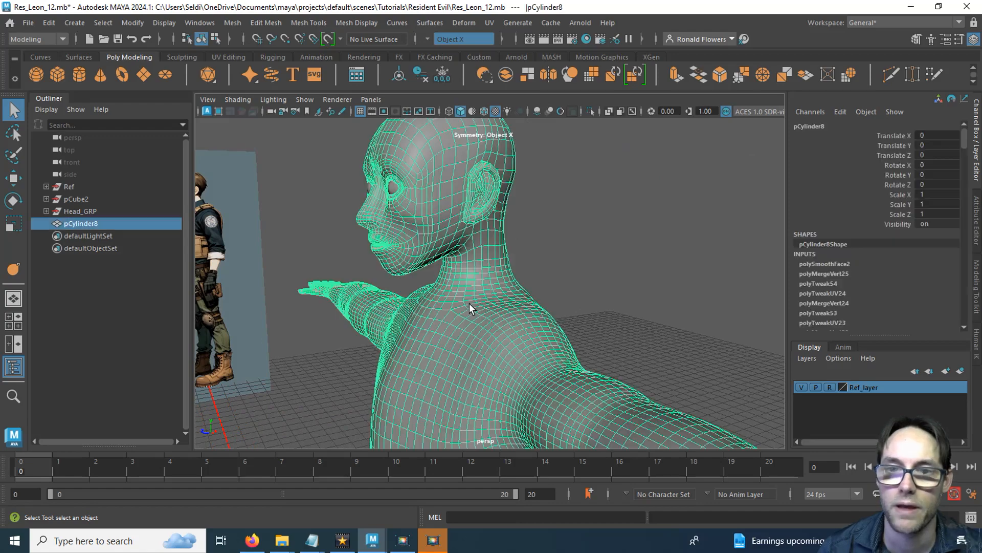
Step: Save the scene as a new version named Res_Leon_13.mb
alt+drag(378, 323, 420, 275)
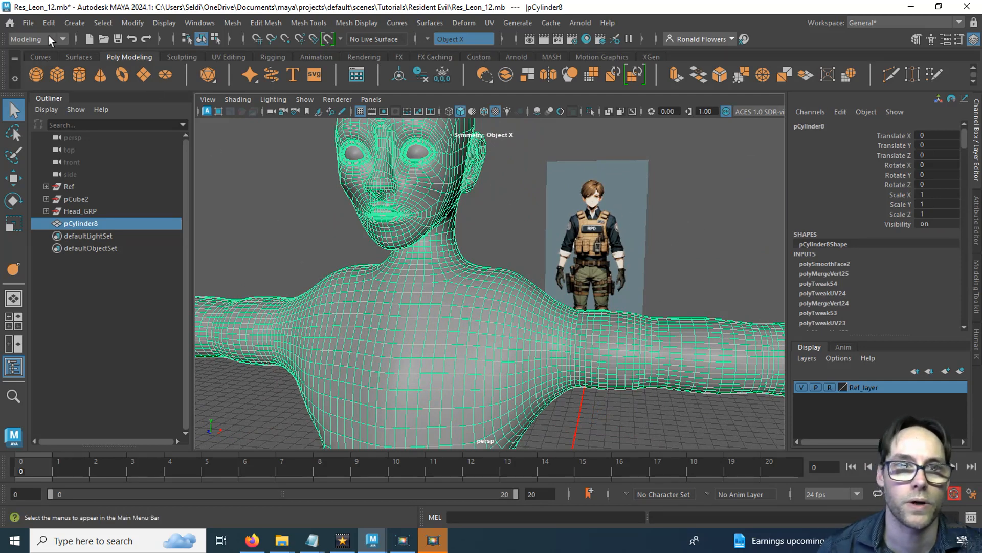
click(28, 23)
click(62, 81)
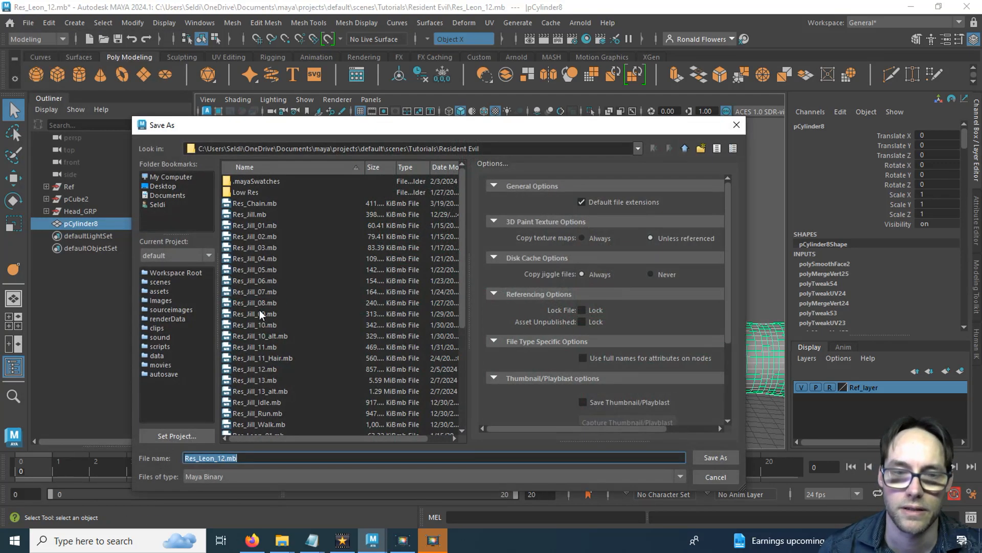
click(230, 457)
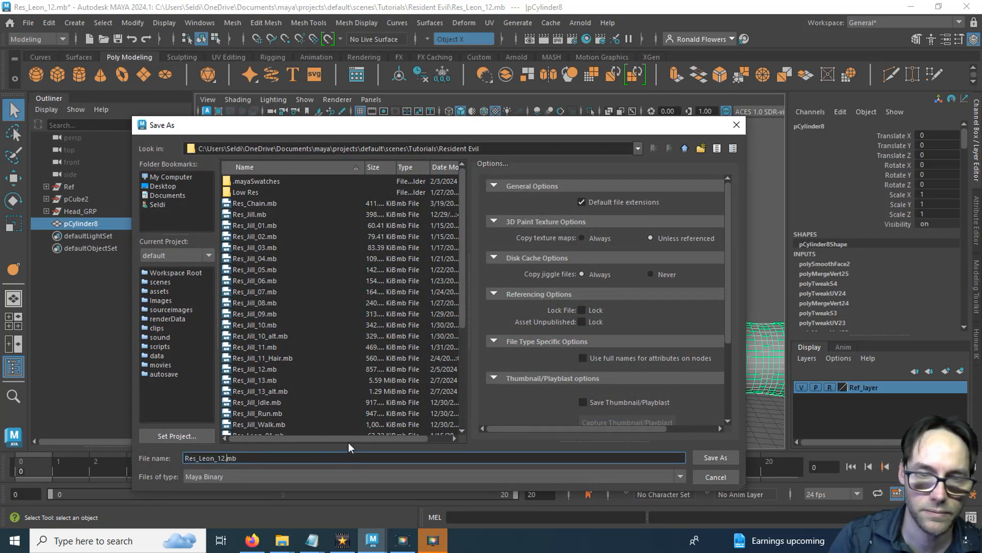
key(BackSpace)
text(3)
key(Return)
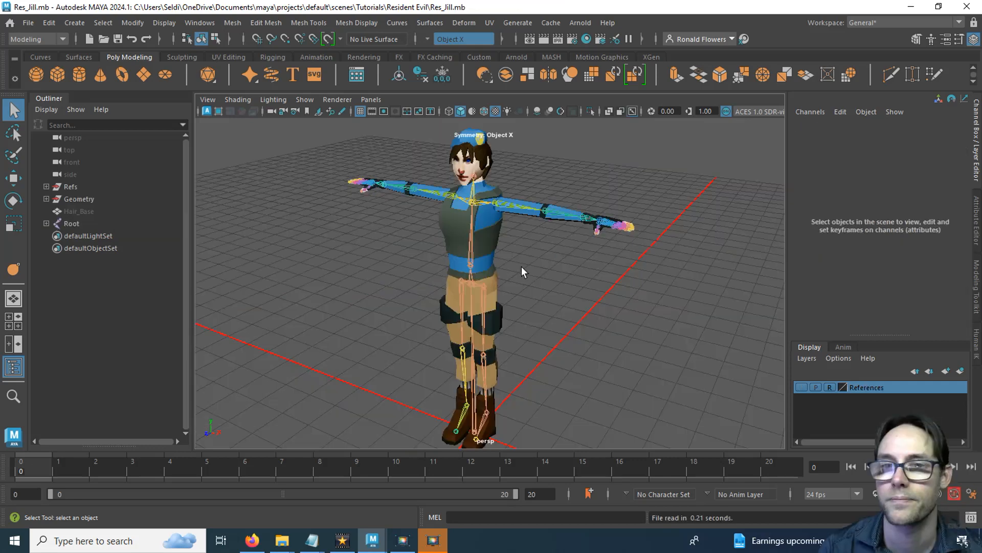
Step: Examine the low-poly Jill character's torso, arm and hand geometry in the Res_Jill scene
scroll(537, 269, up, 5)
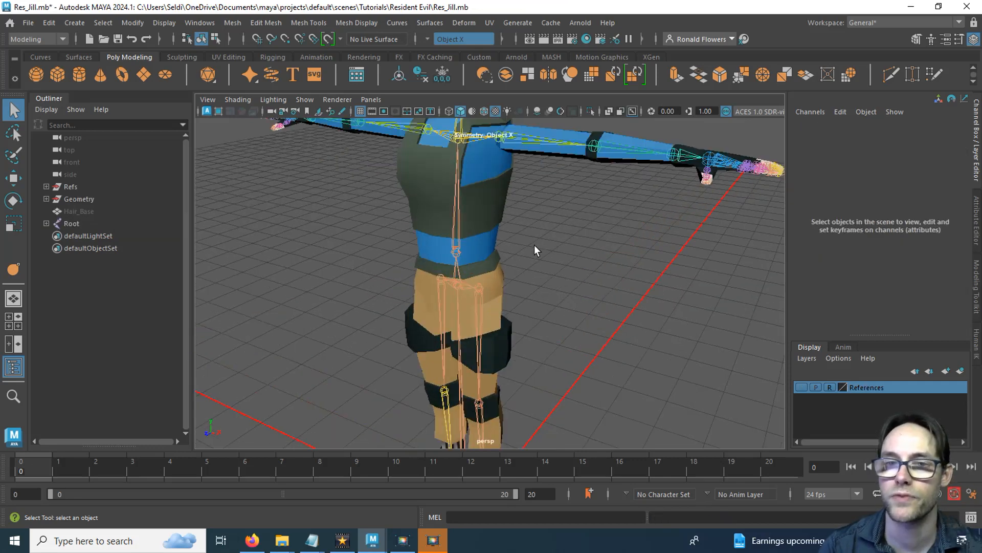
alt+drag(534, 245, 517, 357)
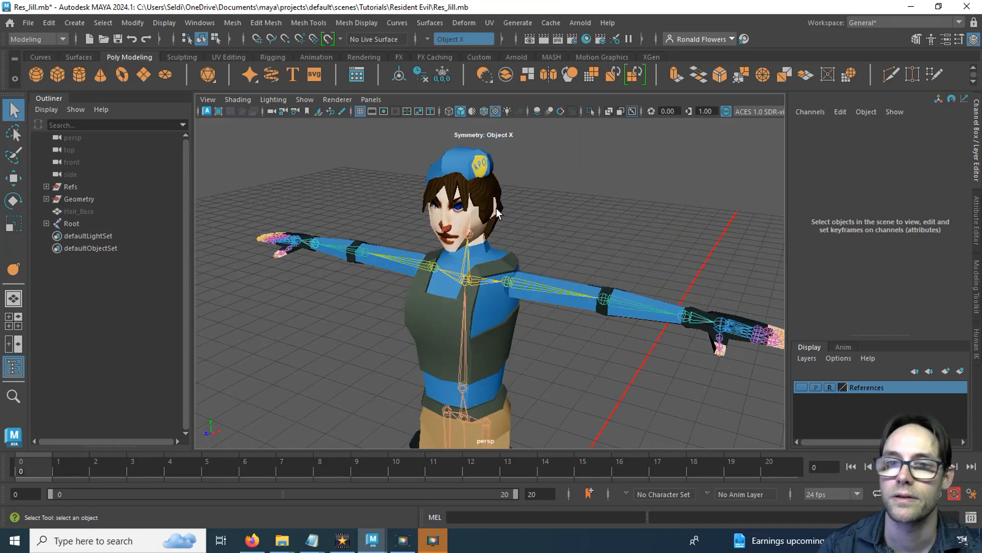
click(479, 323)
scroll(478, 323, up, 6)
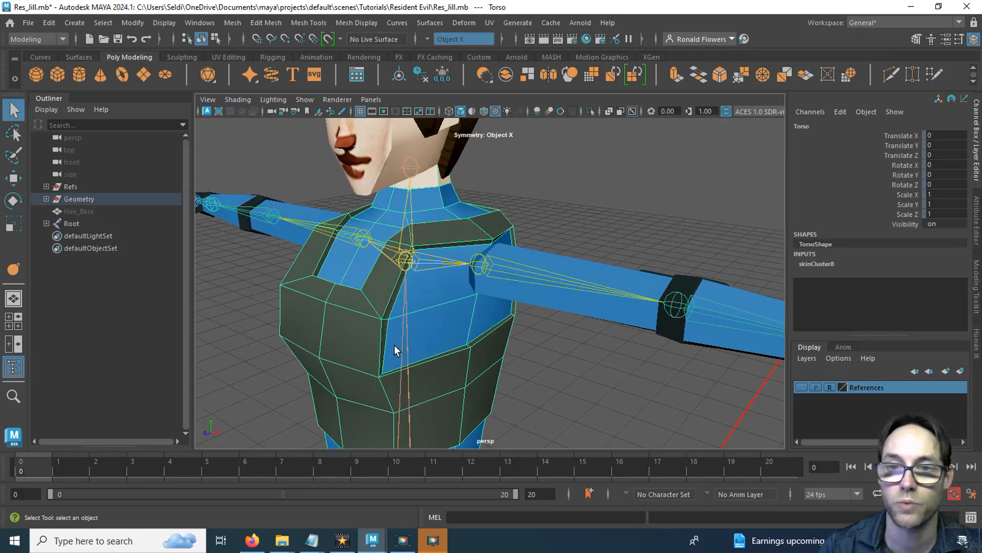
alt+drag(659, 285, 297, 305)
alt+drag(360, 396, 481, 303)
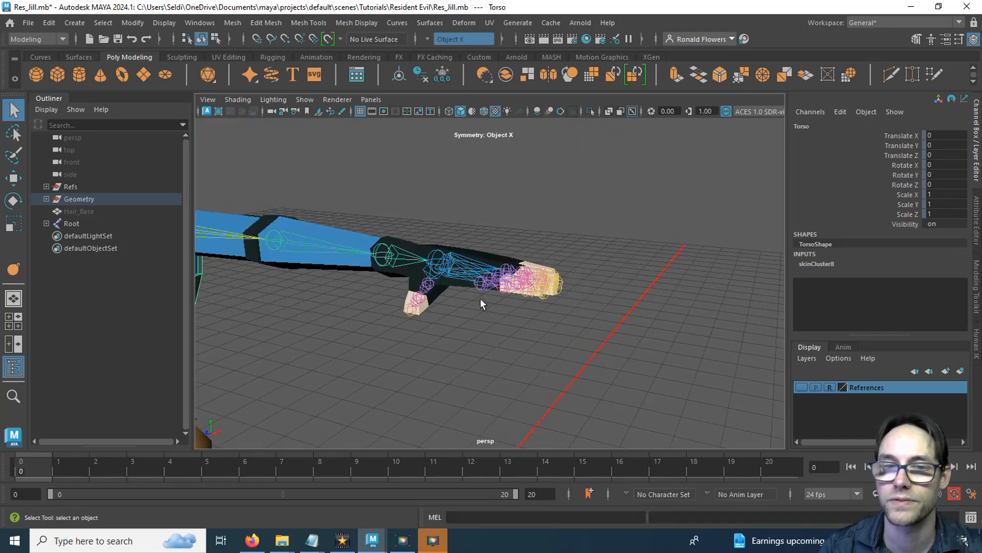
alt+drag(341, 333, 485, 354)
scroll(571, 339, down, 3)
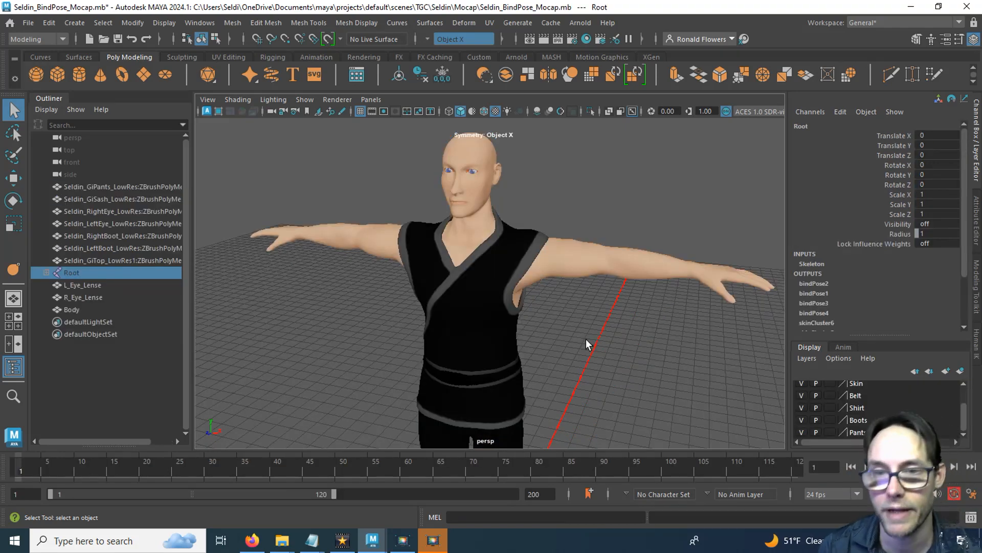
Step: Hide the black gi top and the waist sash on the clothed Seldin character
click(562, 264)
click(499, 284)
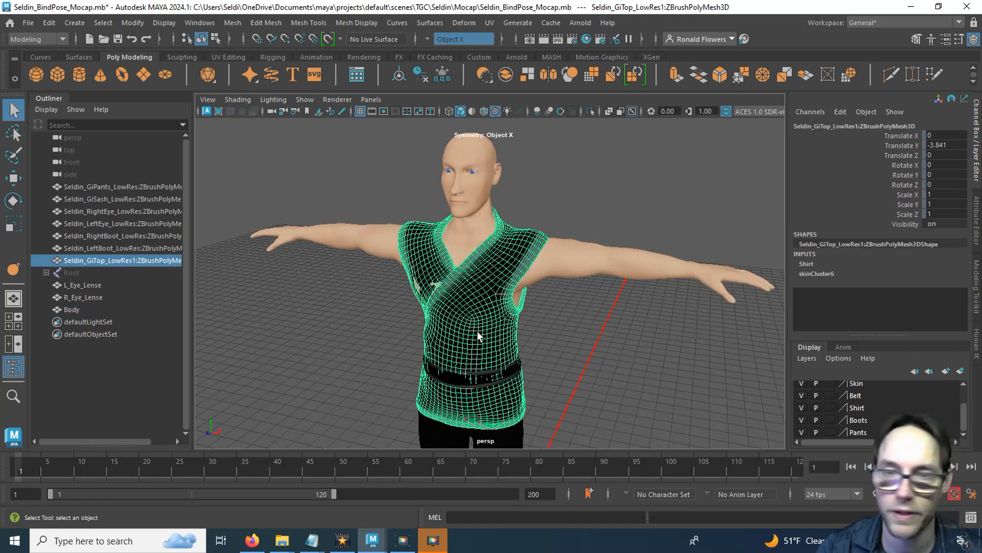
key(w)
key(ctrl+h)
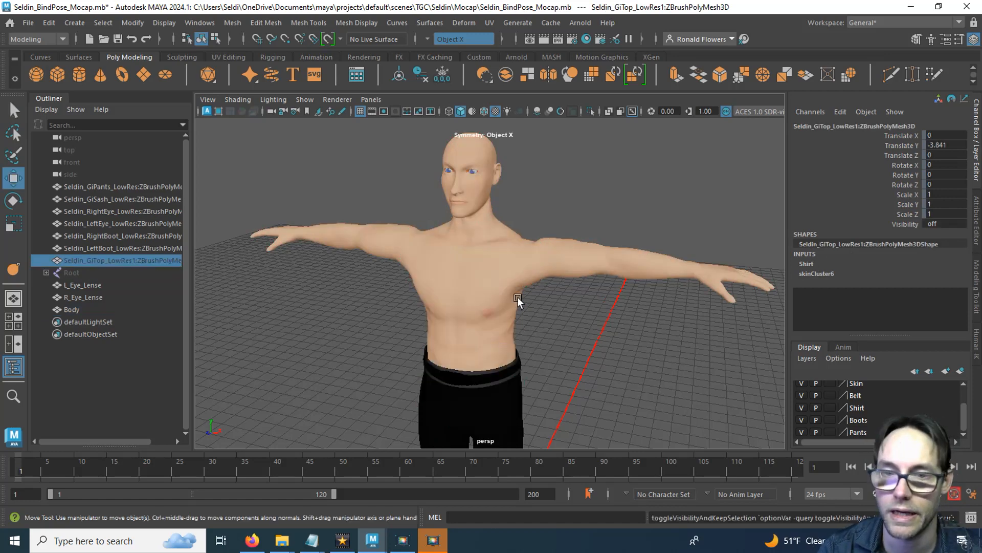
click(491, 387)
key(f)
Step: Hide the character's left boot mesh to expose the foot underneath
alt+drag(556, 376, 596, 320)
click(597, 320)
click(538, 338)
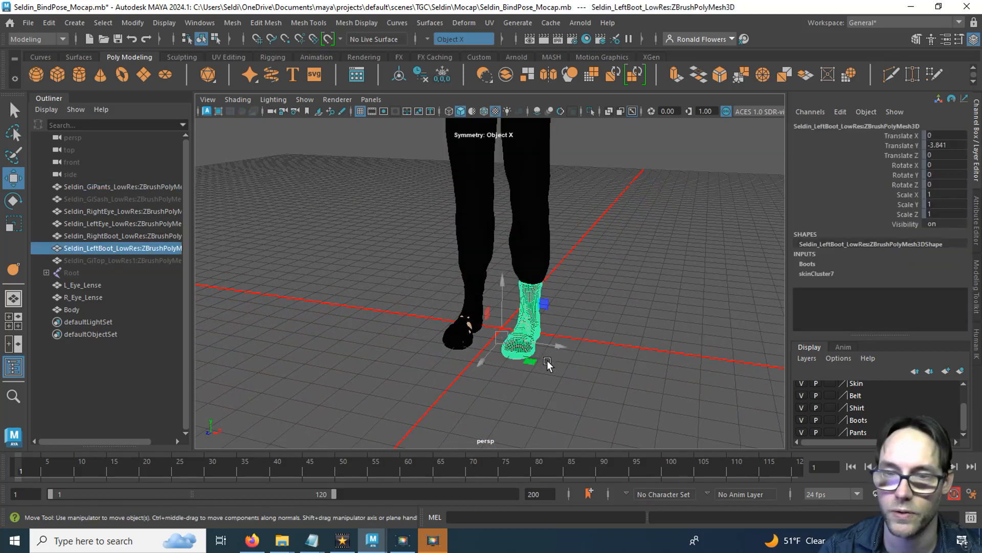
key(ctrl+h)
Step: Examine the shape of the bare left foot and its toes from several angles
scroll(545, 359, up, 5)
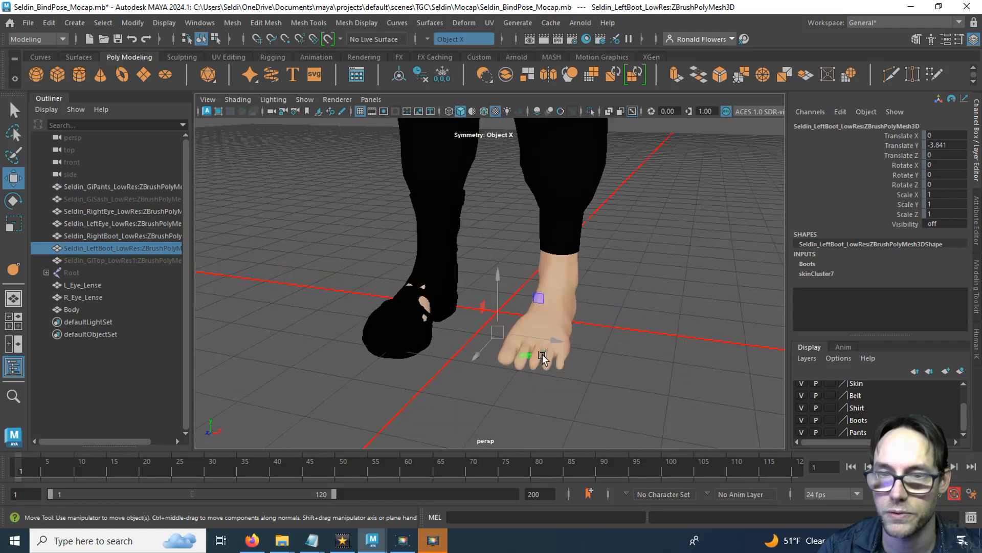
alt+drag(543, 359, 537, 385)
scroll(575, 281, down, 6)
scroll(523, 272, up, 5)
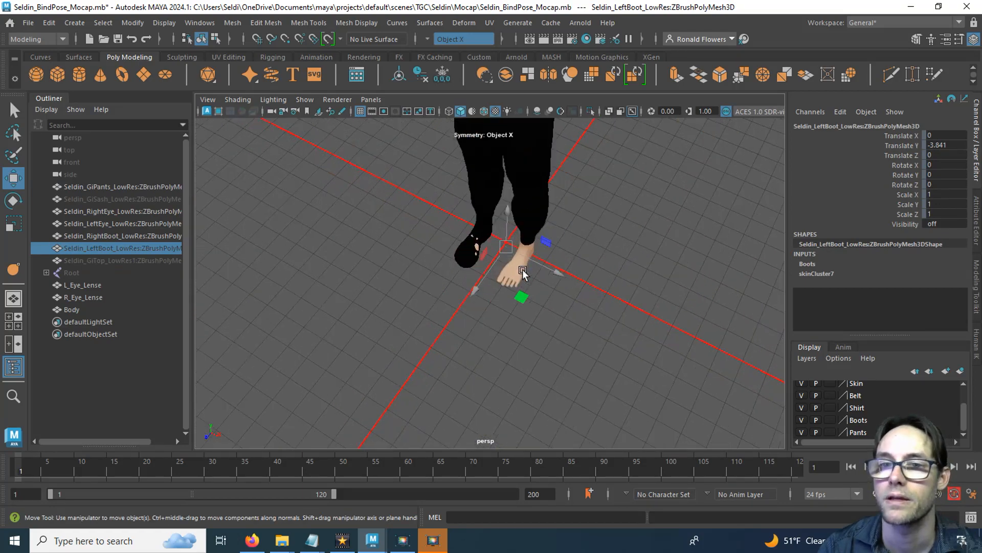
alt+drag(523, 271, 547, 247)
alt+middle_drag(551, 199, 543, 315)
scroll(534, 288, up, 3)
mouse_move(558, 340)
alt+mouse_down()
mouse_move(569, 314)
mouse_move(562, 329)
alt+mouse_up()
scroll(569, 316, down, 4)
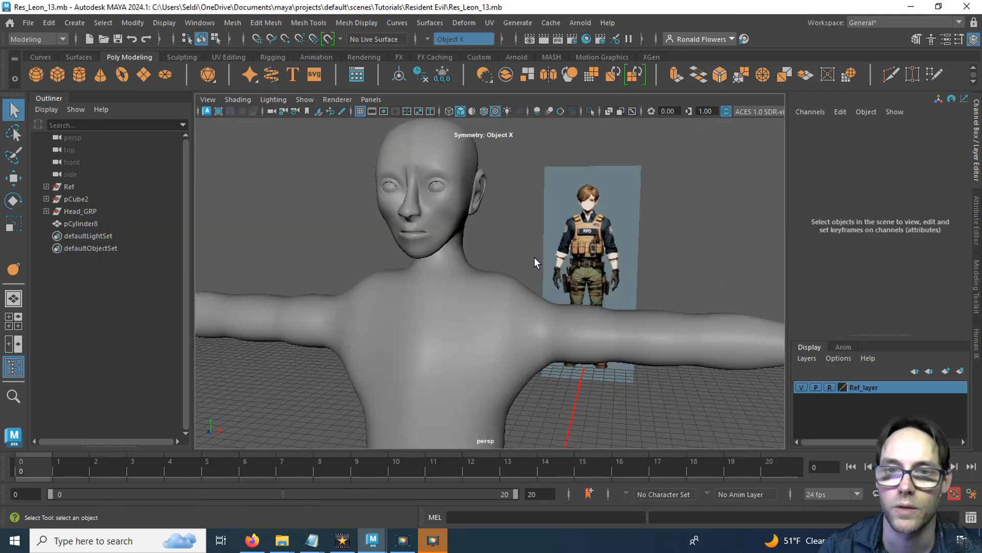
Step: Save the Res_Leon_13 scene
scroll(522, 276, down, 3)
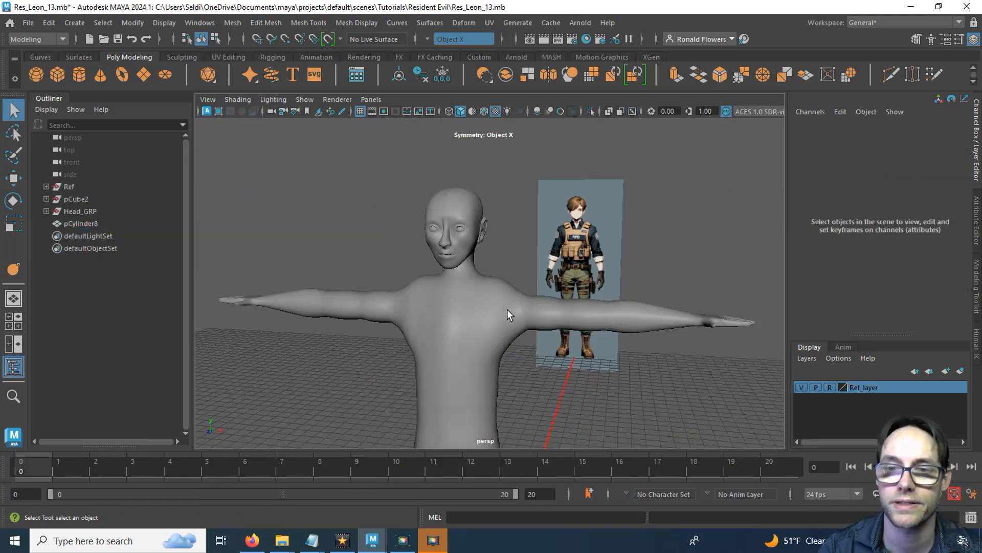
alt+drag(507, 310, 526, 284)
key(ctrl+s)
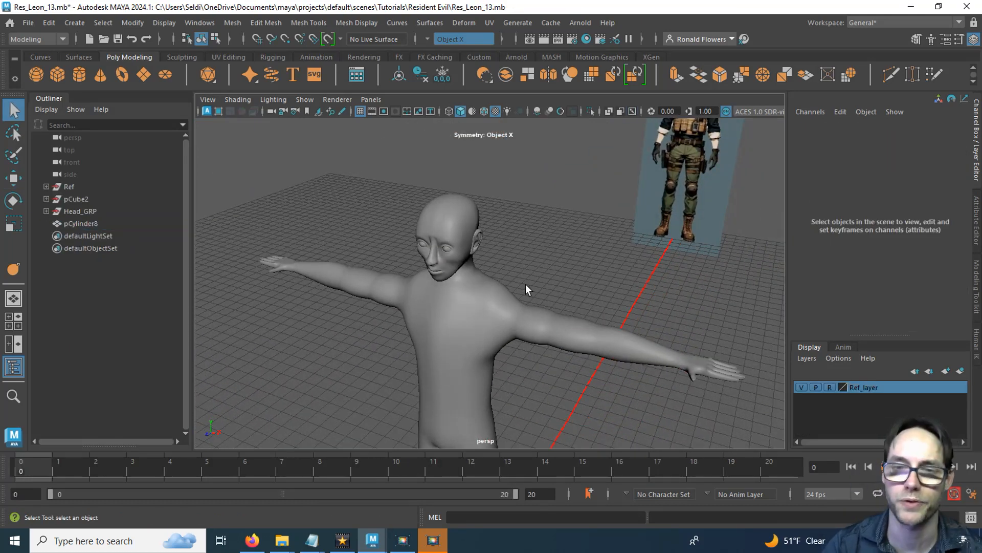
Step: Compare the full body model's proportions with the character reference image behind it
scroll(526, 284, down, 3)
alt+drag(526, 280, 499, 385)
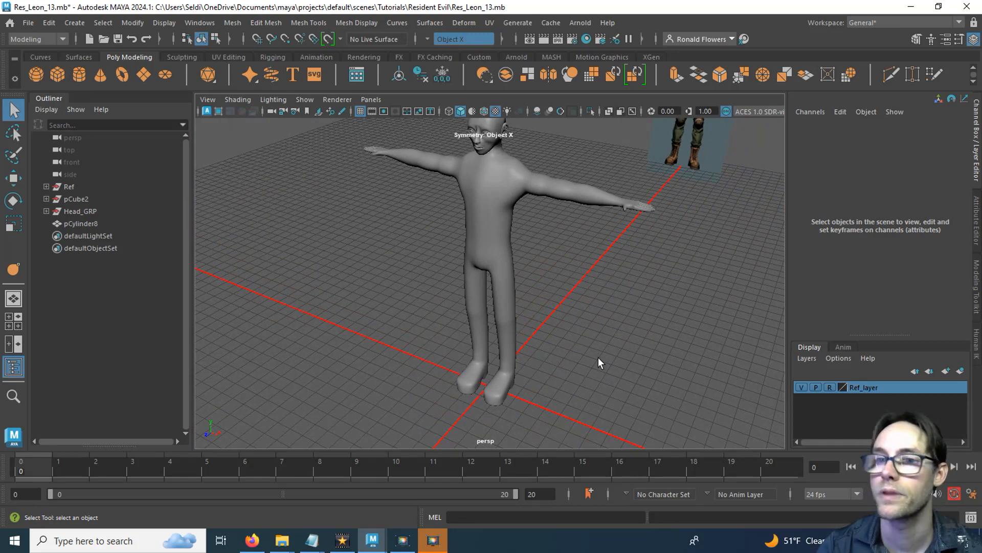
alt+drag(598, 361, 460, 394)
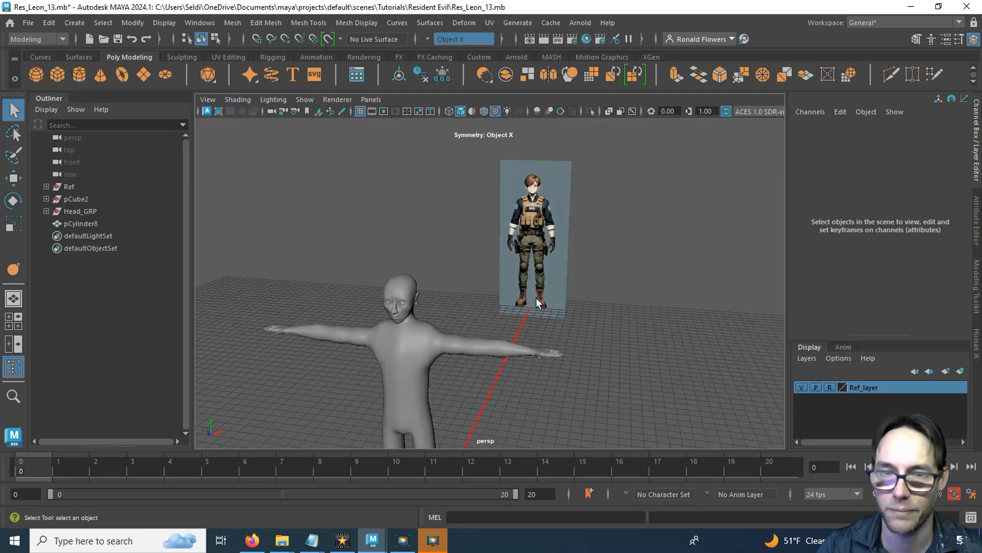
scroll(450, 381, up, 2)
alt+drag(452, 349, 415, 347)
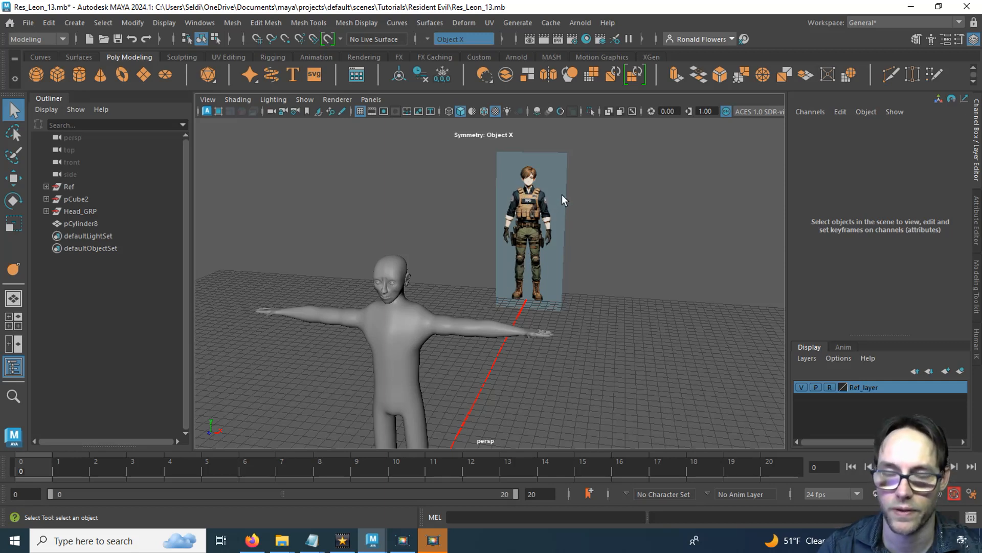
scroll(384, 340, up, 8)
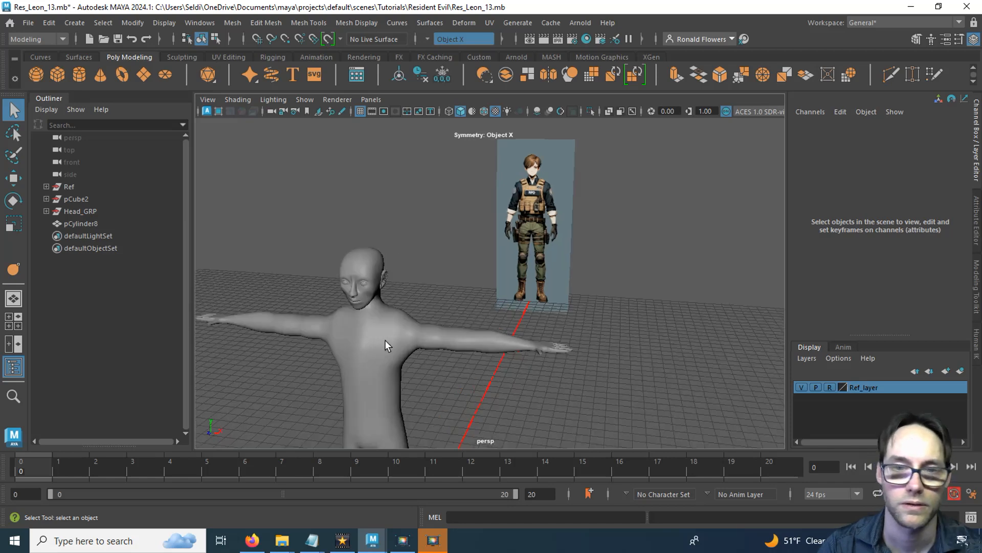
Step: Select the body mesh and delete all construction history in the scene
click(487, 323)
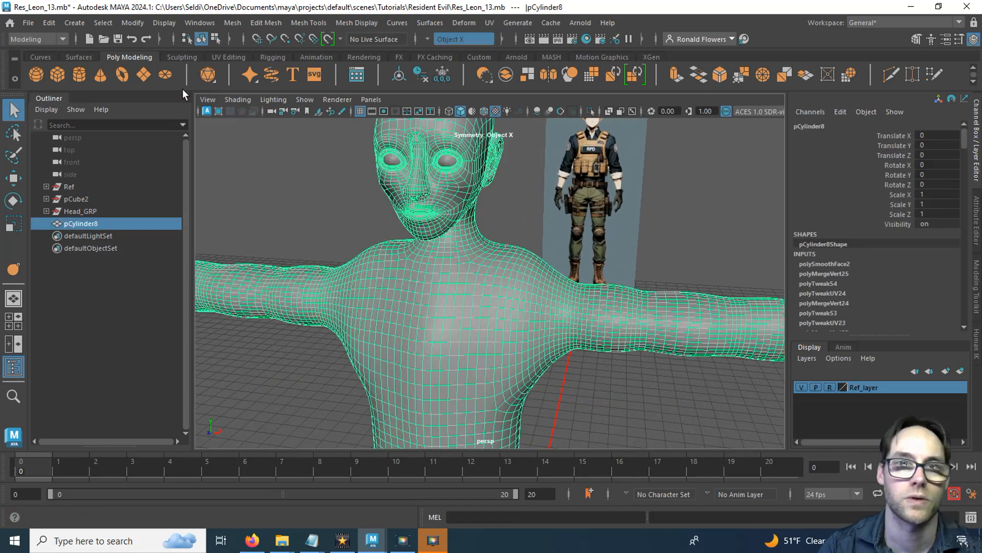
click(175, 56)
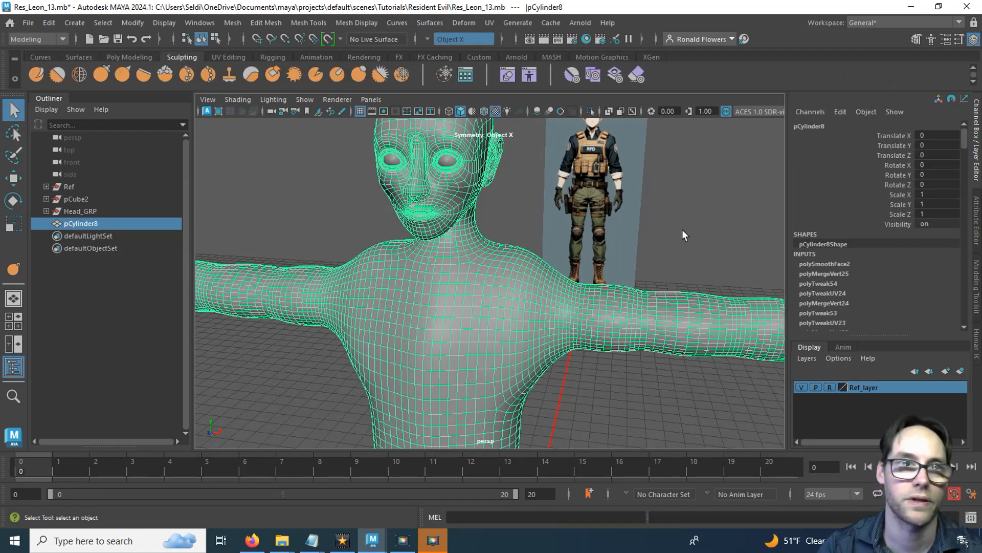
click(43, 24)
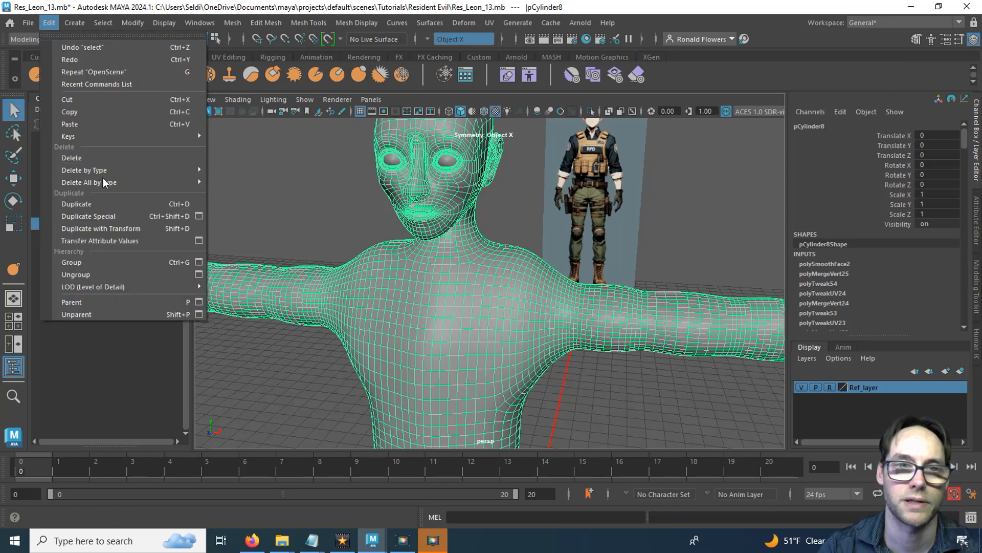
mouse_move(105, 179)
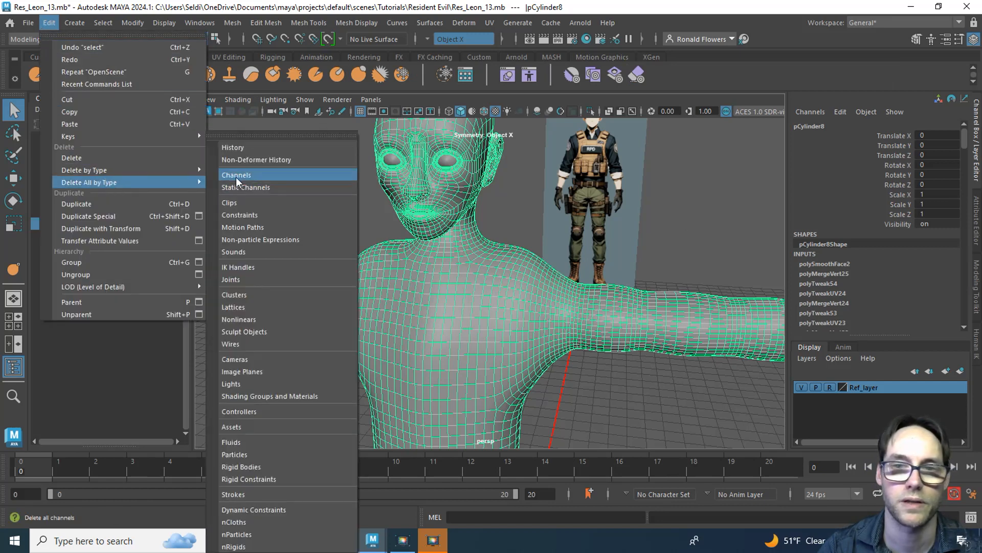
click(244, 147)
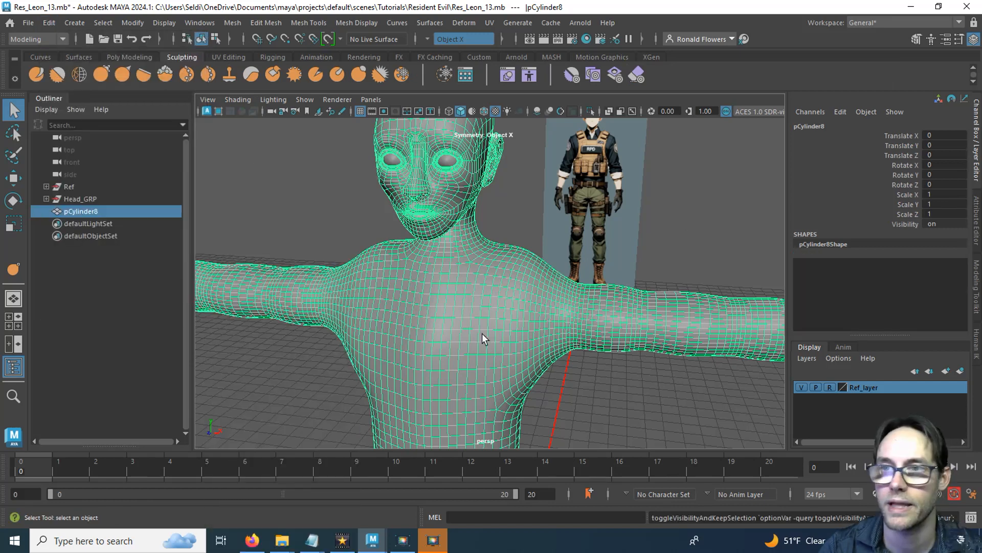
Step: Rename the body mesh to Body and save the scene
double_click(806, 125)
text(Body)
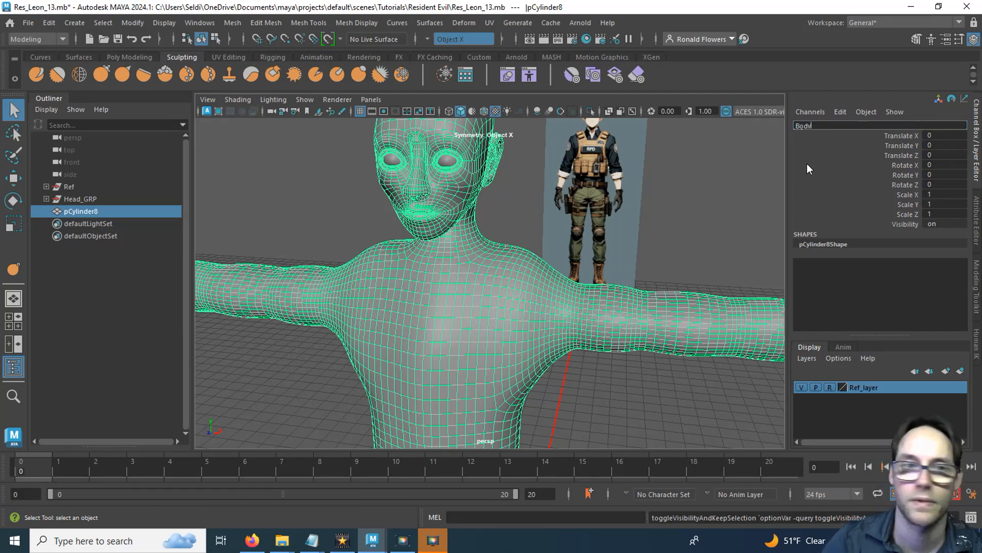
key(Return)
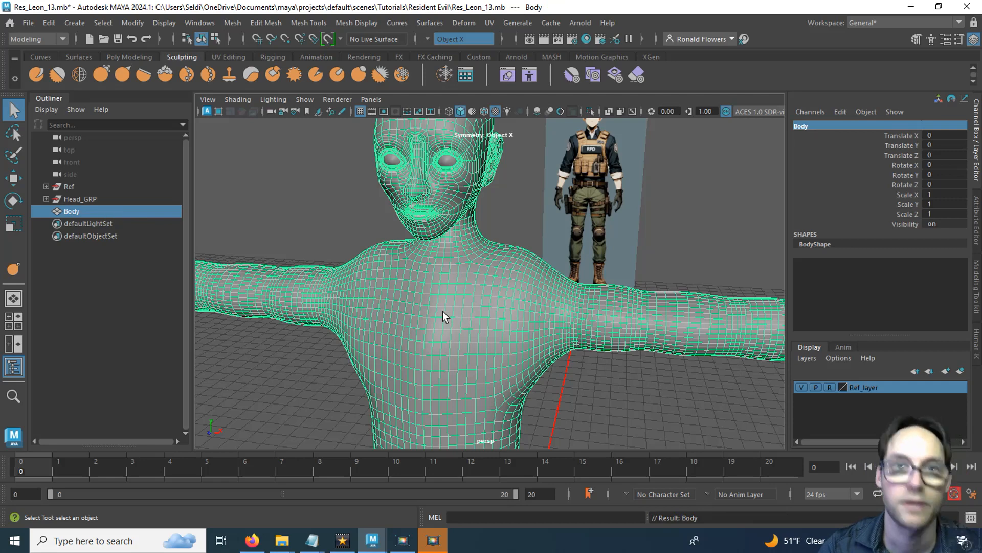
key(ctrl+s)
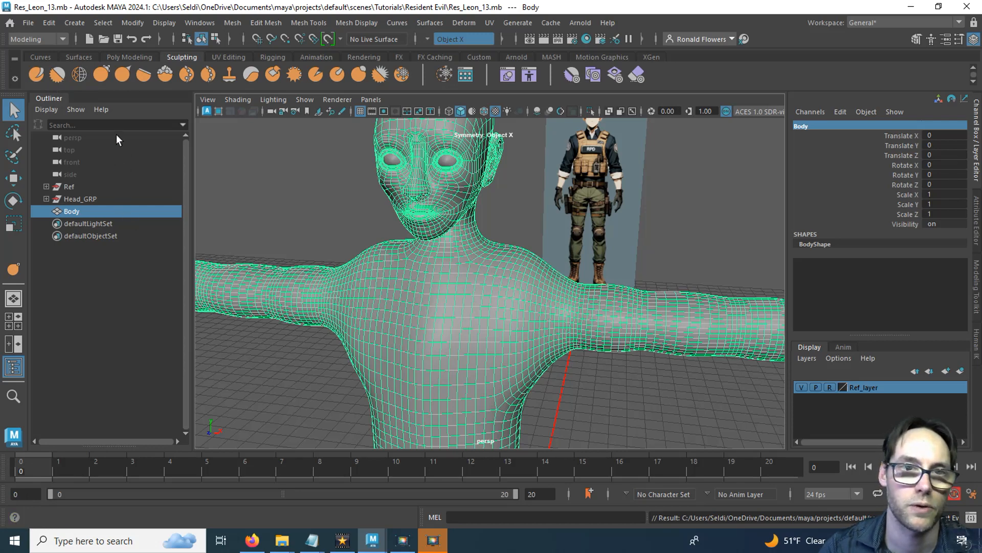
Step: With the sculpting Grab tool at a brush size of about 7.13, pull the torso side below the armpit inward
click(103, 74)
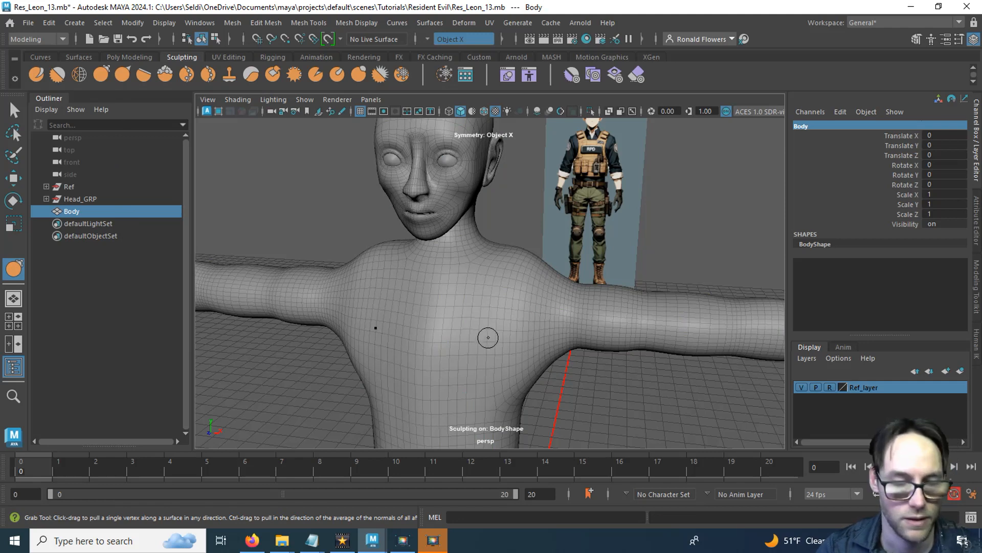
key(b)
mouse_move(482, 326)
mouse_down()
mouse_move(532, 326)
mouse_move(520, 325)
mouse_up()
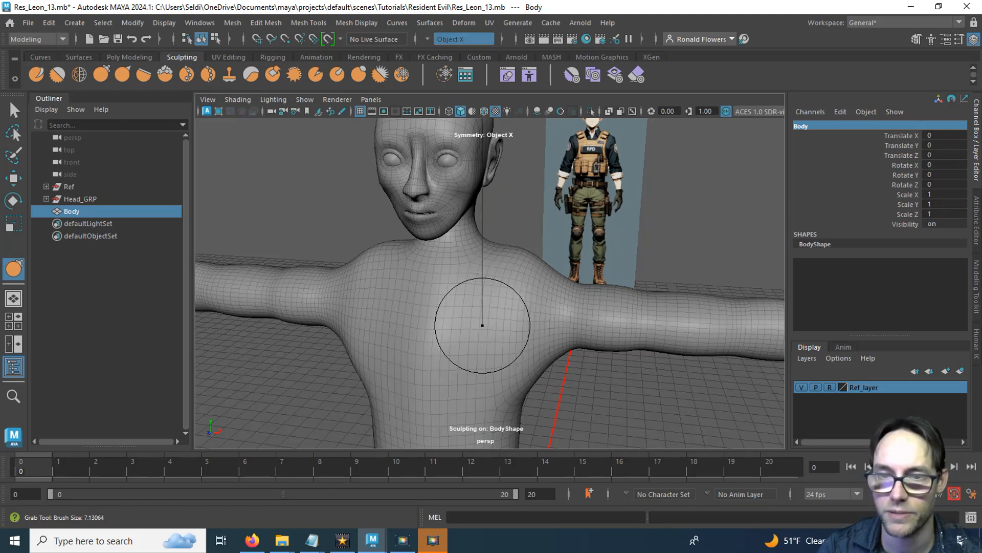
alt+middle_drag(579, 367, 482, 307)
alt+drag(482, 307, 476, 335)
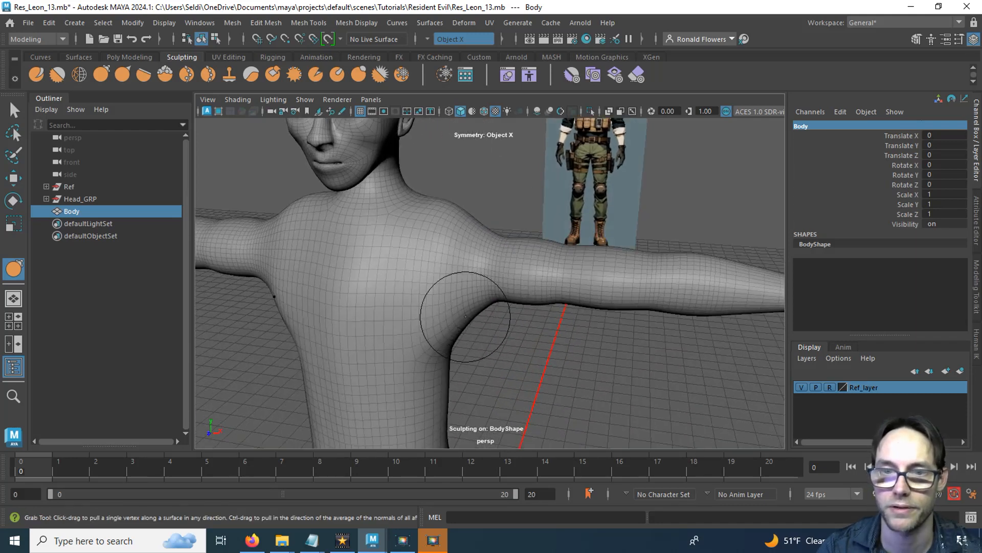
scroll(462, 317, up, 2)
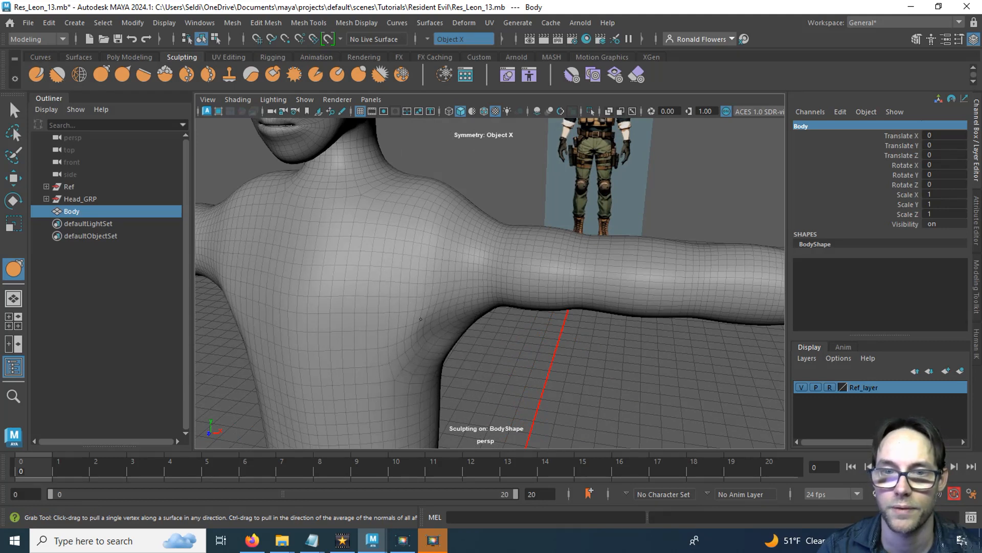
alt+drag(462, 345, 426, 333)
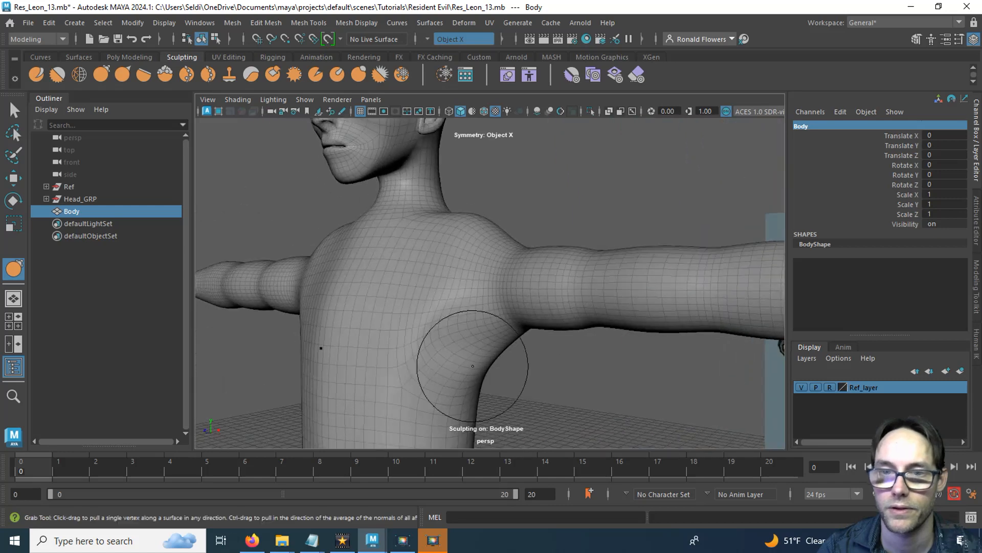
mouse_move(477, 359)
mouse_down()
mouse_move(475, 339)
mouse_move(404, 333)
mouse_move(394, 363)
mouse_up()
Step: Pull the front of the armpit where the chest meets the arm downward with the Grab tool
alt+middle_drag(548, 371, 490, 331)
mouse_move(490, 331)
alt+mouse_down()
mouse_move(446, 328)
mouse_move(482, 320)
mouse_move(471, 318)
mouse_move(502, 298)
mouse_move(482, 350)
mouse_move(588, 329)
mouse_move(553, 355)
mouse_move(510, 328)
mouse_move(502, 310)
alt+mouse_up()
mouse_move(480, 317)
mouse_down()
mouse_move(480, 294)
mouse_move(530, 333)
mouse_move(505, 326)
mouse_move(494, 356)
mouse_up()
scroll(504, 323, down, 4)
scroll(491, 316, up, 3)
alt+middle_drag(491, 315, 497, 349)
alt+drag(497, 349, 471, 296)
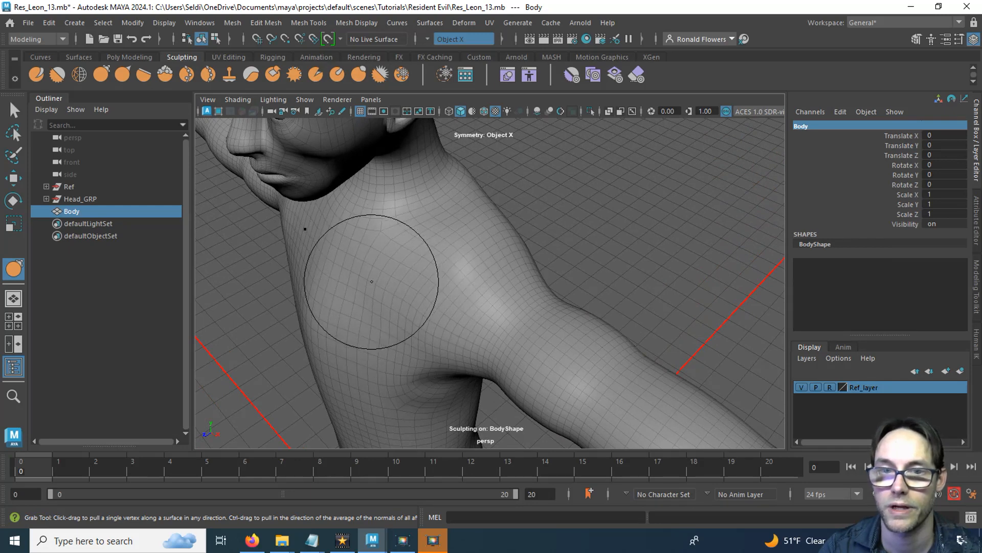
Step: Pull the torso side beneath the arm inward with several Grab strokes to hollow out the armpit
alt+drag(385, 285, 497, 289)
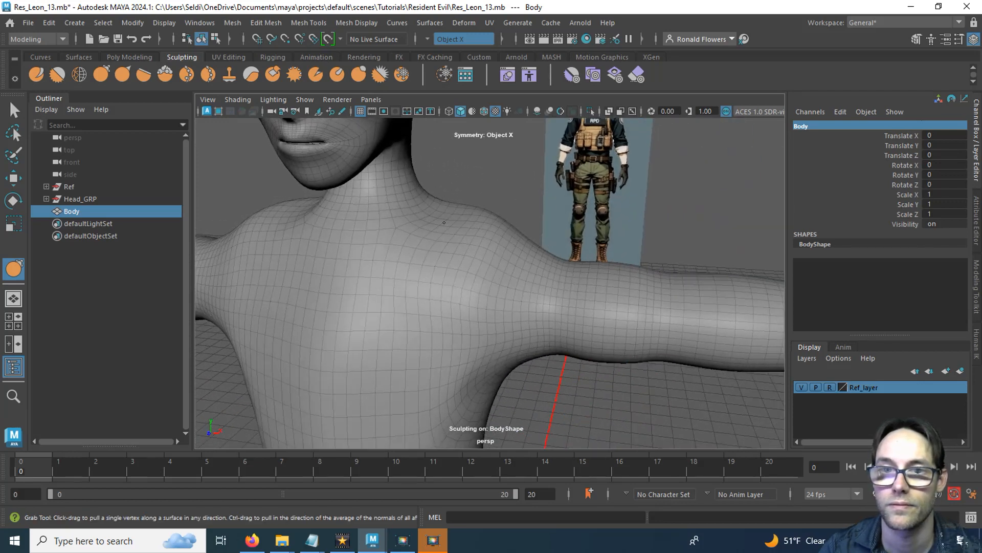
alt+drag(444, 207, 526, 230)
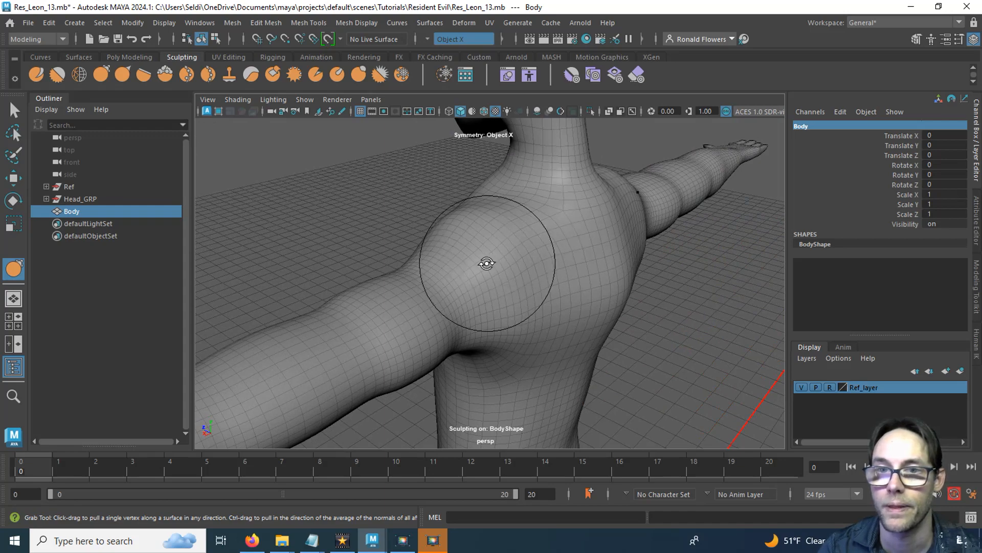
mouse_move(487, 264)
alt+mouse_down()
mouse_move(599, 254)
mouse_move(554, 269)
alt+mouse_up()
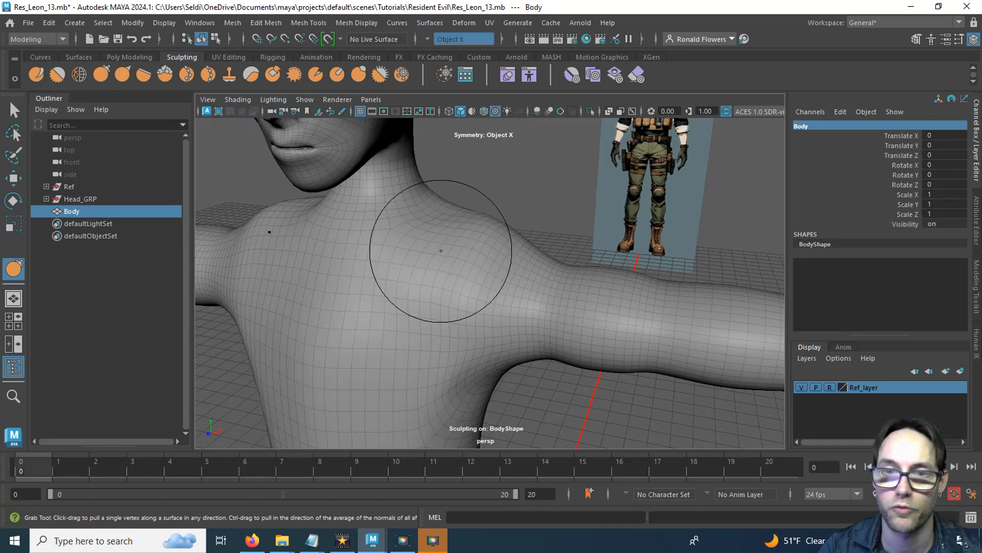
mouse_move(444, 251)
alt+mouse_down()
mouse_move(406, 296)
mouse_move(410, 248)
alt+mouse_up()
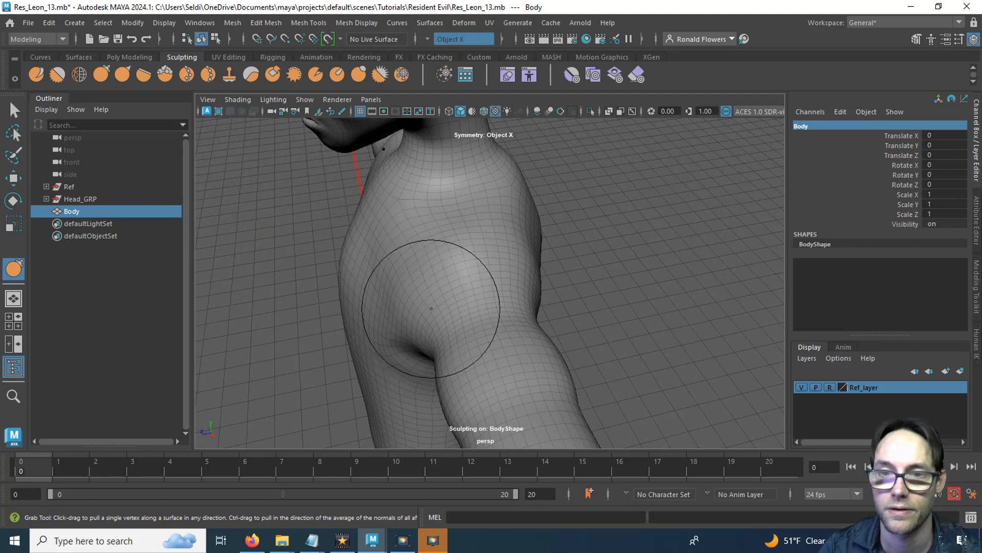
mouse_move(414, 307)
alt+mouse_down()
mouse_move(406, 302)
mouse_move(515, 268)
mouse_move(585, 305)
alt+mouse_up()
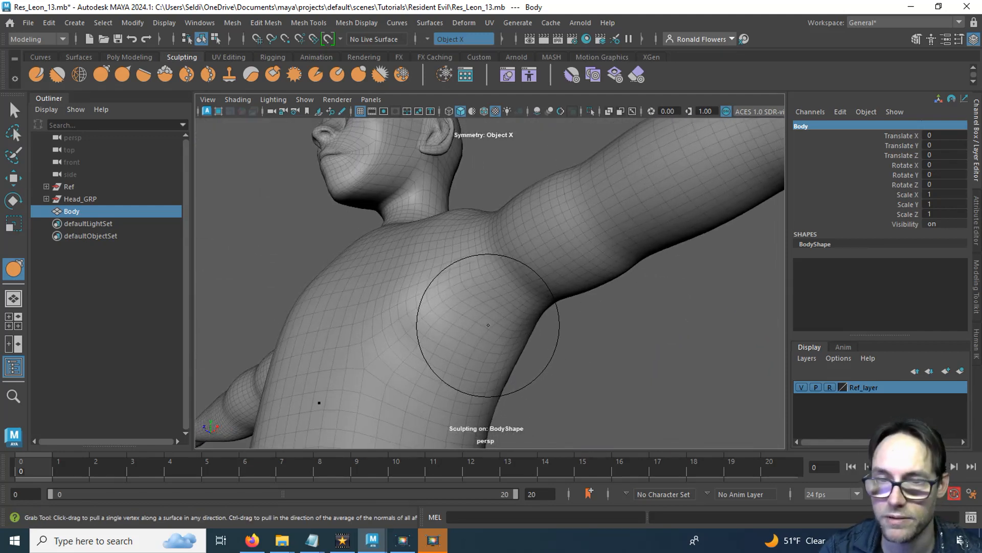
drag(488, 325, 458, 330)
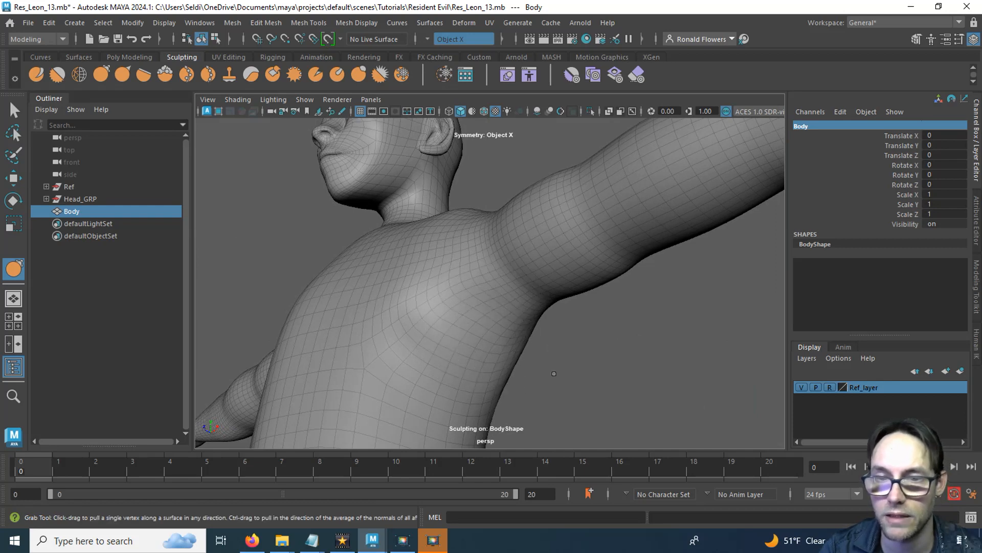
alt+drag(554, 374, 589, 390)
mouse_move(521, 354)
mouse_down()
mouse_move(504, 333)
mouse_move(491, 343)
mouse_up()
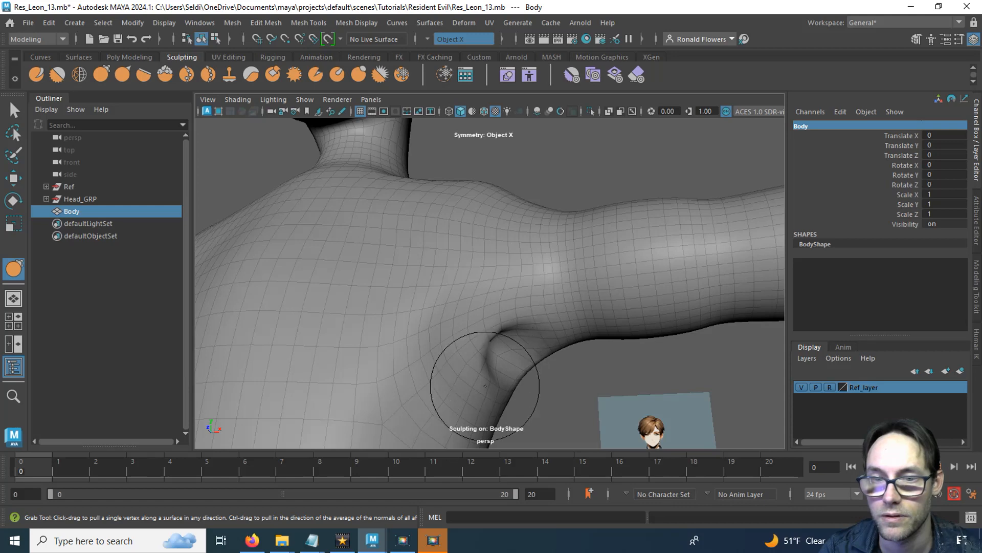
mouse_move(485, 385)
mouse_down()
mouse_move(471, 379)
mouse_move(483, 364)
mouse_move(458, 382)
mouse_up()
Step: Shape the armpit hollow from behind and below with Grab strokes, and smooth the crease along its edge
alt+drag(465, 288, 410, 343)
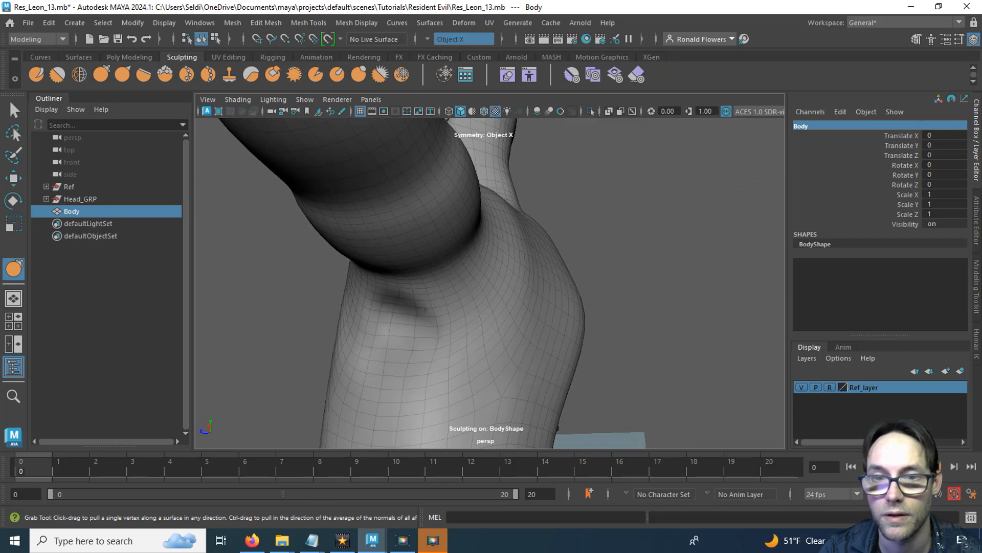
mouse_move(427, 306)
mouse_down()
mouse_move(467, 362)
mouse_move(504, 362)
mouse_move(479, 362)
mouse_move(443, 322)
mouse_move(460, 307)
mouse_up()
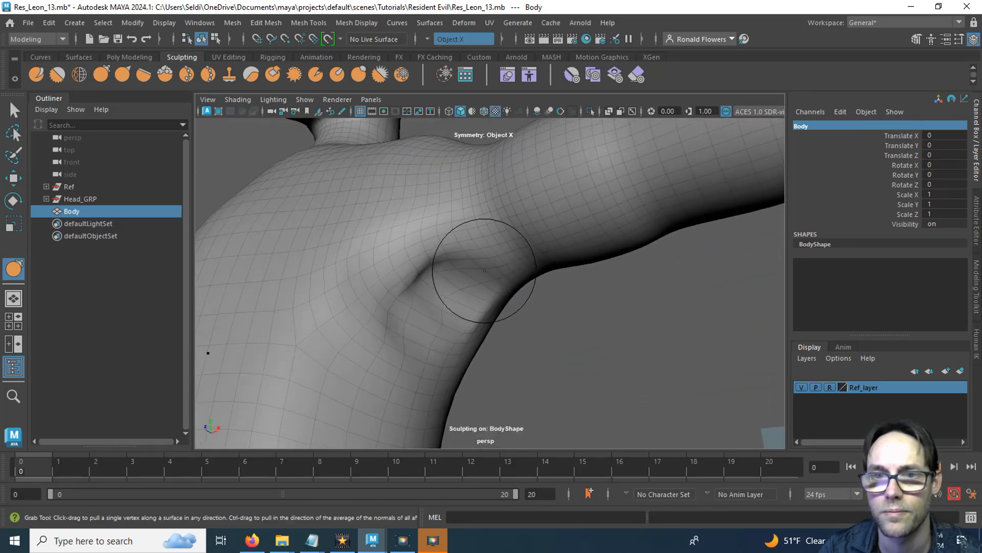
drag(482, 265, 478, 259)
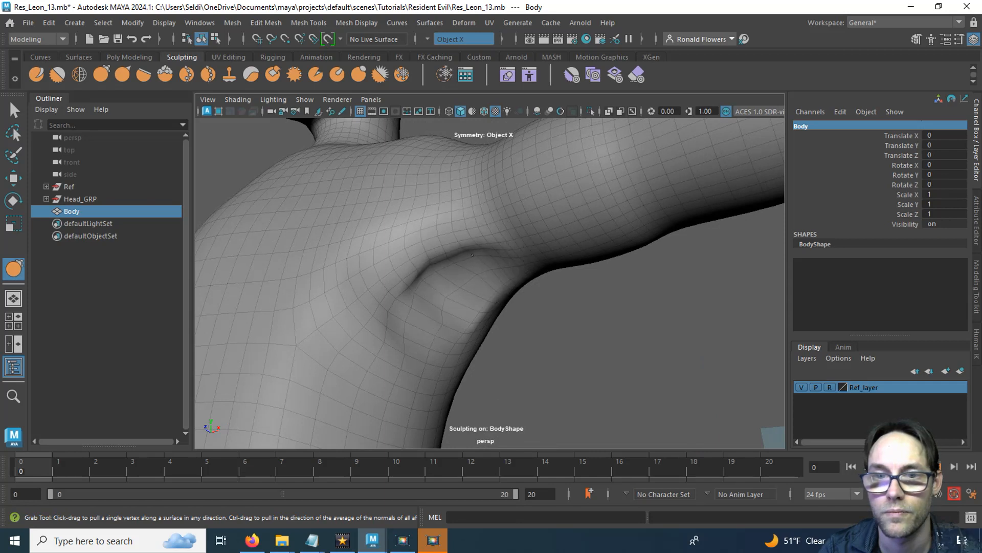
mouse_move(453, 327)
mouse_down()
mouse_move(424, 355)
mouse_move(434, 284)
mouse_up()
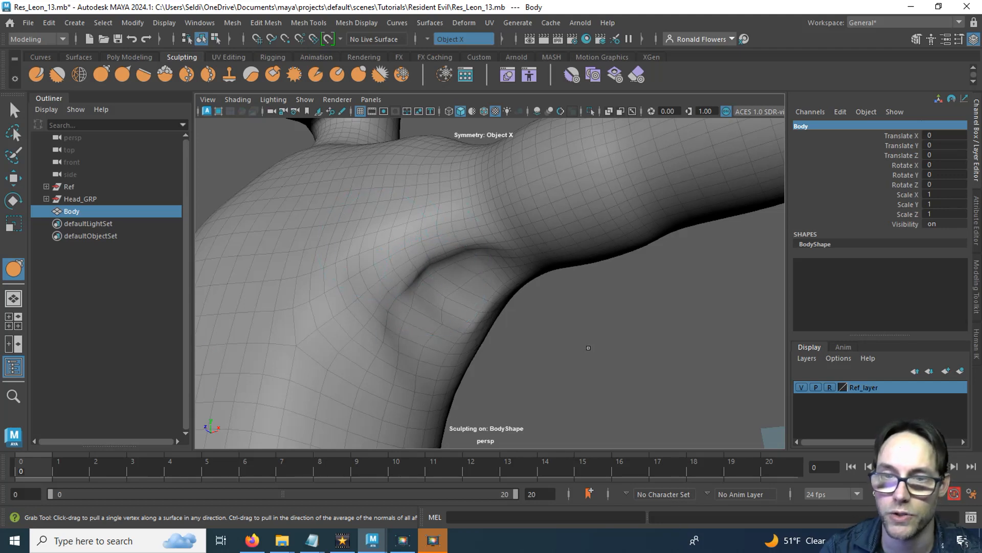
key(shift)
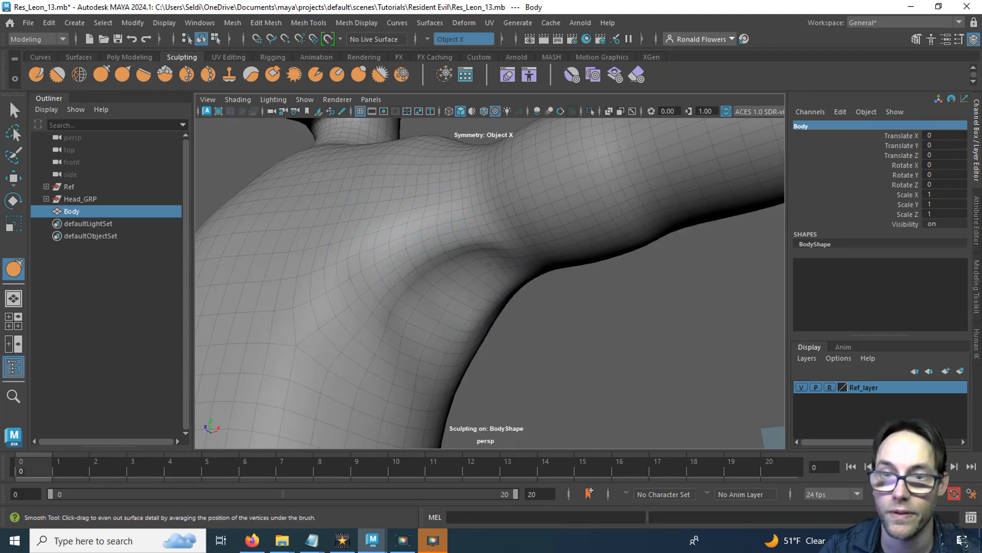
mouse_move(439, 307)
alt+mouse_down()
mouse_move(432, 292)
mouse_move(453, 331)
mouse_move(504, 294)
mouse_move(434, 331)
mouse_move(463, 337)
mouse_move(482, 281)
mouse_move(384, 252)
alt+mouse_up()
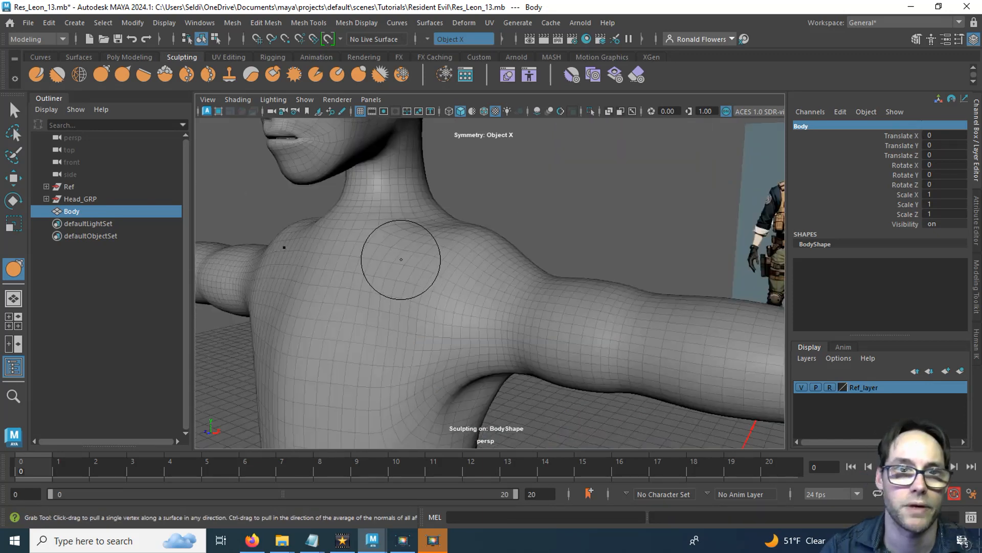
Step: Activate the Sculpt tool and show its brush settings
click(36, 75)
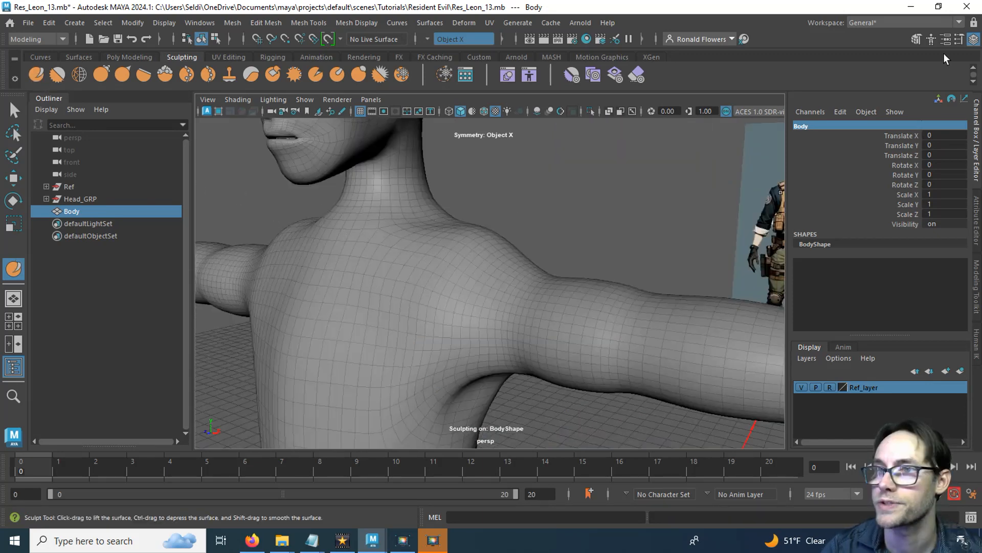
click(959, 39)
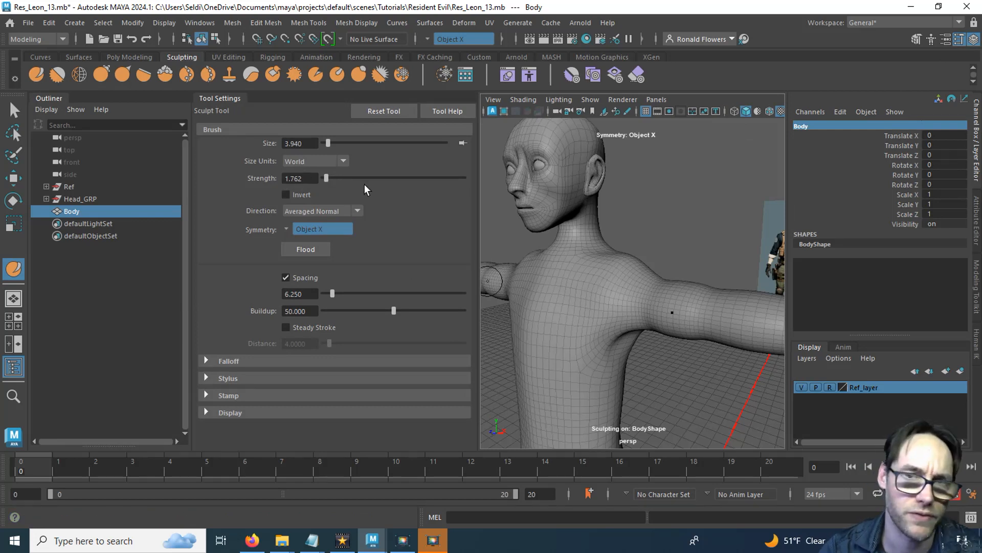
Step: Try a Sculpt stroke on the upper chest at strength 21.586 and undo it
drag(329, 177, 354, 178)
click(553, 295)
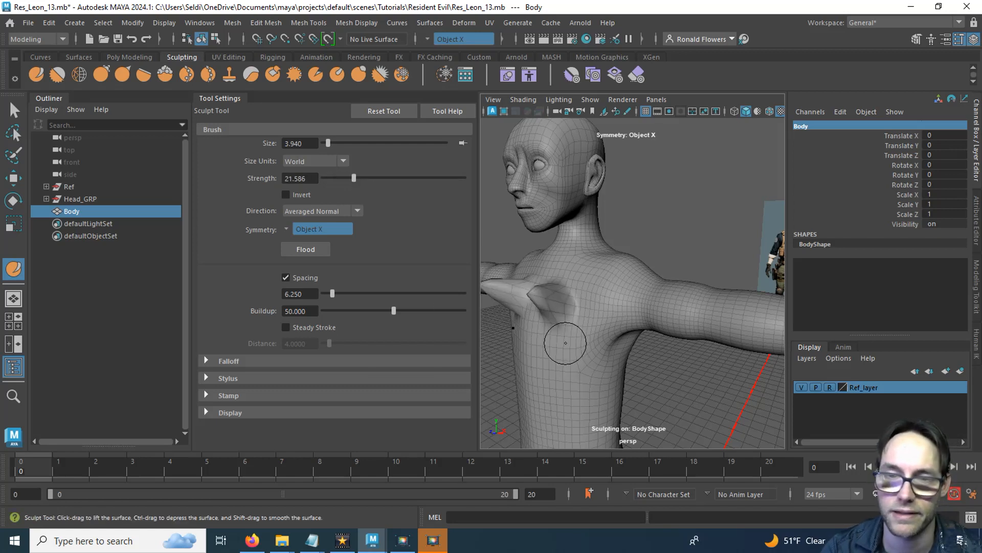
key(ctrl+z)
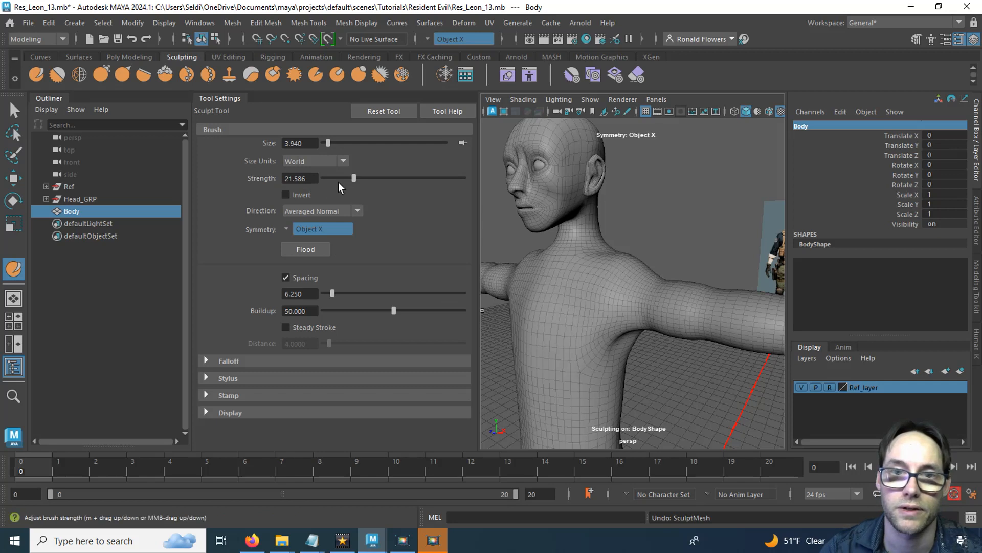
Step: Set the Sculpt brush strength to 1.322 and hide the tool settings
drag(353, 178, 330, 179)
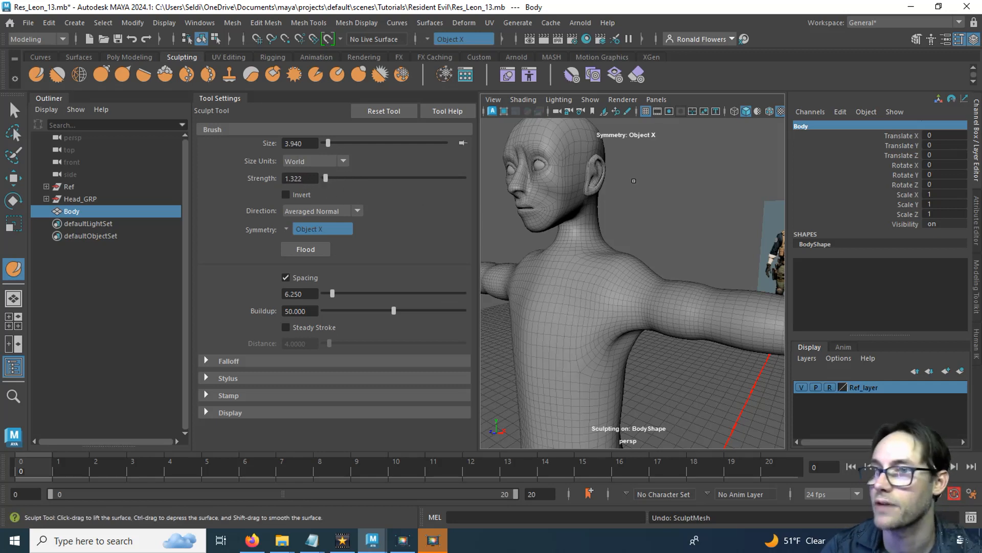
click(960, 40)
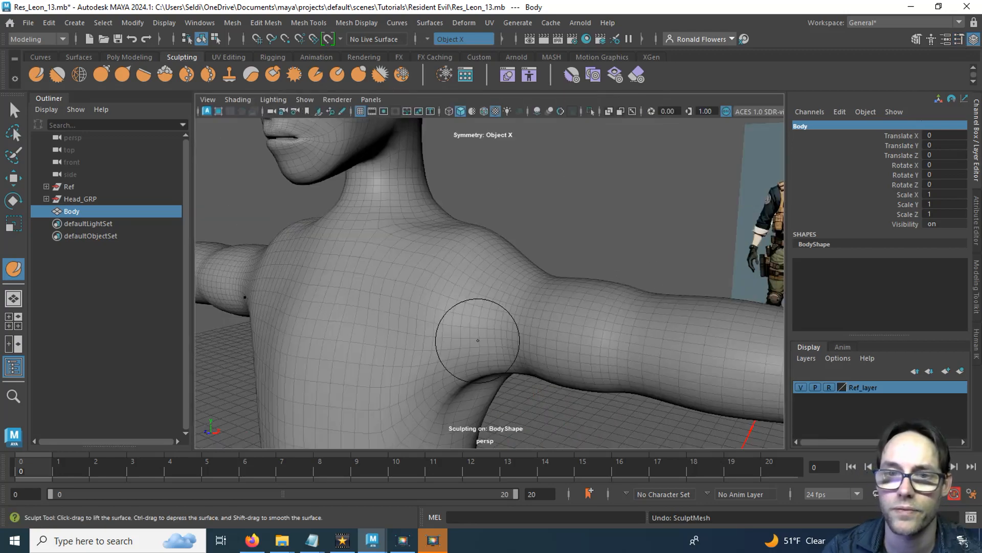
Step: Build up the shoulder form with the Sculpt tool and smooth the surface across its top
alt+middle_drag(429, 331, 555, 179)
alt+drag(555, 179, 511, 310)
alt+middle_drag(555, 297, 426, 256)
alt+drag(425, 256, 559, 285)
alt+middle_drag(559, 285, 415, 256)
alt+drag(414, 256, 467, 301)
scroll(428, 268, down, 5)
scroll(421, 261, up, 3)
mouse_move(421, 261)
alt+mouse_down()
mouse_move(402, 240)
mouse_move(431, 281)
mouse_move(405, 266)
mouse_move(430, 293)
mouse_move(416, 291)
mouse_move(394, 318)
mouse_move(407, 328)
alt+mouse_up()
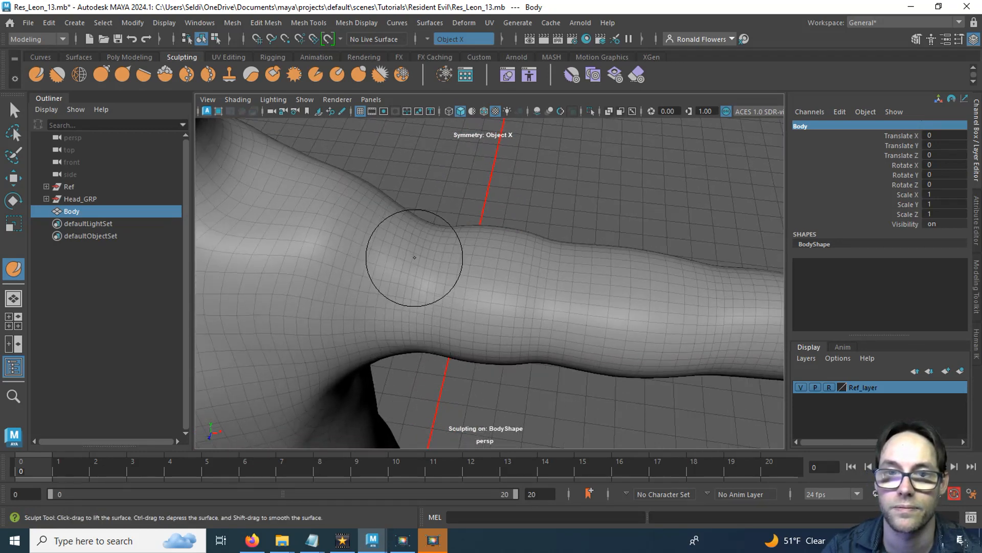
alt+drag(370, 271, 363, 315)
key(shift)
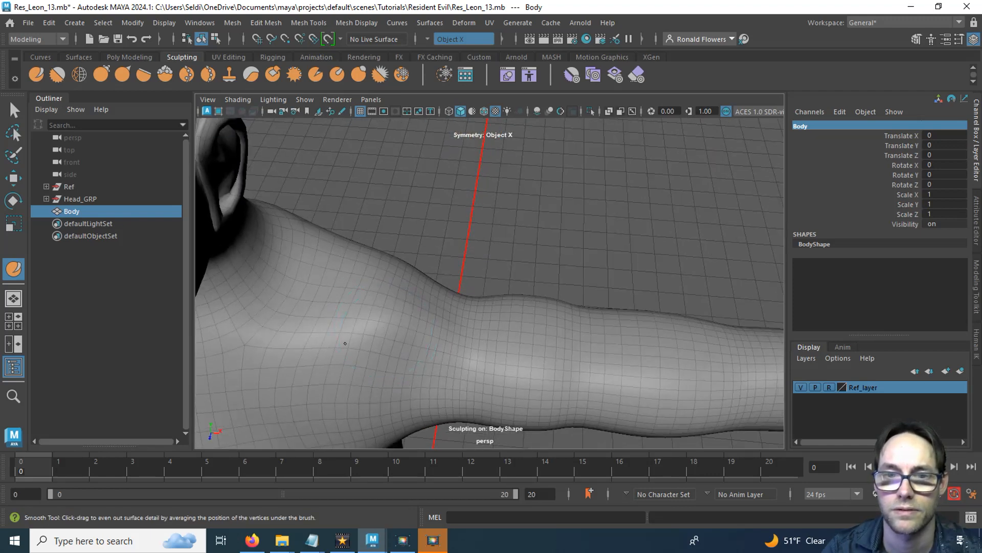
Step: Smooth the back of the shoulder and its transition into the upper arm
mouse_move(390, 340)
alt+mouse_down()
mouse_move(340, 296)
mouse_move(388, 366)
mouse_move(351, 262)
alt+mouse_up()
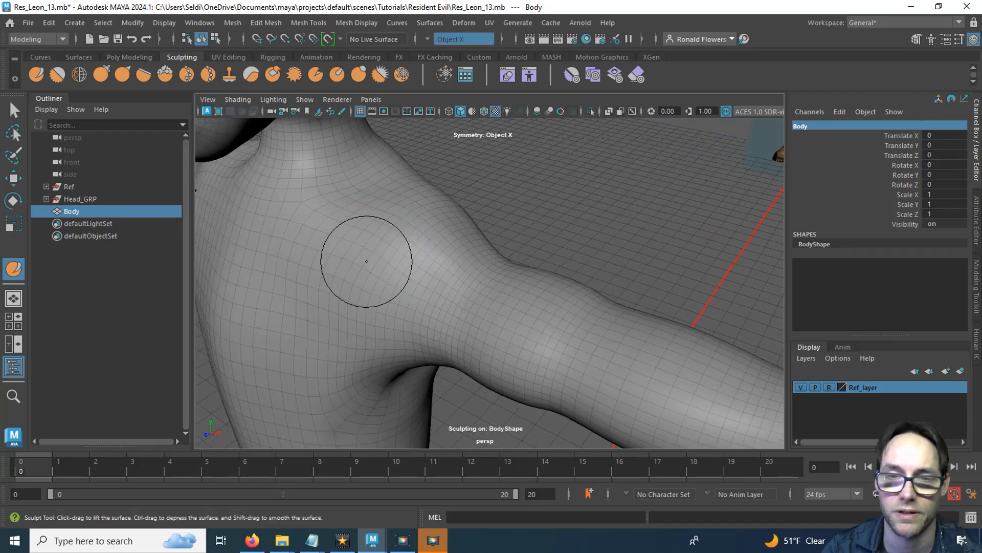
mouse_move(479, 278)
alt+mouse_down()
mouse_move(353, 275)
mouse_move(384, 220)
mouse_move(416, 312)
mouse_move(441, 294)
mouse_move(423, 296)
mouse_move(471, 226)
alt+mouse_up()
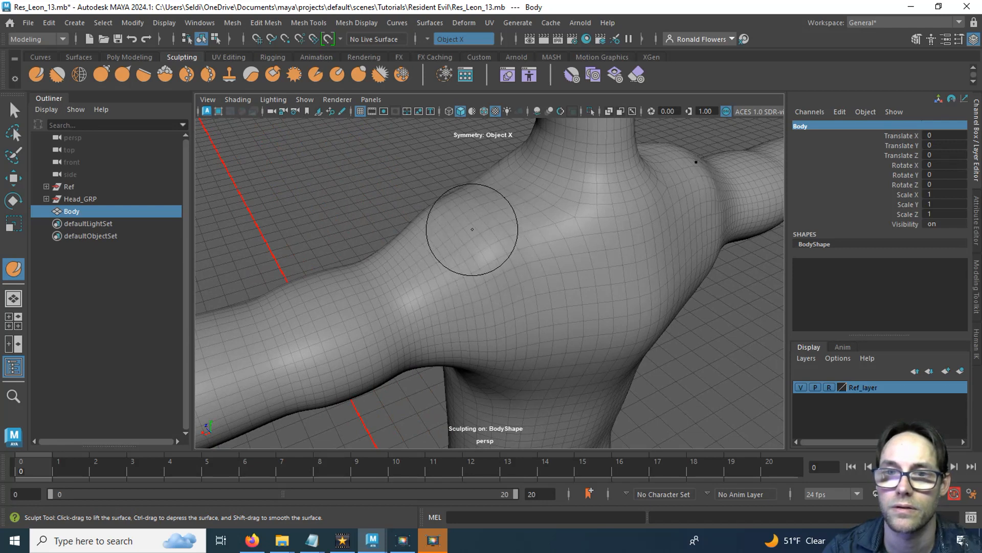
mouse_move(465, 234)
shift+mouse_down()
mouse_move(513, 252)
mouse_move(454, 307)
shift+mouse_up()
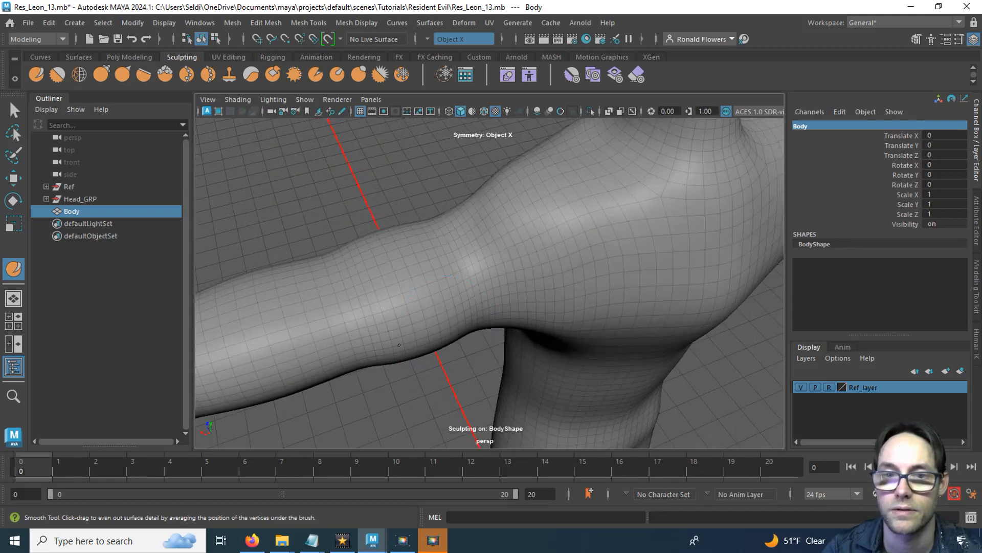
alt+drag(399, 344, 456, 294)
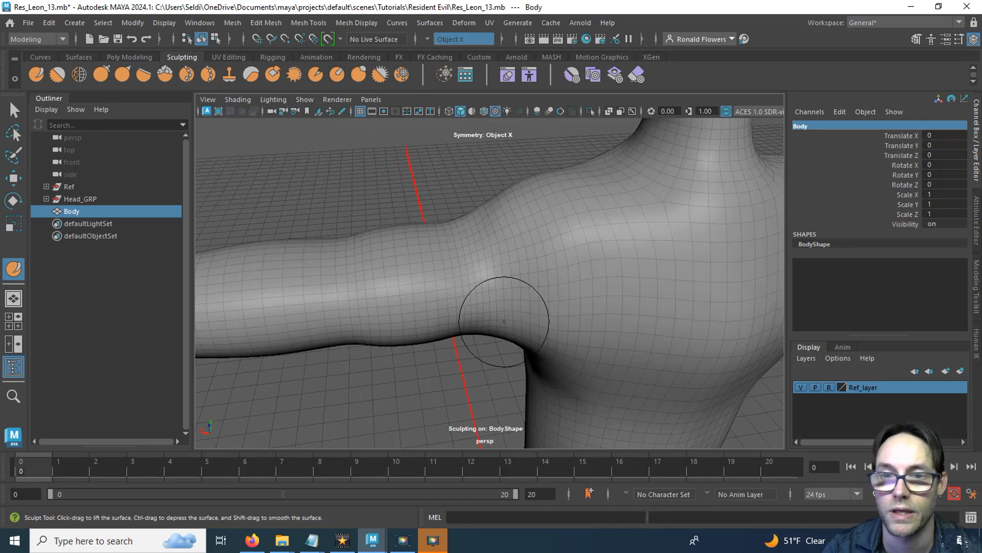
alt+drag(475, 315, 502, 307)
mouse_move(434, 308)
alt+mouse_down()
mouse_move(451, 320)
mouse_move(596, 317)
alt+mouse_up()
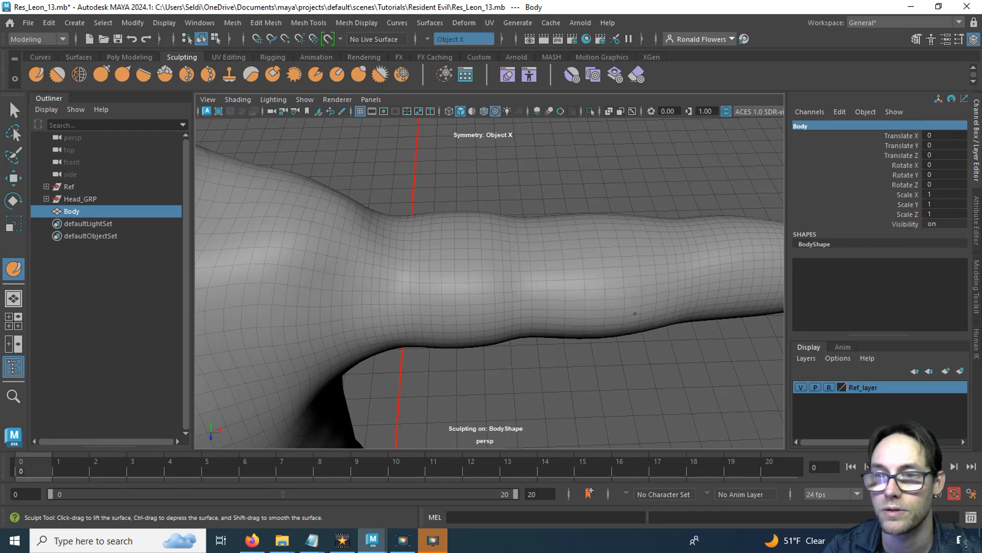
alt+drag(629, 314, 629, 279)
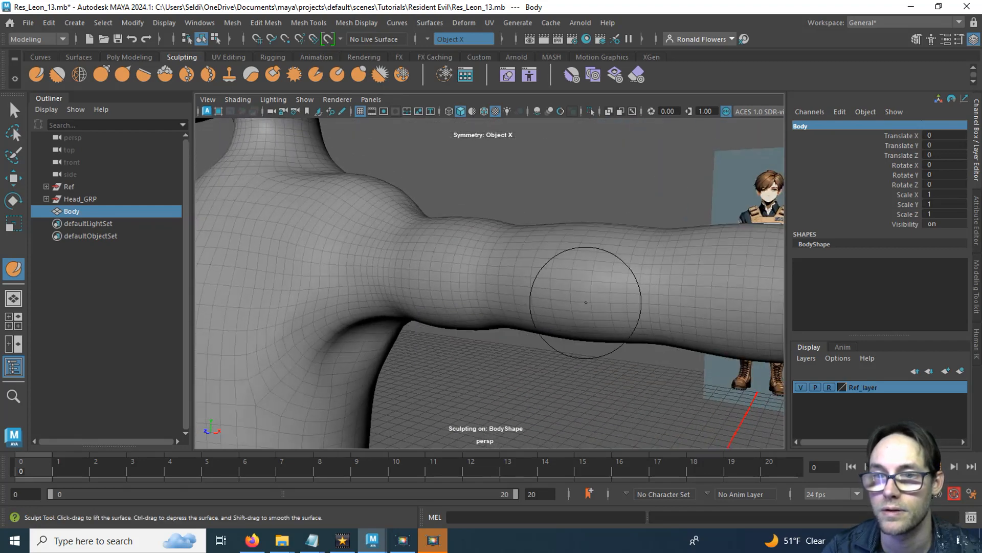
Step: Reshape the underside of the arm around the elbow with an enlarged Grab brush
scroll(548, 294, down, 5)
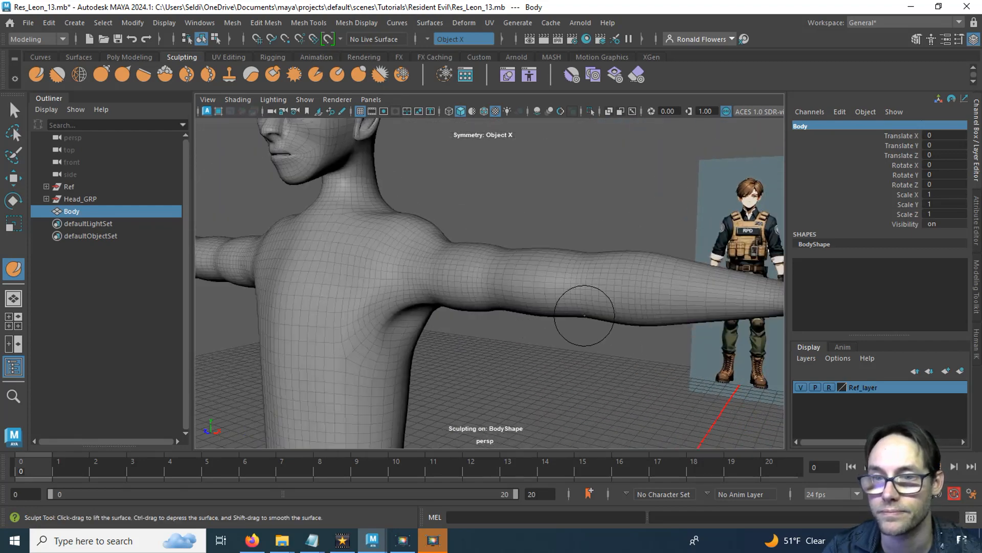
alt+drag(588, 314, 483, 301)
scroll(550, 327, down, 5)
mouse_move(643, 286)
alt+mouse_down()
mouse_move(584, 280)
mouse_move(598, 283)
mouse_move(475, 242)
alt+mouse_up()
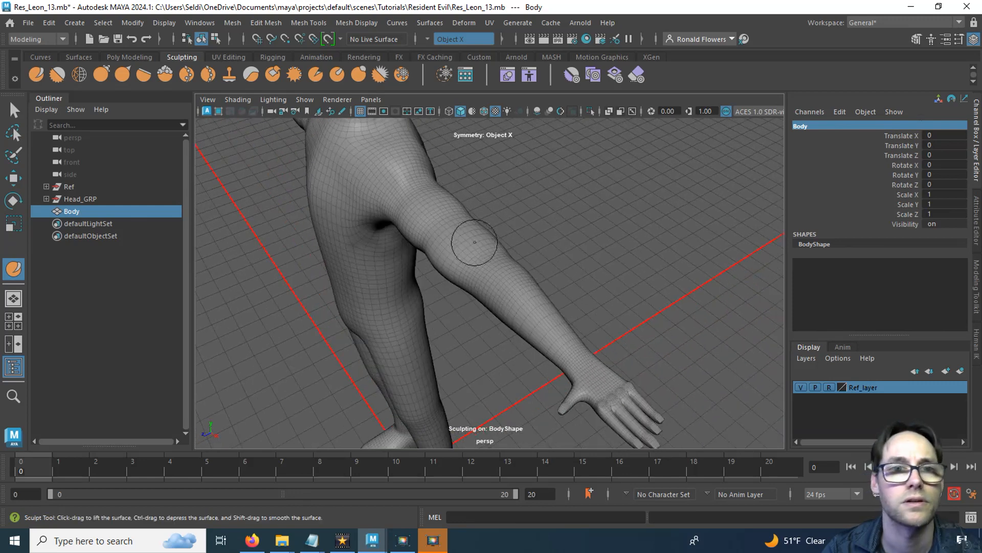
click(101, 74)
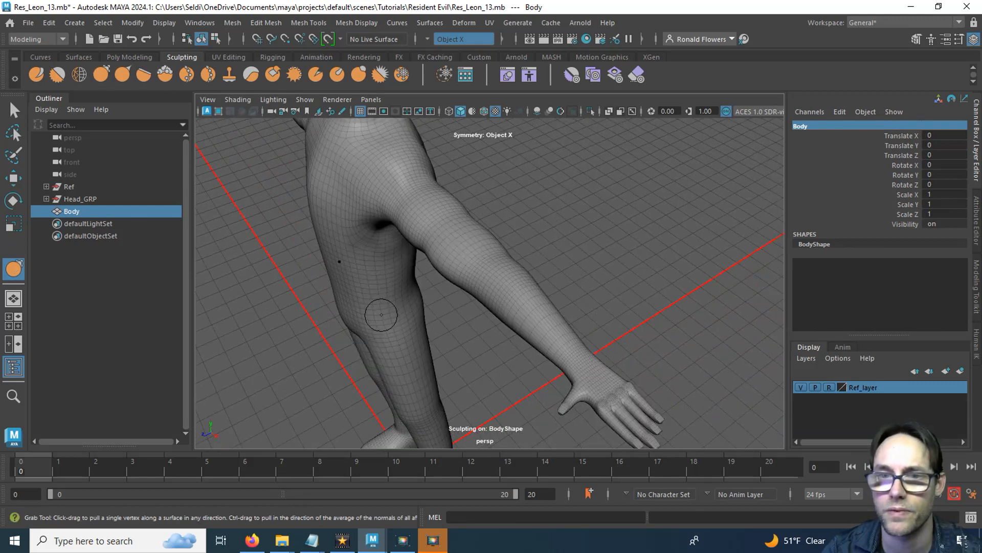
scroll(445, 304, up, 5)
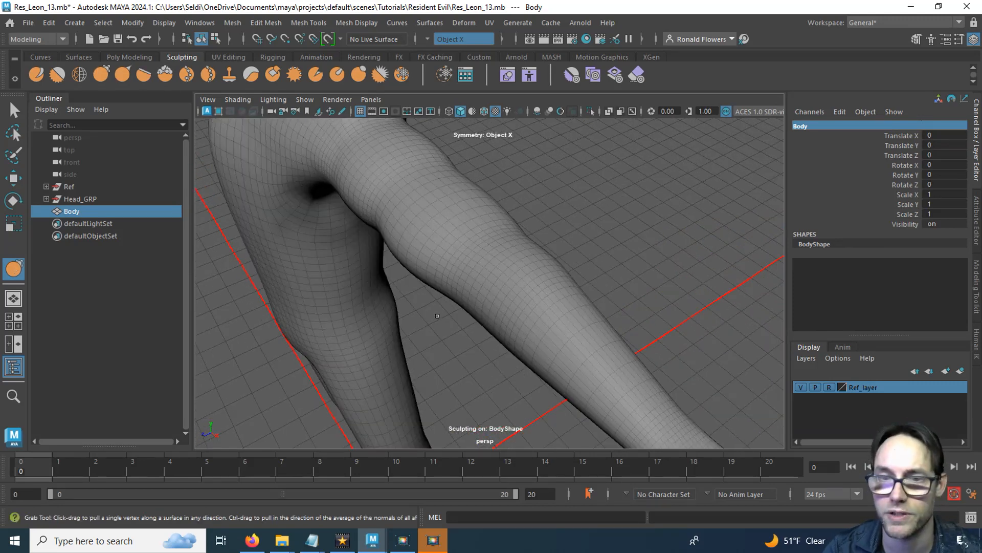
key(b)
drag(437, 315, 454, 315)
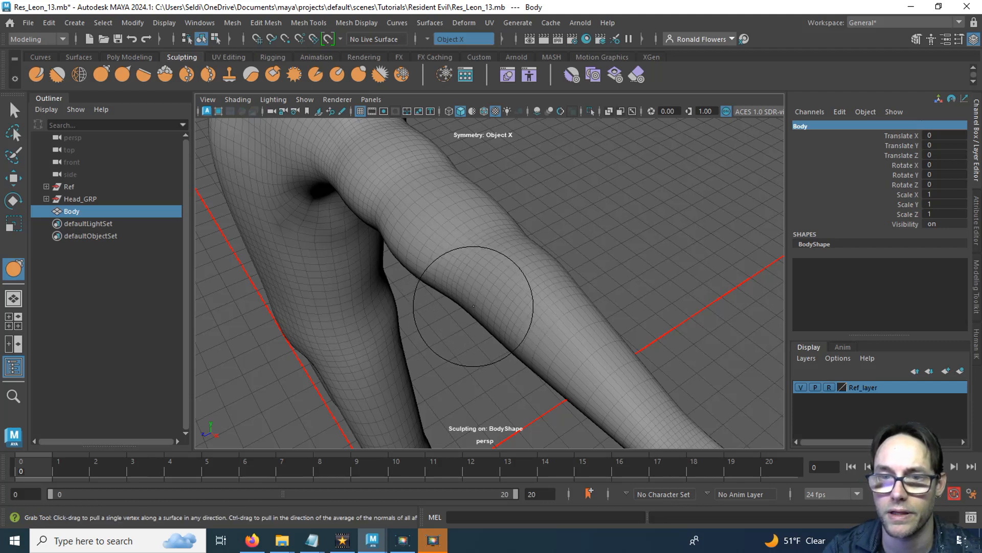
drag(469, 299, 500, 324)
mouse_move(501, 324)
mouse_down()
mouse_move(511, 279)
mouse_move(502, 309)
mouse_move(478, 301)
mouse_move(498, 286)
mouse_move(492, 298)
mouse_move(507, 269)
mouse_up()
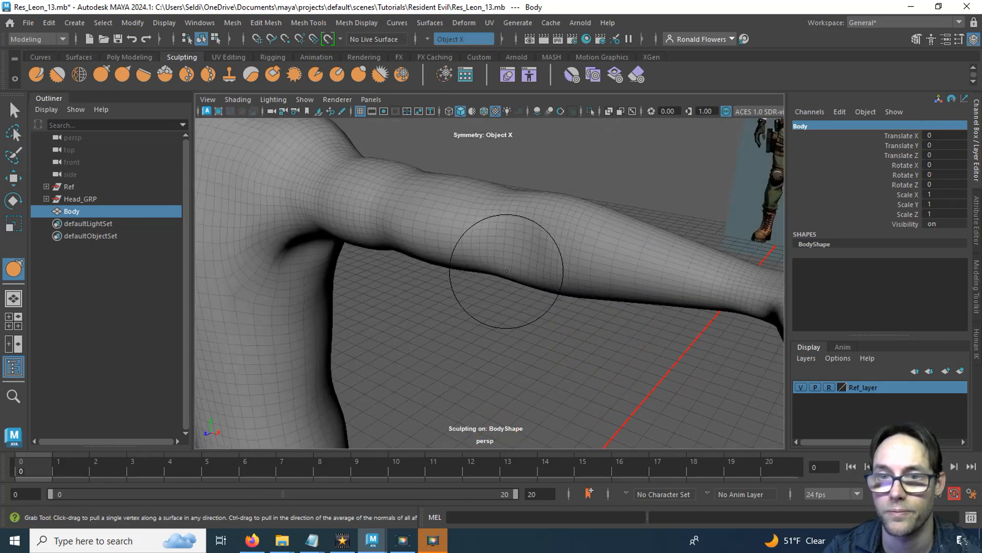
mouse_move(479, 301)
alt+mouse_down()
mouse_move(513, 268)
mouse_move(456, 277)
mouse_move(340, 322)
mouse_move(359, 321)
mouse_move(379, 287)
alt+mouse_up()
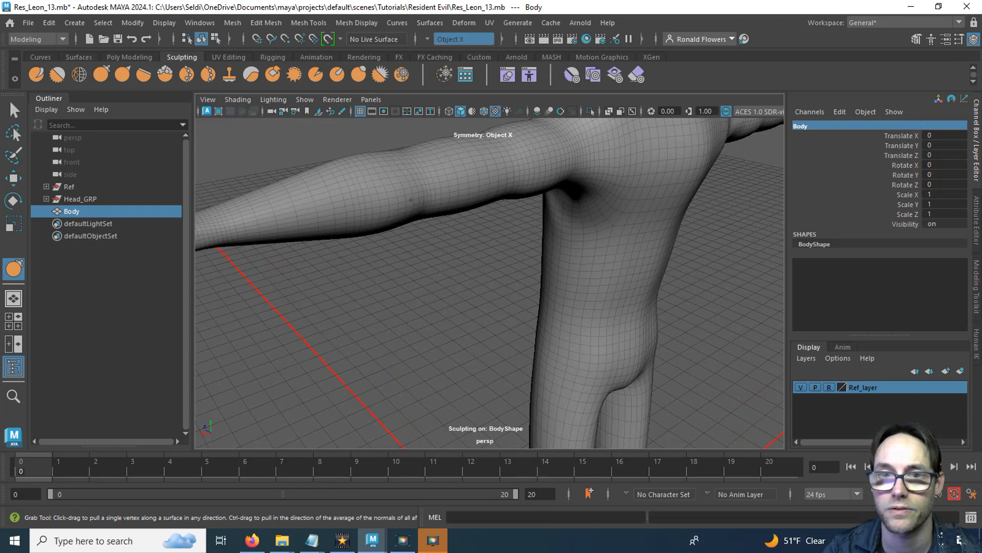
Step: Try pulling the upper arm downward with the Grab brush and undo the stroke
mouse_move(386, 225)
alt+mouse_down()
mouse_move(432, 269)
mouse_move(418, 262)
alt+mouse_up()
mouse_move(407, 338)
alt+mouse_down()
mouse_move(421, 345)
mouse_move(394, 241)
mouse_move(487, 278)
mouse_move(505, 270)
mouse_move(460, 305)
mouse_move(483, 329)
mouse_move(481, 241)
alt+mouse_up()
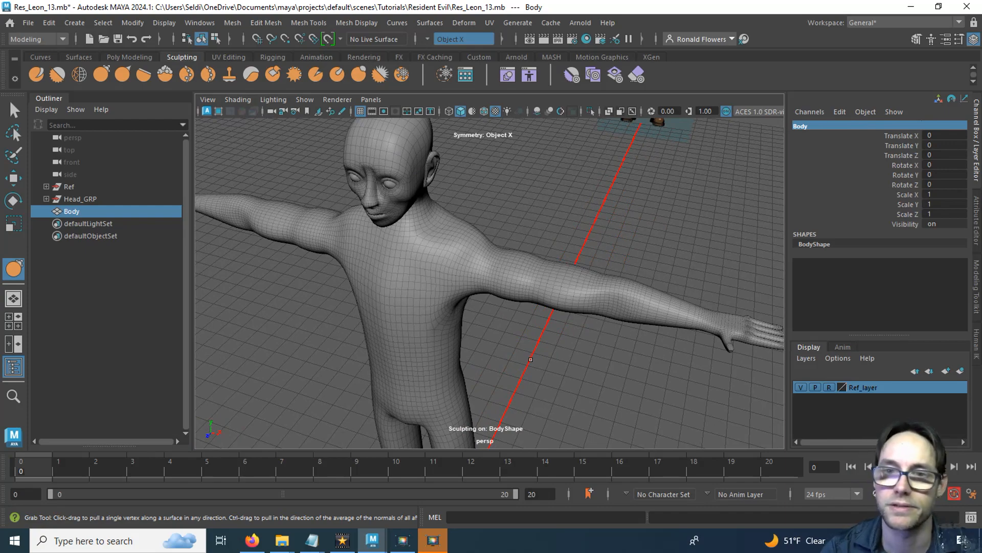
mouse_move(502, 341)
alt+mouse_down()
mouse_move(493, 311)
mouse_move(447, 309)
mouse_move(495, 313)
mouse_move(496, 328)
alt+mouse_up()
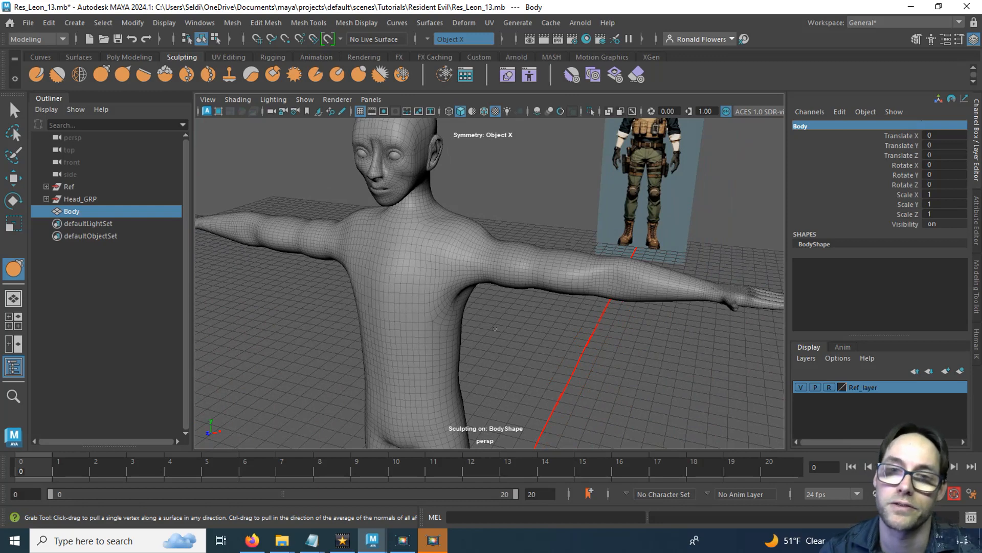
scroll(495, 329, up, 3)
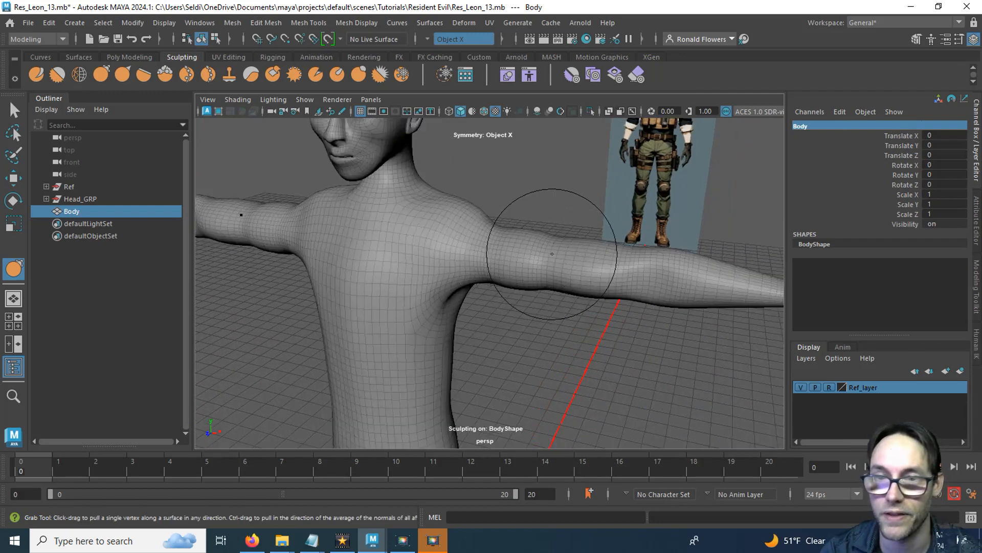
drag(562, 223, 576, 331)
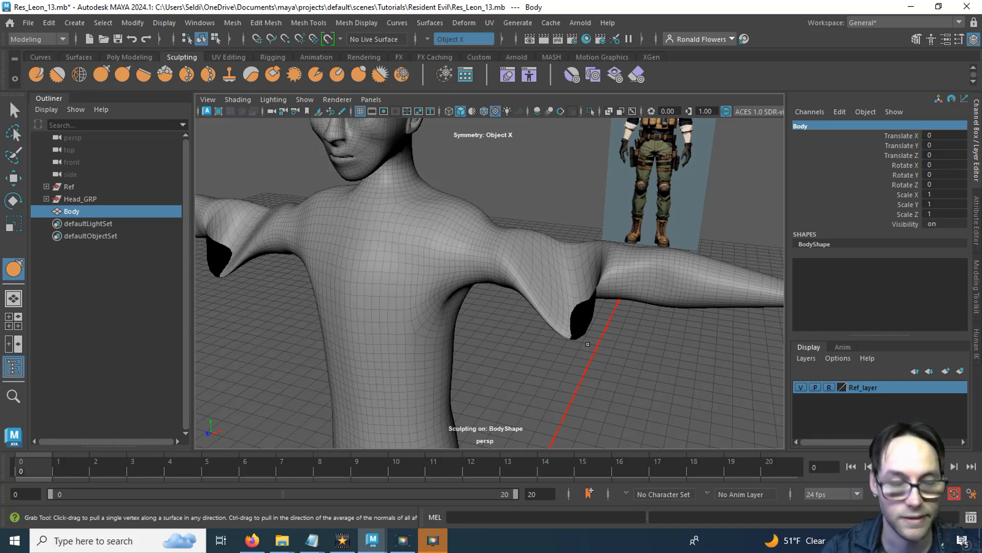
key(ctrl+z)
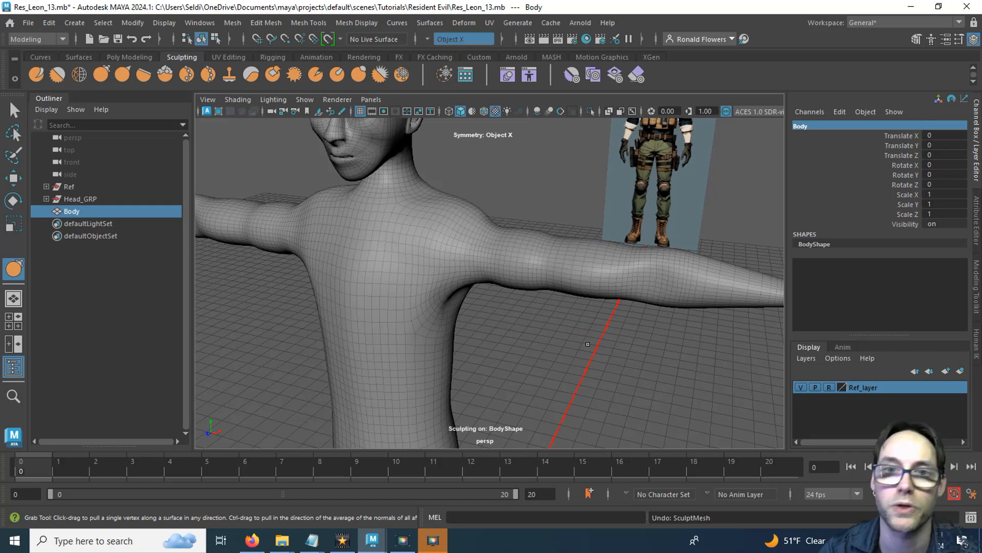
Step: Reshape the front and side contours of the chest with the Grab brush
mouse_move(526, 289)
alt+mouse_down()
mouse_move(565, 368)
mouse_move(522, 327)
mouse_move(549, 311)
mouse_move(555, 283)
mouse_move(511, 252)
mouse_move(528, 183)
mouse_move(527, 202)
mouse_move(552, 204)
mouse_move(522, 178)
alt+mouse_up()
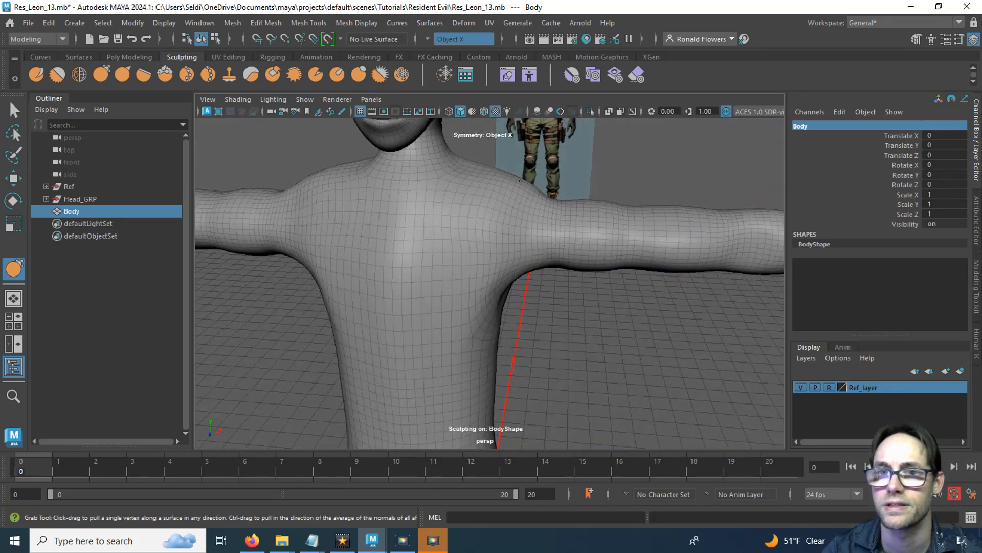
mouse_move(483, 193)
alt+mouse_down()
mouse_move(519, 292)
mouse_move(508, 253)
mouse_move(568, 353)
mouse_move(513, 336)
mouse_move(494, 285)
mouse_move(526, 256)
mouse_move(493, 281)
mouse_move(520, 259)
mouse_move(499, 256)
alt+mouse_up()
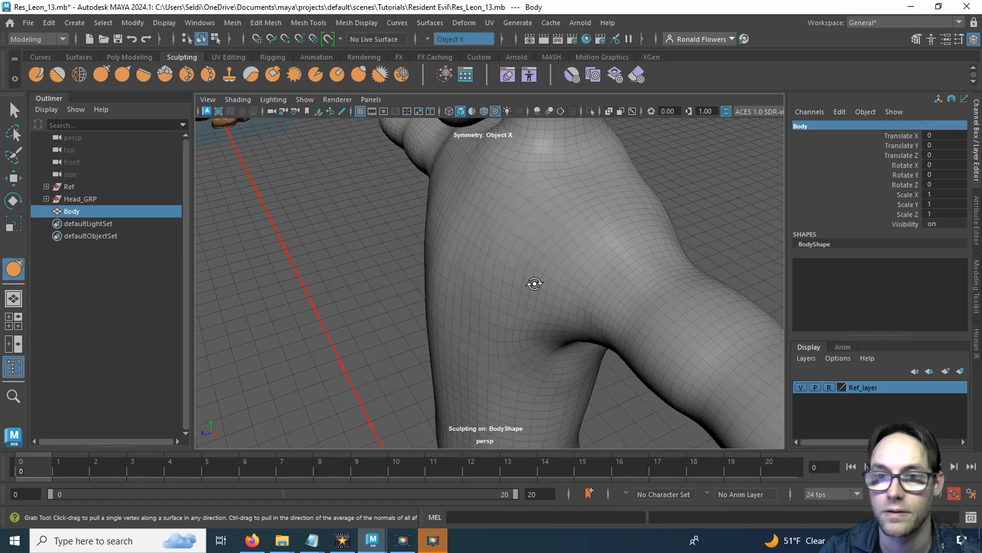
alt+drag(533, 283, 530, 284)
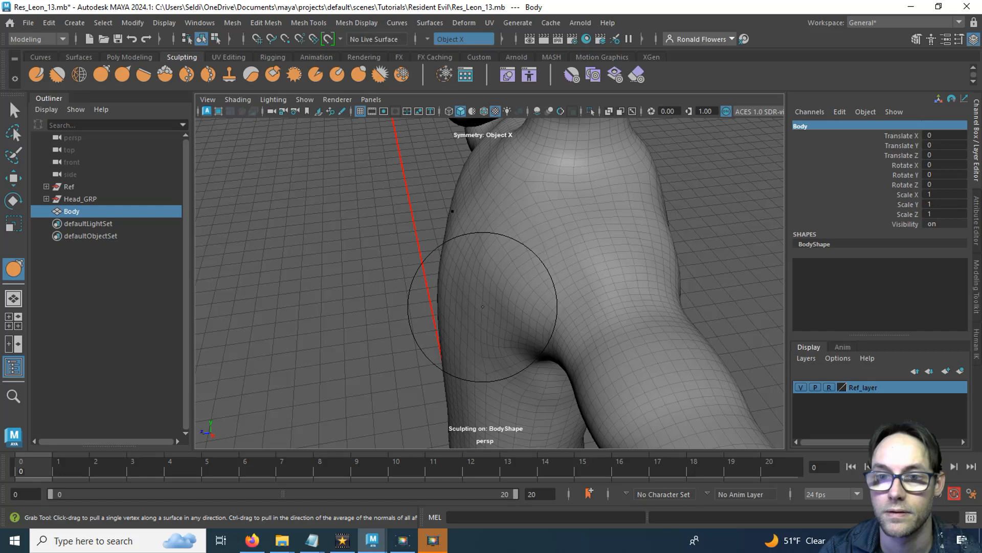
mouse_move(479, 306)
alt+mouse_down()
mouse_move(491, 281)
mouse_move(631, 271)
mouse_move(622, 309)
mouse_move(563, 307)
mouse_move(460, 263)
alt+mouse_up()
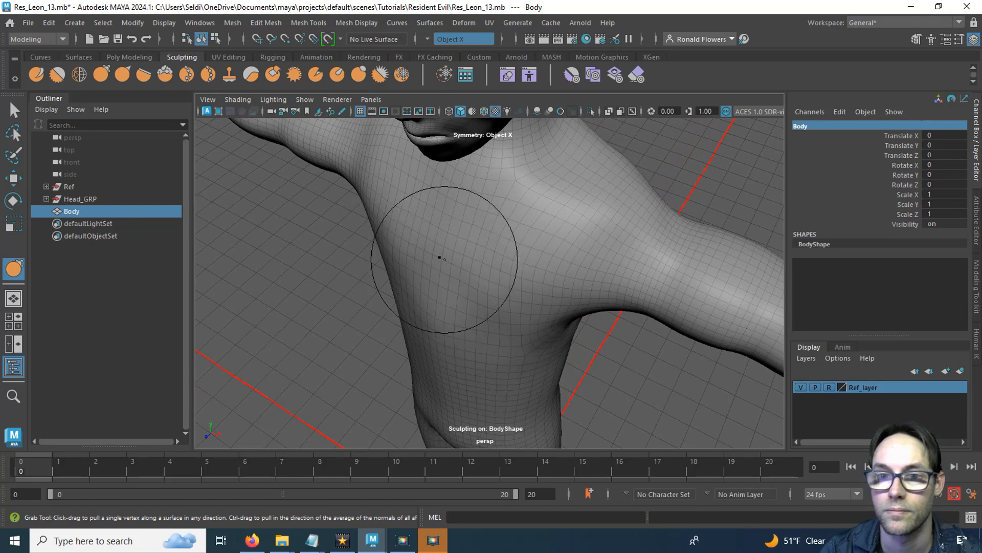
alt+drag(440, 281, 424, 309)
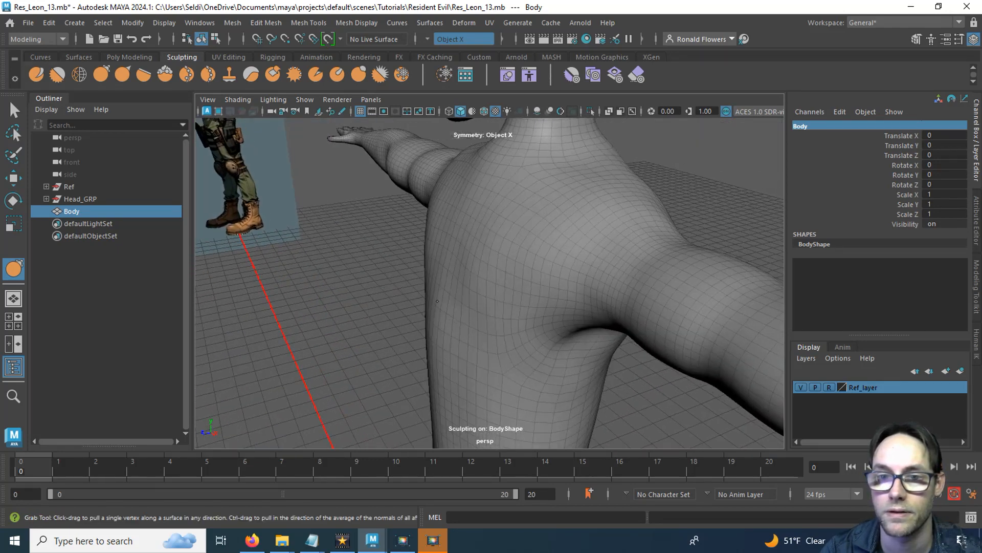
mouse_move(441, 330)
alt+mouse_down()
mouse_move(478, 355)
mouse_move(504, 357)
alt+mouse_up()
alt+middle_drag(504, 357, 513, 261)
alt+drag(513, 261, 460, 287)
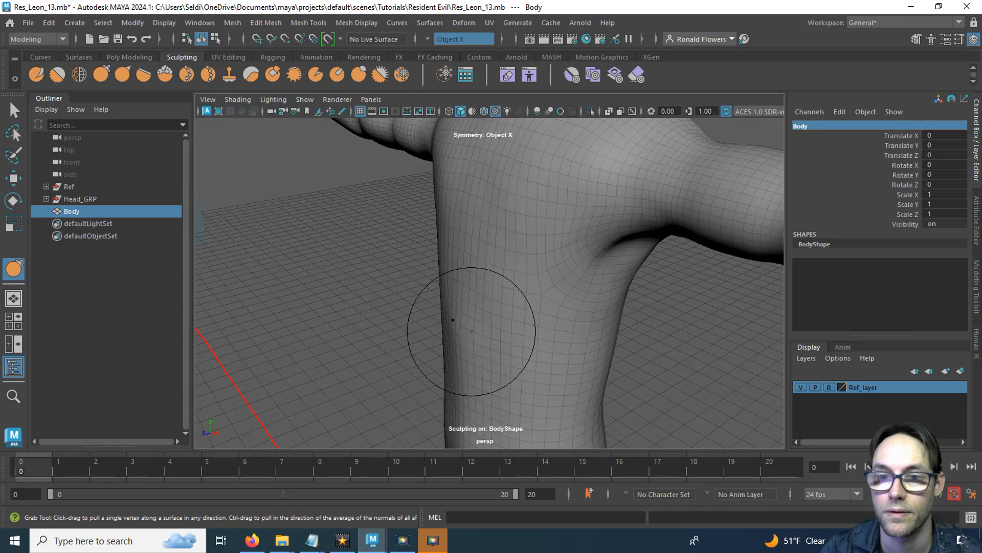
Step: Smooth the chest surface between the sternum and the armpit
key(shift)
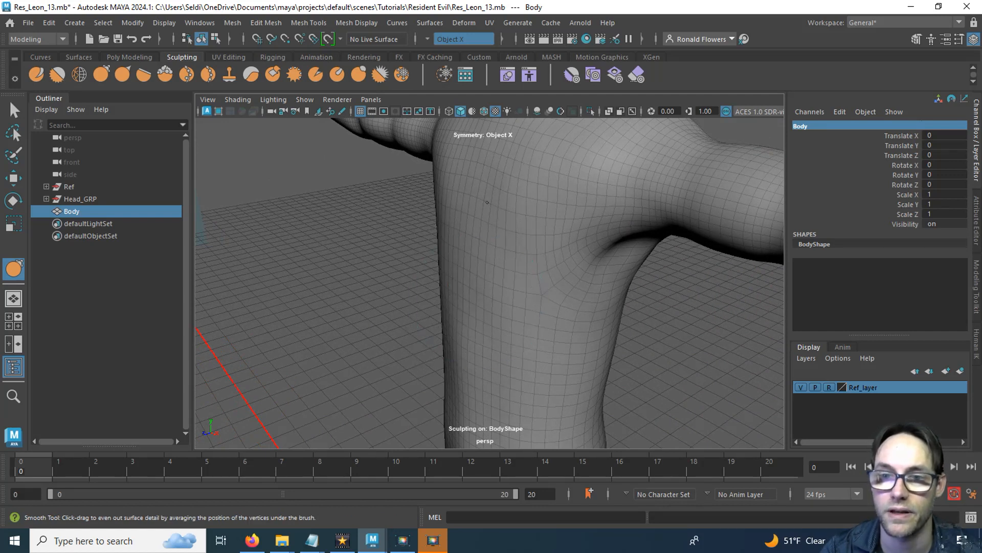
alt+drag(500, 246, 469, 331)
alt+middle_drag(469, 331, 486, 230)
alt+drag(526, 285, 551, 283)
key(shift)
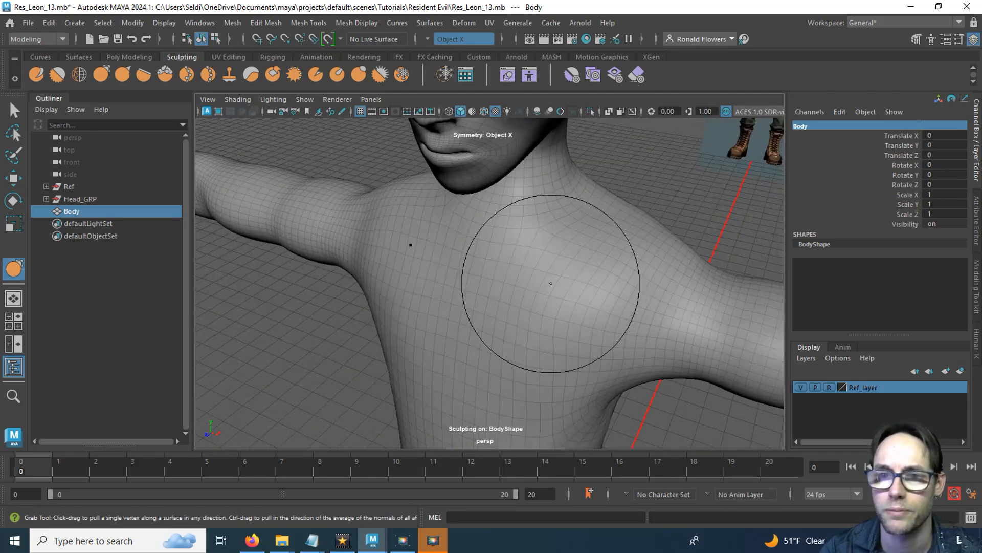
Step: Build up the collarbone ridge across the upper chest using the Sculpt tool with a reduced brush size
click(33, 75)
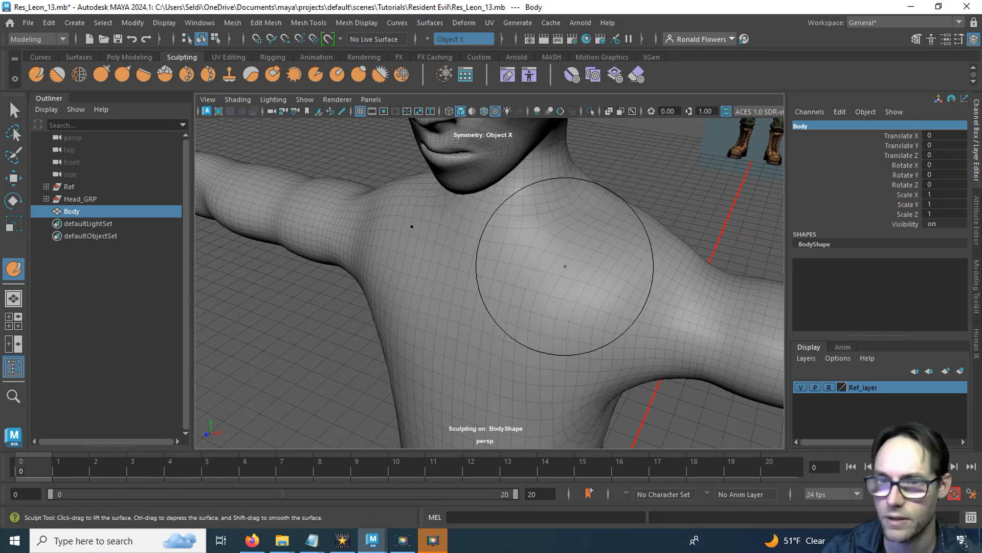
drag(564, 266, 502, 265)
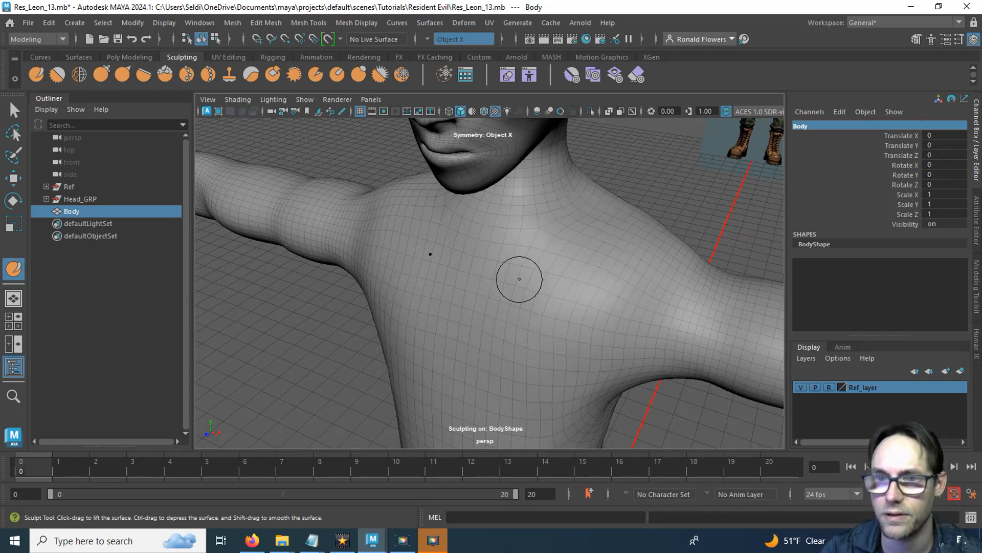
scroll(517, 278, up, 6)
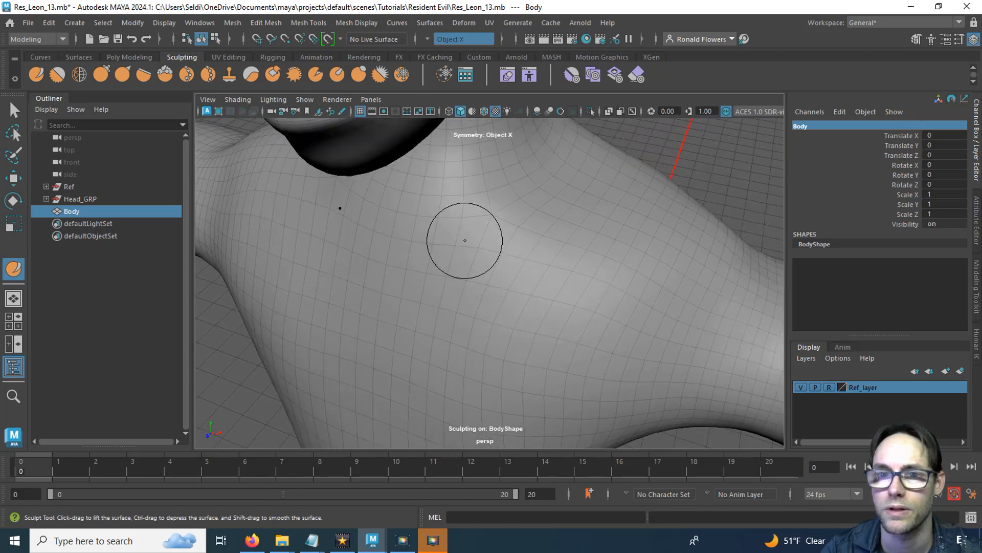
alt+drag(473, 221, 476, 217)
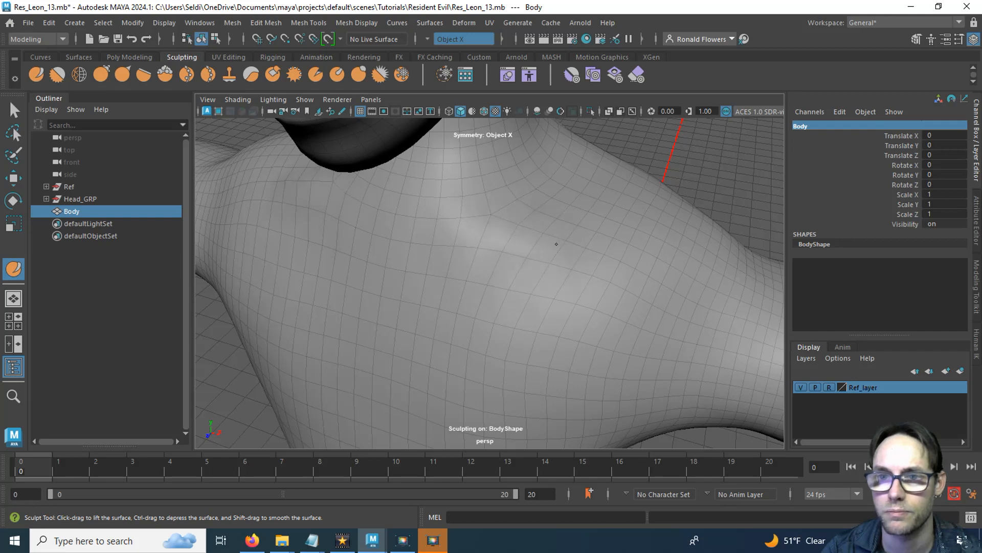
mouse_move(568, 261)
alt+mouse_down()
mouse_move(377, 245)
mouse_move(493, 263)
alt+mouse_up()
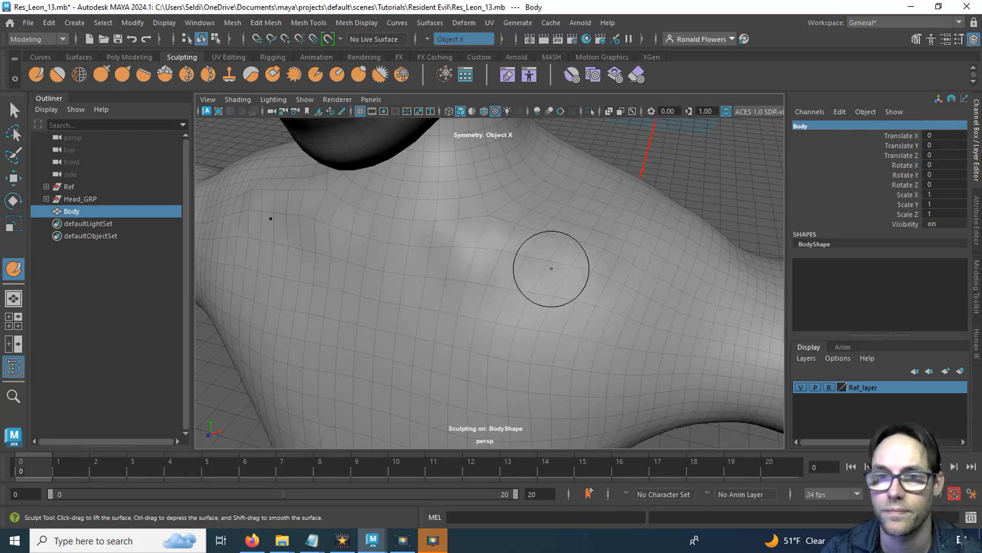
mouse_move(552, 268)
alt+mouse_down()
mouse_move(474, 274)
mouse_move(368, 256)
mouse_move(406, 268)
mouse_move(484, 249)
alt+mouse_up()
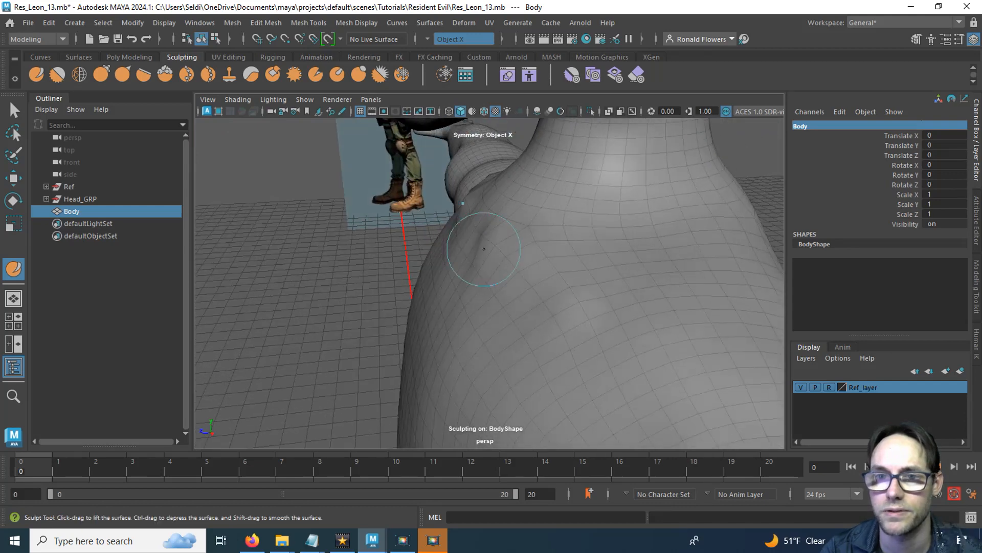
Step: Sculpt the neck muscles along the side and back of the neck, from below the ear down to the shoulders
alt+drag(532, 285, 675, 302)
alt+drag(494, 317, 353, 271)
alt+right_drag(353, 271, 450, 292)
mouse_move(449, 292)
alt+mouse_down()
mouse_move(364, 271)
mouse_move(386, 302)
mouse_move(329, 277)
mouse_move(445, 267)
mouse_move(506, 274)
alt+mouse_up()
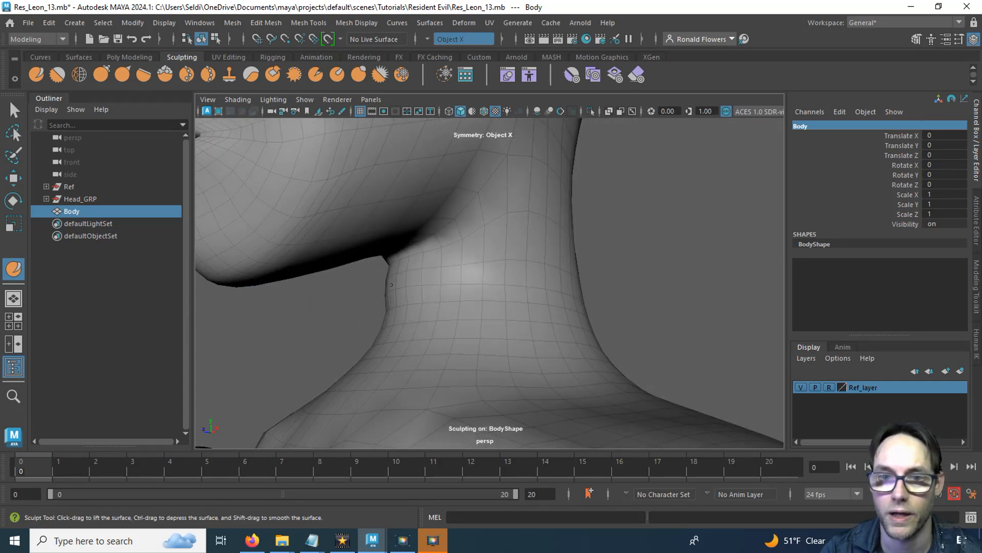
mouse_move(396, 270)
alt+mouse_down()
mouse_move(483, 278)
mouse_move(397, 296)
mouse_move(409, 293)
alt+mouse_up()
mouse_move(484, 276)
alt+mouse_down()
mouse_move(507, 272)
mouse_move(474, 306)
mouse_move(503, 224)
mouse_move(489, 290)
alt+mouse_up()
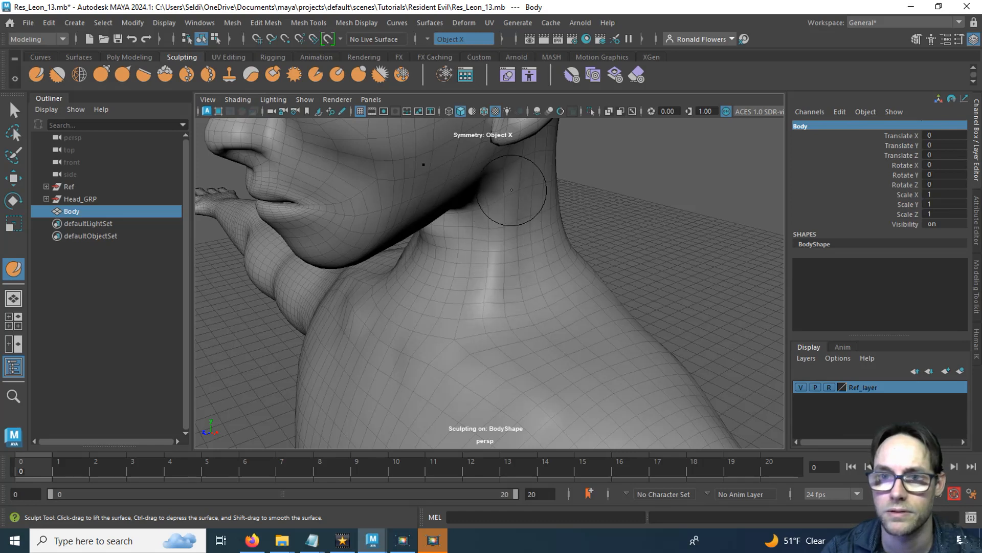
mouse_move(511, 189)
mouse_down()
mouse_move(515, 284)
mouse_move(493, 290)
mouse_move(566, 279)
mouse_move(478, 290)
mouse_move(564, 275)
mouse_up()
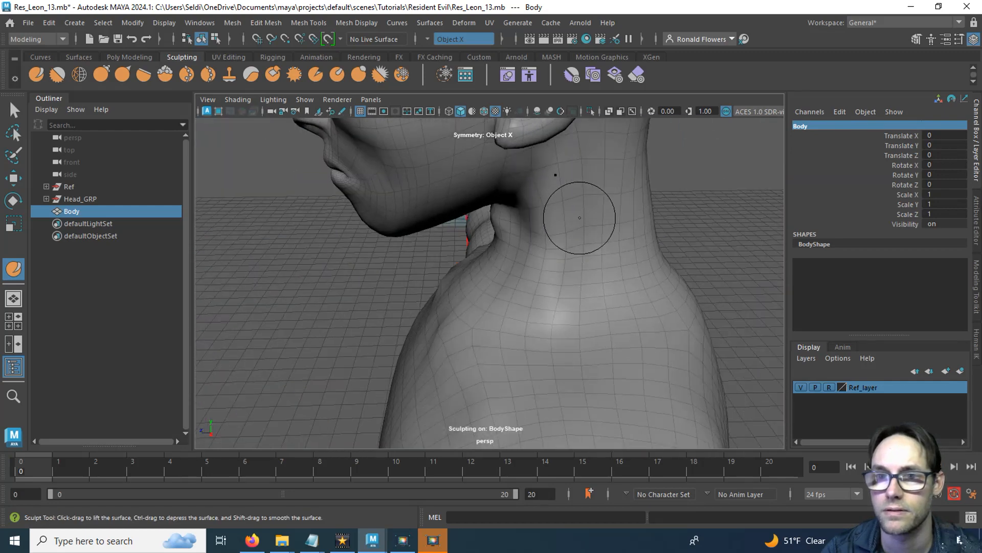
mouse_move(586, 208)
mouse_down()
mouse_move(592, 307)
mouse_move(510, 237)
mouse_move(548, 247)
mouse_up()
mouse_move(629, 177)
mouse_down()
mouse_move(660, 313)
mouse_move(632, 289)
mouse_move(610, 359)
mouse_move(594, 344)
mouse_move(631, 357)
mouse_up()
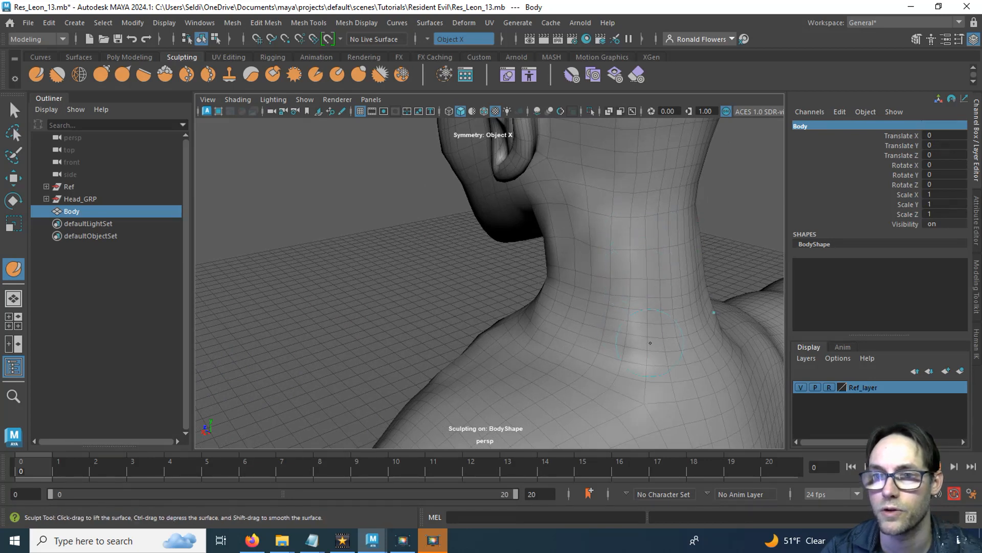
Step: Shape the hollow at the base of the throat and smooth the transition between the neck and collarbones
mouse_move(617, 270)
alt+mouse_down()
mouse_move(552, 276)
mouse_move(559, 281)
mouse_move(542, 262)
mouse_move(431, 288)
mouse_move(463, 329)
mouse_move(589, 338)
mouse_move(407, 371)
mouse_move(423, 399)
alt+mouse_up()
scroll(445, 332, up, 3)
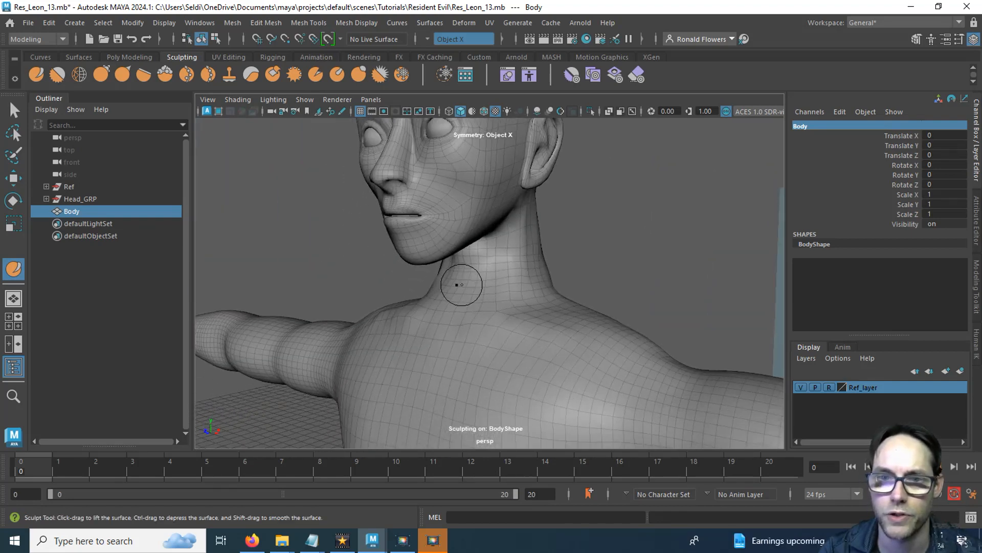
mouse_move(457, 284)
alt+mouse_down()
mouse_move(443, 329)
mouse_move(406, 307)
mouse_move(411, 260)
alt+mouse_up()
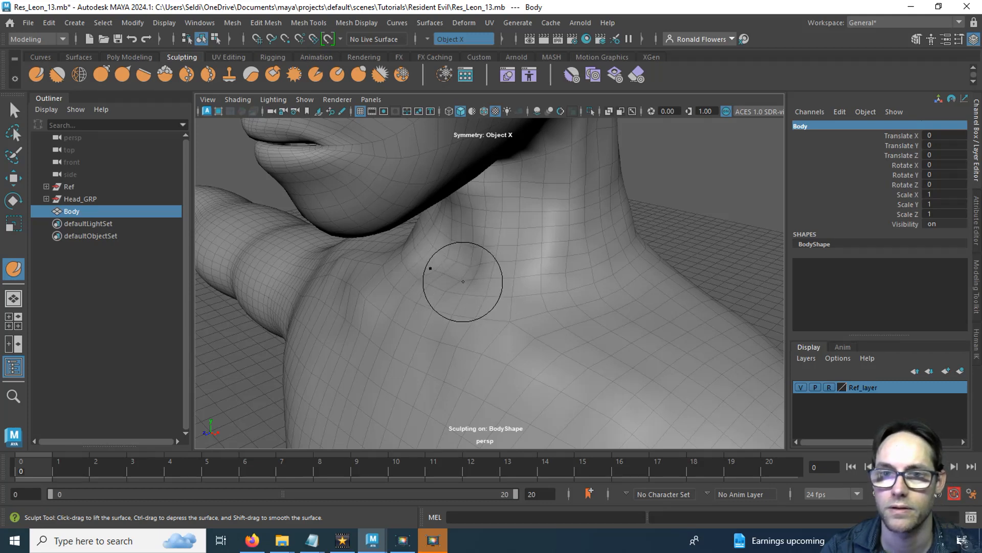
mouse_move(463, 281)
alt+mouse_down()
mouse_move(474, 269)
mouse_move(557, 263)
mouse_move(463, 274)
alt+mouse_up()
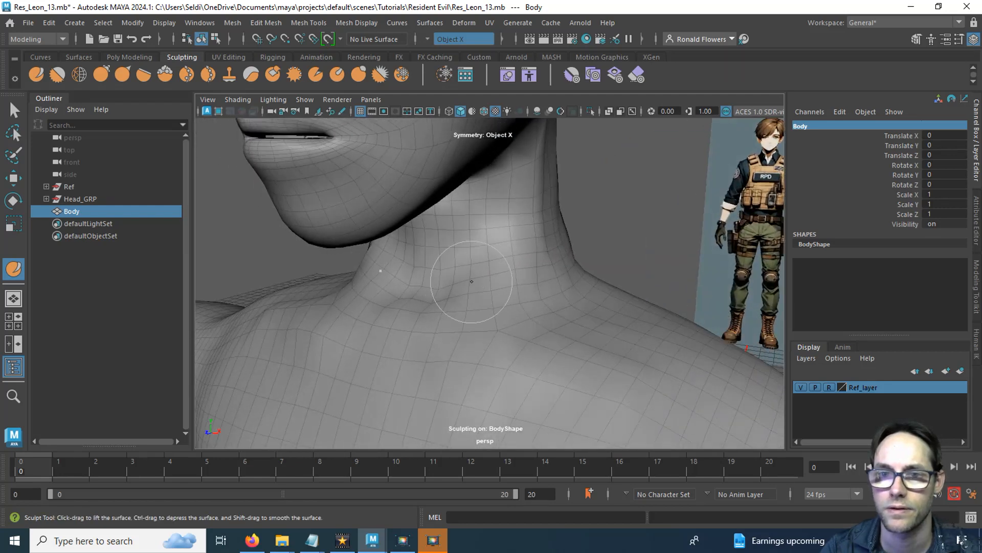
alt+drag(476, 280, 440, 311)
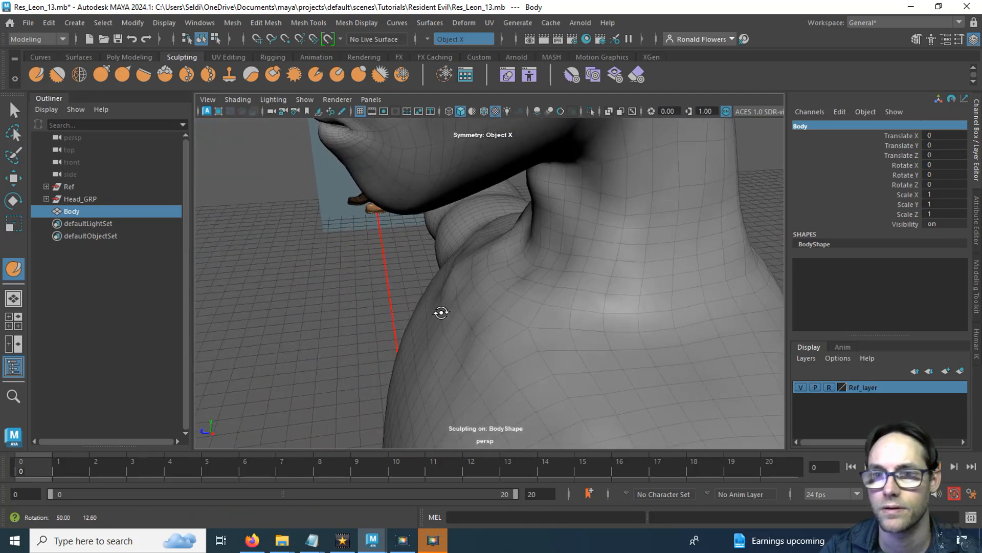
key(shift)
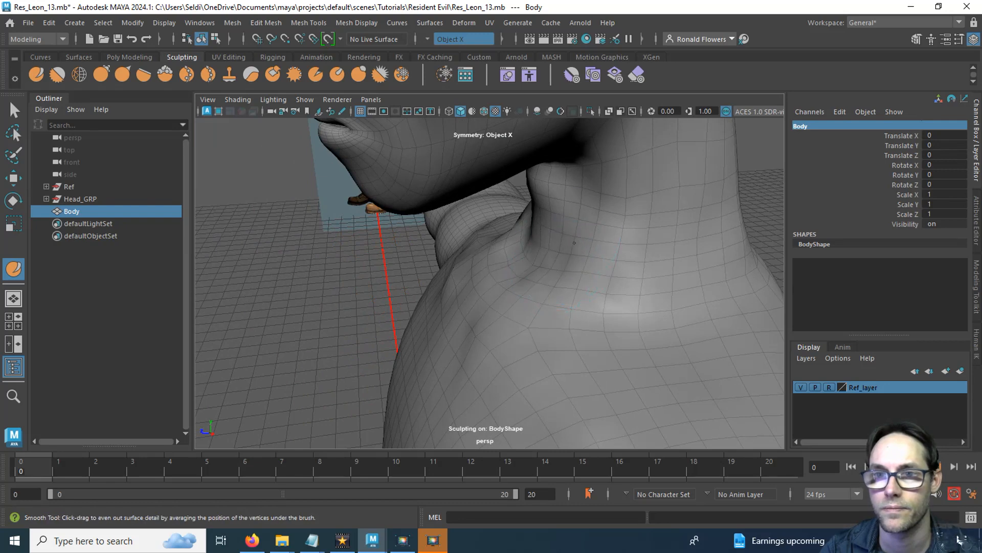
alt+drag(571, 268, 457, 334)
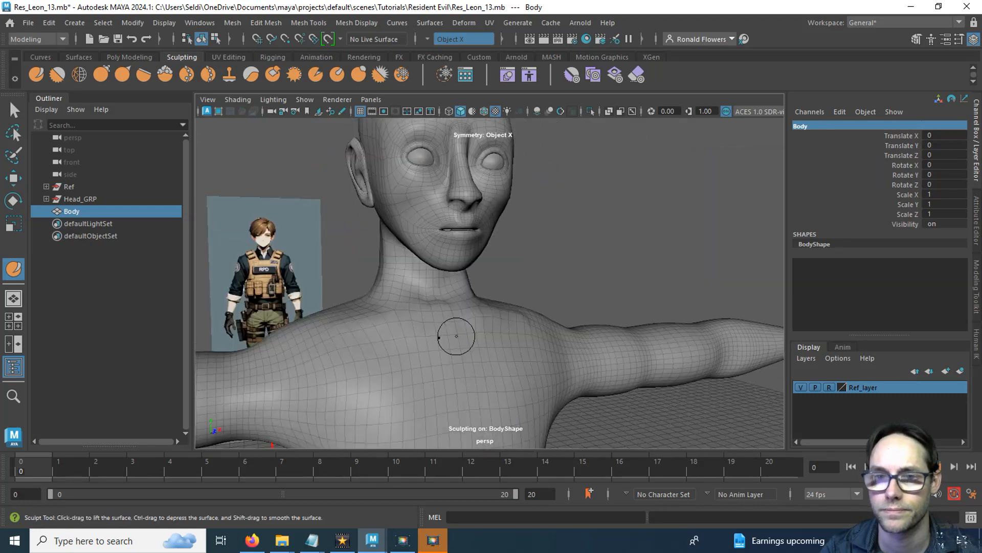
Step: Hide the body mesh in the front view to expose the belt area of the reference image
scroll(458, 333, down, 5)
alt+middle_drag(474, 358, 490, 265)
mouse_move(490, 264)
alt+mouse_down()
mouse_move(517, 301)
mouse_move(450, 314)
mouse_move(505, 344)
mouse_move(399, 342)
mouse_move(509, 333)
mouse_move(486, 336)
mouse_move(507, 271)
alt+mouse_up()
mouse_move(557, 376)
alt+middle_down()
mouse_move(551, 303)
mouse_move(538, 321)
alt+middle_up()
scroll(553, 323, down, 7)
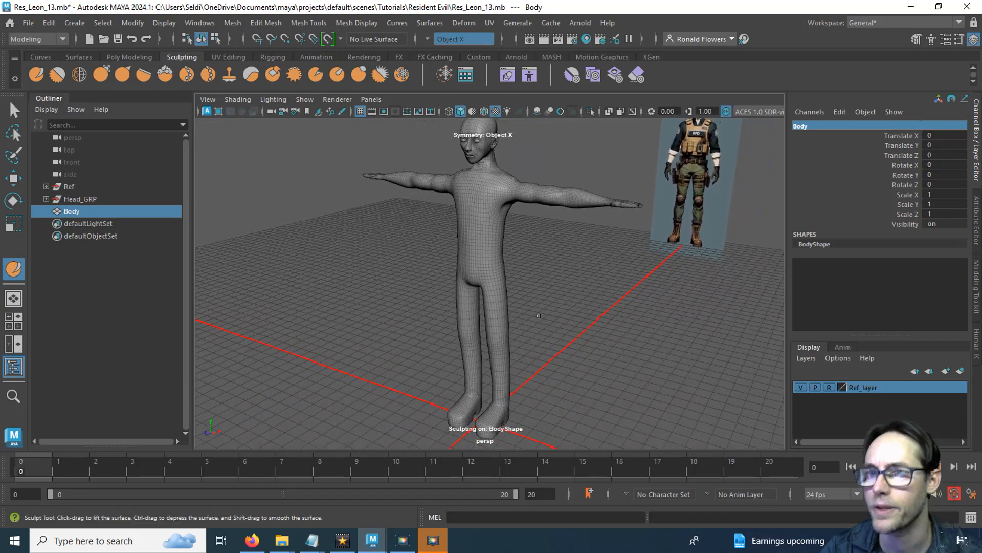
alt+drag(537, 283, 694, 131)
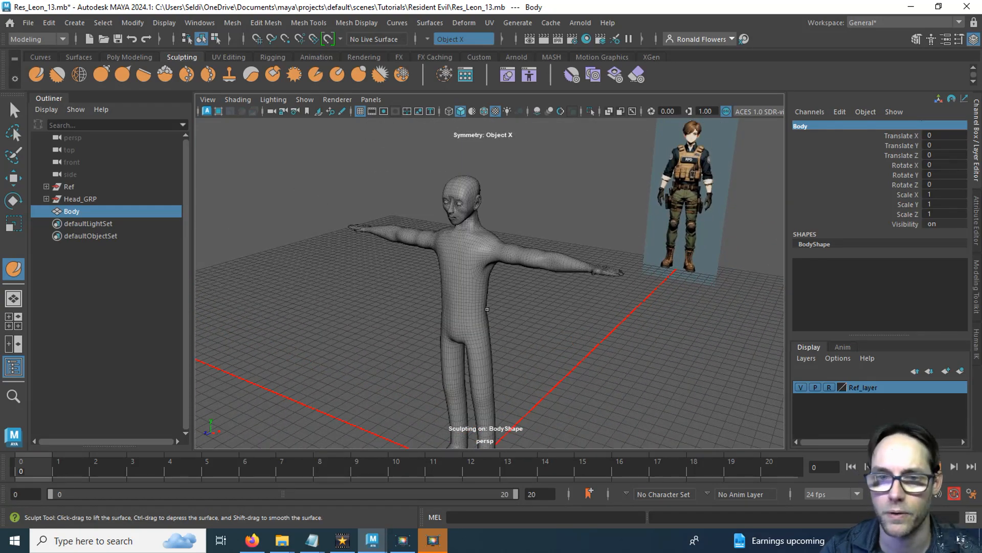
key(space)
key(space)
scroll(415, 316, up, 5)
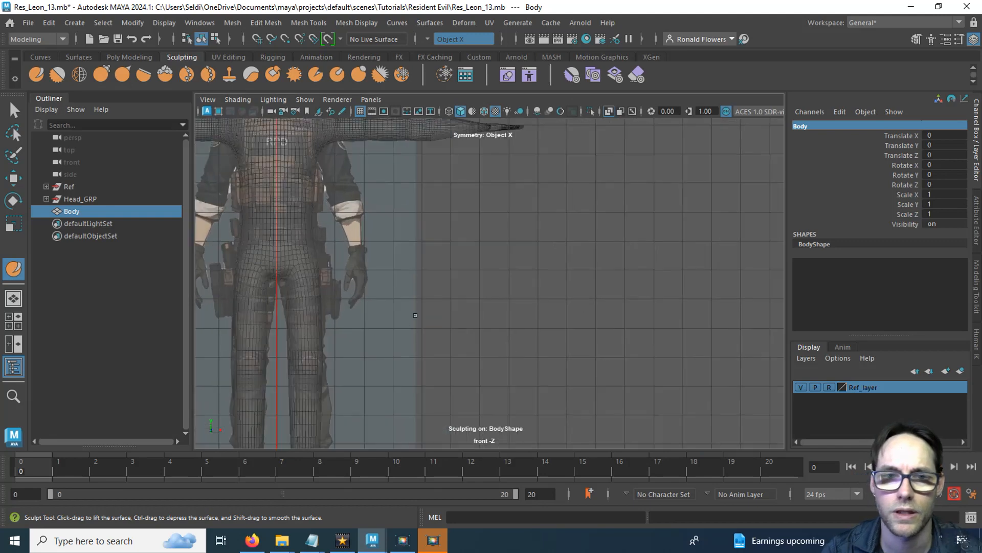
scroll(415, 315, up, 4)
alt+middle_drag(412, 289, 525, 306)
scroll(548, 321, up, 7)
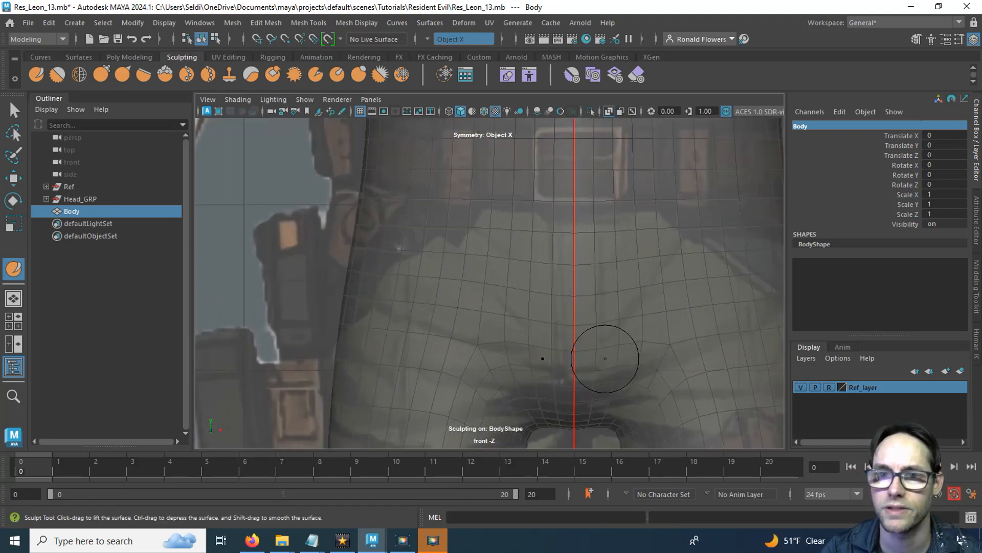
alt+middle_drag(535, 233, 441, 344)
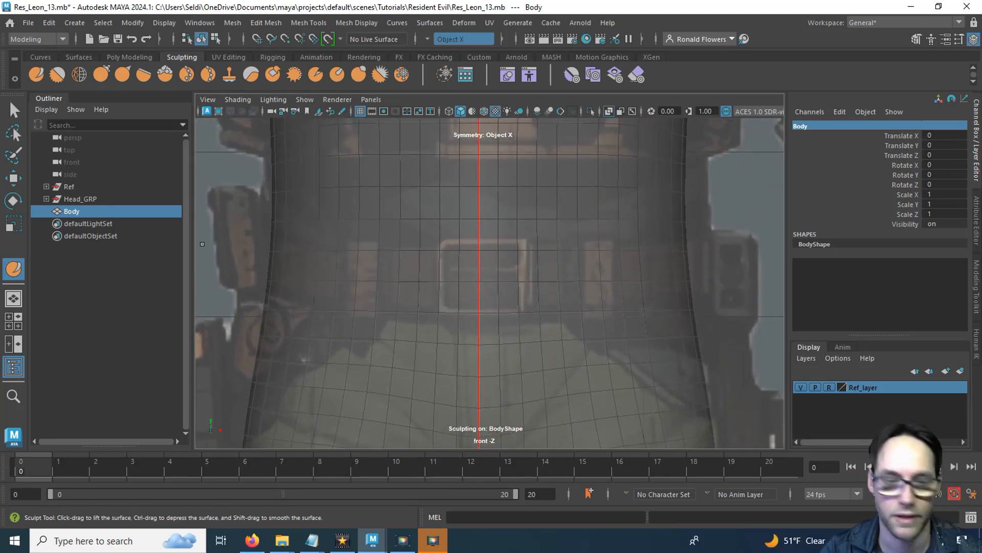
key(q)
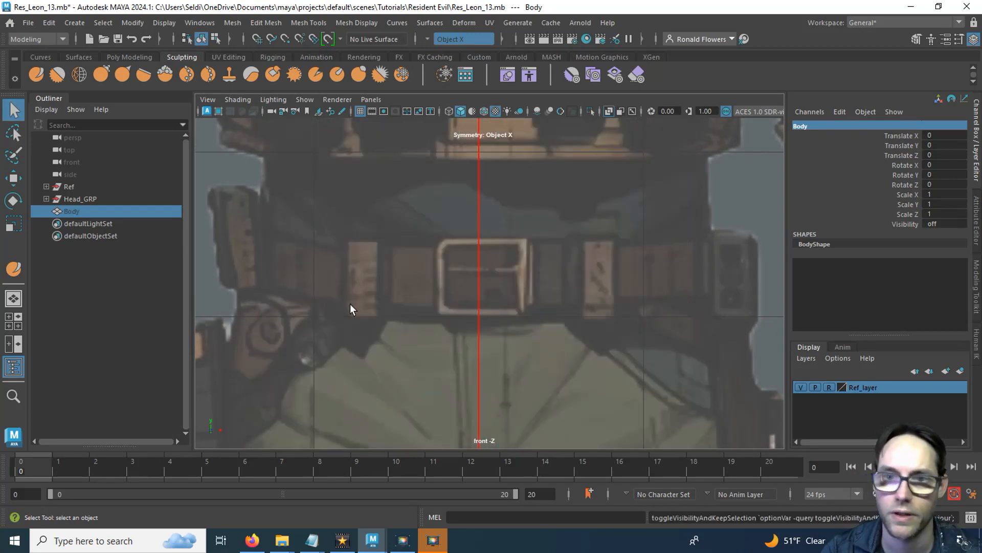
Step: Show the body mesh again and select the two rows of faces around the waist at belt height
key(h)
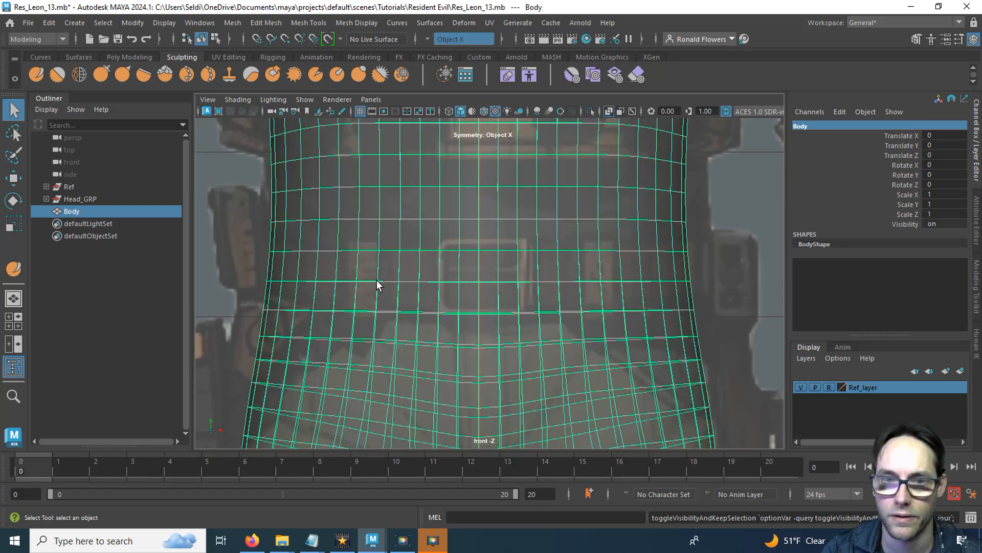
right_drag(486, 179, 484, 210)
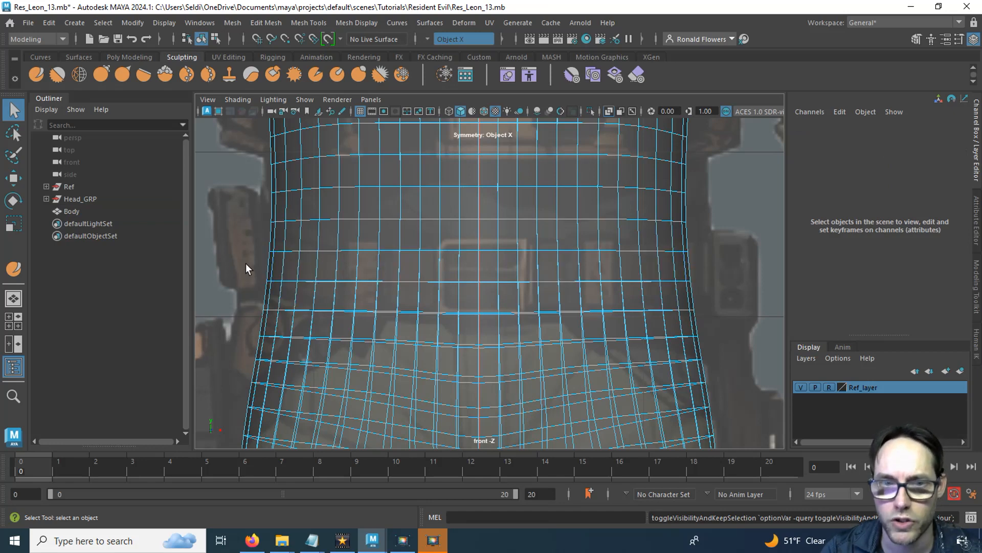
drag(246, 264, 723, 294)
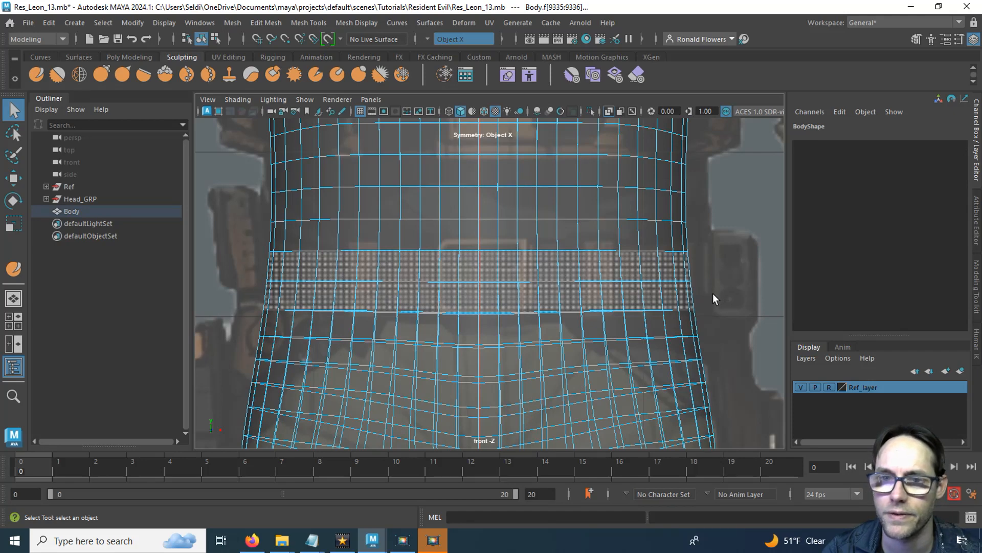
key(space)
key(space)
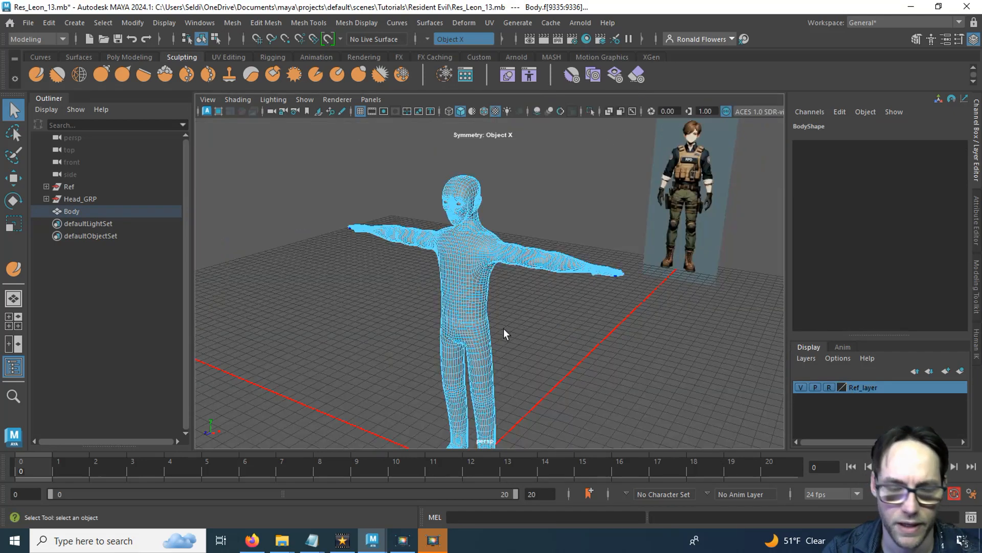
key(f)
scroll(542, 311, down, 3)
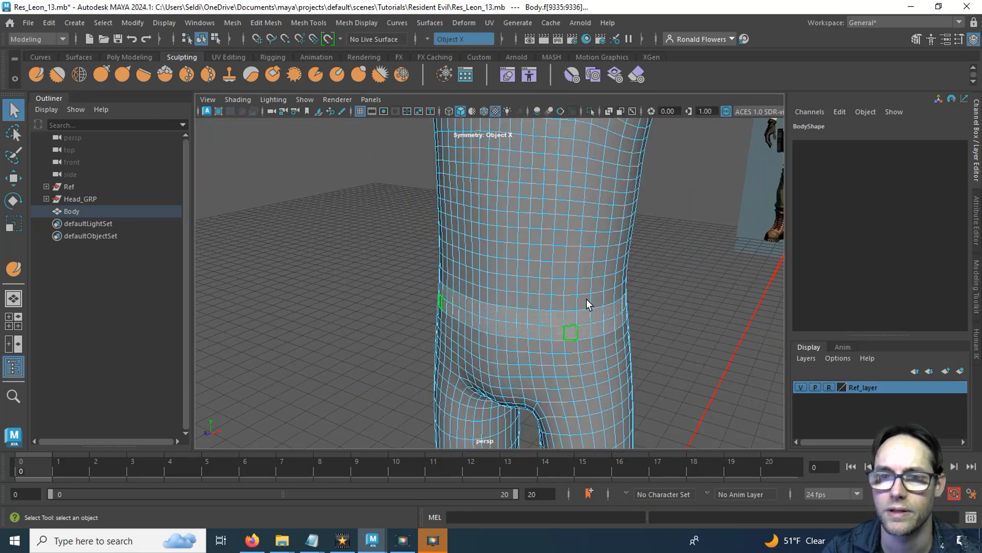
alt+drag(473, 305, 498, 308)
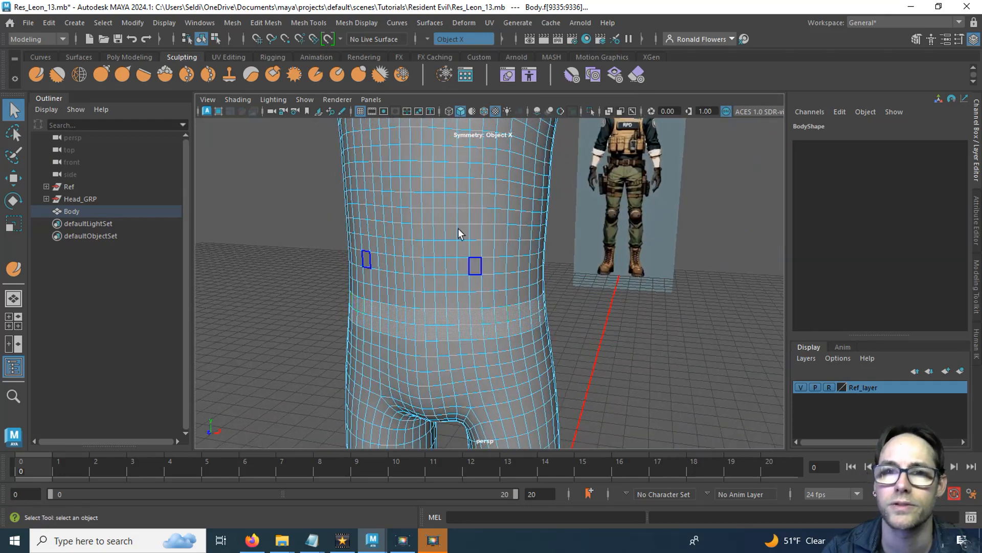
Step: Turn symmetry off and duplicate the selected waist faces as a separate mesh with Duplicate Face
click(429, 37)
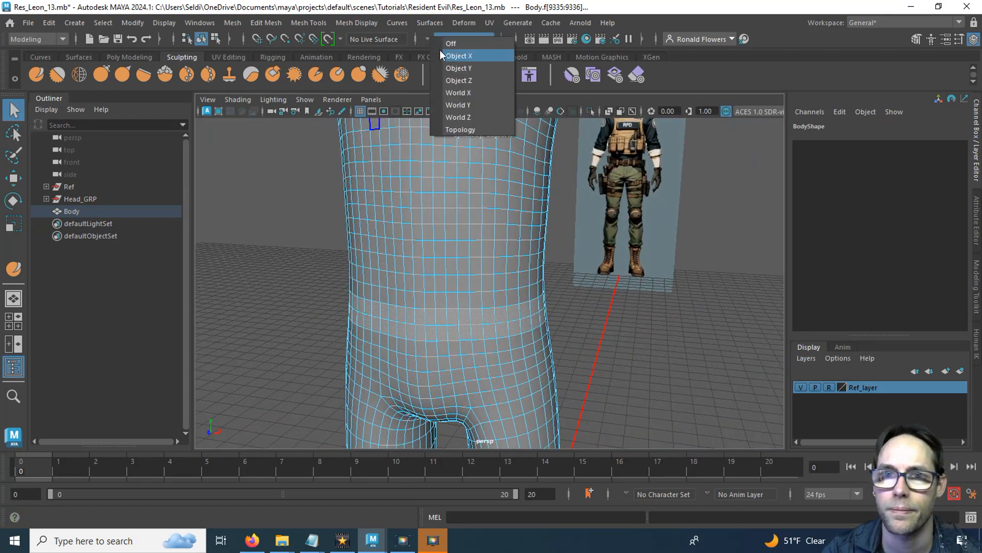
click(443, 44)
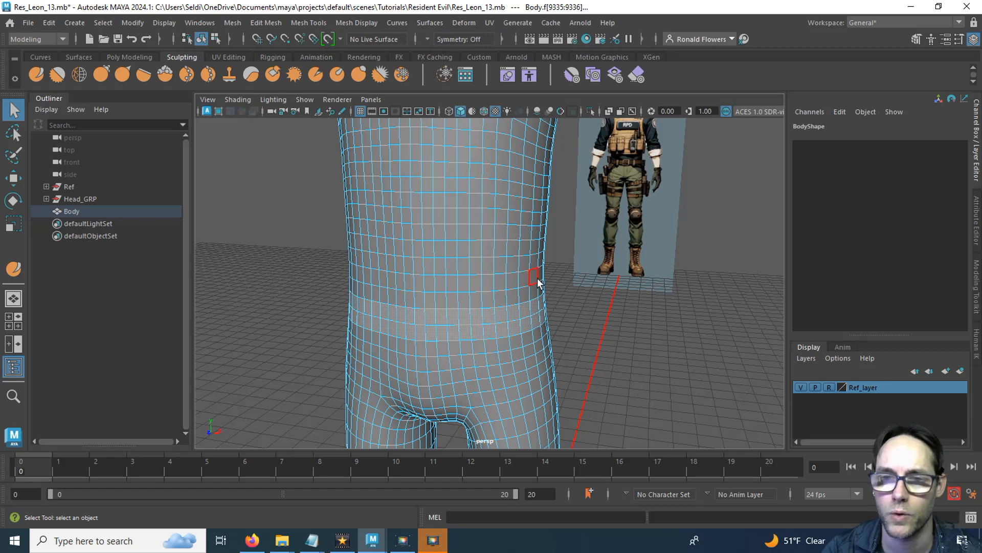
shift+right_drag(559, 262, 572, 434)
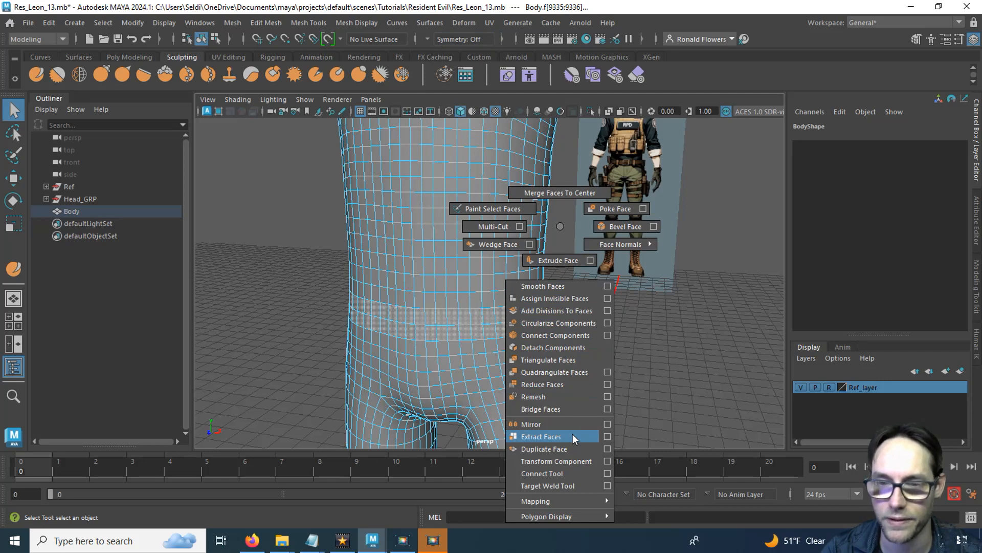
shift+right_drag(570, 439, 567, 449)
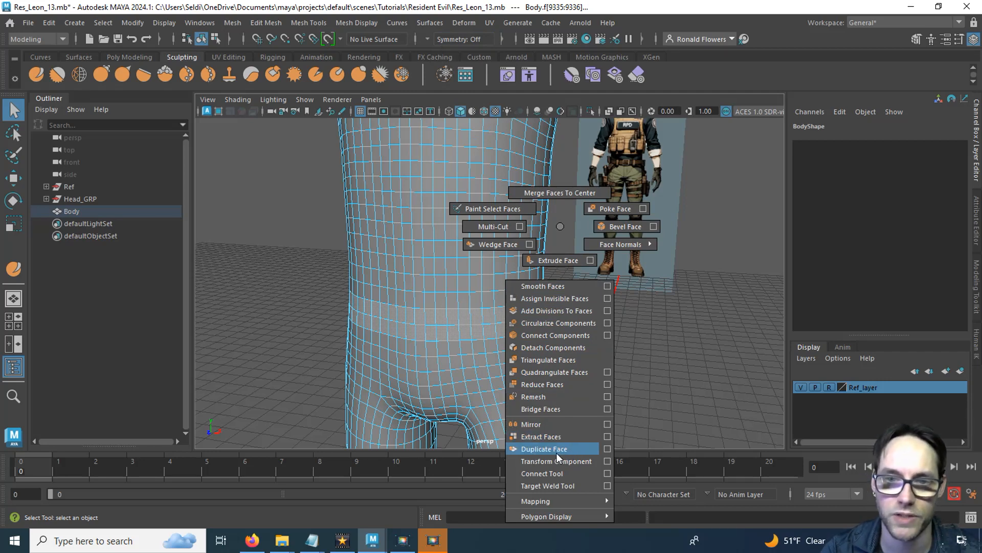
shift+right_drag(557, 453, 562, 437)
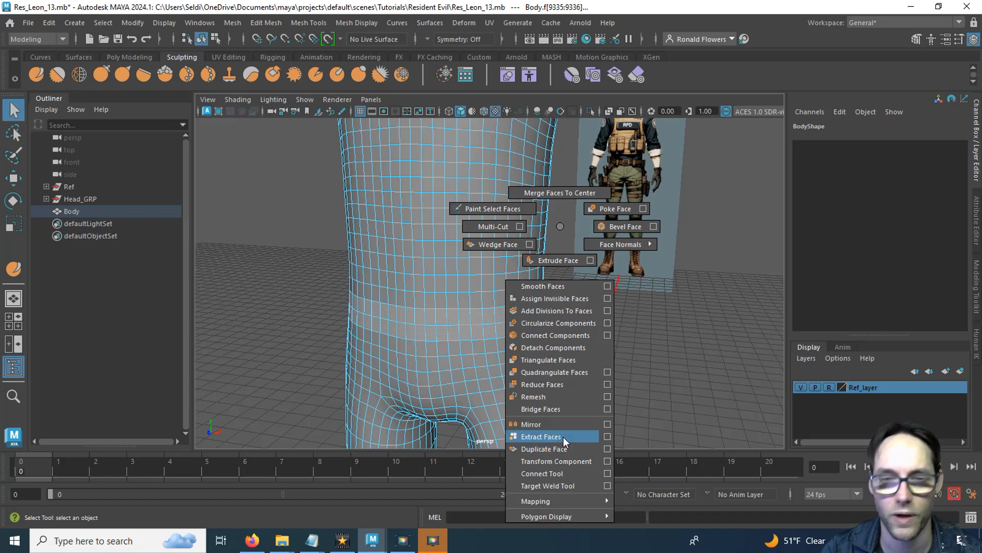
mouse_move(564, 436)
shift+right_down()
mouse_move(564, 448)
mouse_move(551, 447)
shift+right_up()
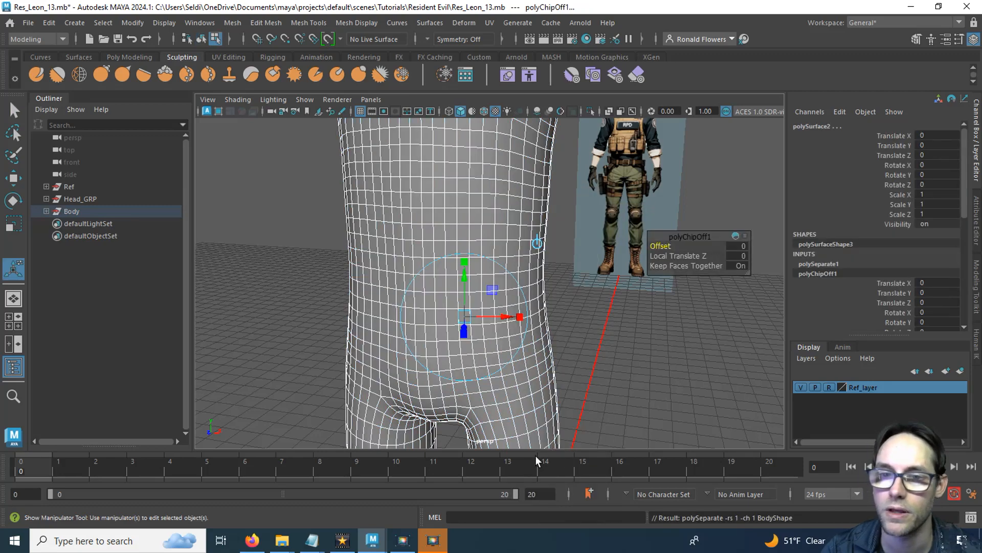
alt+drag(530, 389, 560, 335)
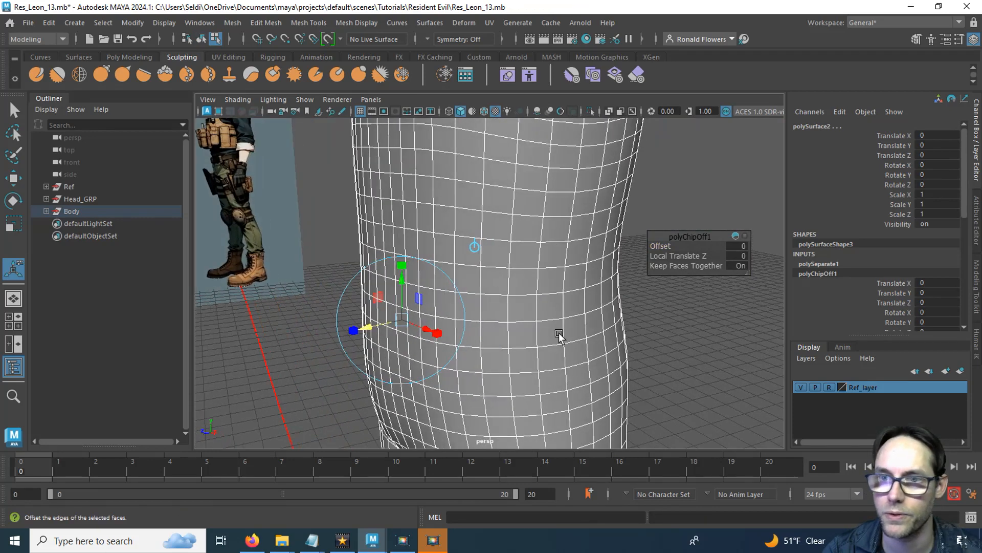
Step: Hide the body surface so that only the duplicated waist band remains in view
right_drag(578, 229, 611, 166)
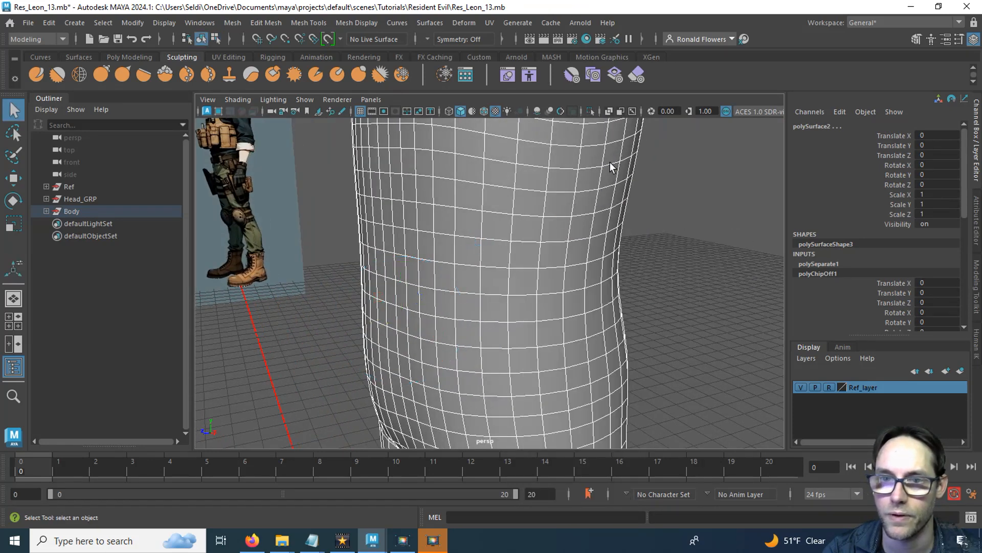
click(539, 247)
key(ctrl+h)
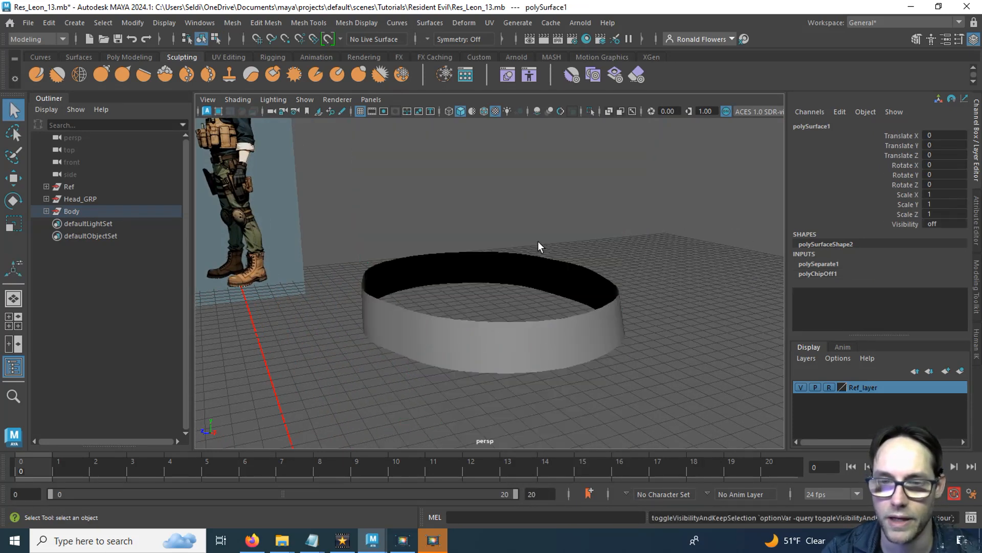
Step: Rename the duplicated waist band as Belt
click(476, 352)
alt+drag(413, 373, 686, 249)
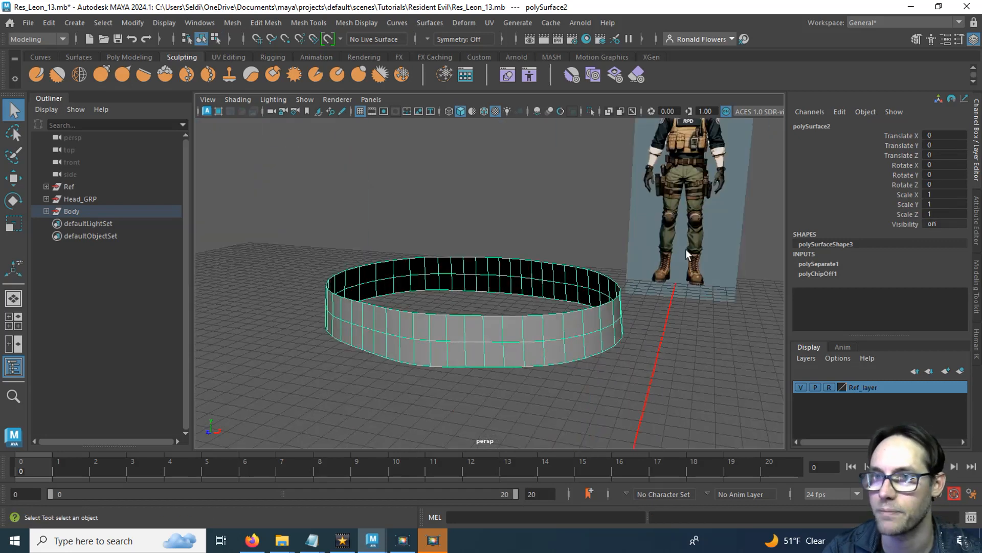
click(803, 128)
text(Belt)
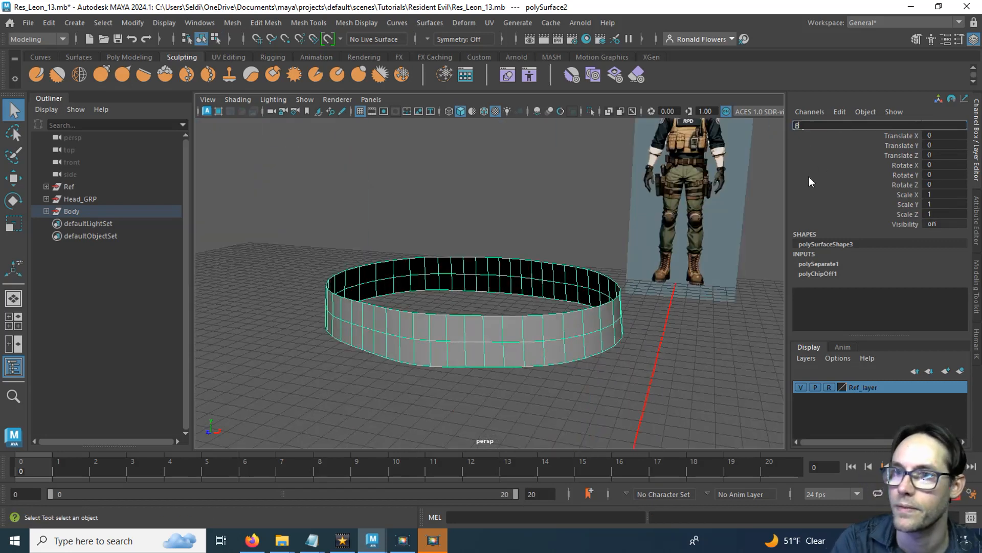
key(Return)
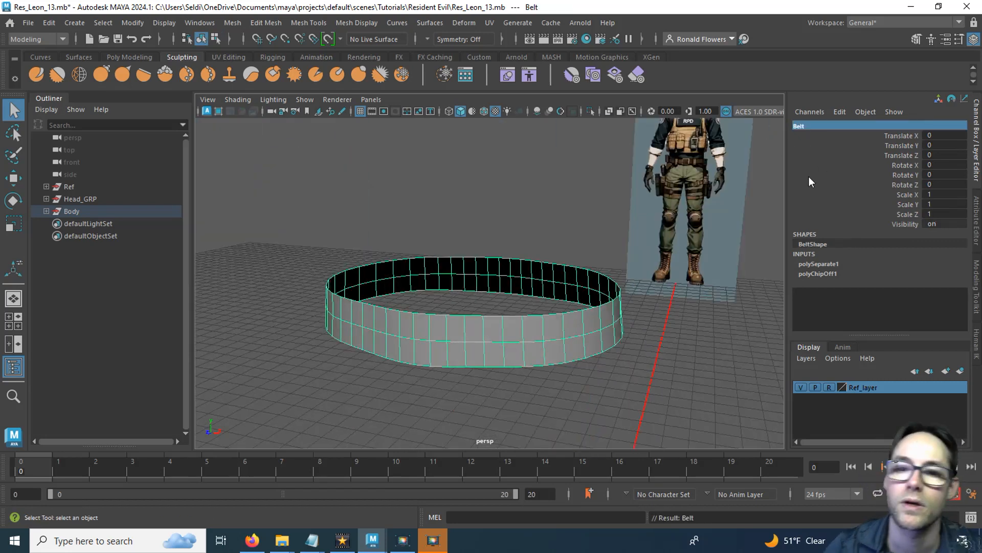
Step: Insert an edge loop near the upper border and another near the lower border of the belt with Multi-Cut
right_click(573, 221)
click(600, 215)
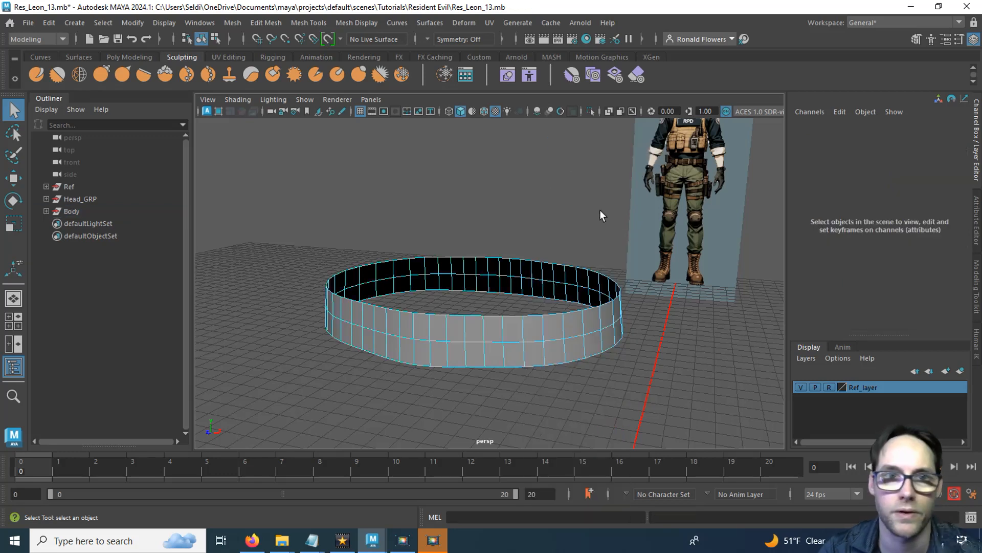
click(127, 57)
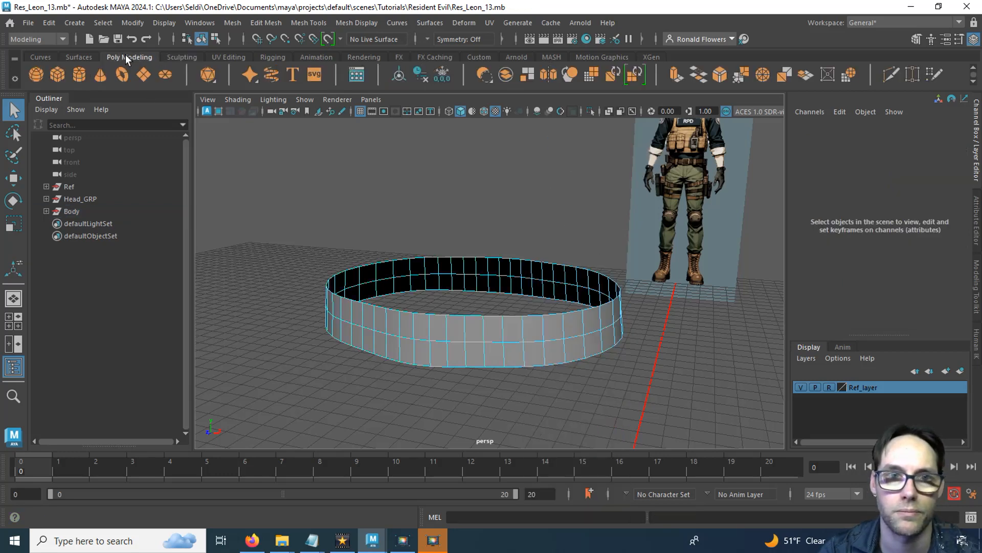
click(891, 76)
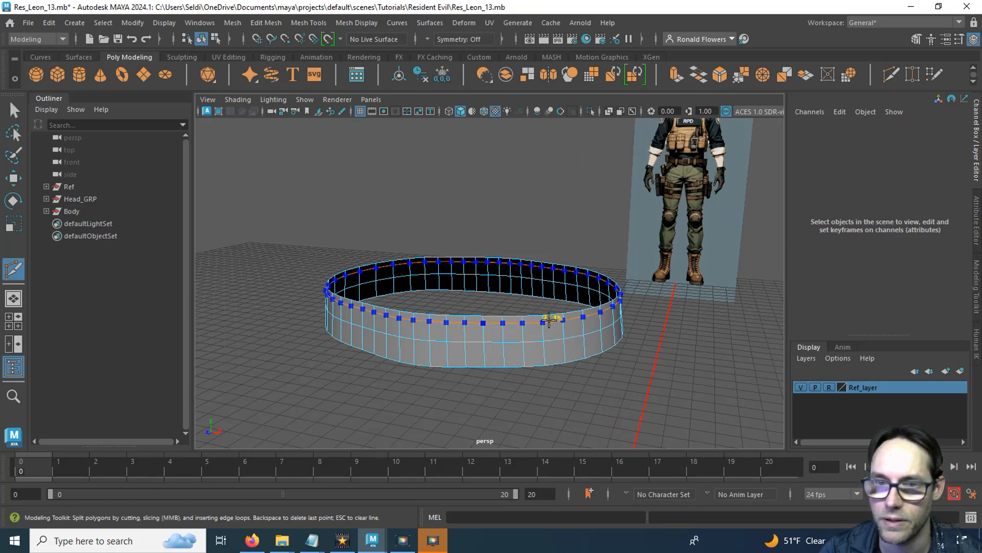
click(557, 319)
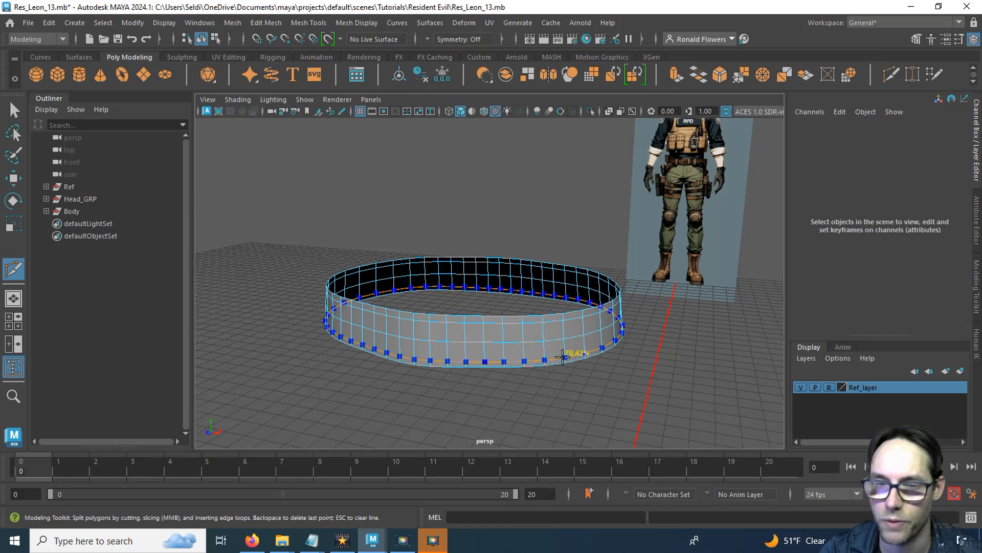
key(q)
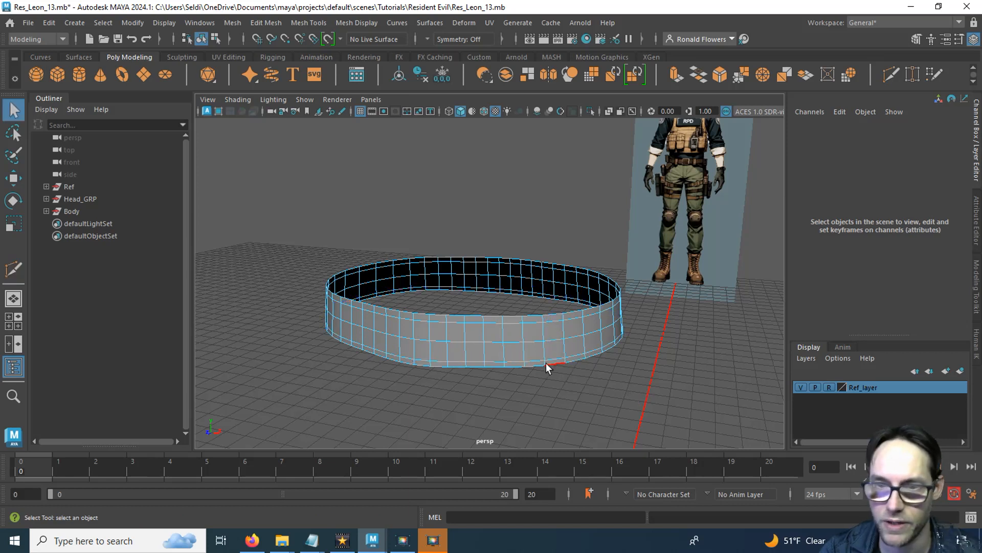
Step: Scale the belt's two middle face loops outward and slightly taller to give the band thickness with narrow edge rims
right_drag(531, 180, 517, 214)
click(533, 334)
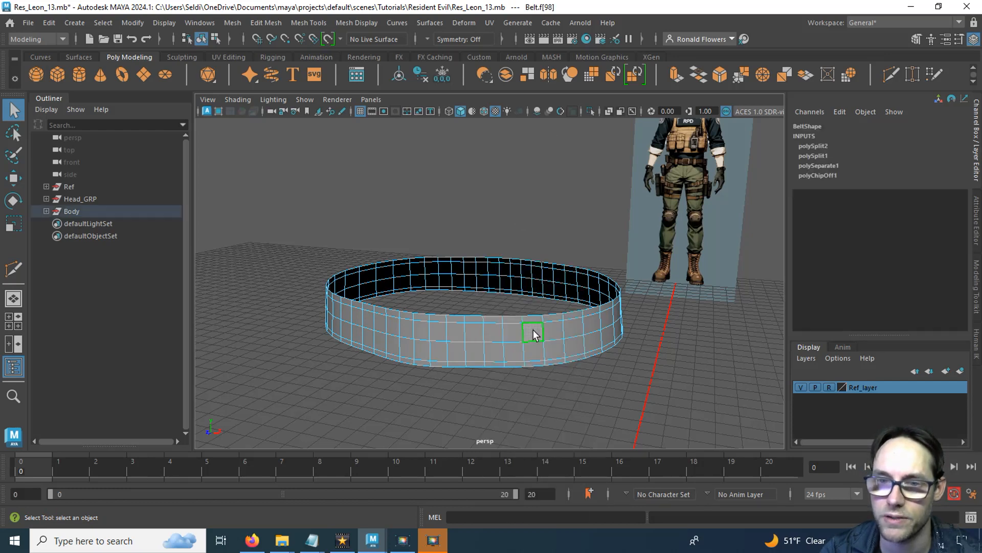
double_click(520, 331)
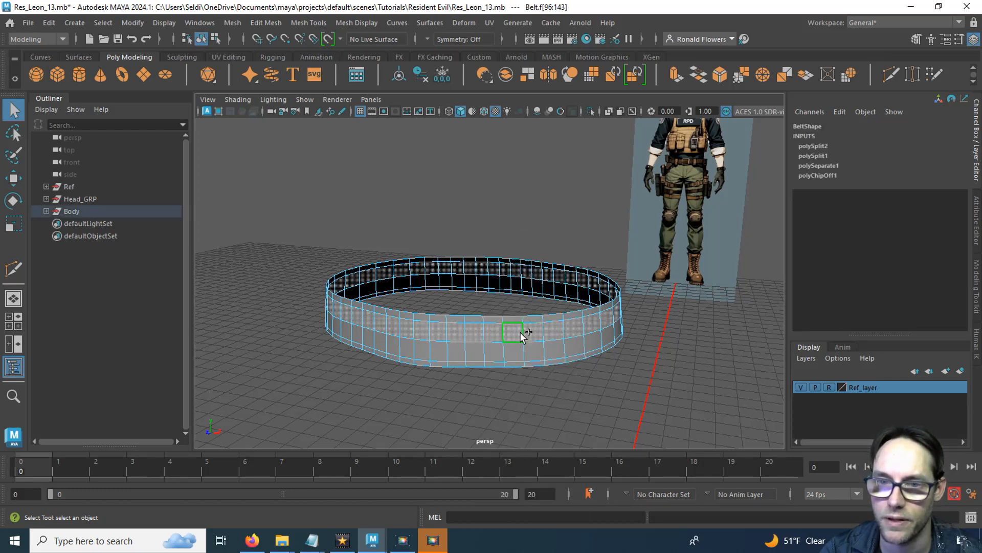
click(538, 352)
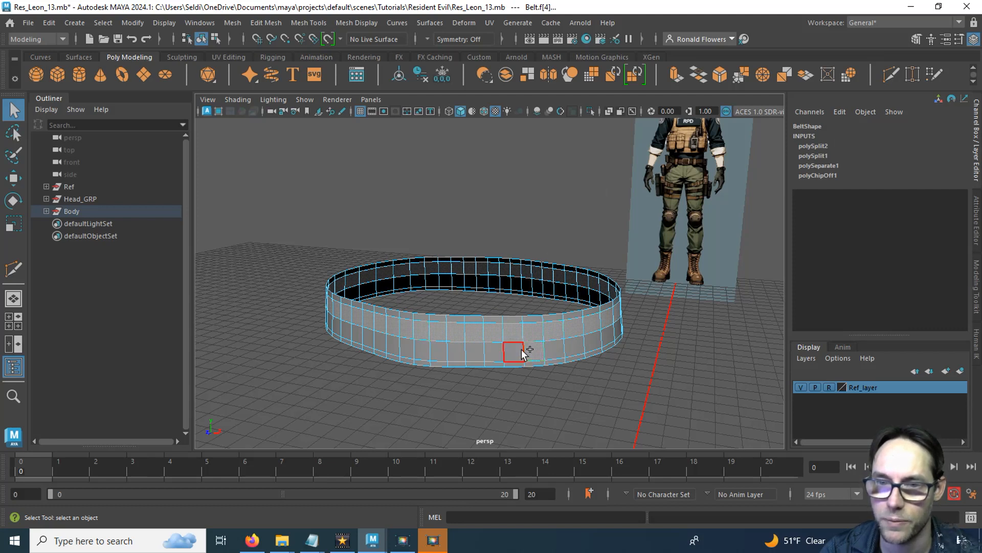
shift+double_click(521, 349)
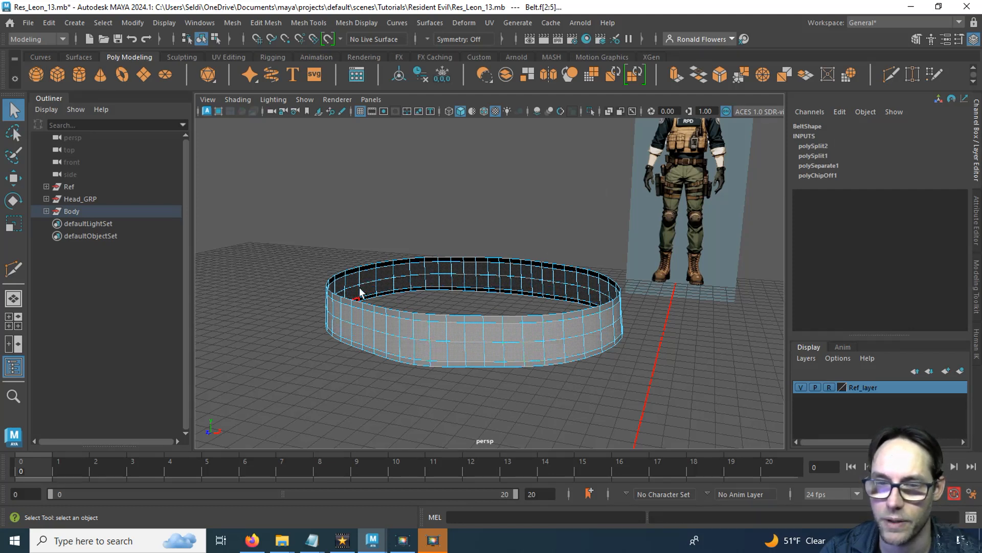
key(r)
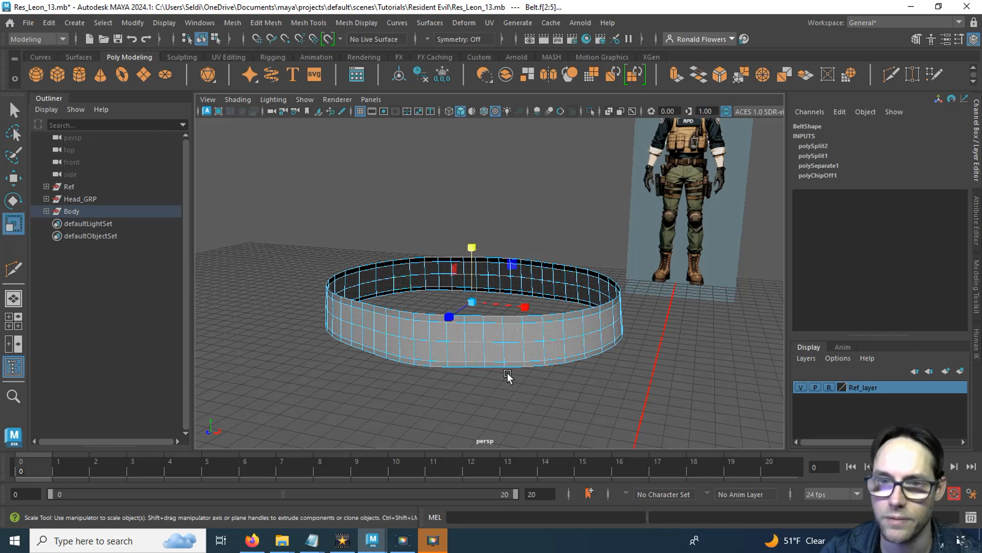
drag(472, 301, 480, 253)
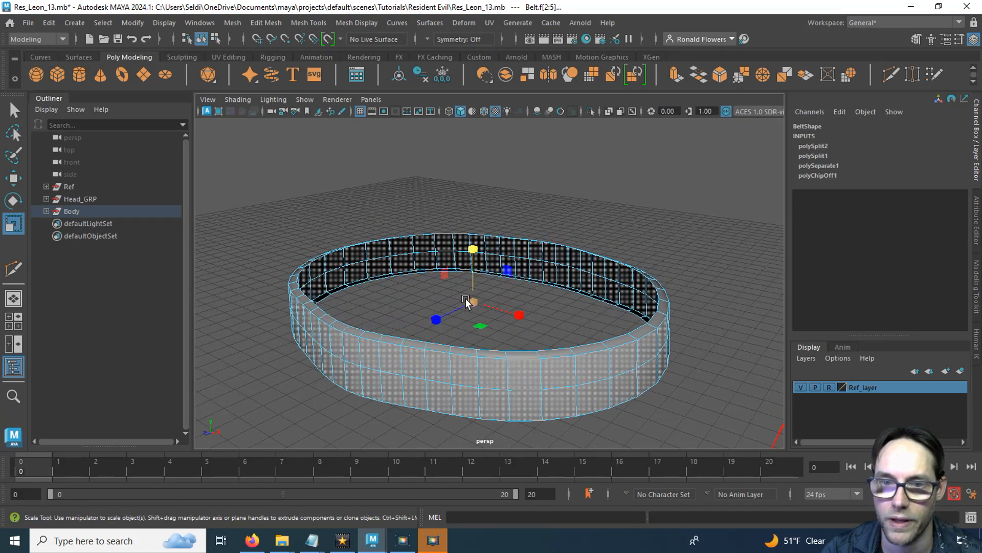
drag(474, 301, 474, 299)
scroll(474, 302, up, 2)
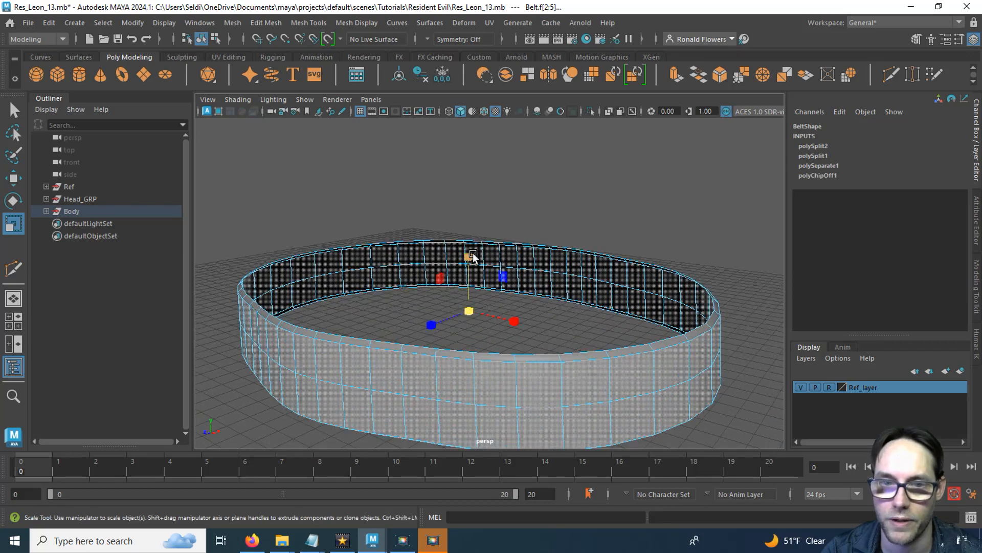
drag(469, 259, 474, 255)
mouse_move(340, 324)
alt+mouse_down()
mouse_move(366, 272)
mouse_move(320, 309)
mouse_move(352, 337)
alt+mouse_up()
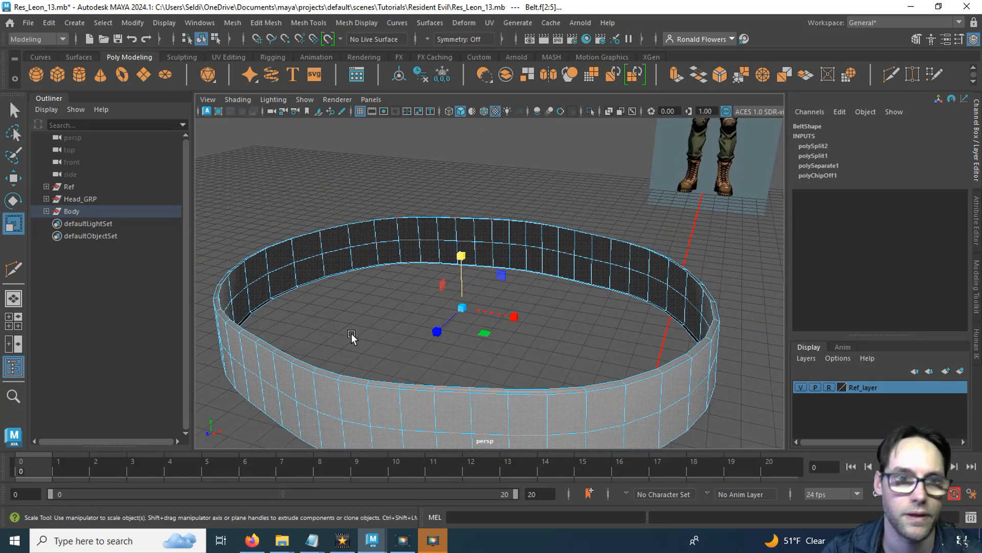
Step: Unhide the body surface inside the Body group, return to object mode, and select the belt around the waist
click(46, 210)
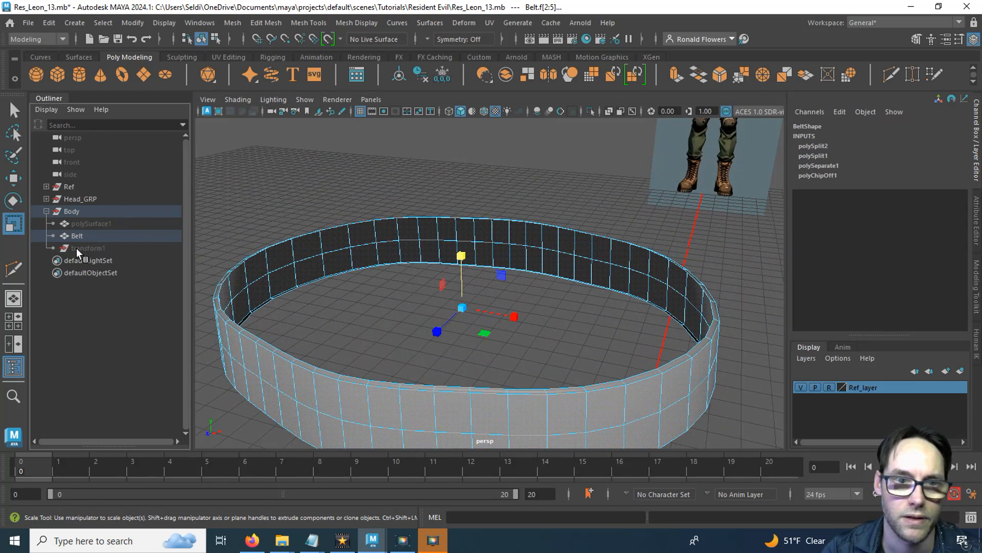
click(101, 228)
key(shift+h)
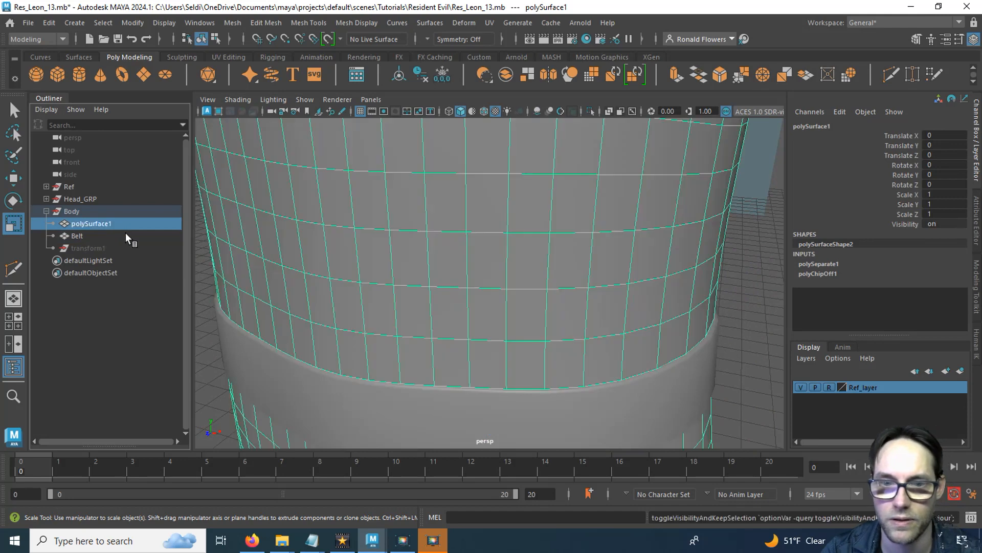
right_drag(427, 268, 473, 161)
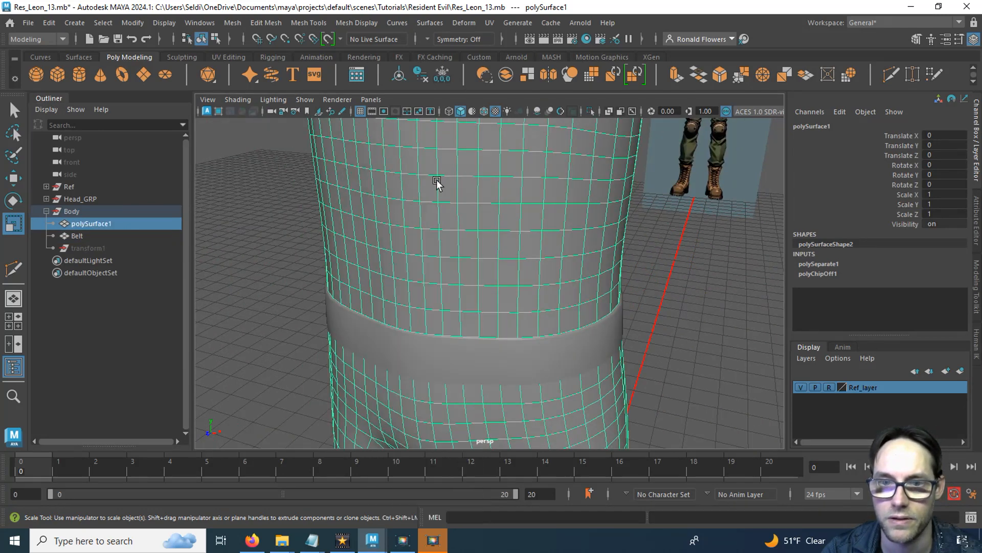
click(293, 304)
scroll(307, 307, down, 5)
alt+drag(554, 375, 588, 353)
click(549, 324)
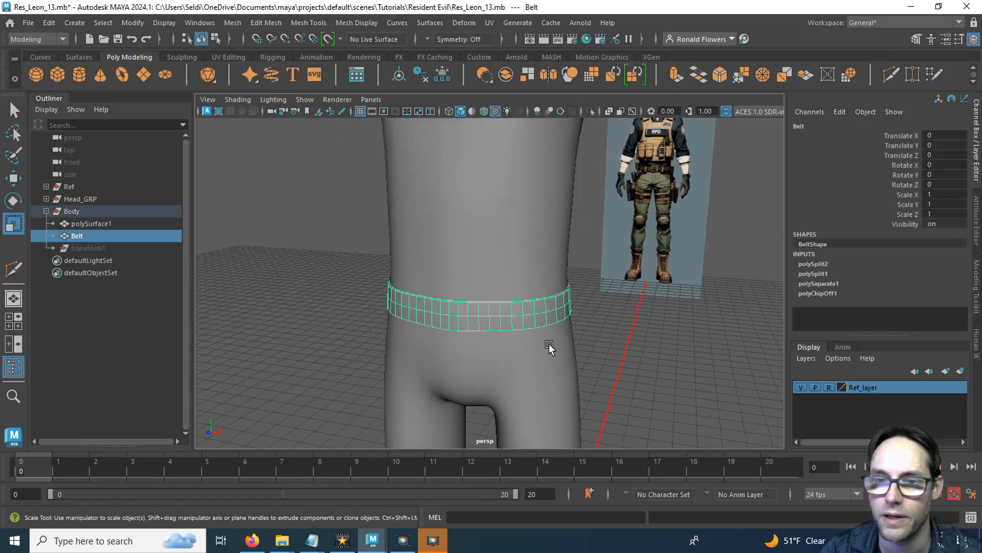
Step: Scale the selected middle faces of the belt outward so the band stands off the waist with more thickness
scroll(549, 345, up, 5)
alt+drag(515, 339, 500, 381)
right_drag(501, 381, 500, 211)
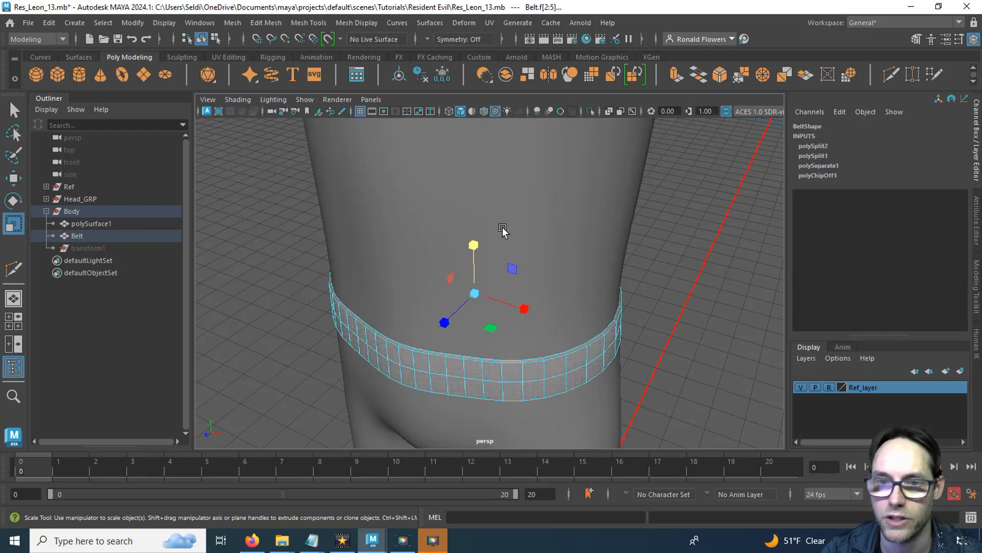
drag(476, 292, 422, 343)
click(470, 313)
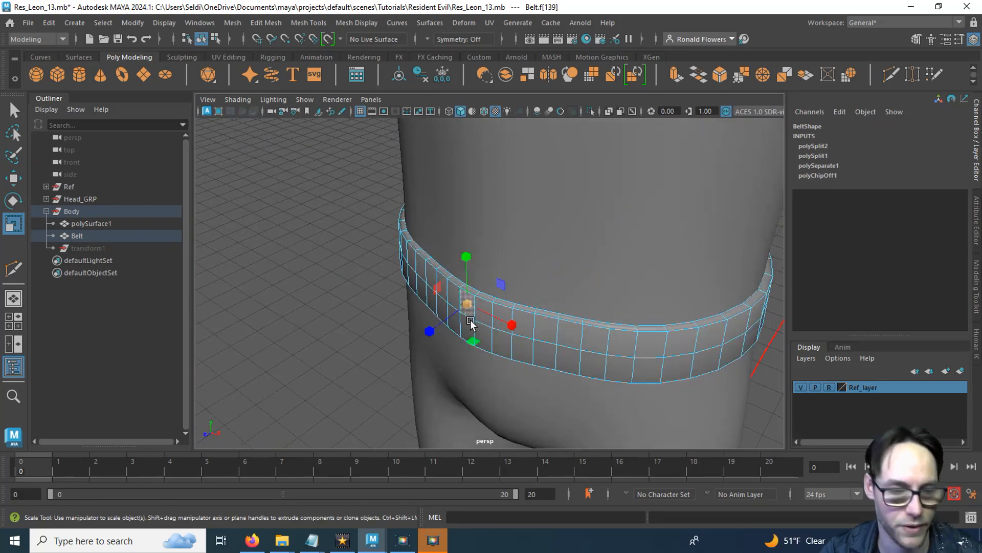
key(q)
scroll(477, 346, up, 2)
shift+click(476, 344)
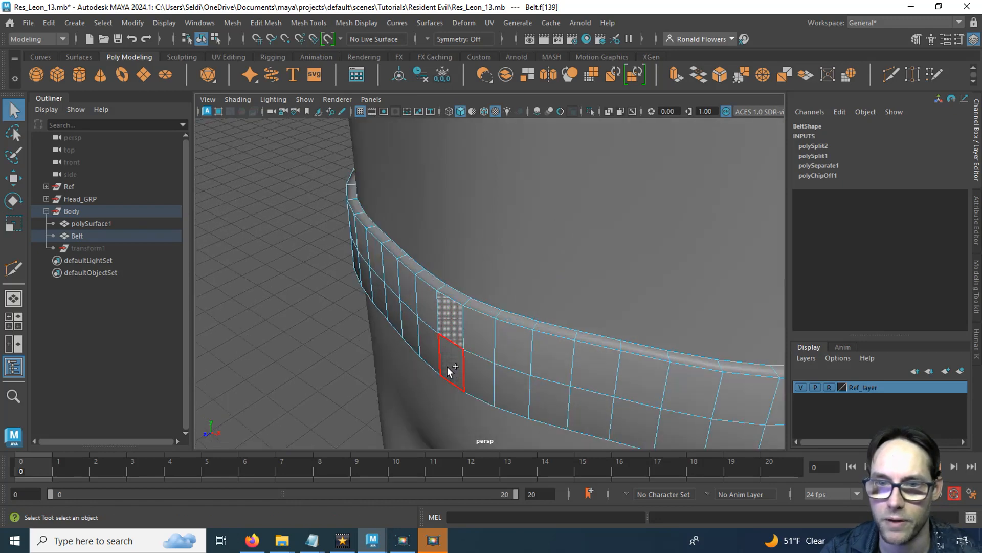
shift+click(449, 367)
shift+click(468, 381)
alt+drag(465, 367, 485, 353)
Step: Create a polygon cube and raise it to the belt buckle of the front reference, at about Translate Y 102.7
key(space)
key(space)
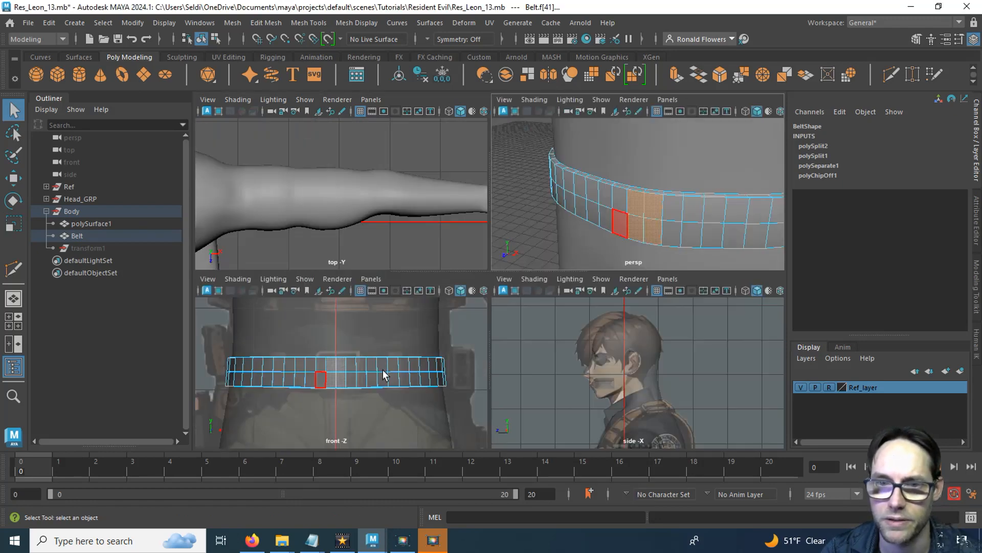
key(space)
scroll(440, 345, up, 3)
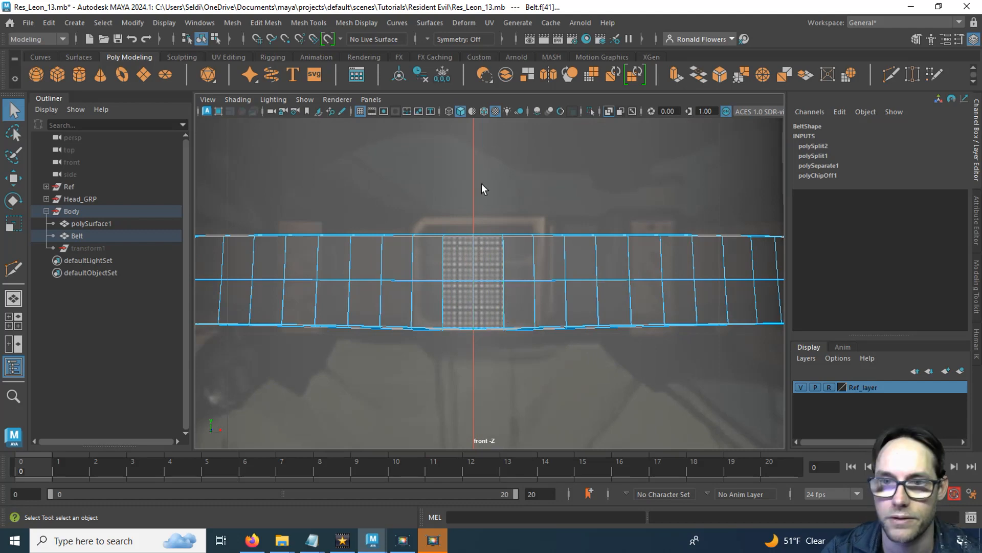
click(58, 75)
key(f)
scroll(494, 363, down, 10)
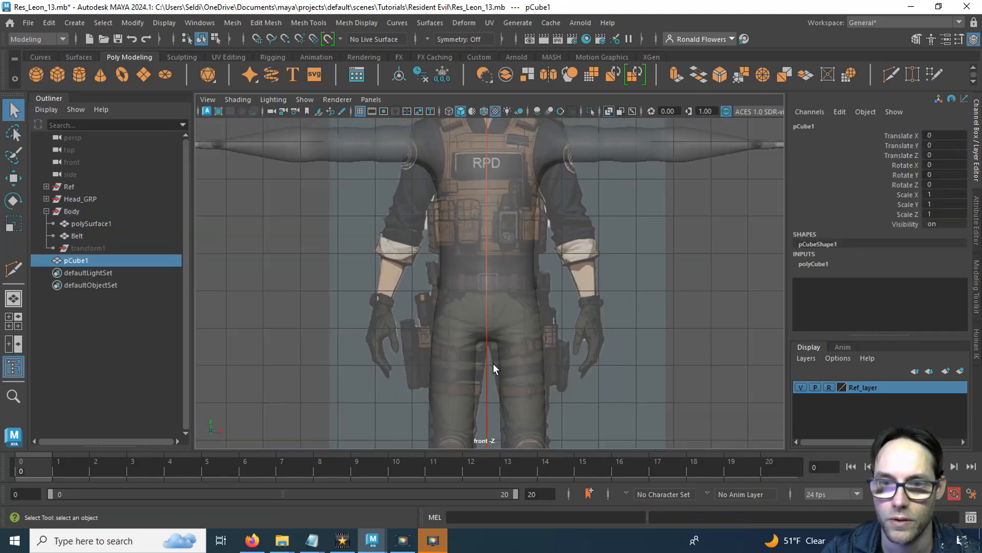
key(w)
drag(486, 404, 487, 245)
scroll(481, 313, up, 5)
scroll(481, 313, up, 6)
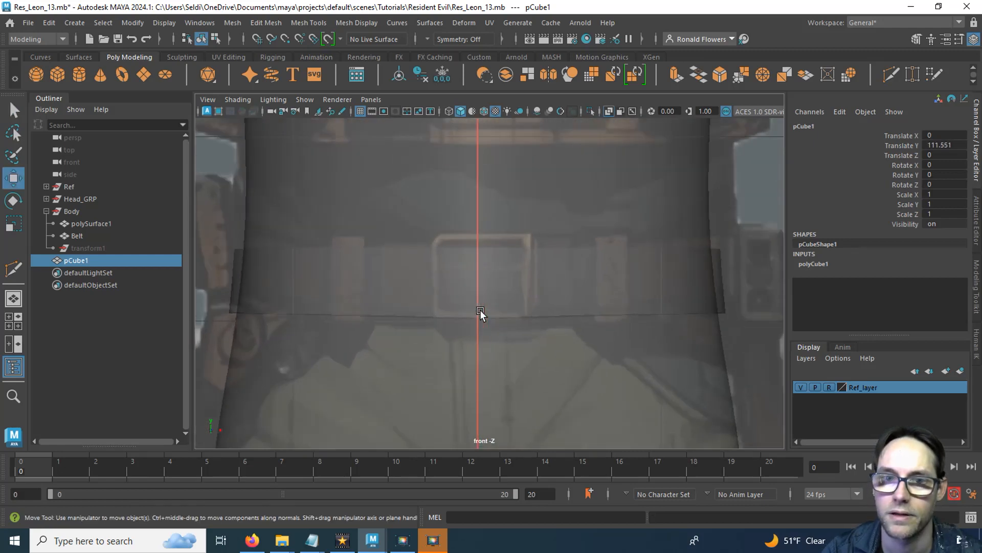
drag(462, 290, 520, 295)
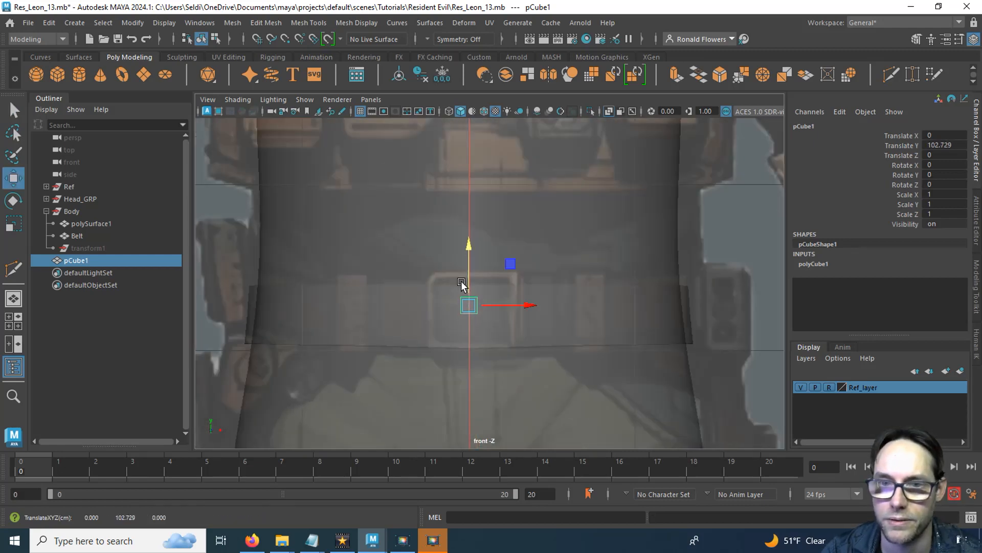
Step: Scale the cube to about 5.119 wide and 4.473 high, and align it with the reference buckle at Translate X 0.208, Y 102.464
scroll(461, 286, up, 3)
key(r)
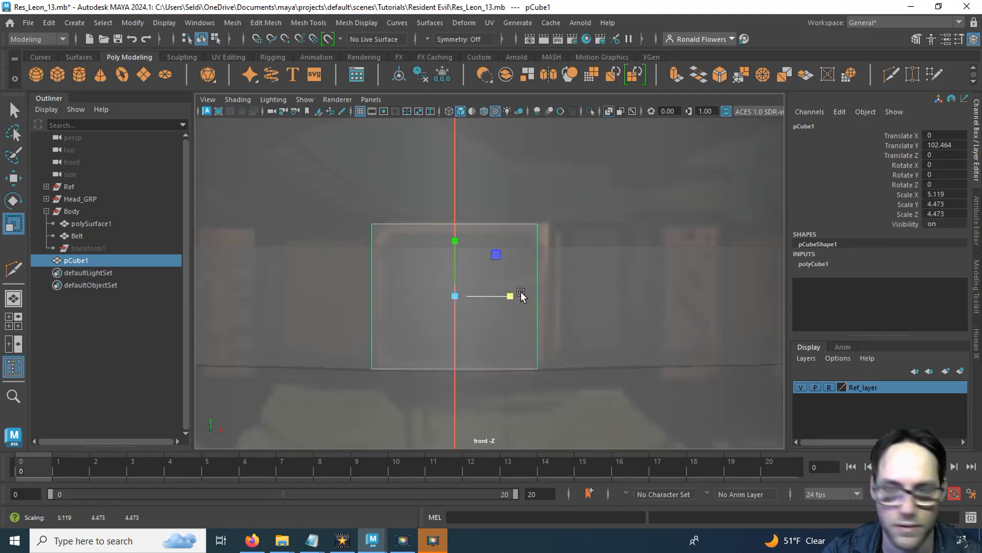
key(w)
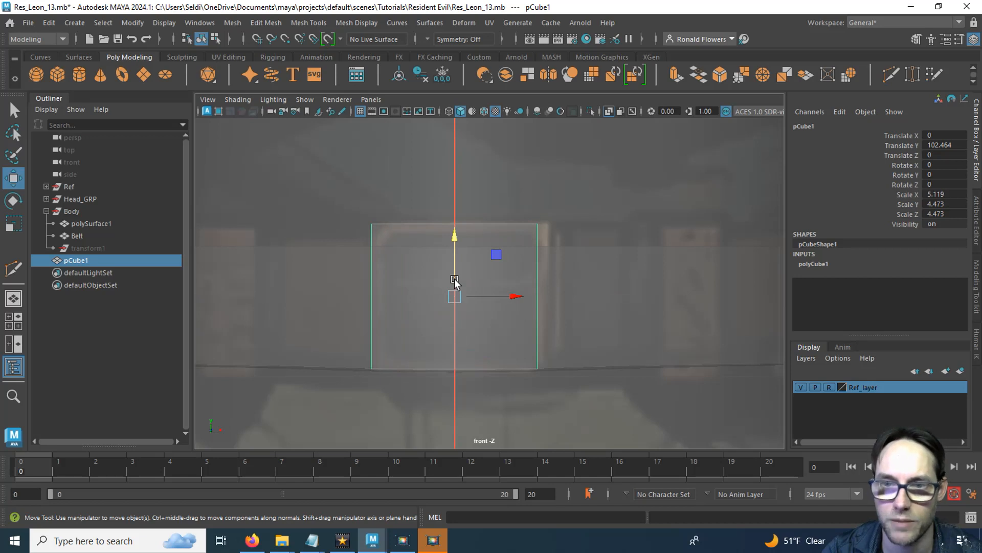
drag(518, 298, 524, 302)
Step: Hide the polySurface1 body mesh and reselect the buckle cube
click(511, 165)
right_drag(511, 165, 556, 202)
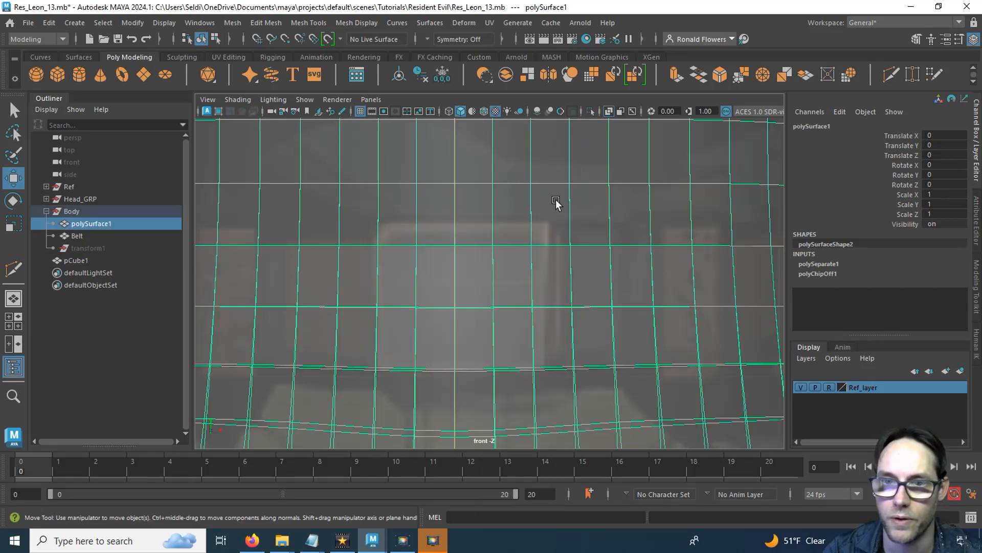
key(ctrl+h)
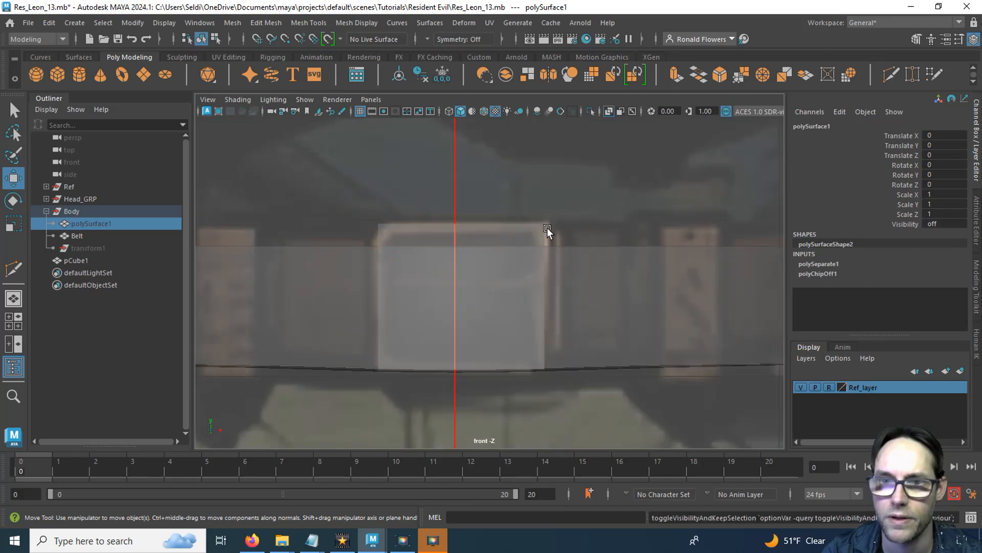
click(493, 249)
click(494, 238)
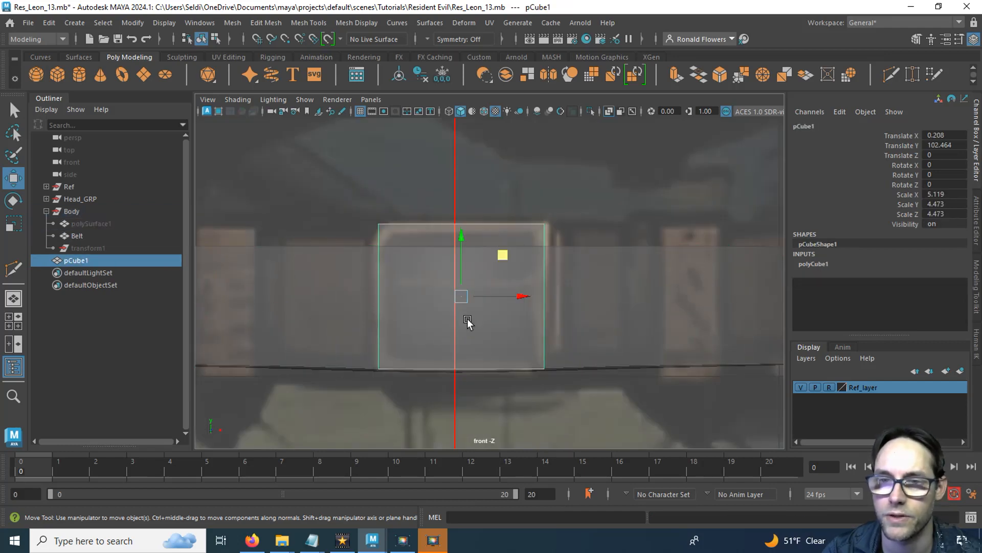
Step: Move the buckle cube forward to the front of the belt at Translate Z 11.132 and flatten its depth to Scale Z 0.556
key(space)
key(space)
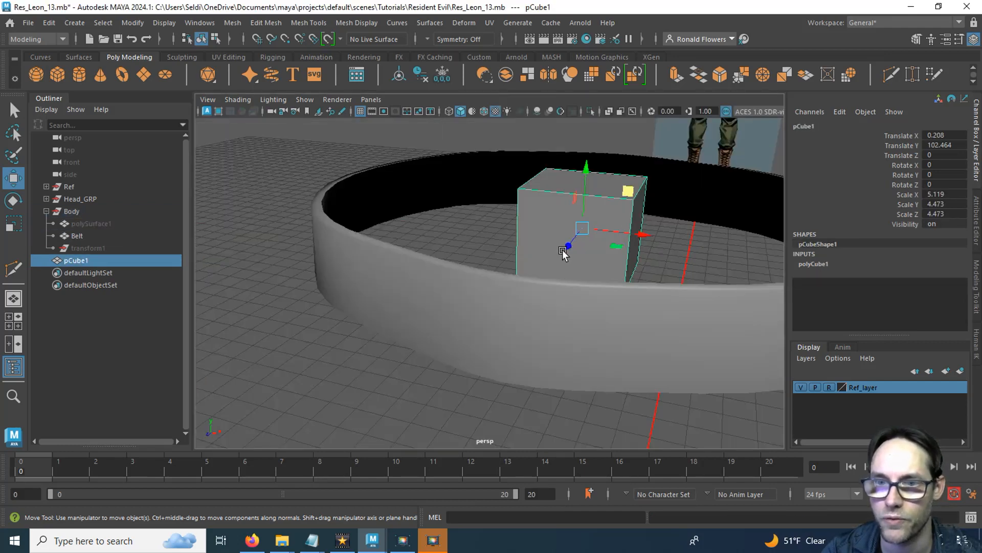
drag(562, 253, 357, 346)
key(r)
key(w)
Step: Extrude the cube's front and back faces, scale them inward to 0.8, and delete the inner faces to open the buckle frame
alt+drag(309, 373, 399, 342)
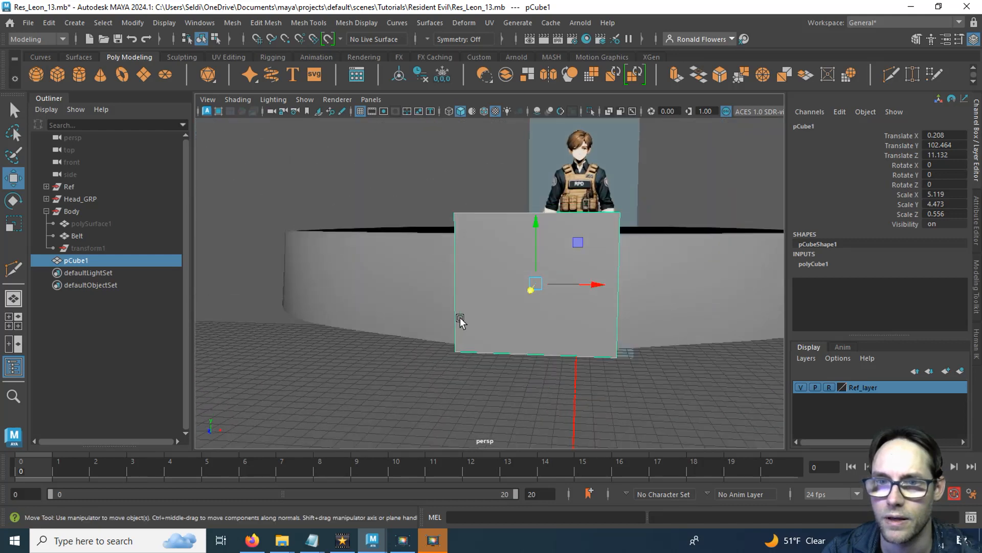
scroll(485, 325, up, 3)
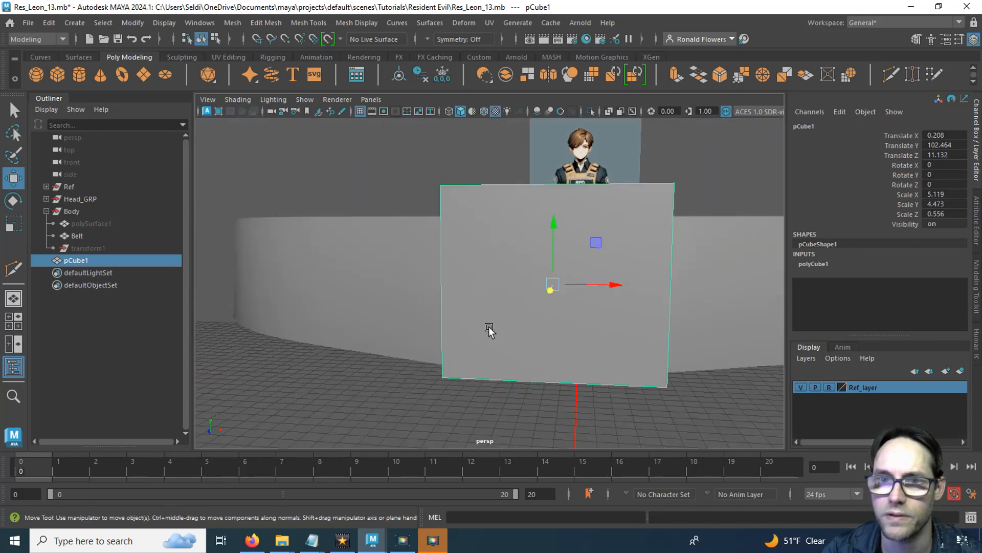
alt+middle_drag(489, 326, 401, 328)
alt+drag(401, 327, 431, 323)
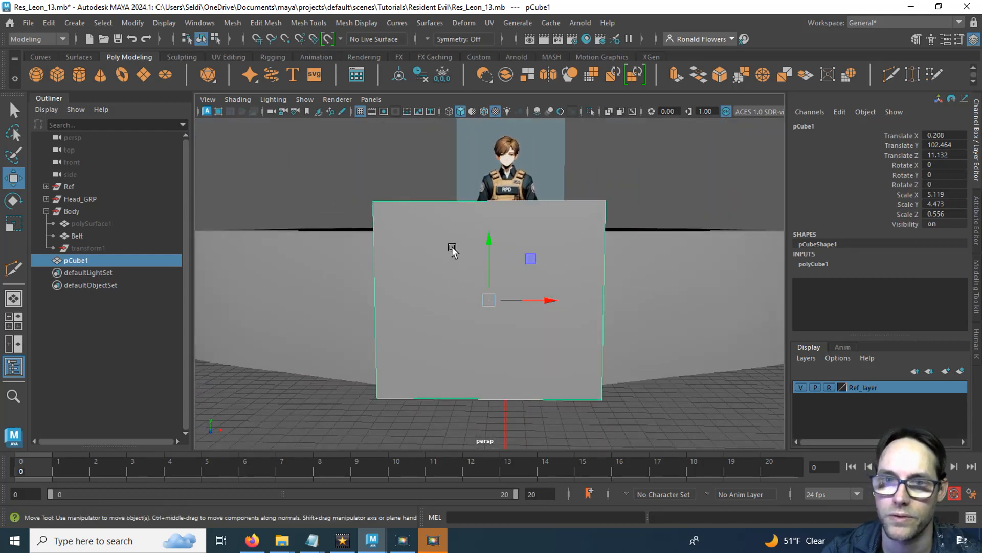
right_drag(453, 250, 454, 202)
click(444, 310)
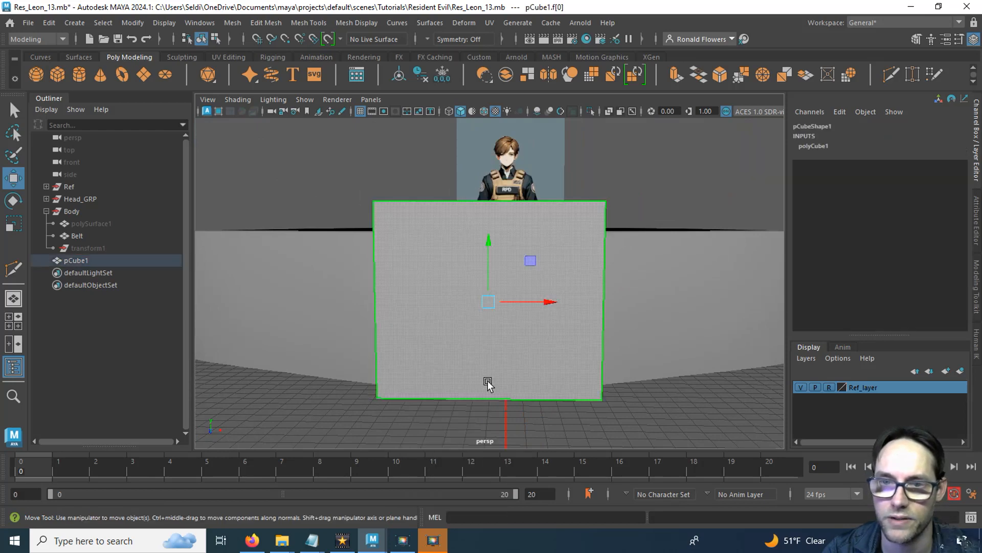
alt+drag(484, 382, 456, 267)
alt+drag(332, 367, 504, 320)
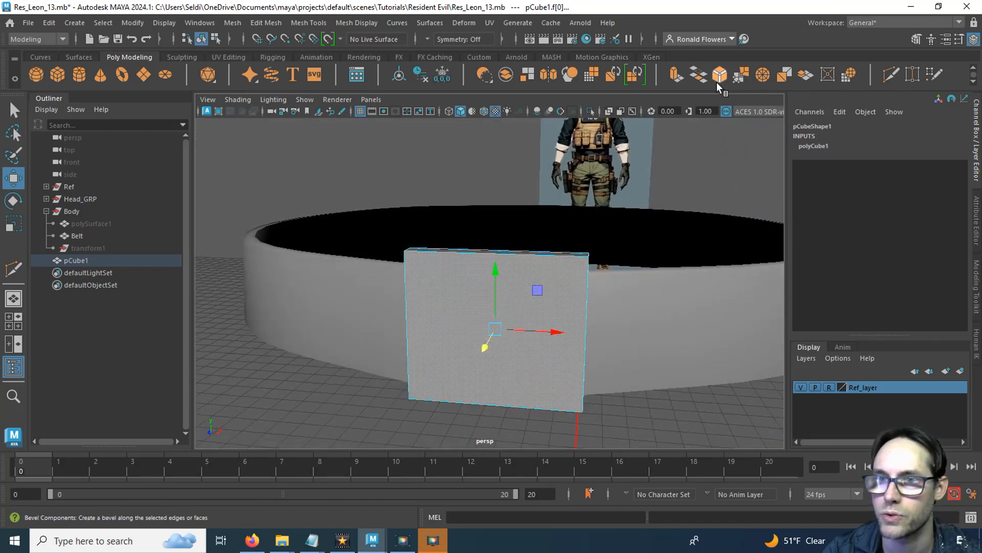
click(676, 75)
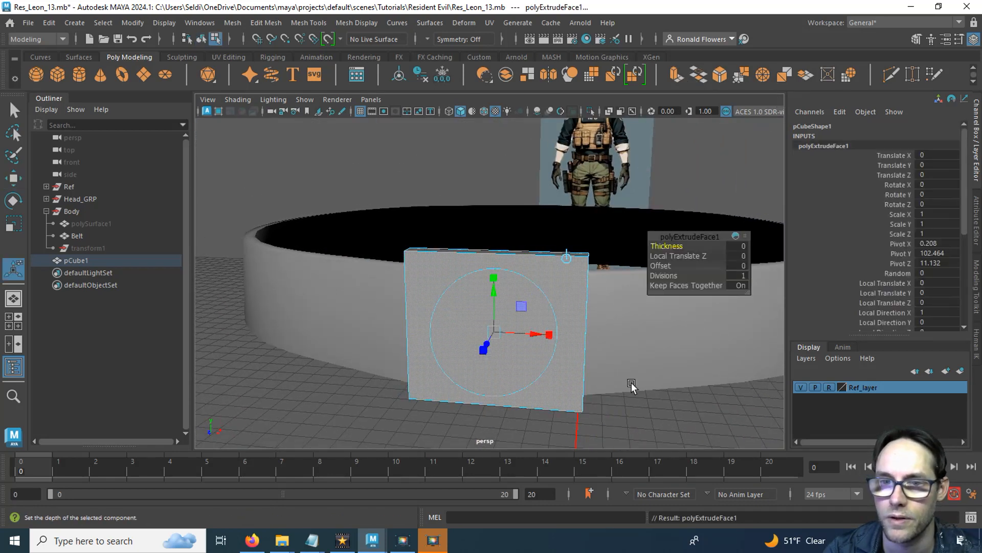
click(483, 354)
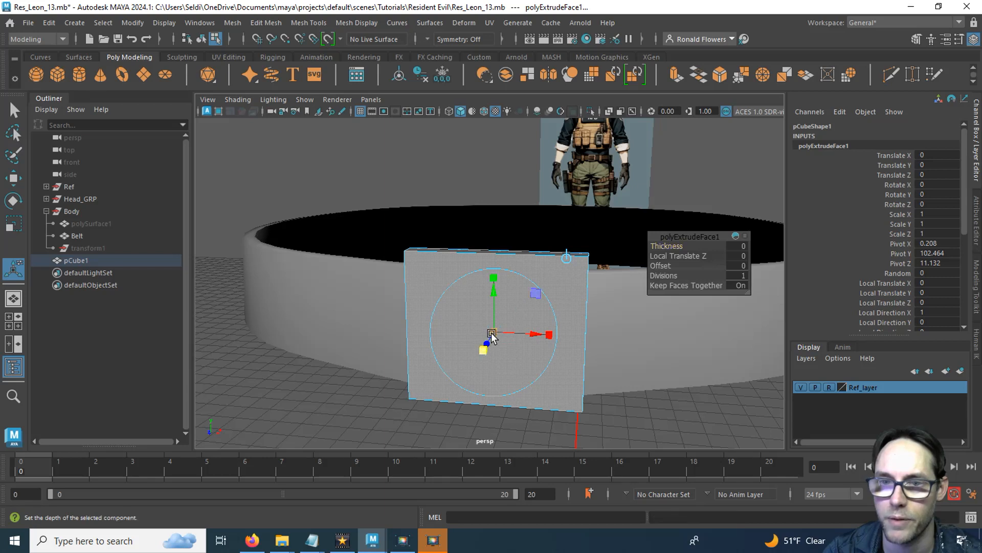
drag(491, 335, 484, 334)
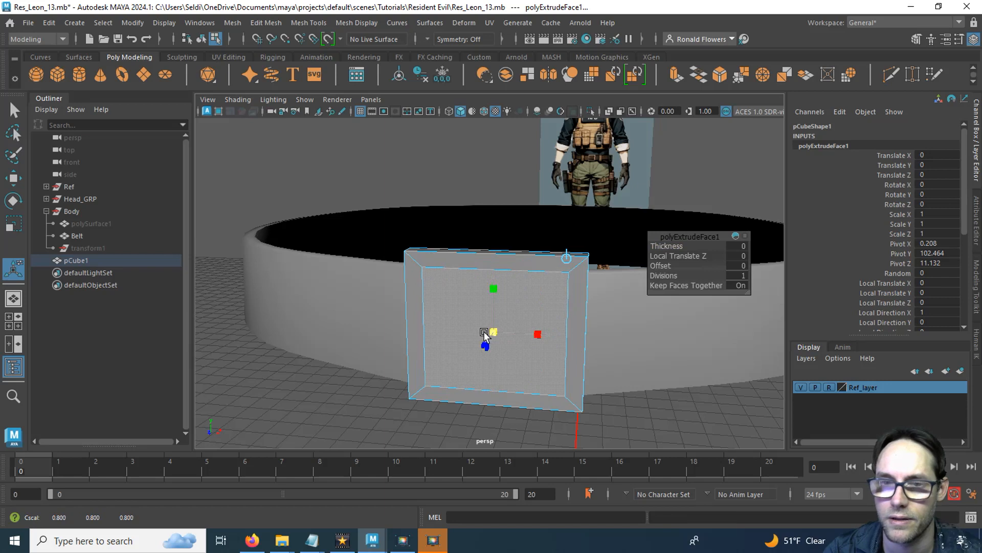
click(468, 424)
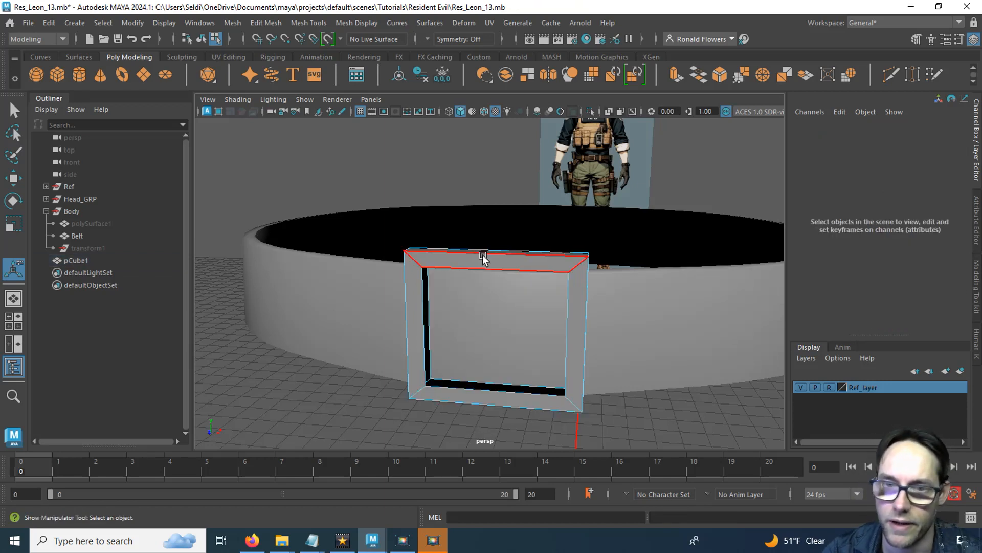
Step: Bridge the front and back border edges of the buckle opening to close the frame's inner walls
right_drag(469, 391, 465, 148)
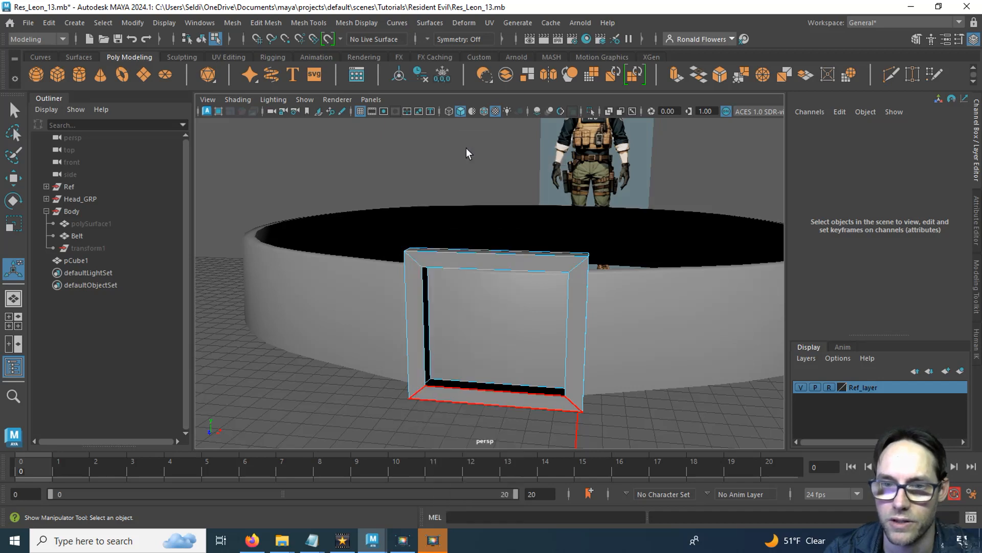
click(478, 390)
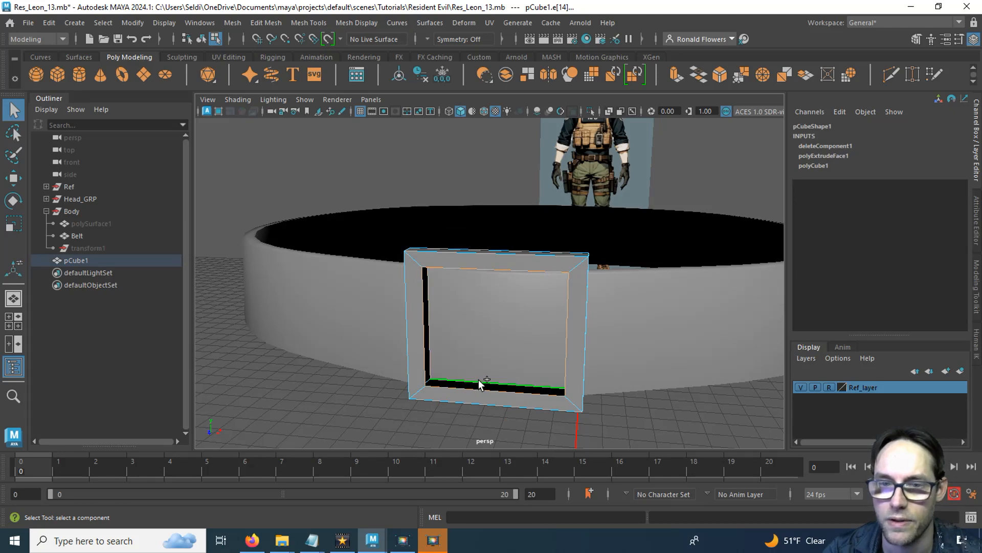
scroll(479, 380, up, 5)
alt+drag(478, 380, 428, 345)
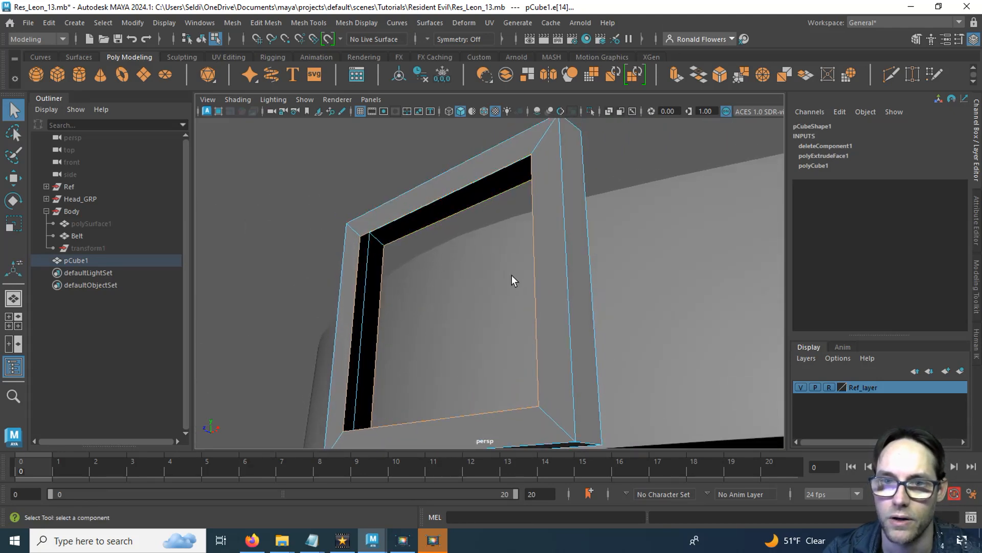
shift+right_click(469, 220)
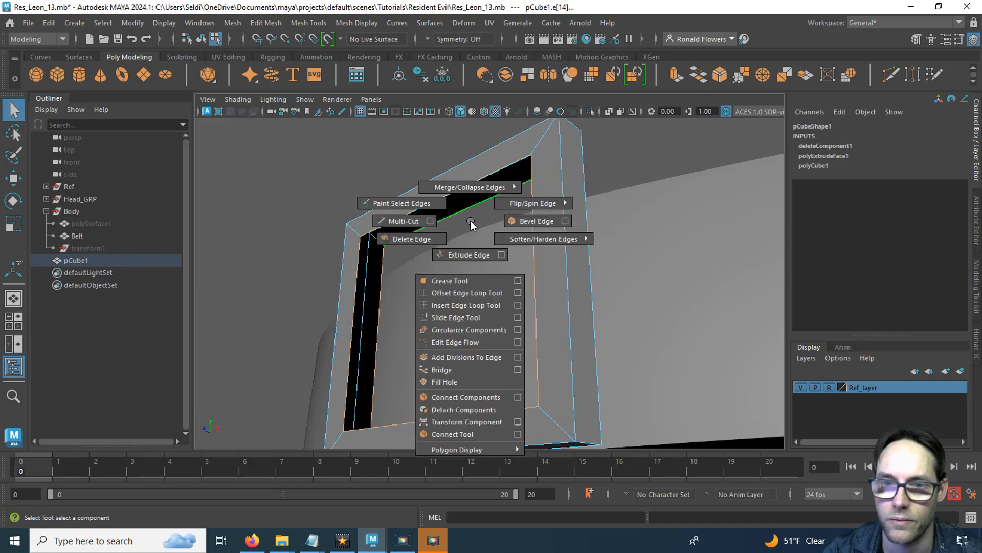
click(462, 370)
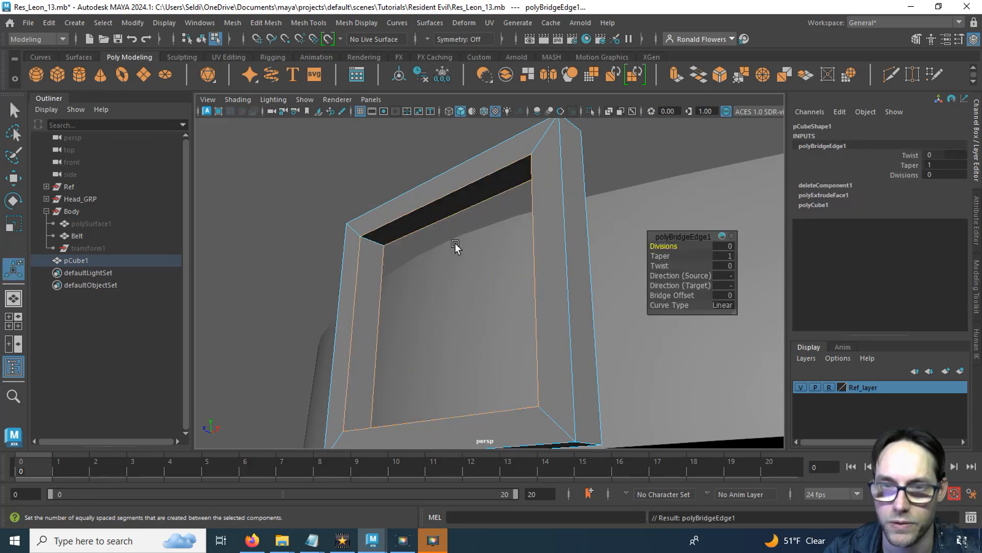
scroll(394, 318, down, 5)
alt+drag(412, 322, 559, 345)
Step: In the front view, move the buckle frame down to uncover the reference buckle, and undo the move
key(space)
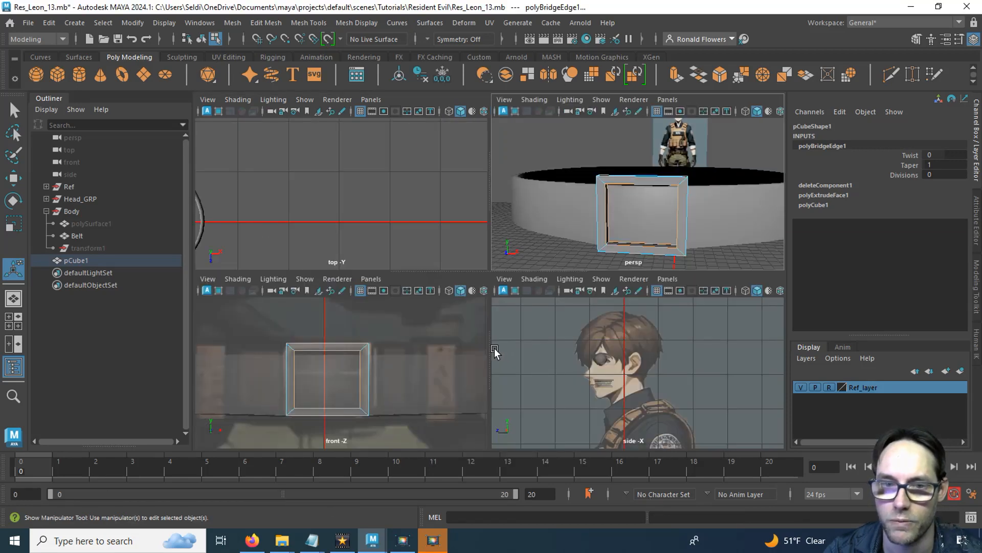
key(space)
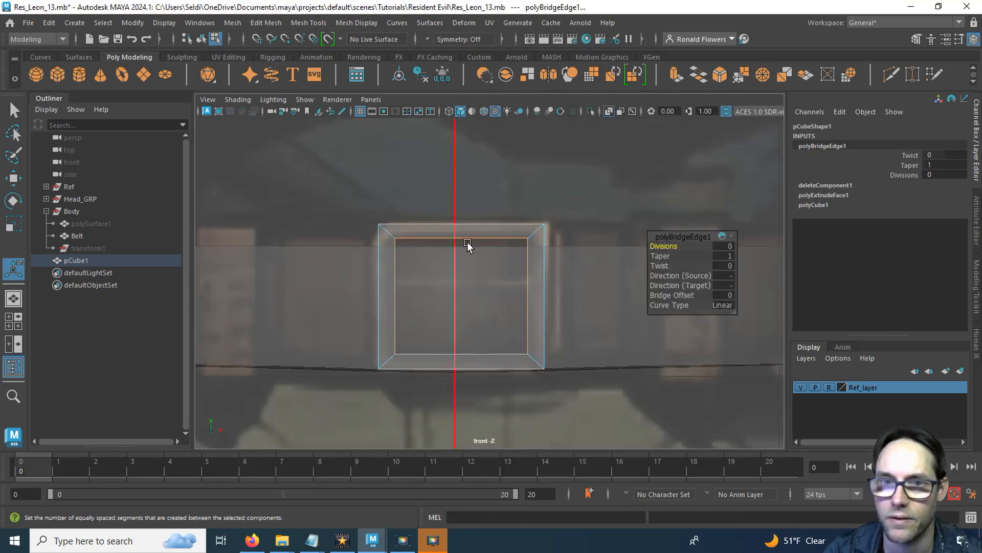
right_drag(466, 229, 512, 161)
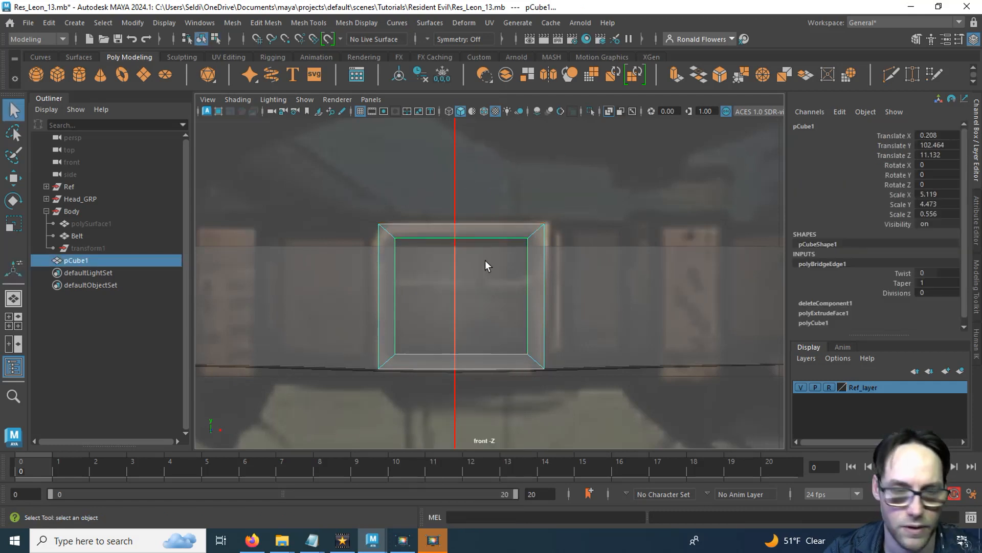
key(w)
drag(469, 237, 433, 425)
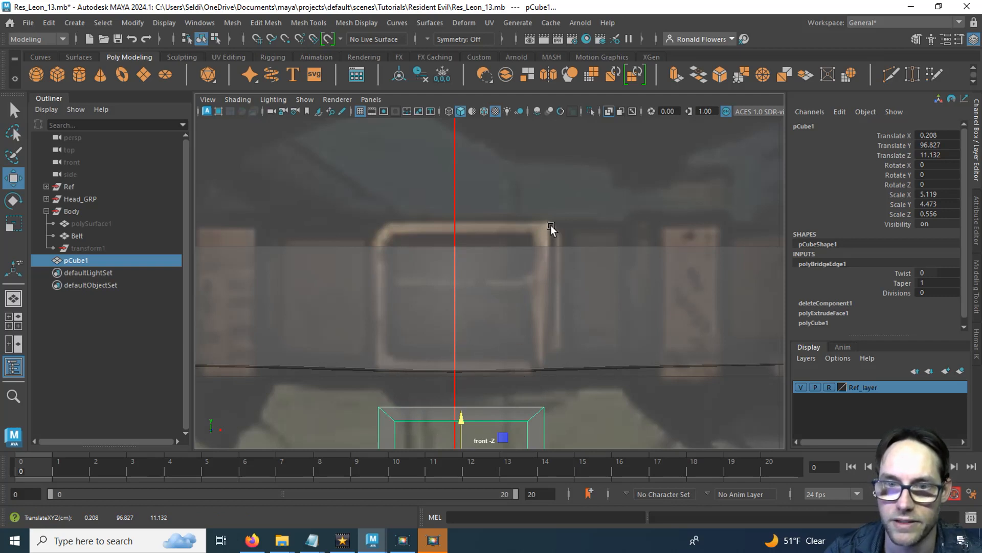
key(ctrl+z)
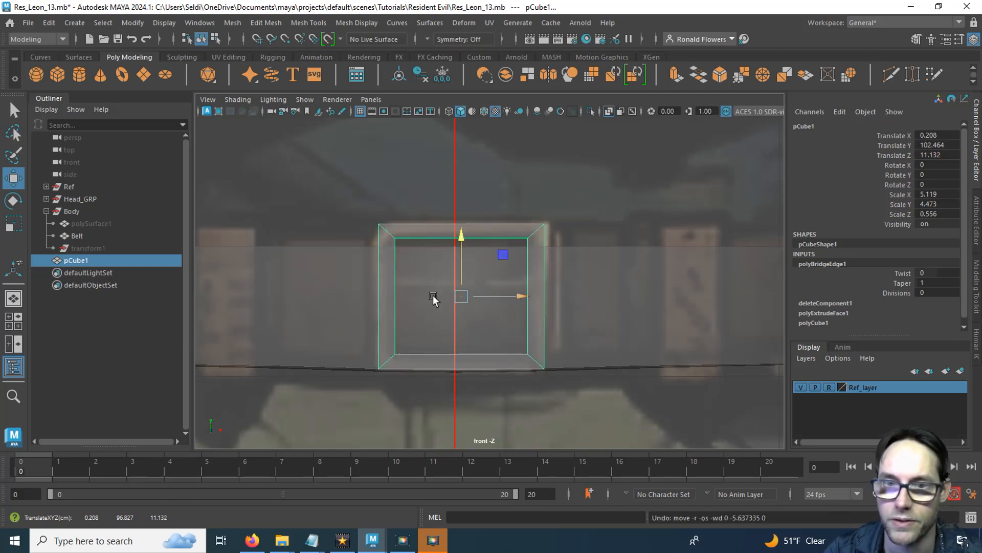
Step: Slice two horizontal Multi-Cut lines across the buckle frame, one just below its upper inner corners and one just above its lower inner corners
click(891, 75)
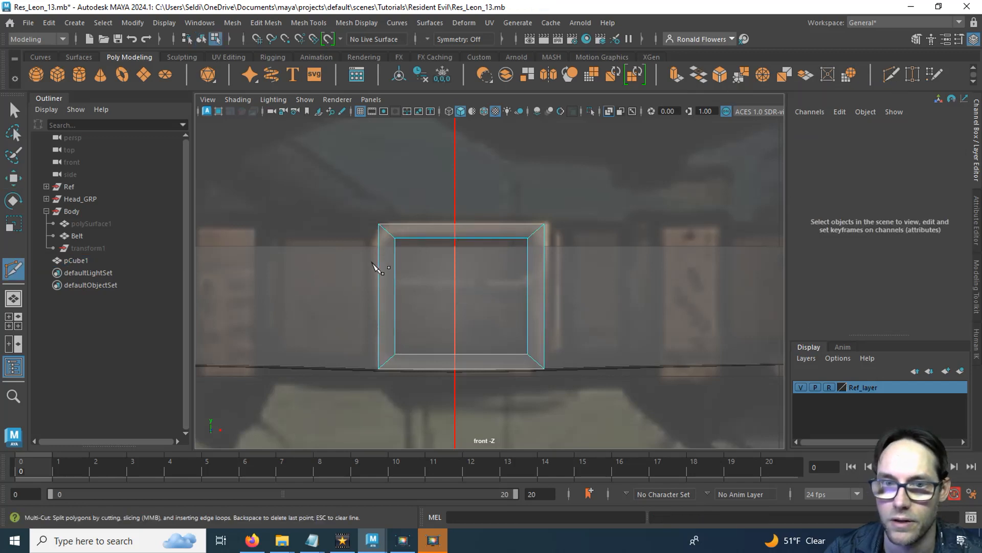
drag(361, 252, 592, 253)
drag(367, 341, 593, 341)
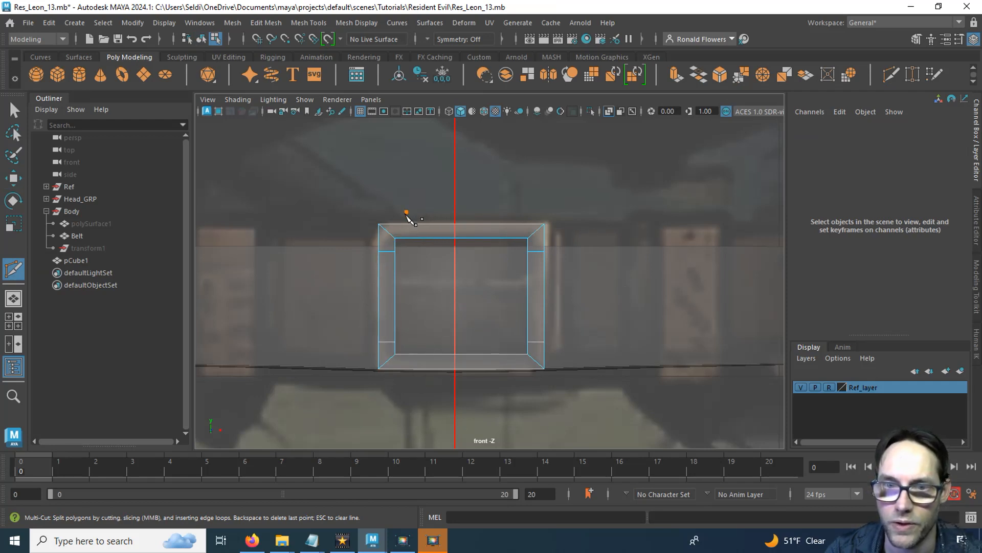
Step: Slice a vertical Multi-Cut line across the buckle frame's upper and lower bars, just inside the left inner corners
drag(408, 218, 410, 421)
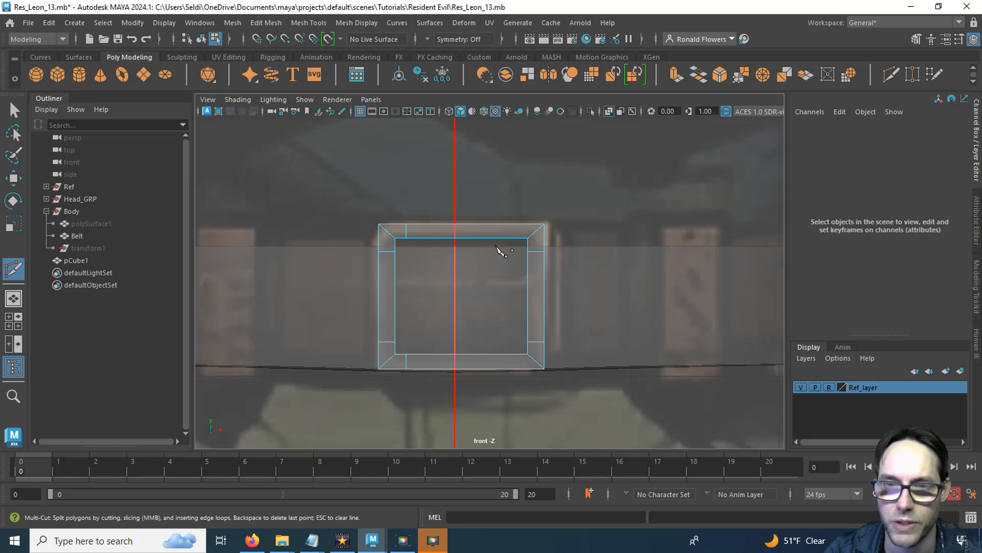
key(q)
click(434, 224)
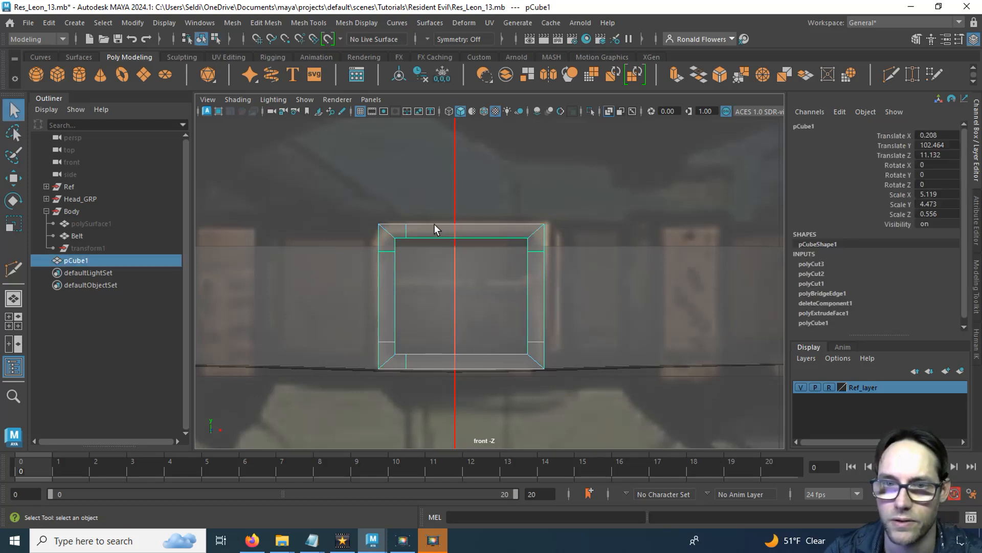
Step: Chamfer the buckle frame's two outer left corners by moving their vertices inward and scaling them closer together vertically
right_drag(434, 225, 373, 196)
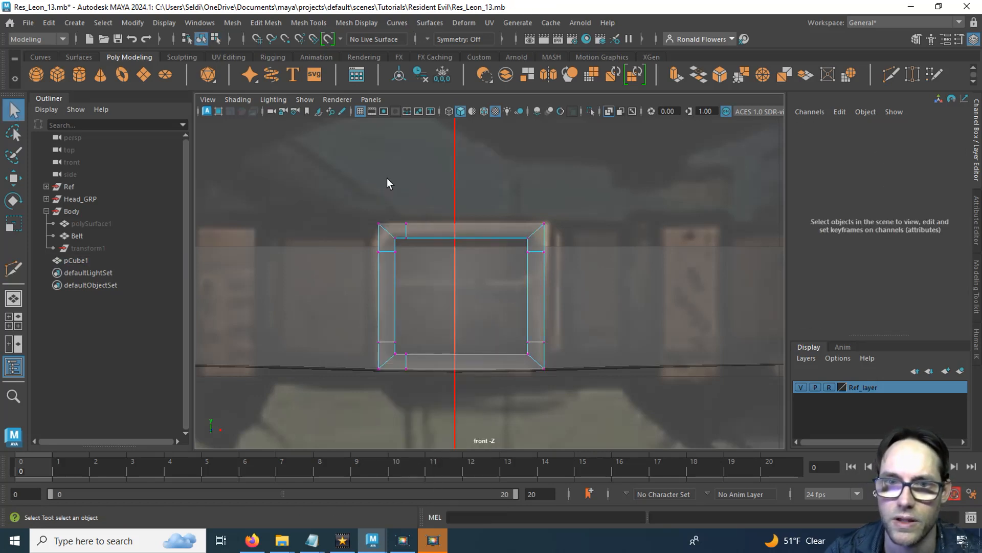
scroll(360, 227, up, 4)
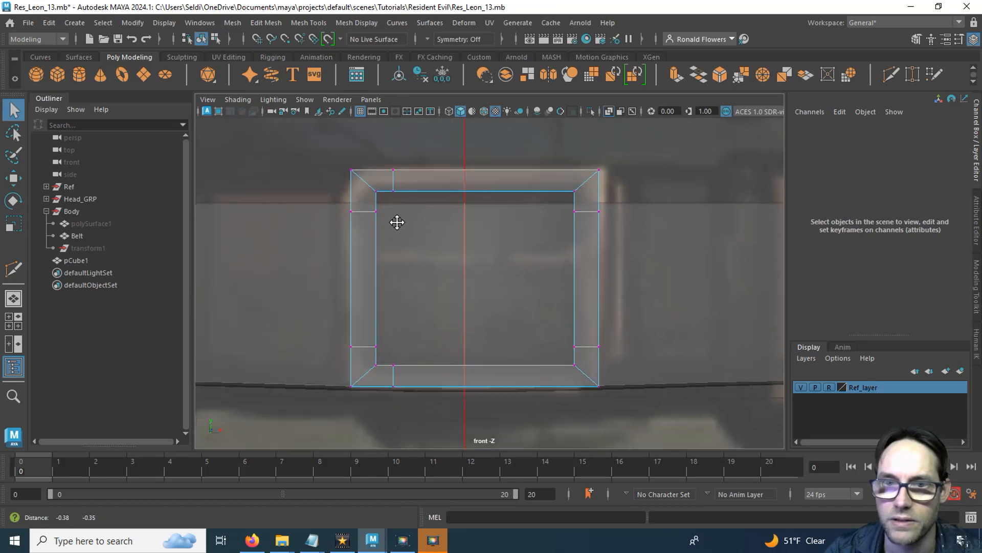
drag(423, 205, 422, 205)
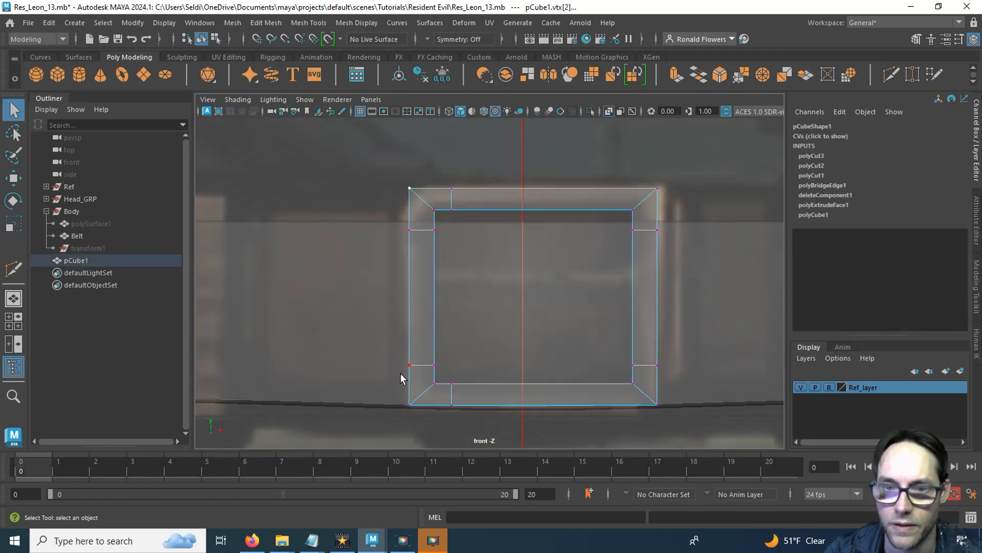
key(w)
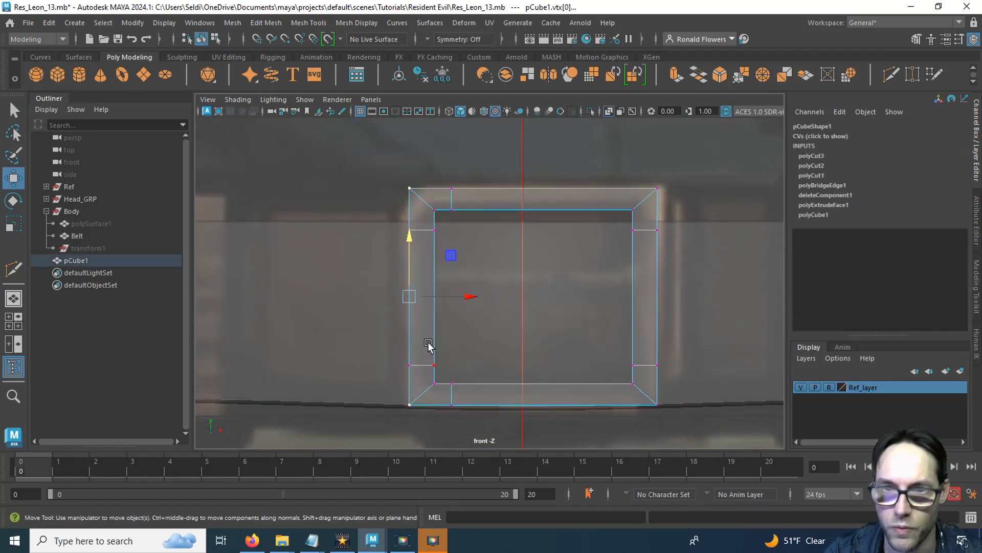
drag(464, 297, 474, 298)
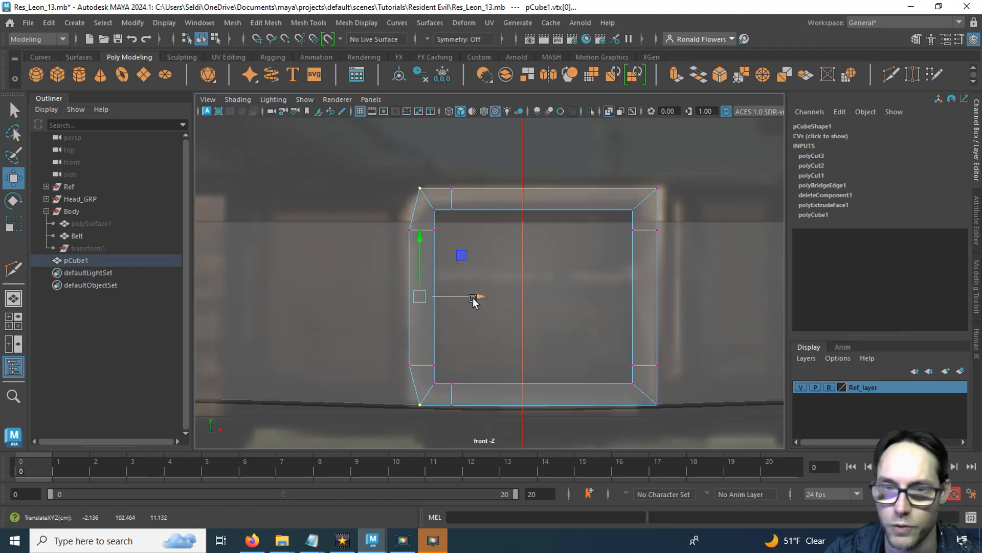
key(r)
drag(424, 243, 415, 246)
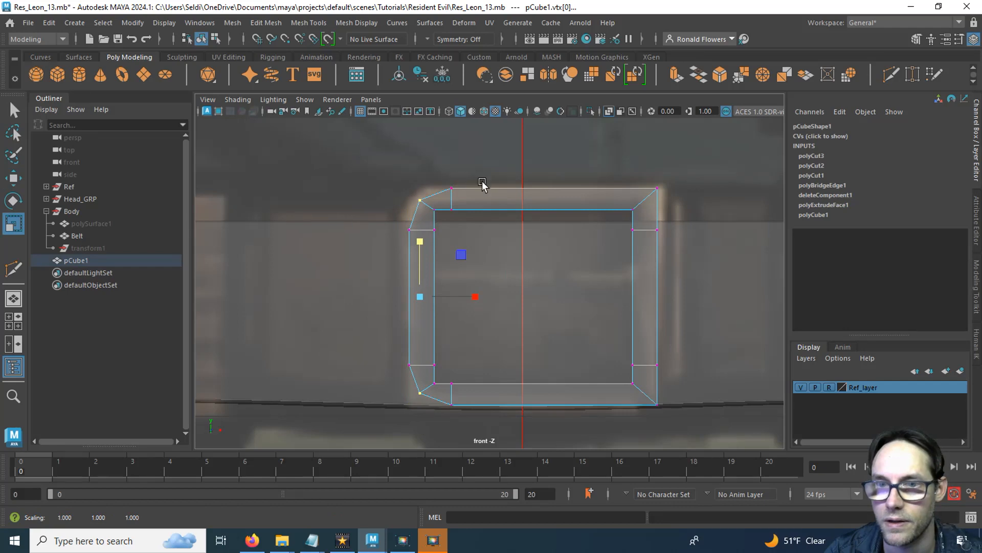
right_drag(561, 177, 604, 159)
Step: Insert one edge loop around the middle of the buckle frame's front face and another around its outer rim
key(space)
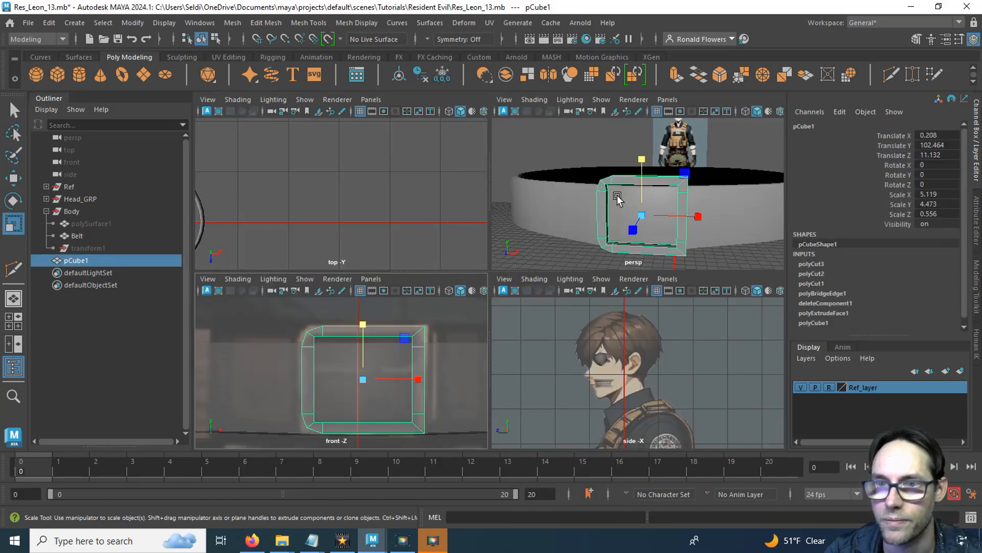
key(space)
mouse_move(554, 323)
alt+mouse_down()
mouse_move(432, 336)
mouse_move(573, 323)
mouse_move(539, 334)
alt+mouse_up()
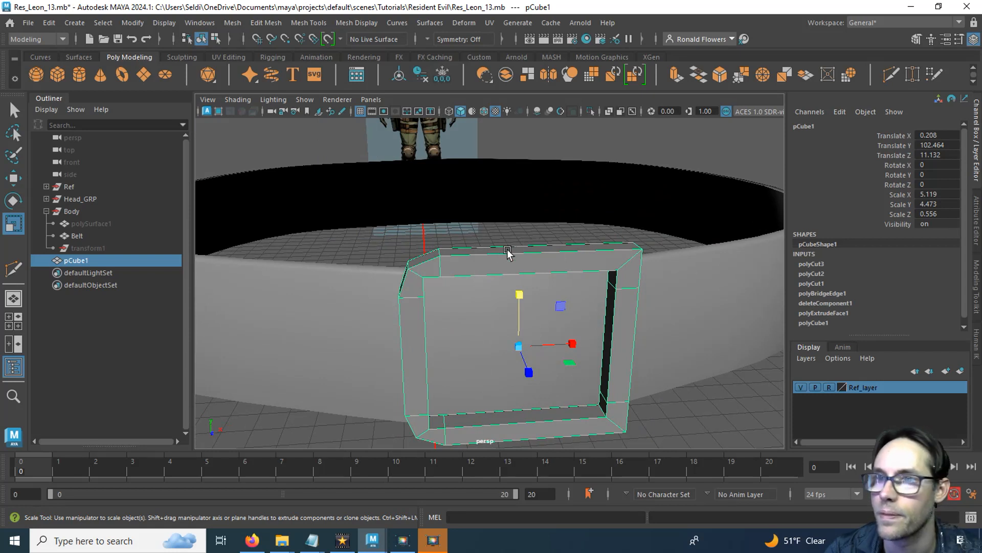
click(890, 74)
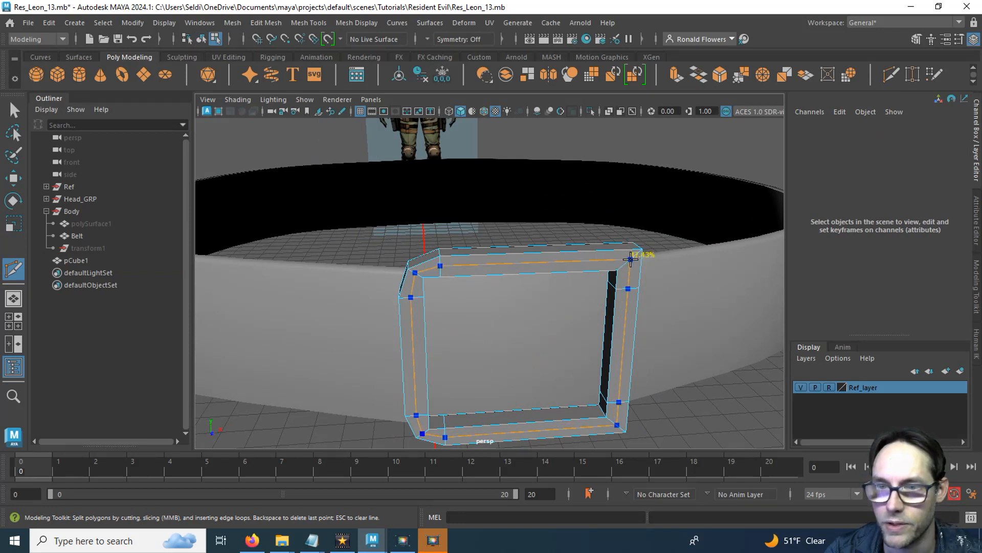
ctrl+click(632, 259)
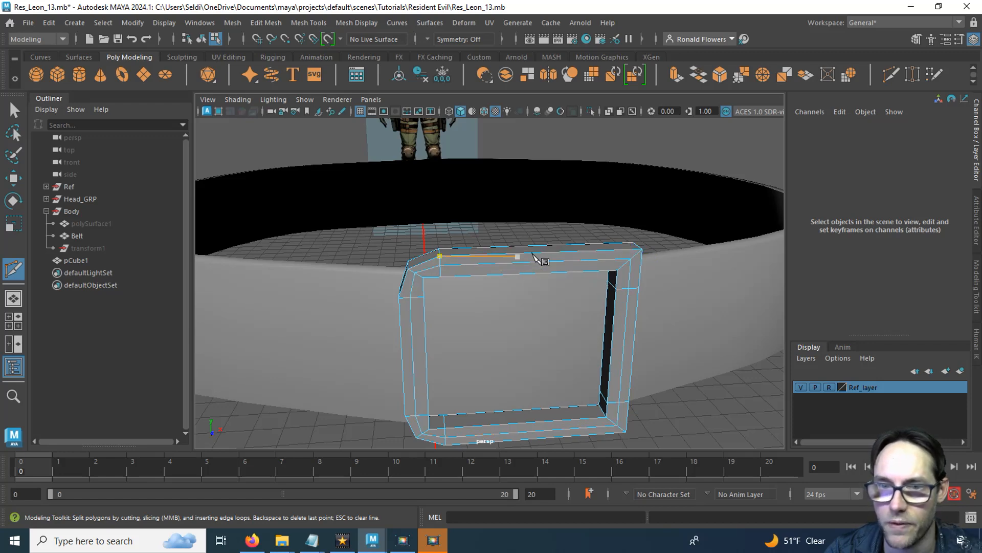
alt+drag(529, 256, 549, 290)
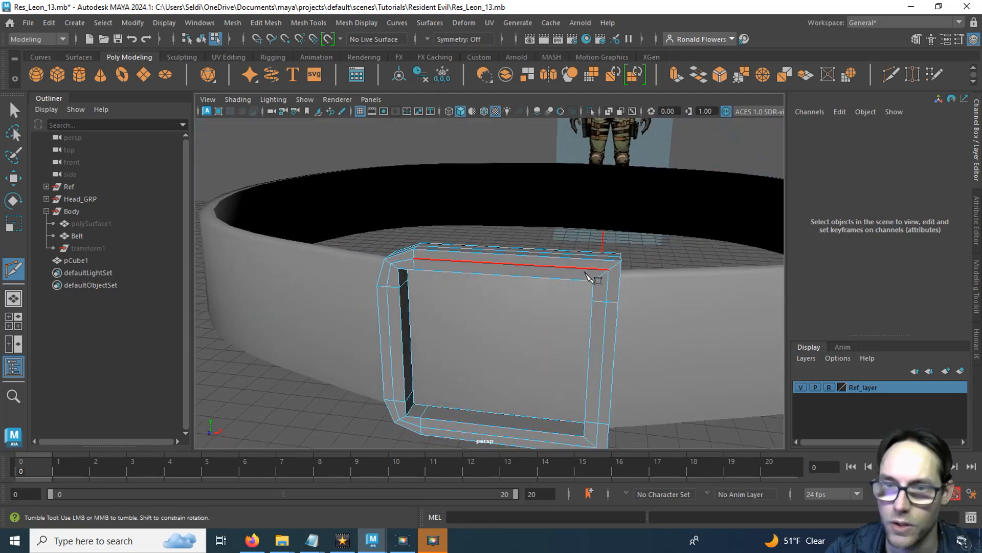
Step: Select the edge loop on the buckle frame's front face and move it slightly forward, away from the belt
key(q)
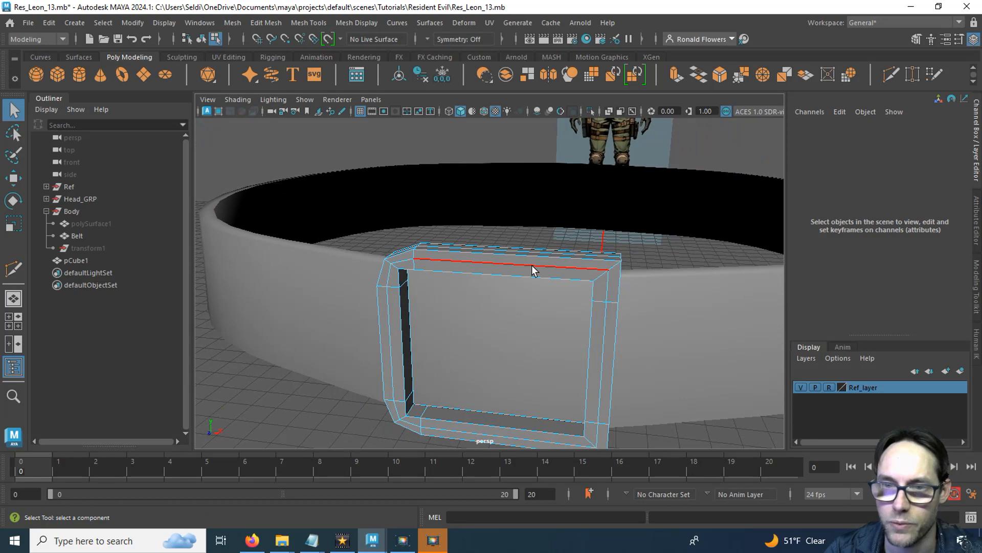
double_click(532, 265)
key(w)
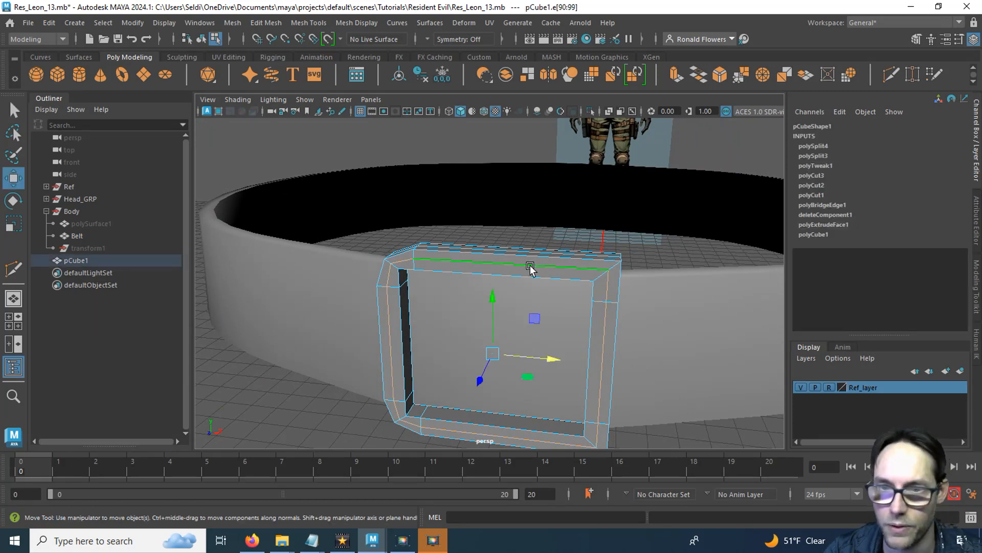
scroll(531, 267, down, 5)
alt+drag(504, 301, 455, 332)
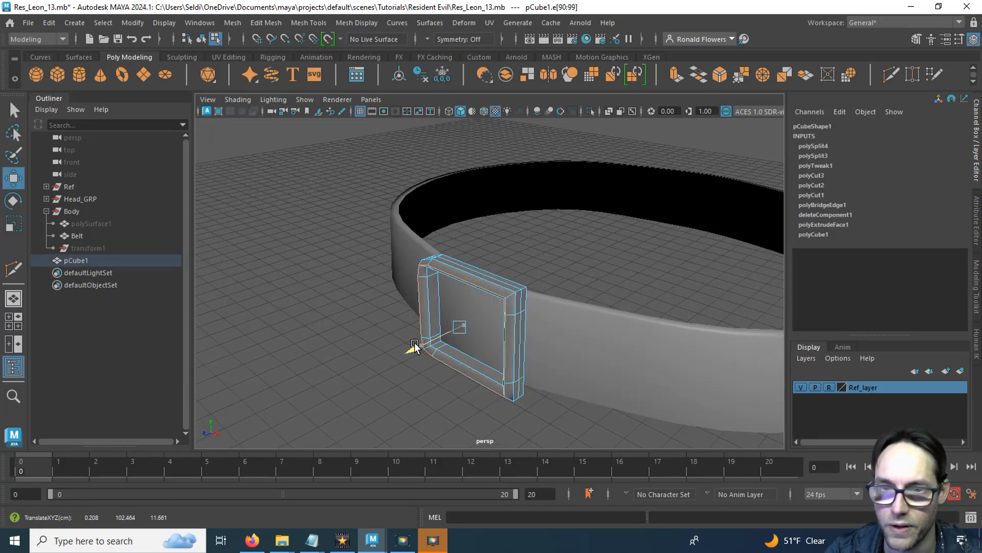
scroll(425, 337, up, 5)
alt+drag(443, 329, 587, 324)
drag(646, 352, 650, 358)
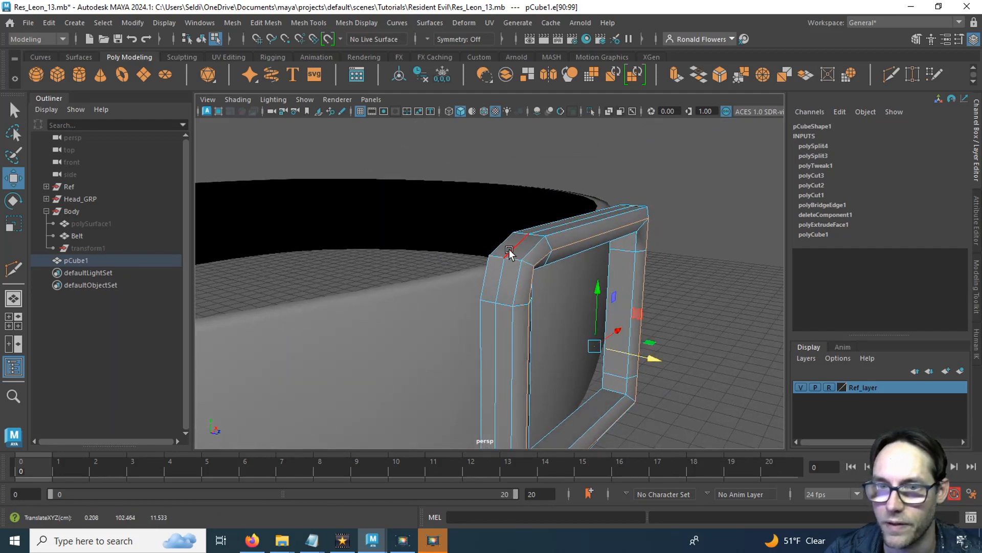
Step: Select the edge loop around the buckle frame's outer rim and scale it slightly outward to round the profile
double_click(508, 255)
key(r)
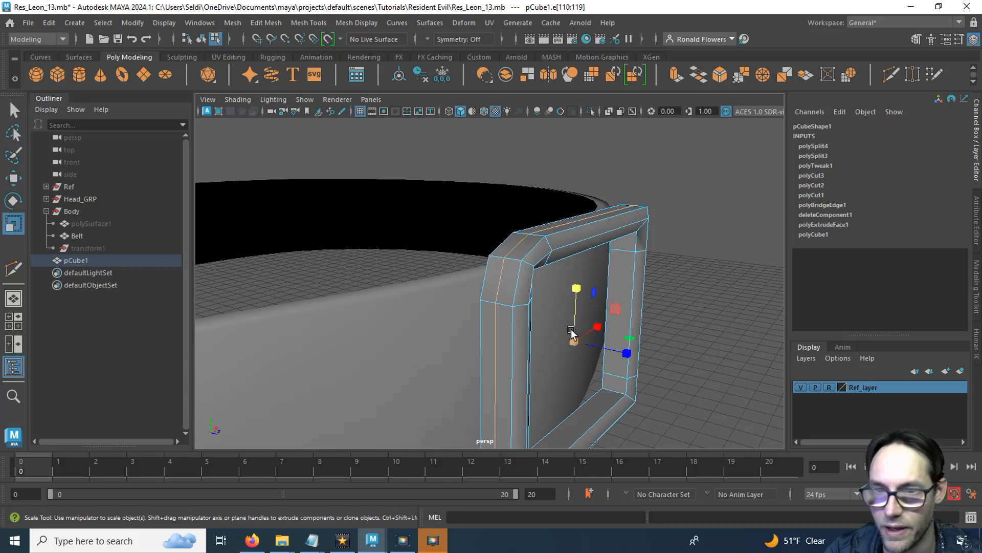
drag(572, 339, 576, 340)
alt+drag(636, 257, 620, 249)
alt+drag(620, 249, 568, 251)
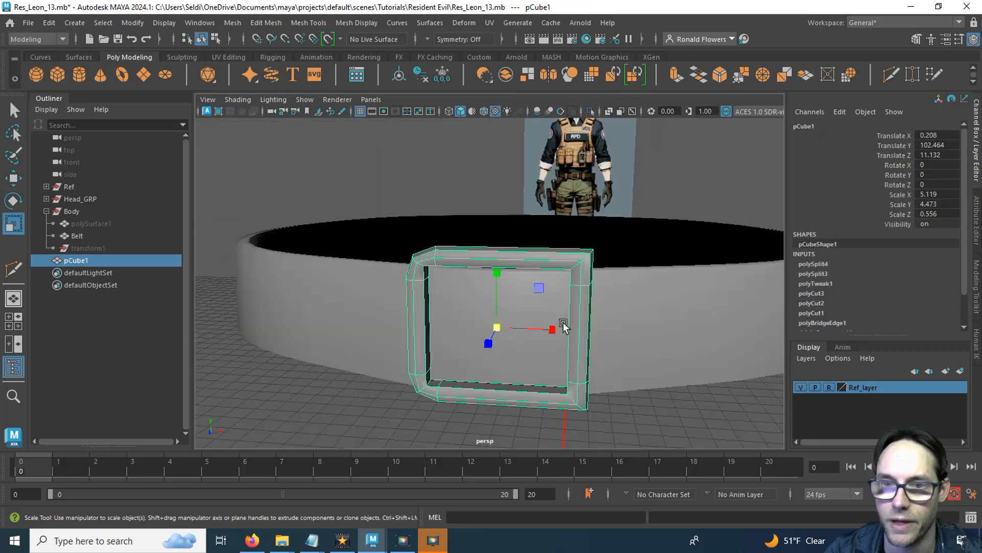
Step: In the front view, slice three horizontal Multi-Cut lines across the buckle frame's vertical sides, grouped around mid-height
key(space)
key(space)
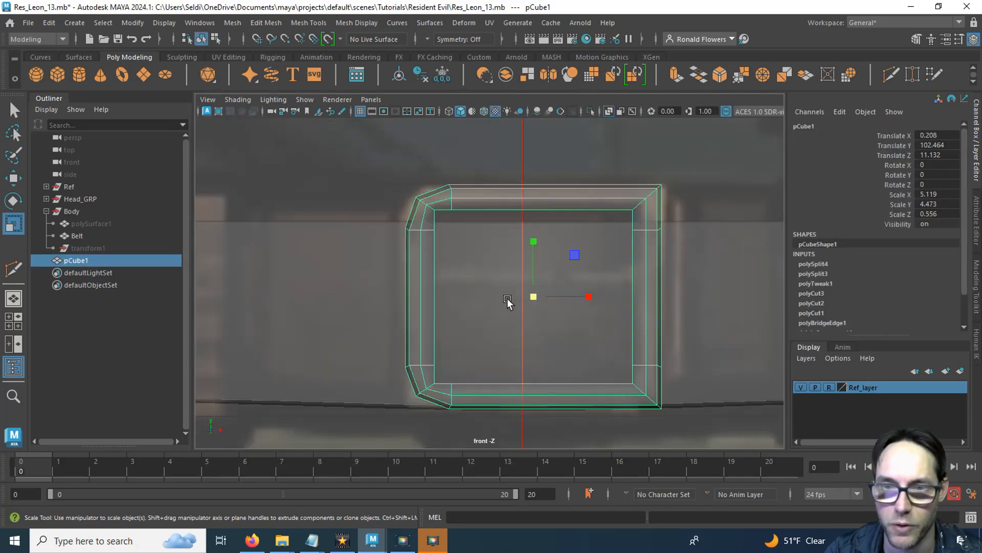
key(w)
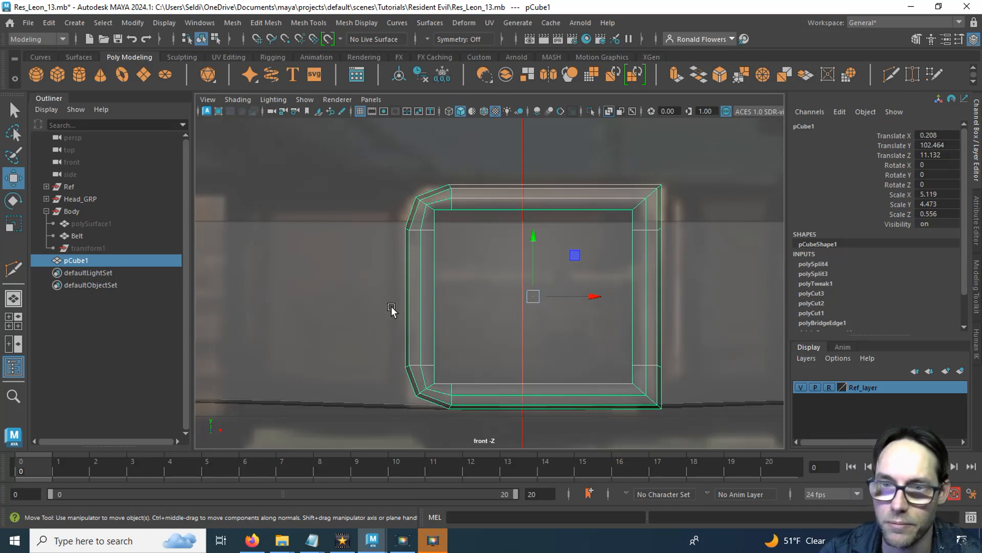
click(891, 68)
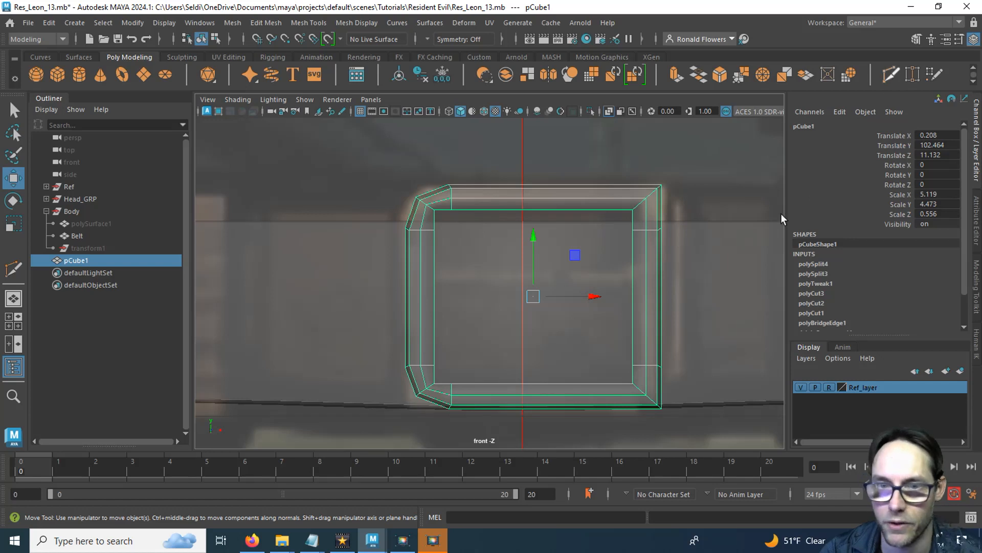
click(390, 277)
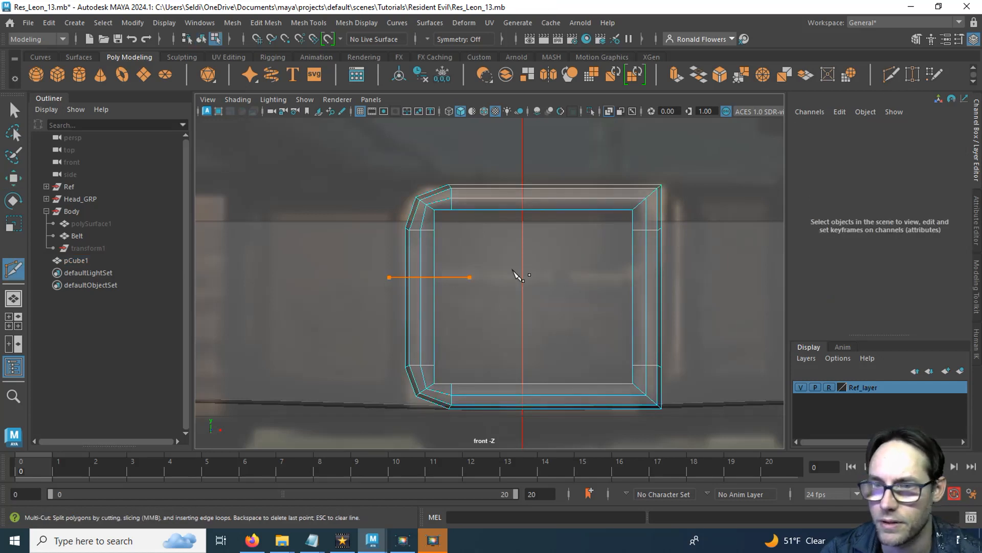
click(696, 277)
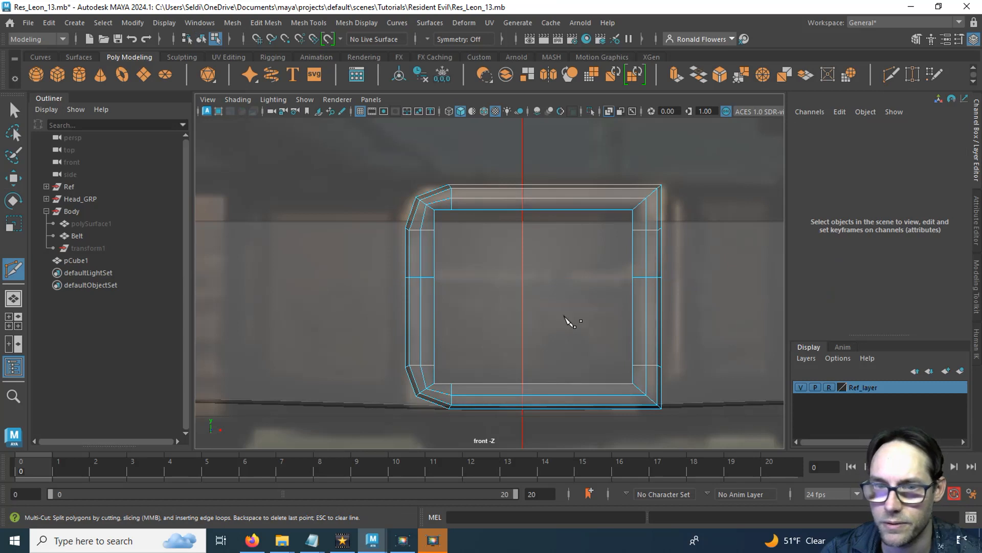
click(680, 315)
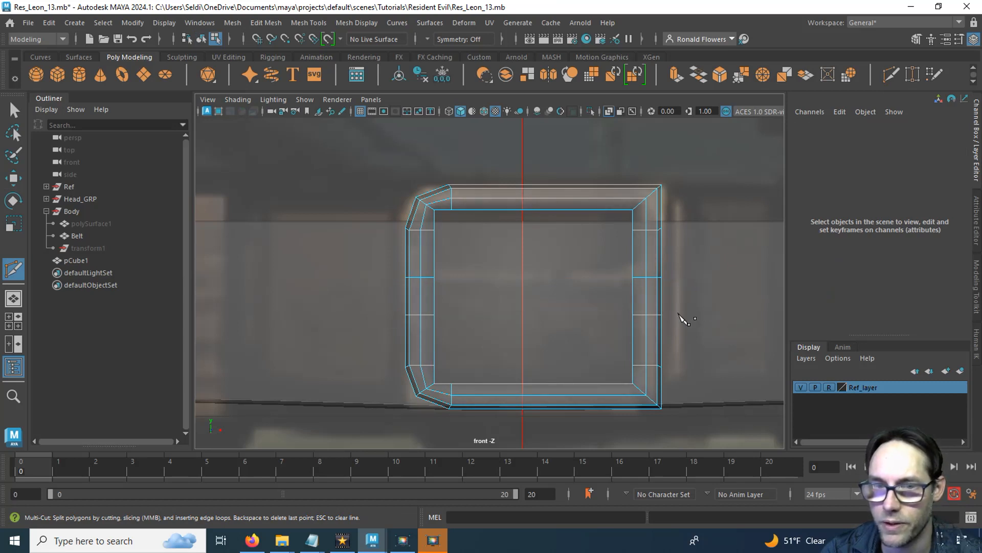
click(387, 299)
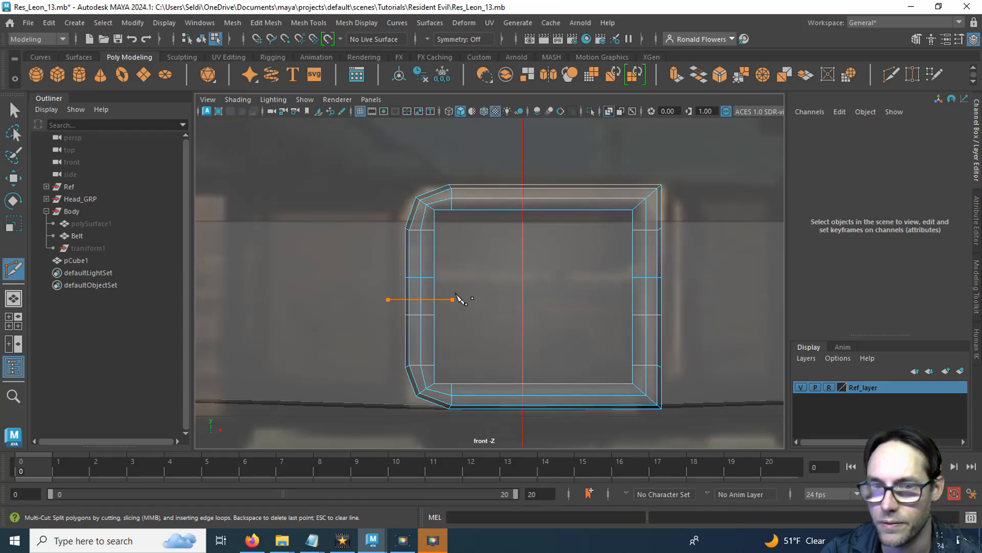
click(726, 300)
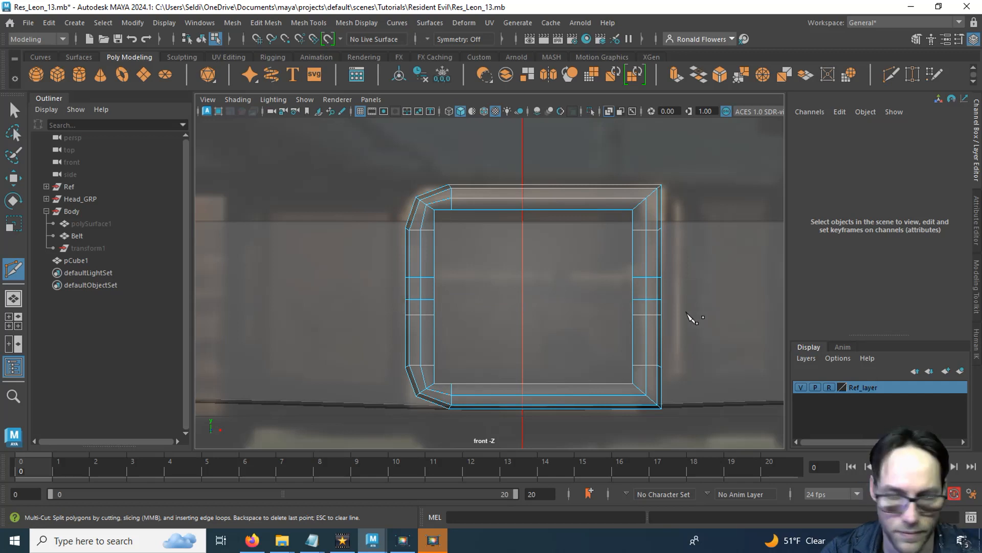
Step: Move the middle row of newly cut vertices up slightly to the buckle frame's vertical center
key(q)
right_drag(677, 177, 635, 182)
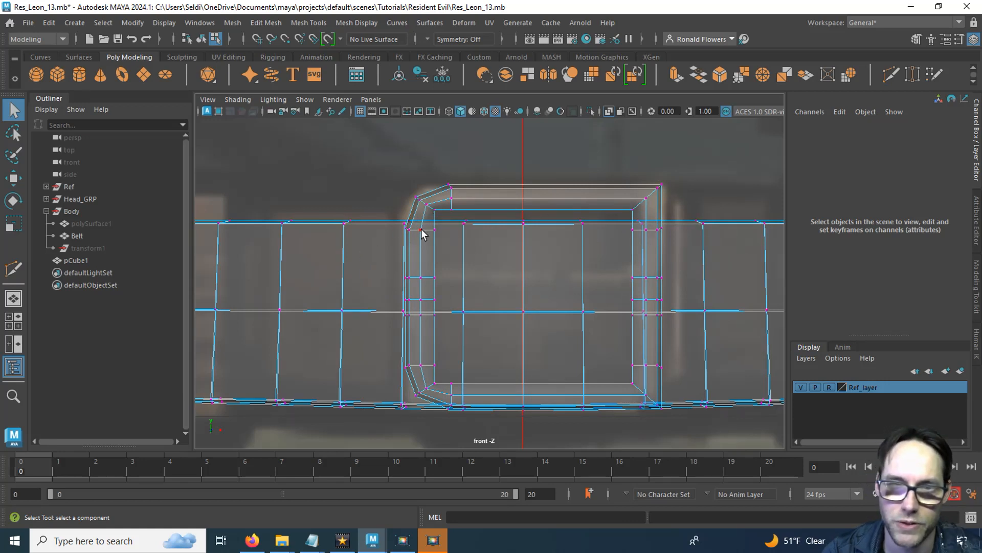
right_drag(371, 177, 401, 162)
click(454, 201)
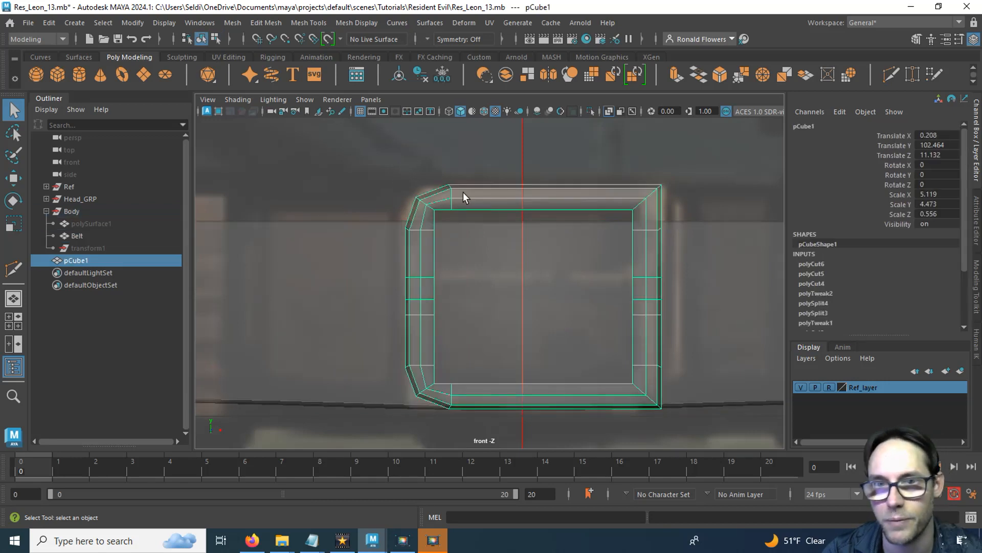
right_drag(462, 192, 413, 177)
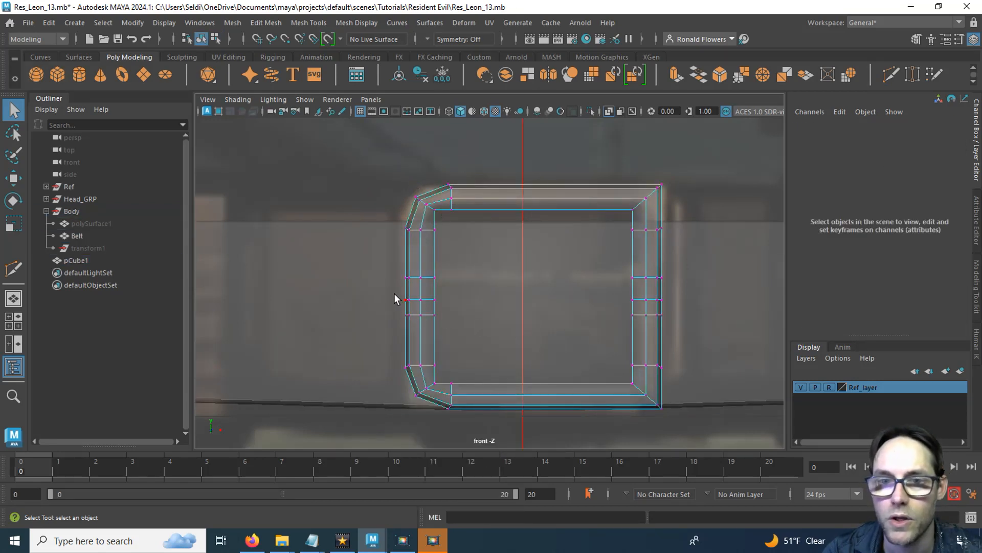
drag(394, 295, 675, 314)
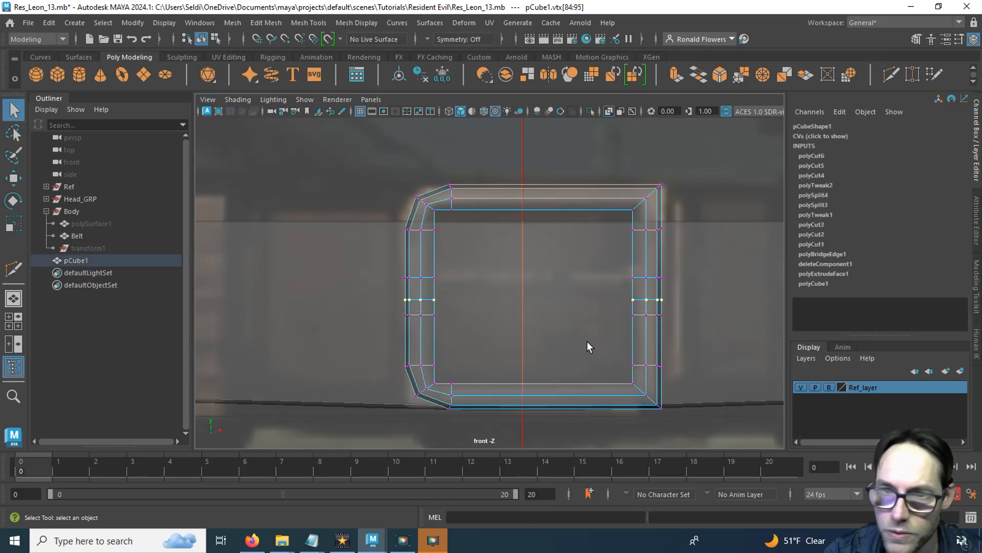
key(w)
drag(533, 252, 533, 248)
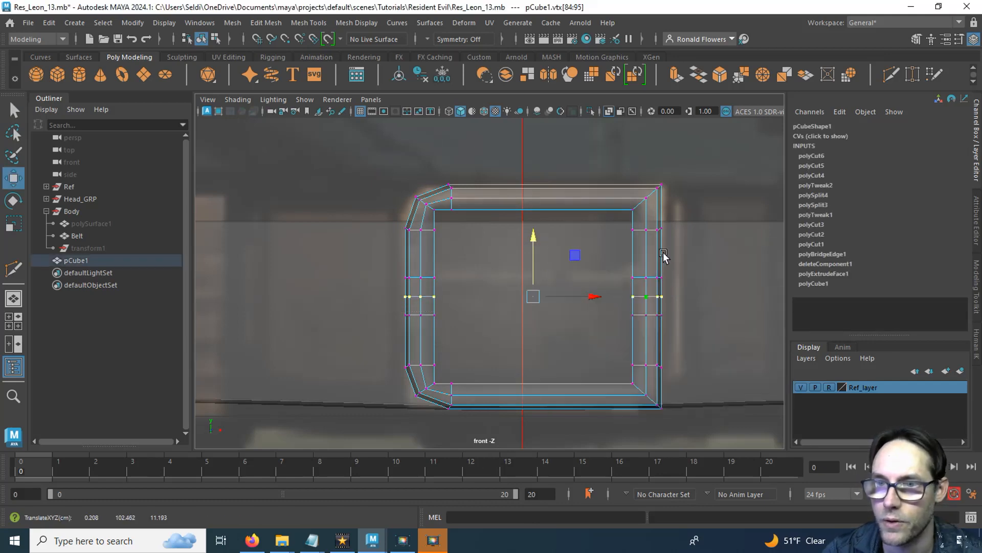
Step: In the perspective view, delete the inner faces at mid-height on both vertical sides of the buckle frame
key(space)
key(space)
scroll(569, 354, up, 4)
alt+drag(511, 363, 470, 358)
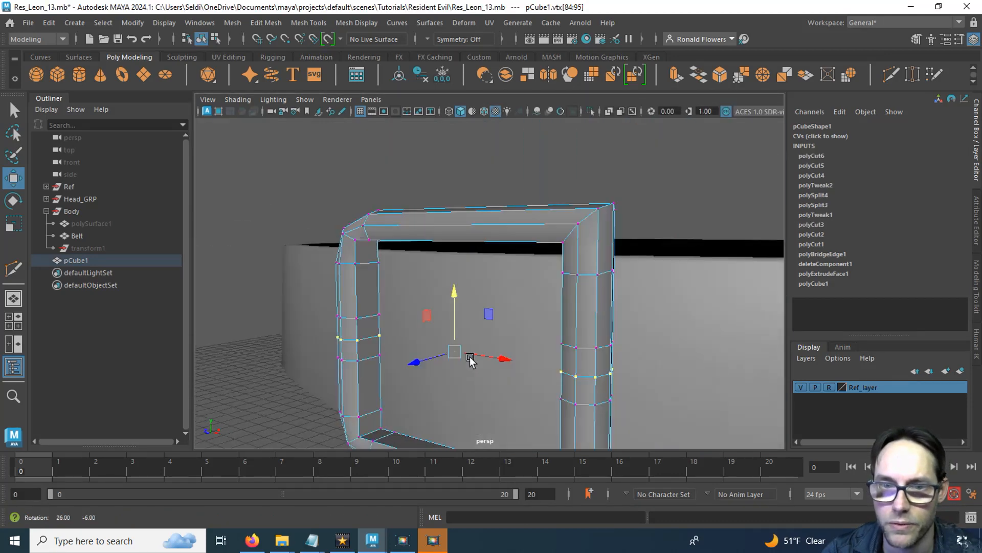
right_drag(375, 176, 374, 212)
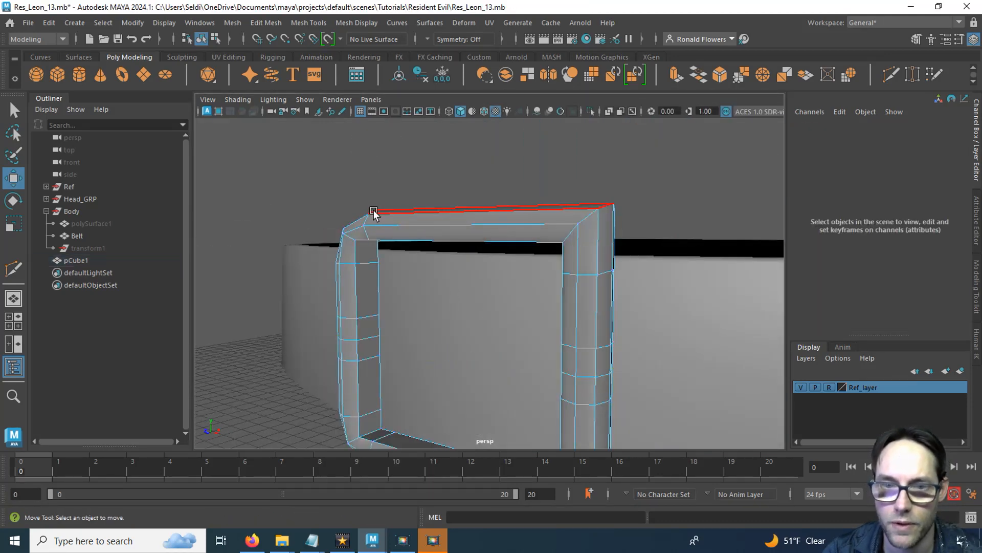
click(367, 332)
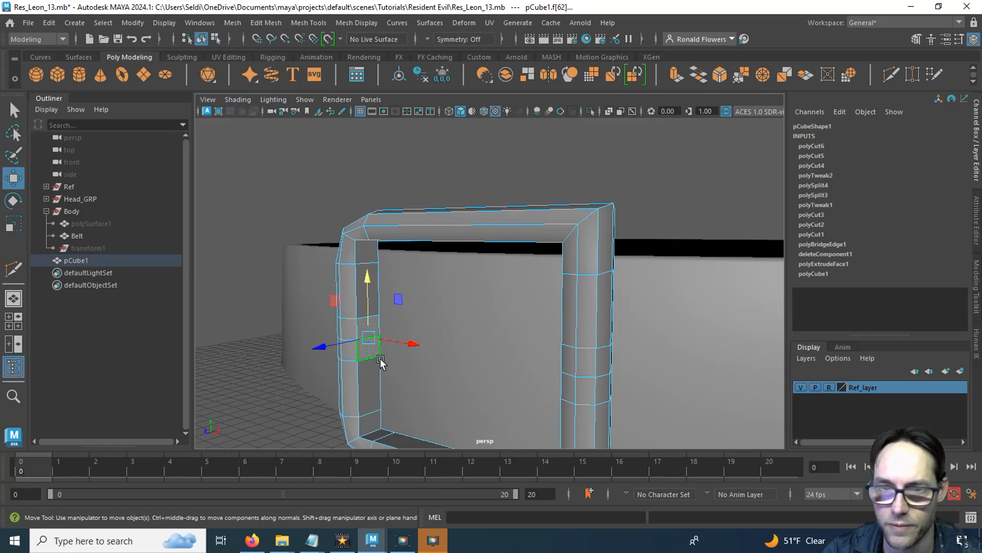
alt+drag(381, 362, 671, 335)
shift+click(644, 324)
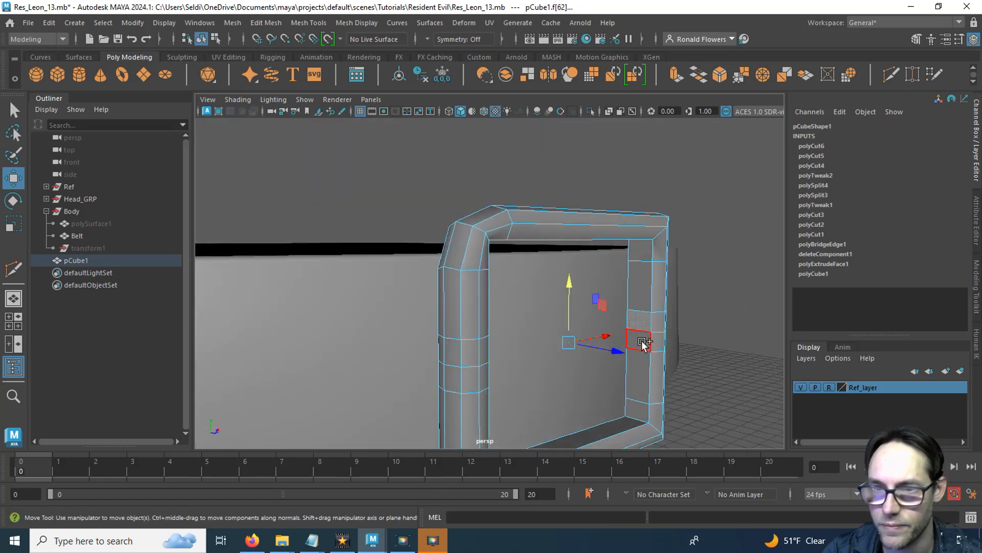
shift+click(641, 342)
click(699, 404)
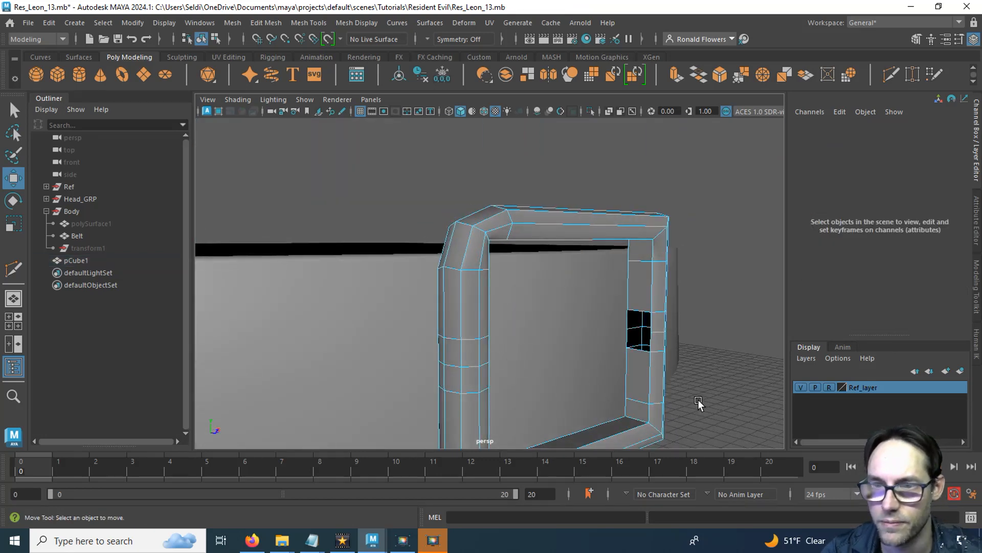
Step: Select the open edges of both side holes and bridge them into a horizontal crossbar through the buckle frame
right_click(637, 378)
right_drag(637, 378, 642, 142)
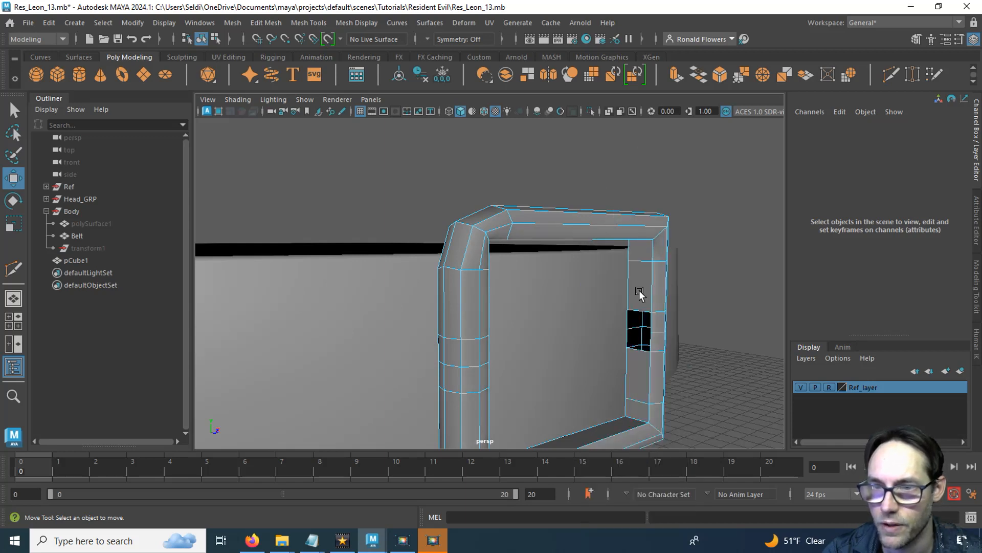
click(632, 352)
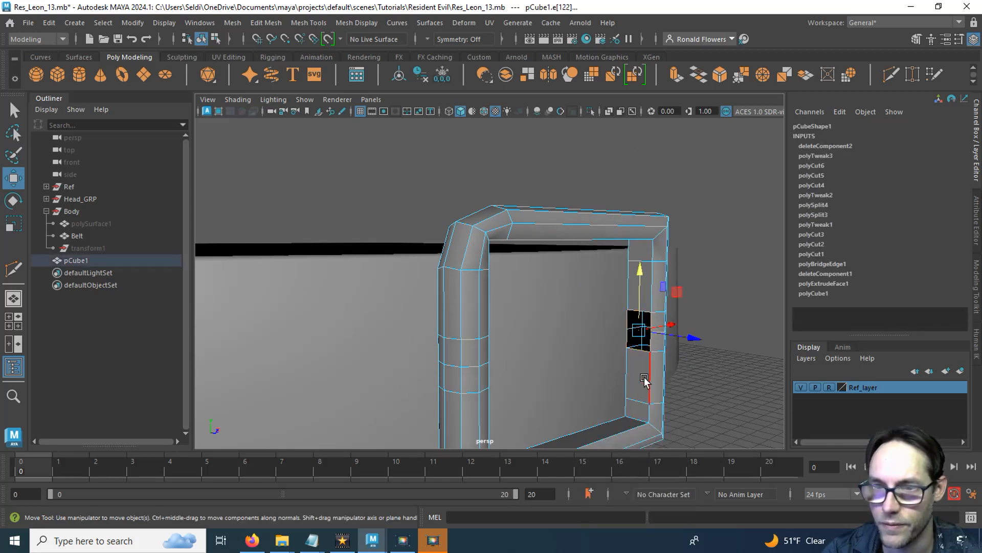
alt+drag(645, 378, 409, 379)
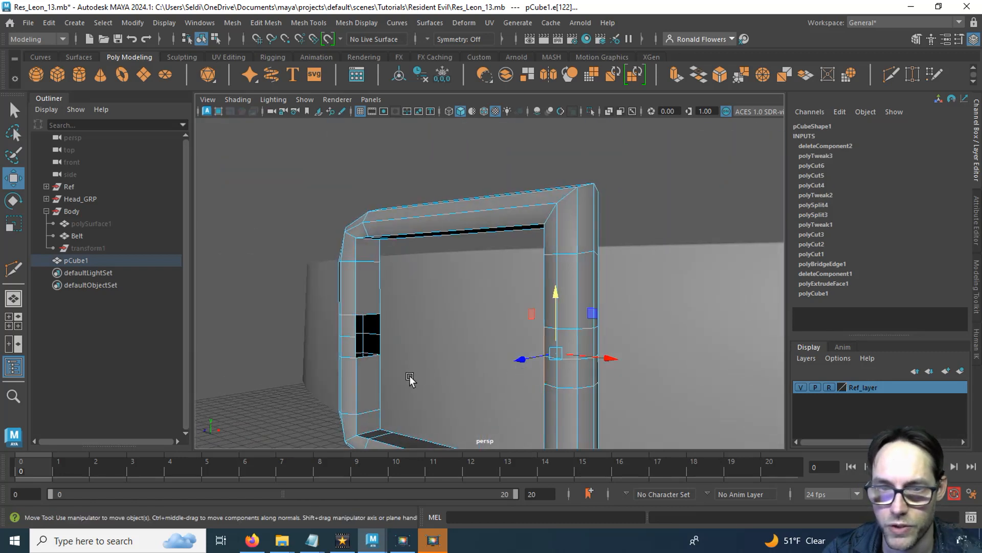
shift+click(364, 355)
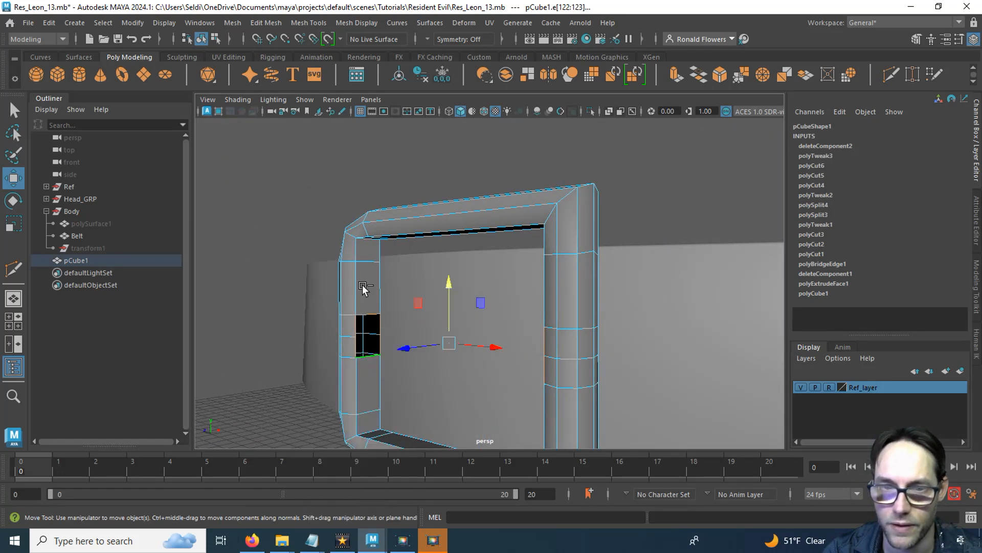
shift+right_click(360, 293)
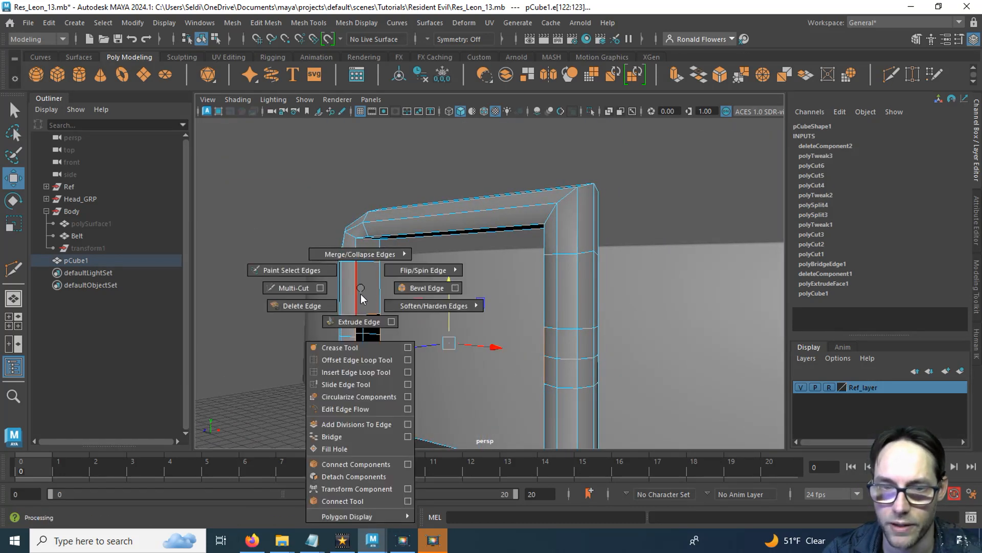
click(340, 434)
key(f)
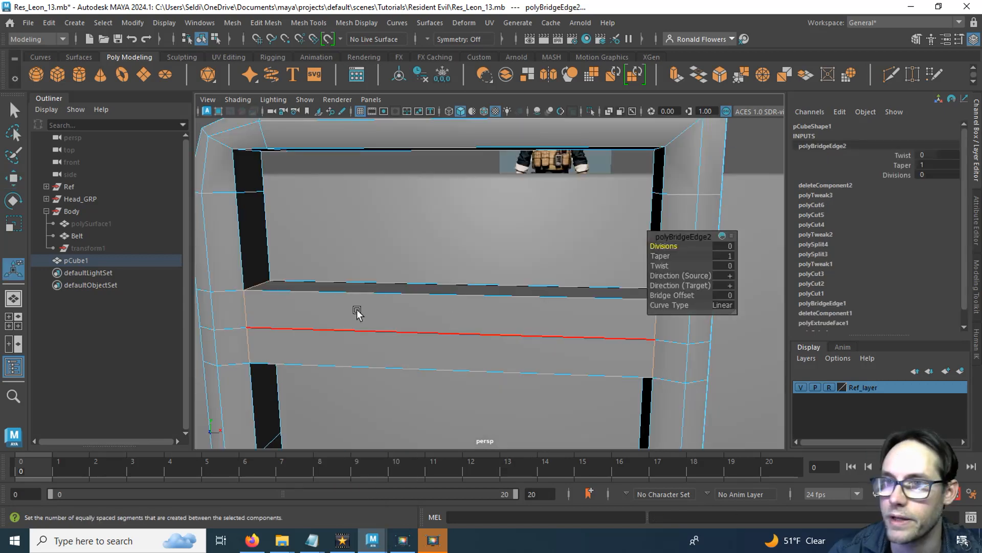
Step: Add Multi-Cut edge loops close to both ends of the crossbar and beside its joints on the frame's vertical sides
click(891, 76)
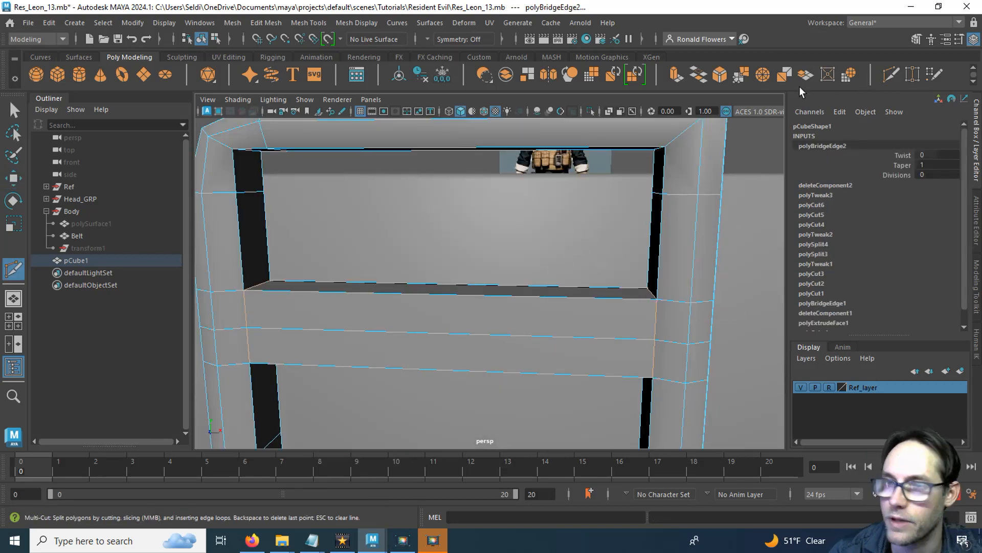
ctrl+click(257, 297)
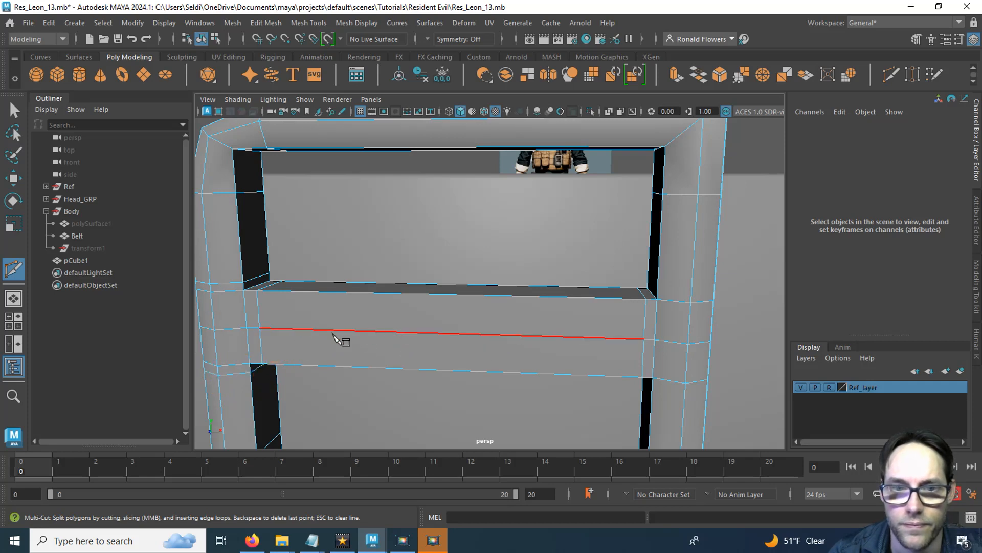
alt+drag(340, 340, 395, 329)
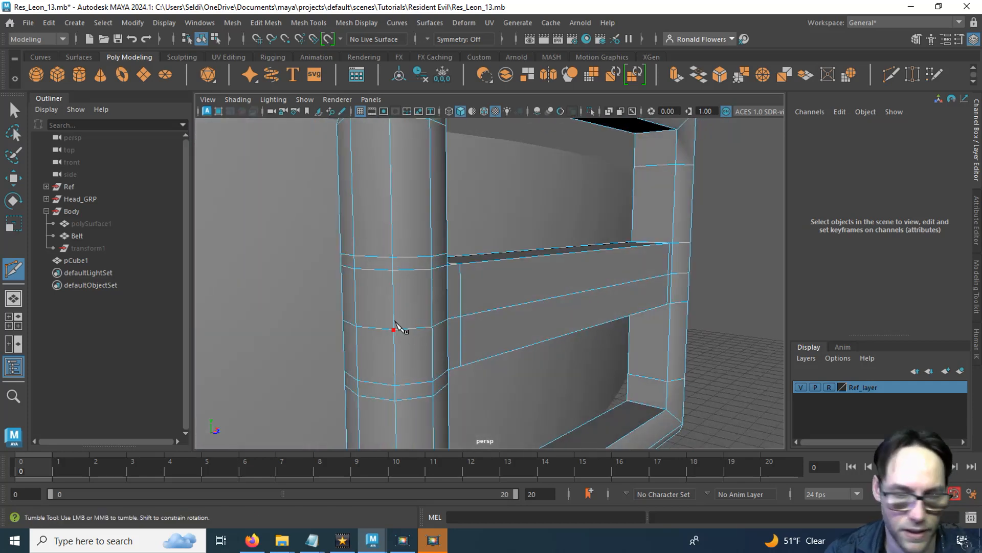
Step: Select the front faces where the crossbar joins the chamfered vertical side and move them slightly along the depth axis
key(q)
right_drag(502, 177, 491, 218)
click(427, 298)
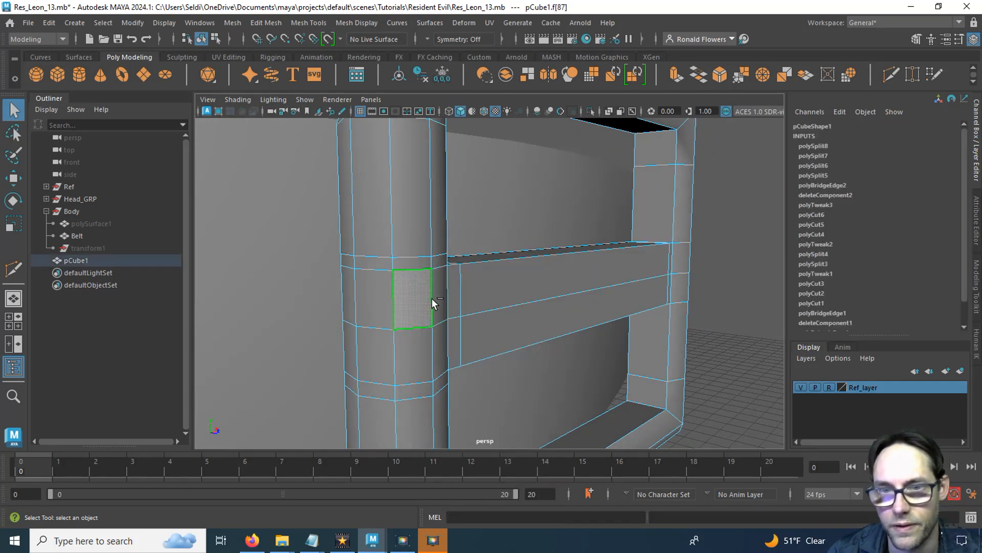
shift+click(454, 303)
shift+click(457, 327)
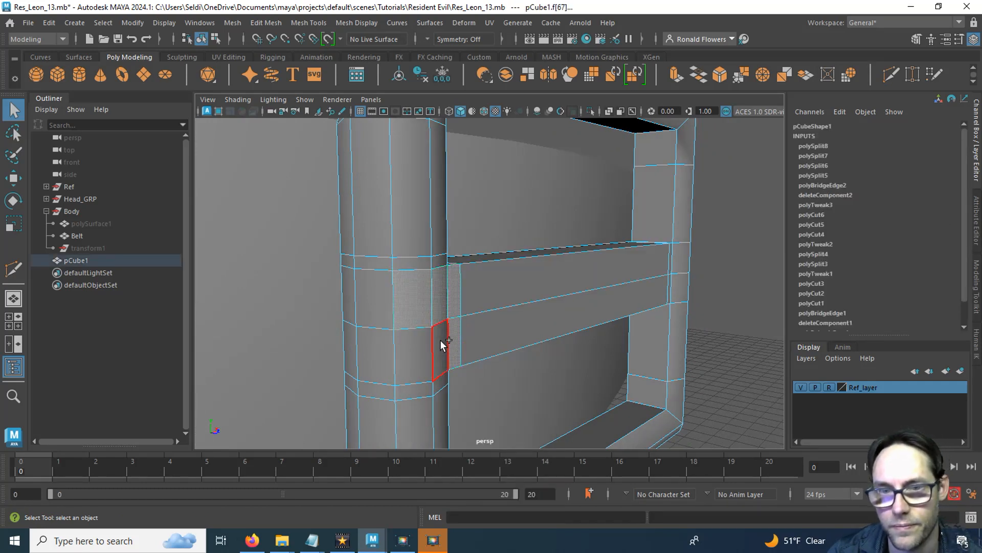
shift+click(440, 340)
shift+click(421, 345)
key(w)
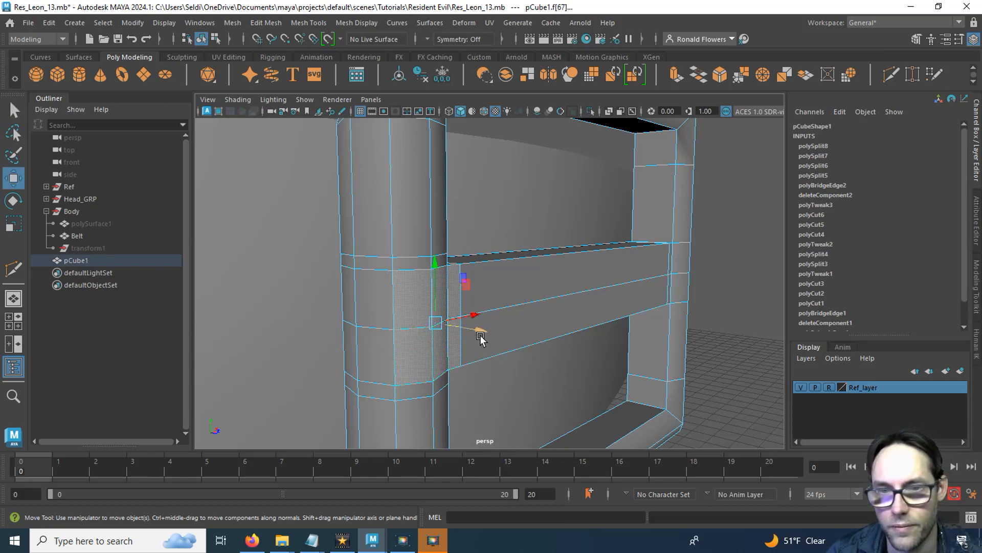
alt+drag(477, 338, 502, 347)
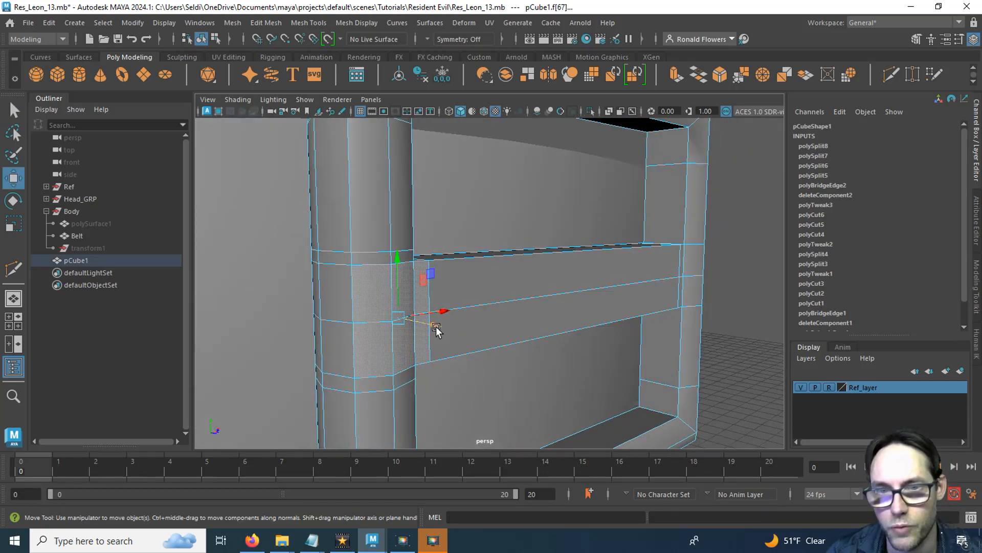
drag(437, 329, 544, 305)
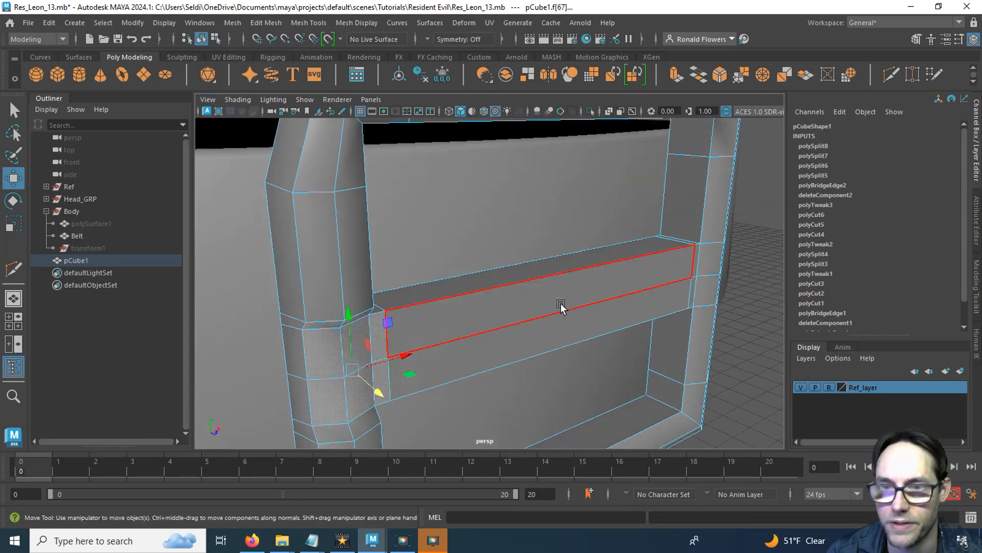
Step: Select the crossbar's long upper and lower edges, front and back, and scale them inward in depth and height to slim the bar
right_drag(555, 285, 550, 151)
click(529, 263)
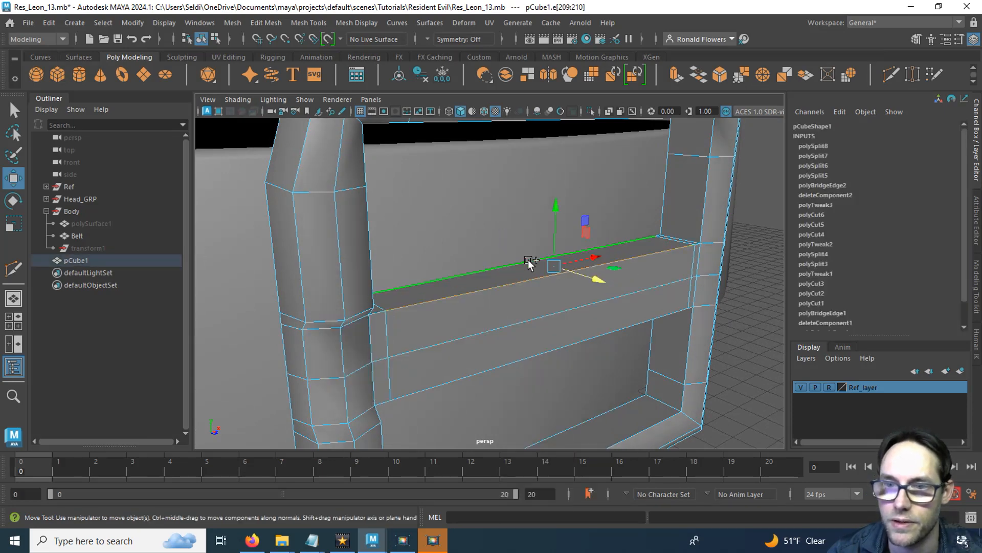
shift+click(570, 336)
alt+drag(517, 340, 511, 279)
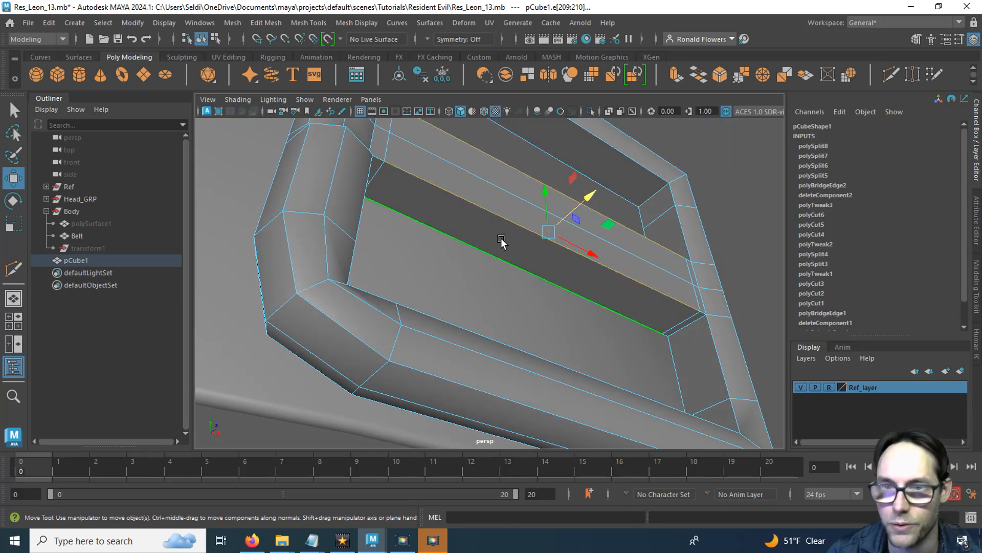
key(r)
alt+drag(502, 235, 507, 298)
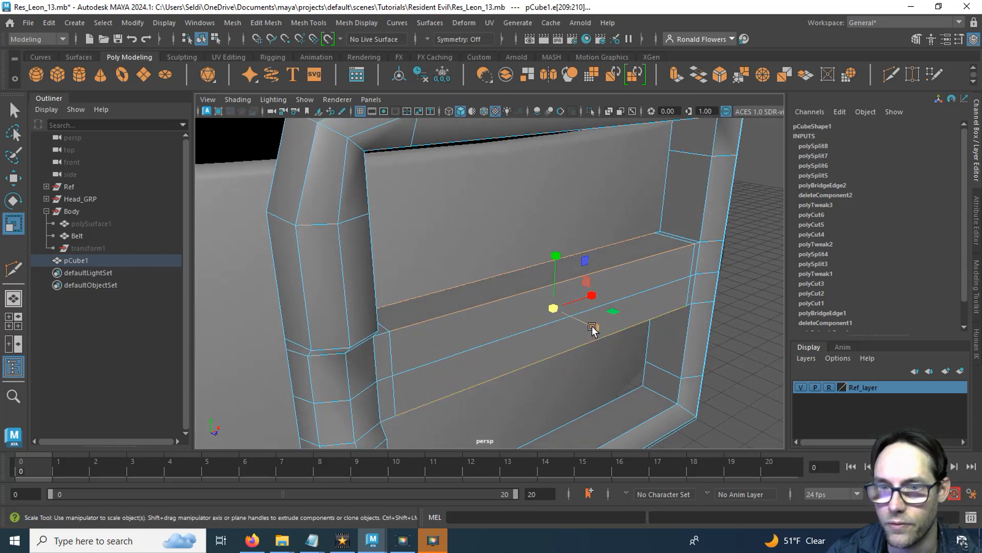
drag(592, 328, 567, 317)
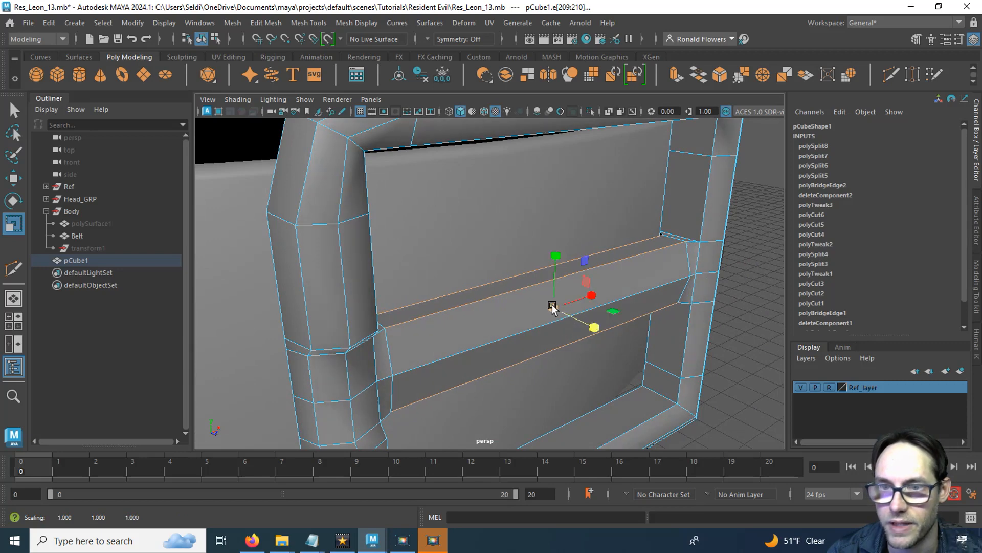
drag(555, 259, 678, 314)
Step: Select the edge loop at the crossbar's end near the square-cornered side and move it inward along the bar
right_click(677, 314)
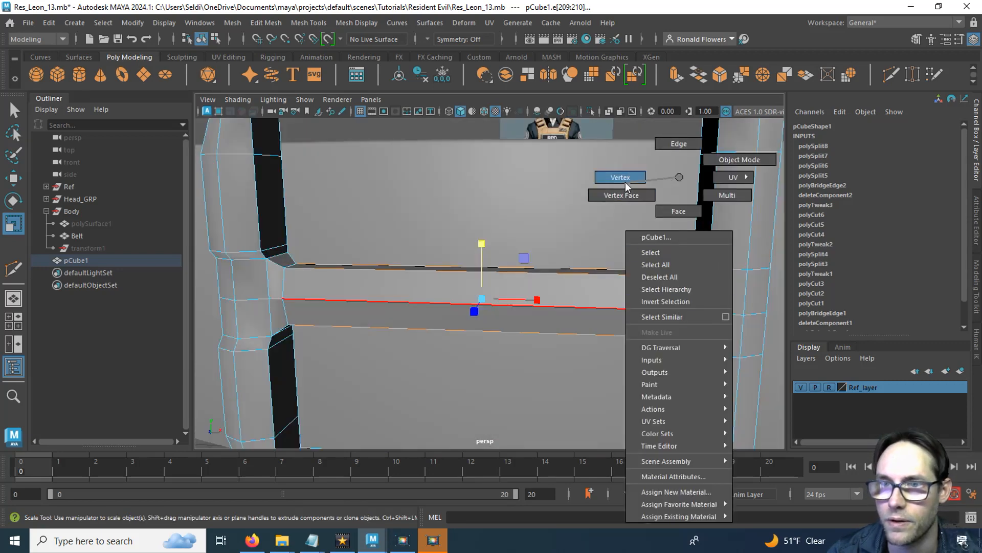
click(676, 145)
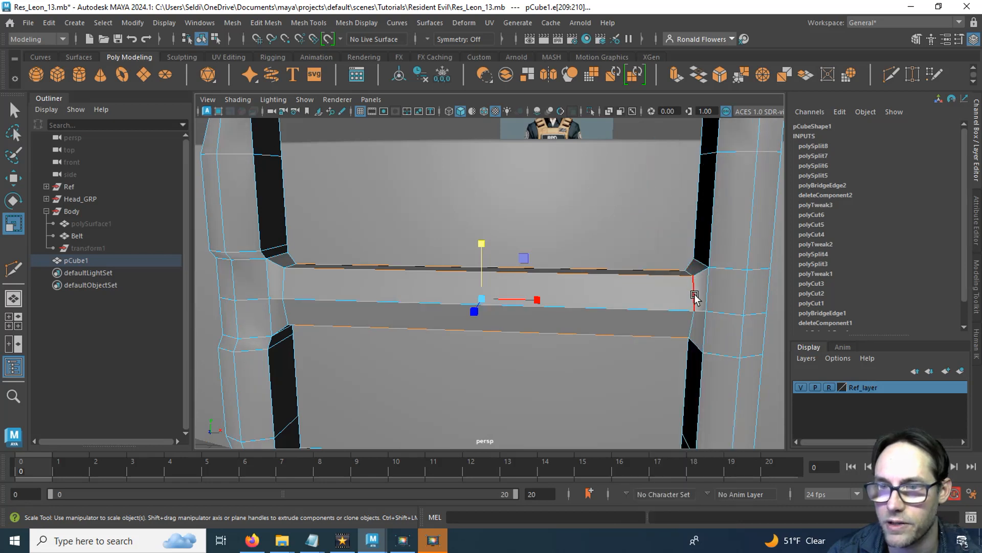
double_click(693, 294)
key(w)
drag(743, 309, 413, 331)
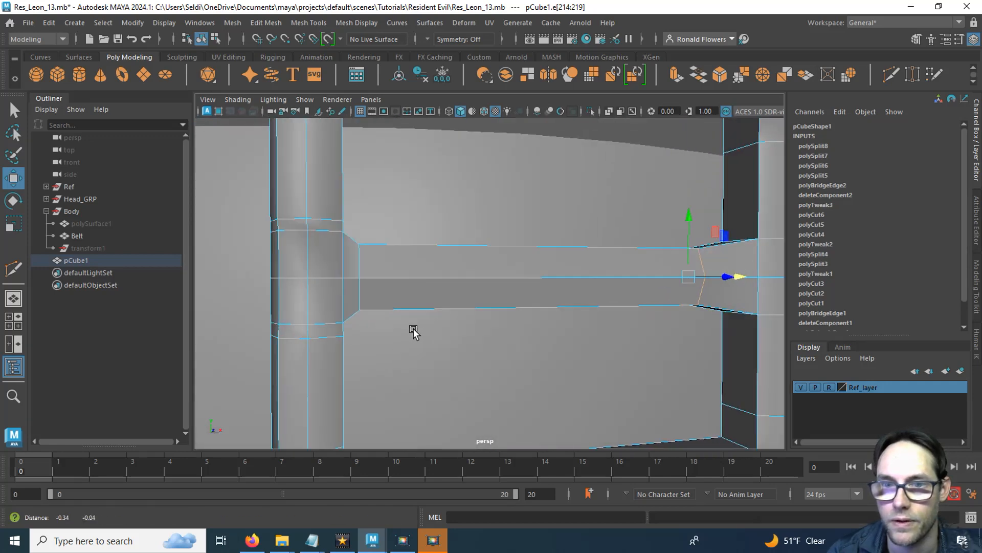
key(space)
key(space)
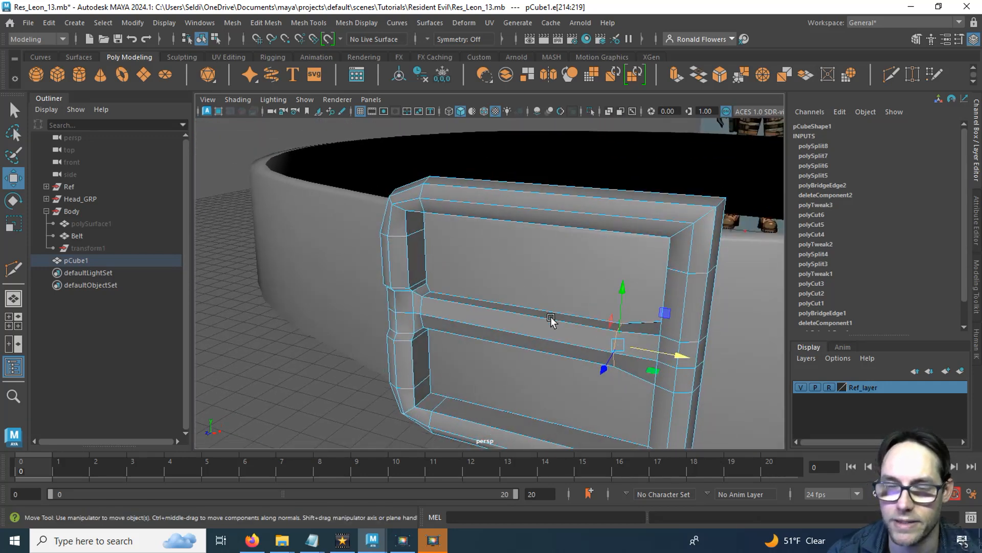
Step: Insert three vertical Multi-Cut edge loops along the middle of the crossbar
click(891, 74)
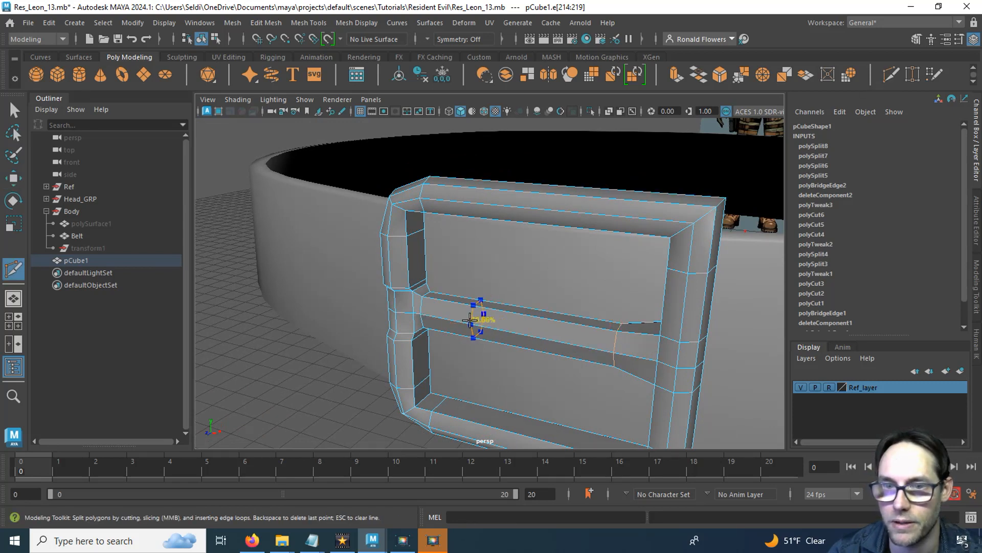
ctrl+click(470, 320)
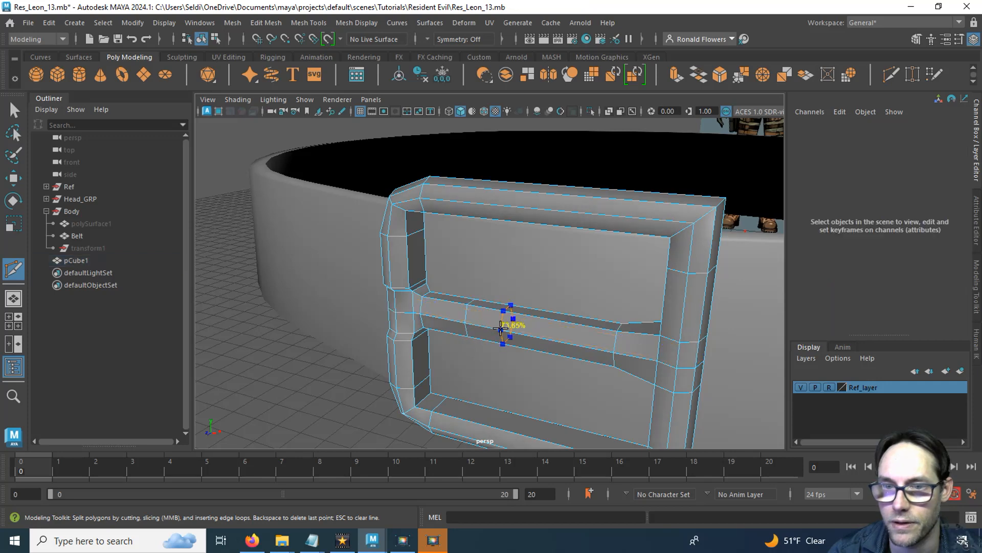
ctrl+click(504, 326)
ctrl+click(551, 338)
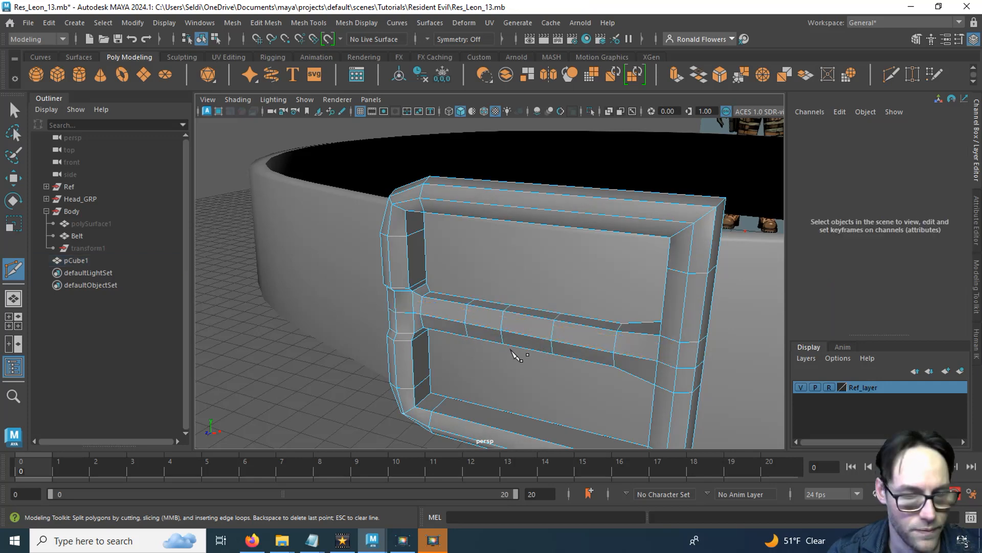
key(q)
Step: Move the three middle edge loops of the crossbar forward in depth one by one, giving the bar a smooth outward curve
scroll(499, 325, up, 6)
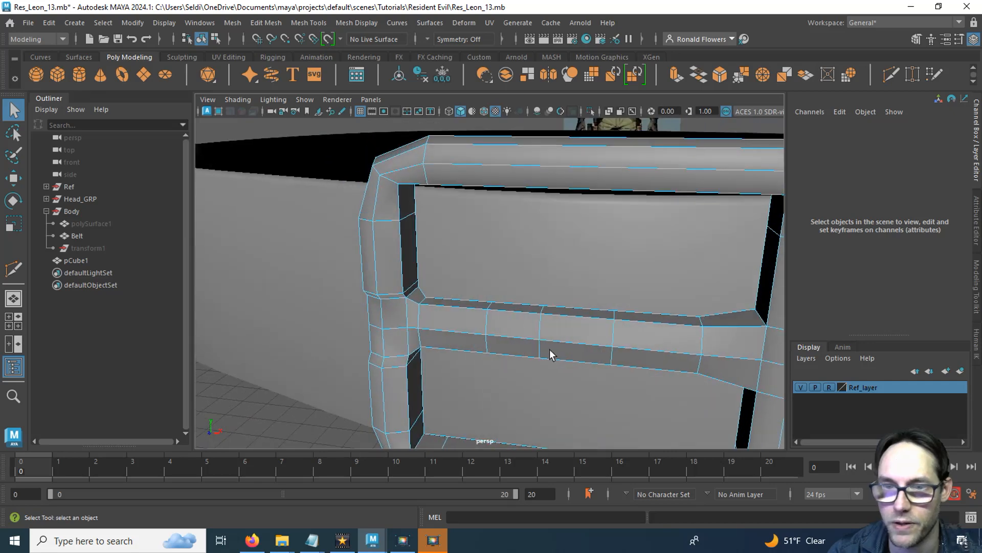
click(455, 302)
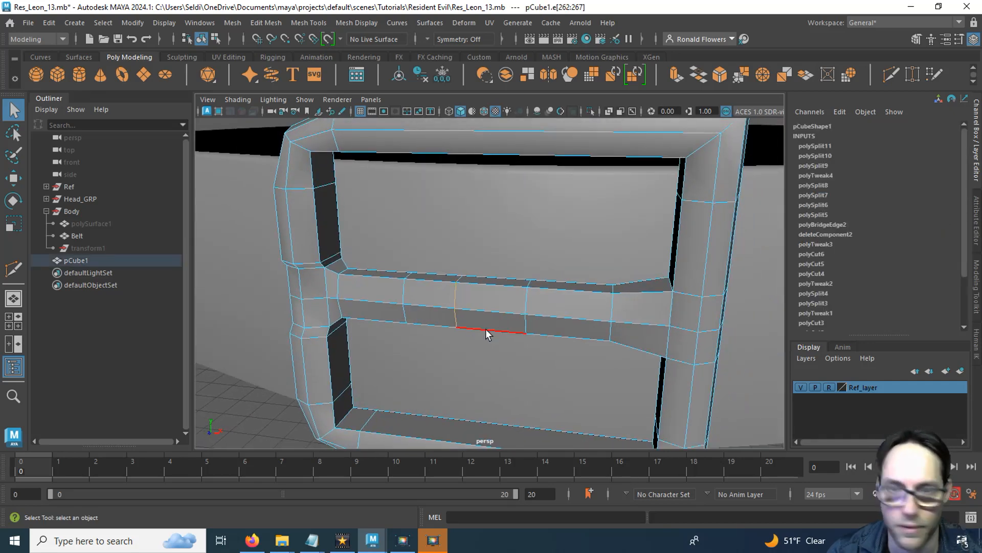
key(w)
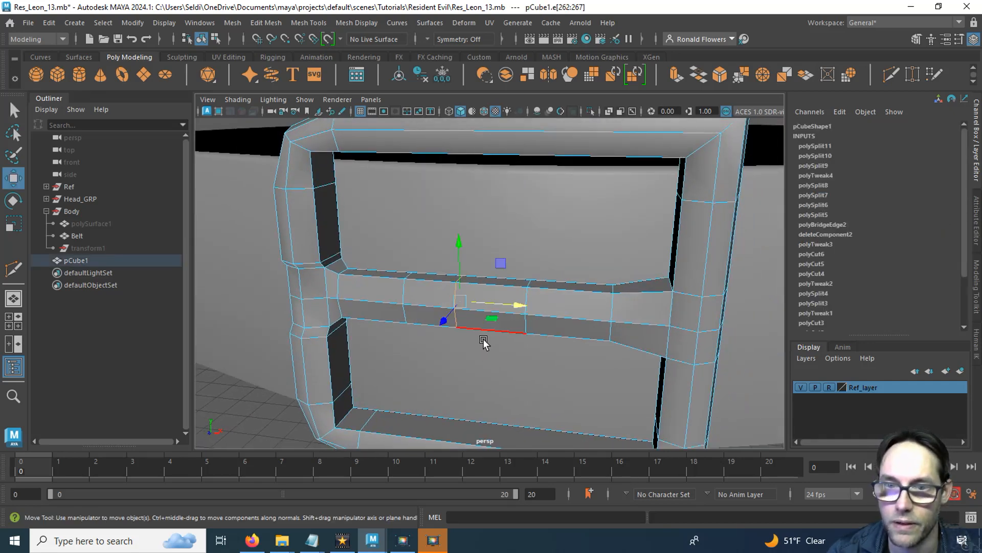
alt+drag(544, 341, 419, 327)
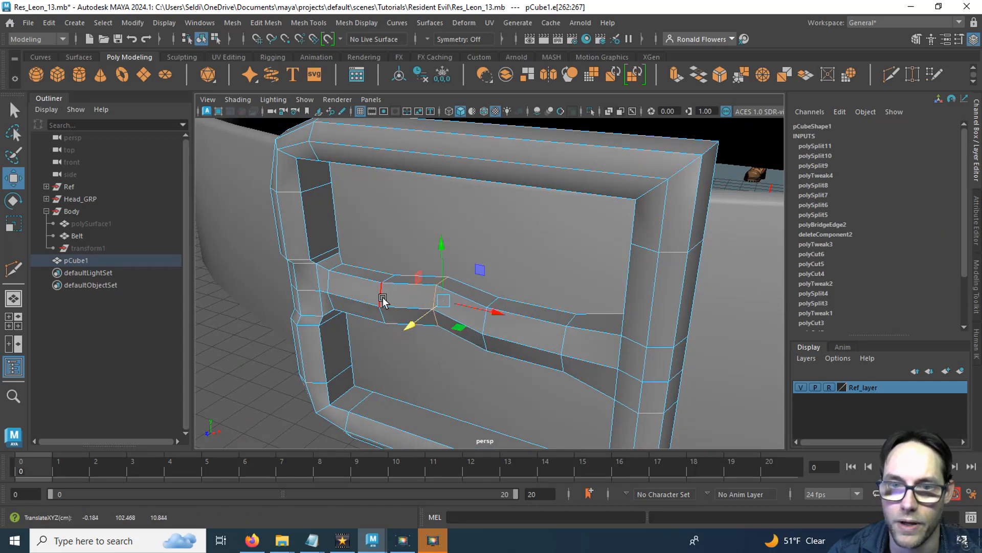
double_click(358, 318)
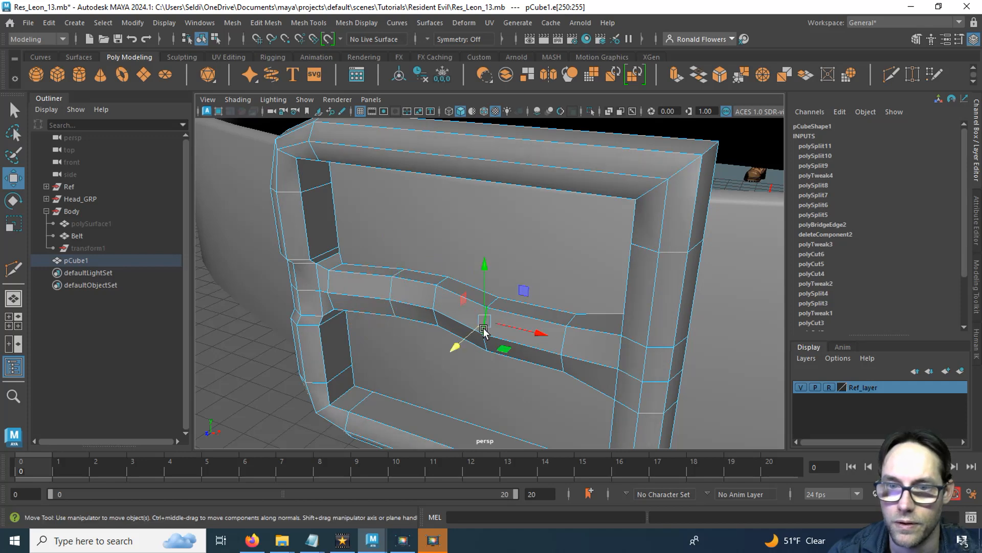
double_click(482, 331)
middle_drag(466, 352, 475, 345)
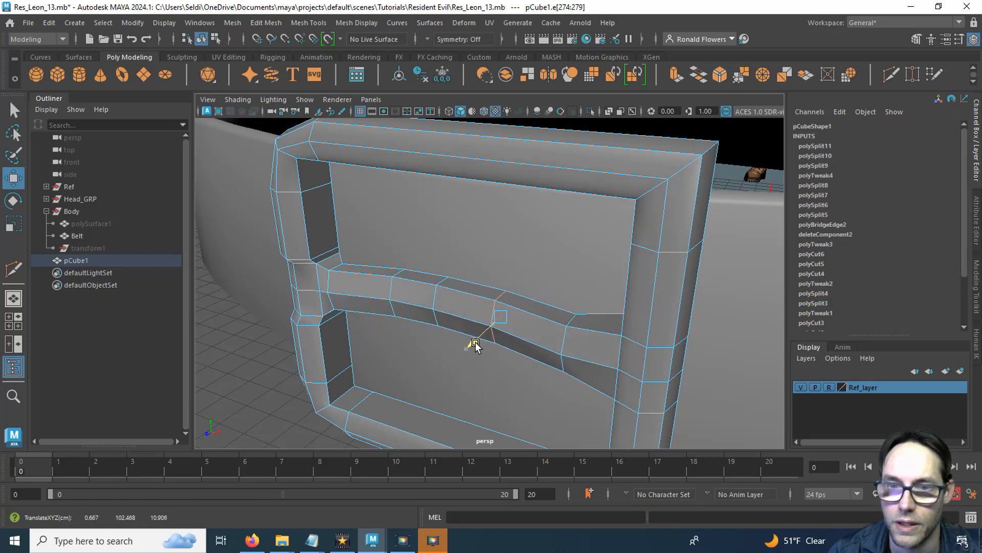
alt+drag(475, 346, 499, 344)
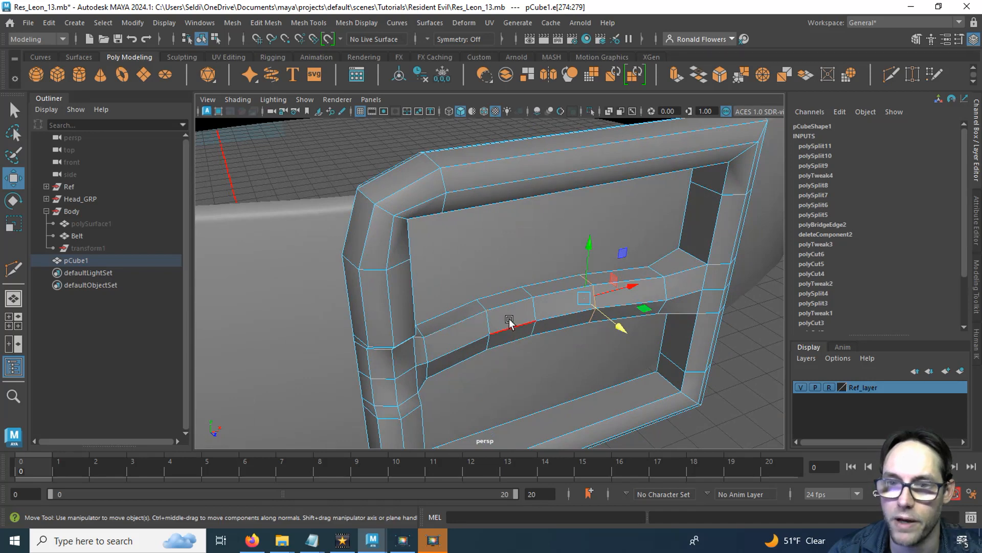
Step: Move the whole buckle back against the belt and slightly down, to Translate Y 102.235 and Translate Z 10.445
right_drag(512, 177, 563, 162)
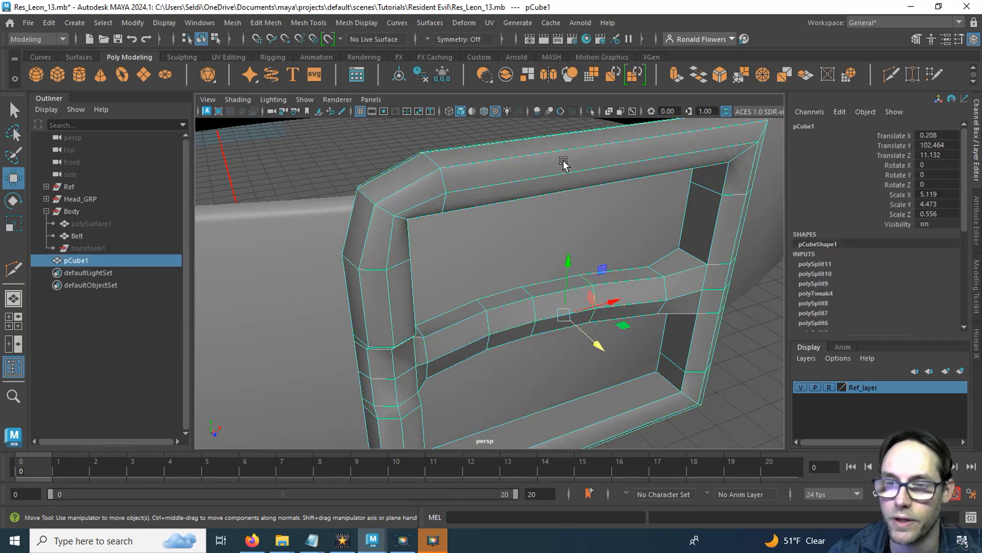
drag(591, 356, 489, 338)
drag(498, 237, 493, 242)
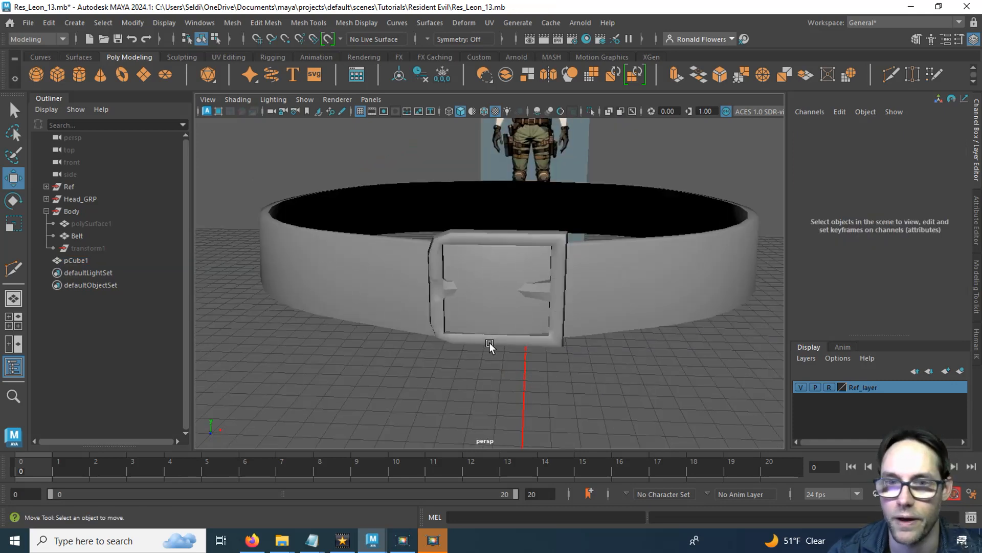
scroll(489, 346, up, 3)
alt+drag(392, 328, 325, 324)
click(390, 330)
scroll(503, 207, up, 3)
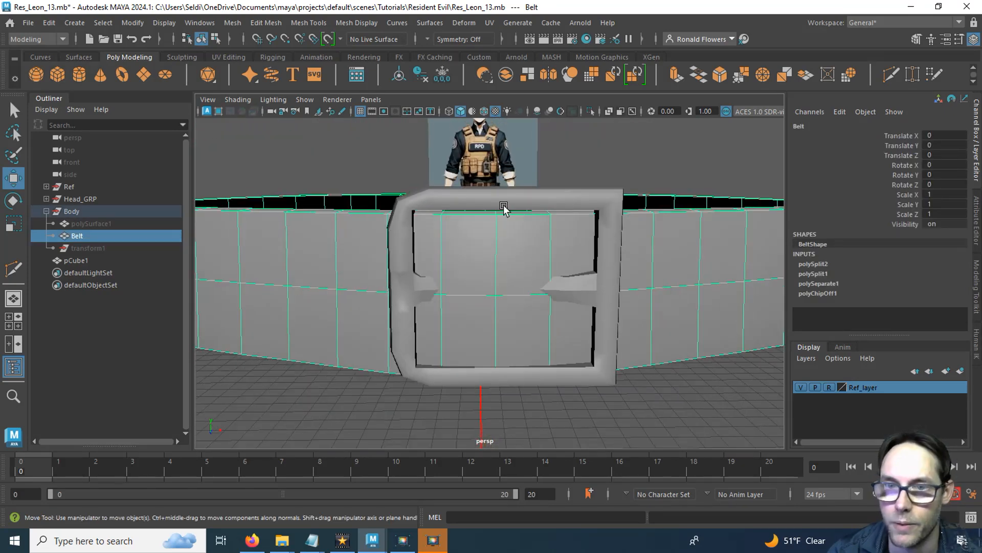
click(504, 207)
click(506, 240)
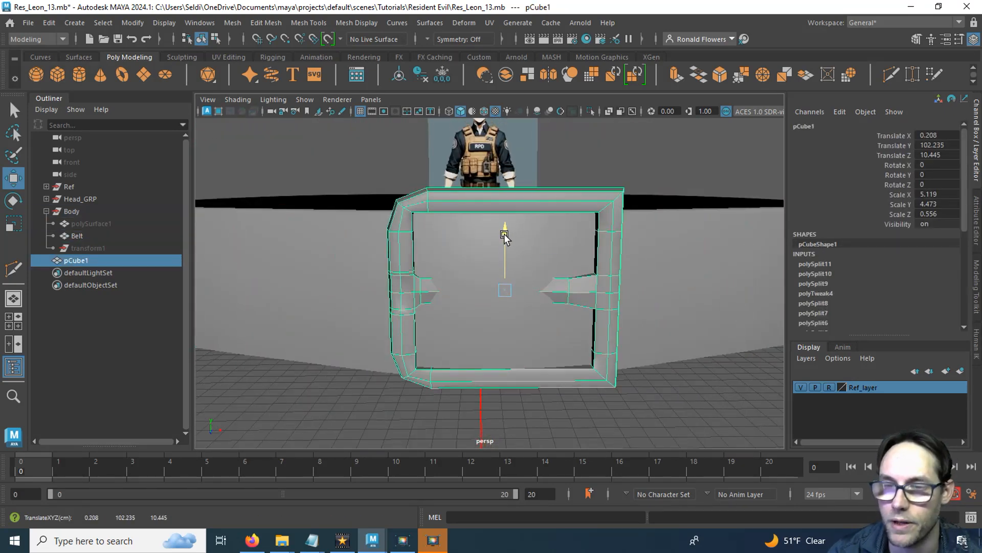
Step: Combine the belt and the buckle into a single mesh
shift+click(664, 264)
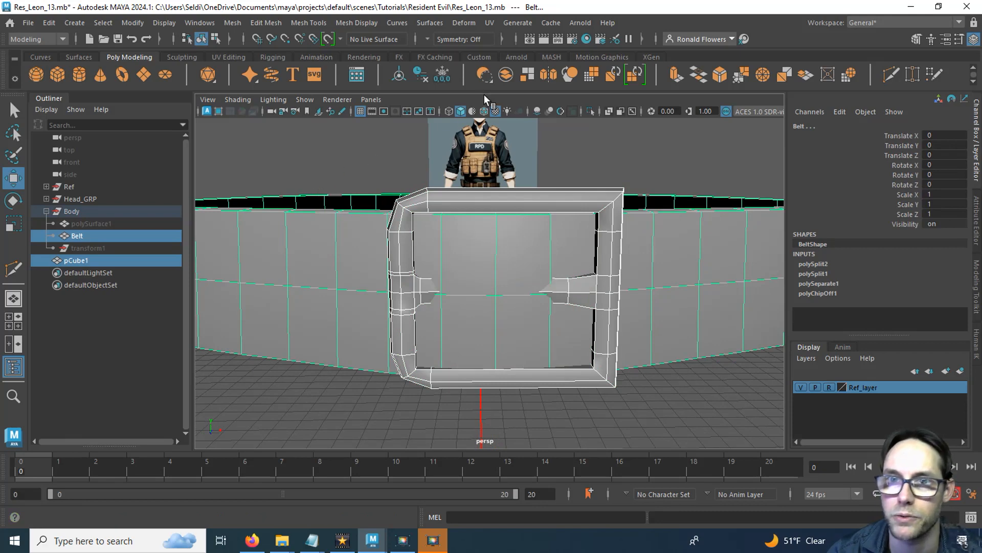
click(506, 74)
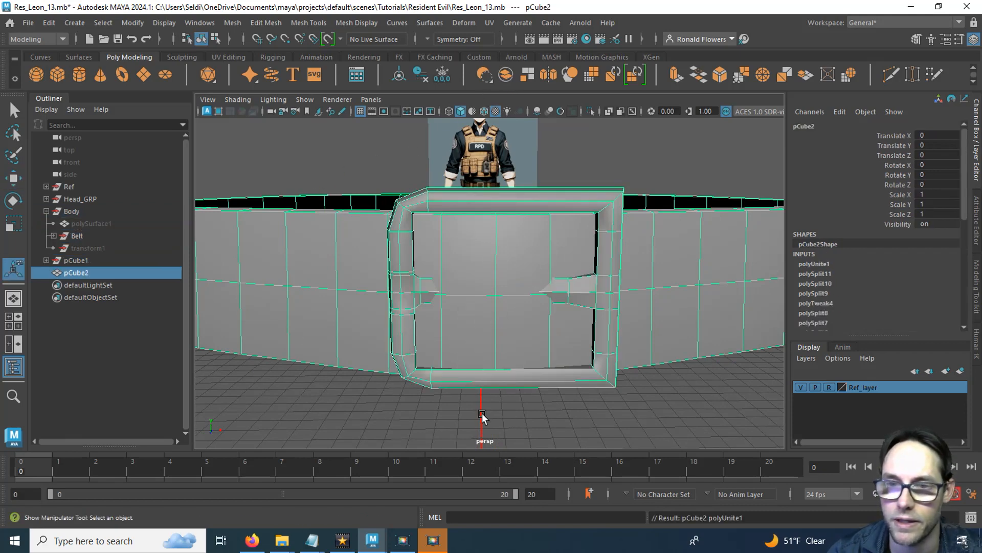
click(553, 432)
scroll(566, 410, down, 4)
alt+drag(570, 364, 514, 319)
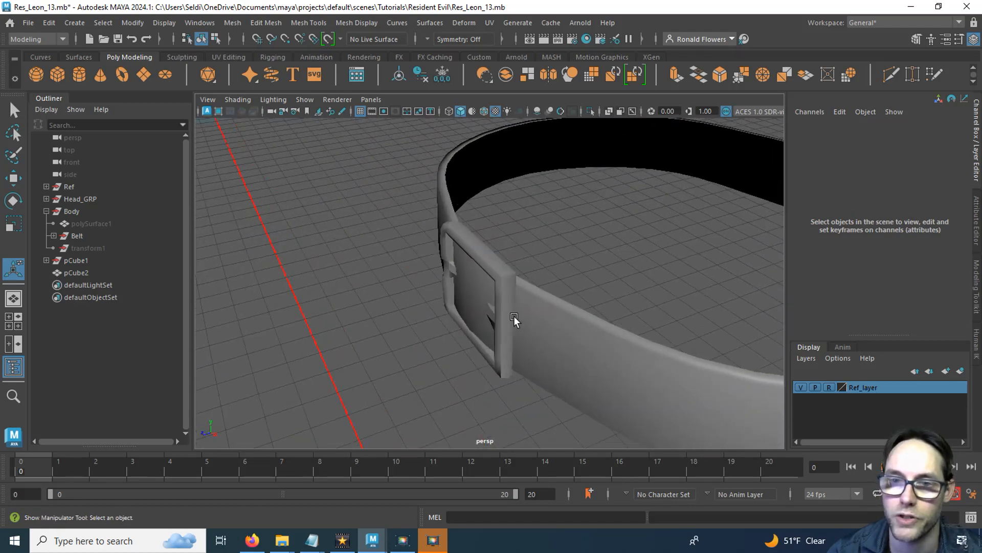
click(574, 321)
click(437, 390)
Step: Select the loop of rear faces on the buckle's frame, delete them, and return to object mode
click(508, 299)
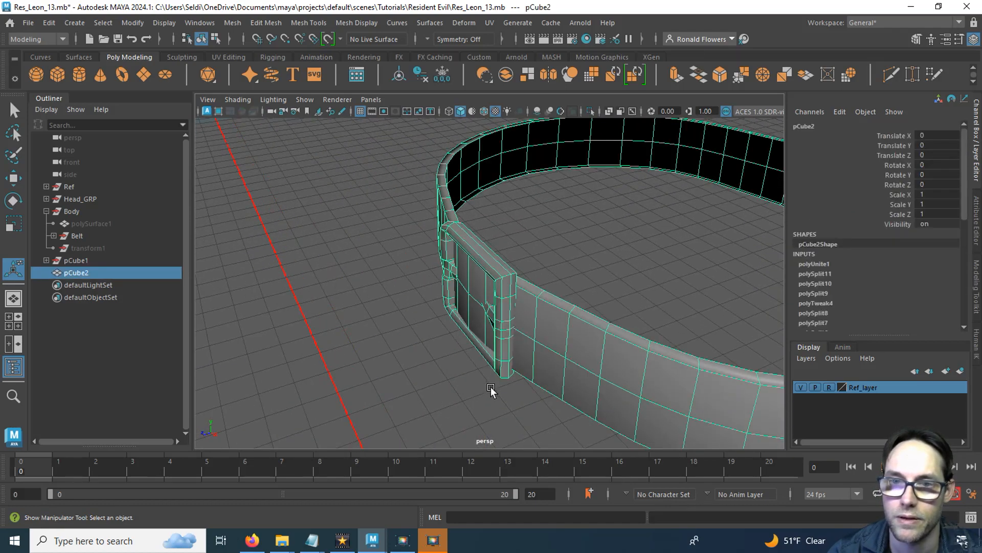
key(f)
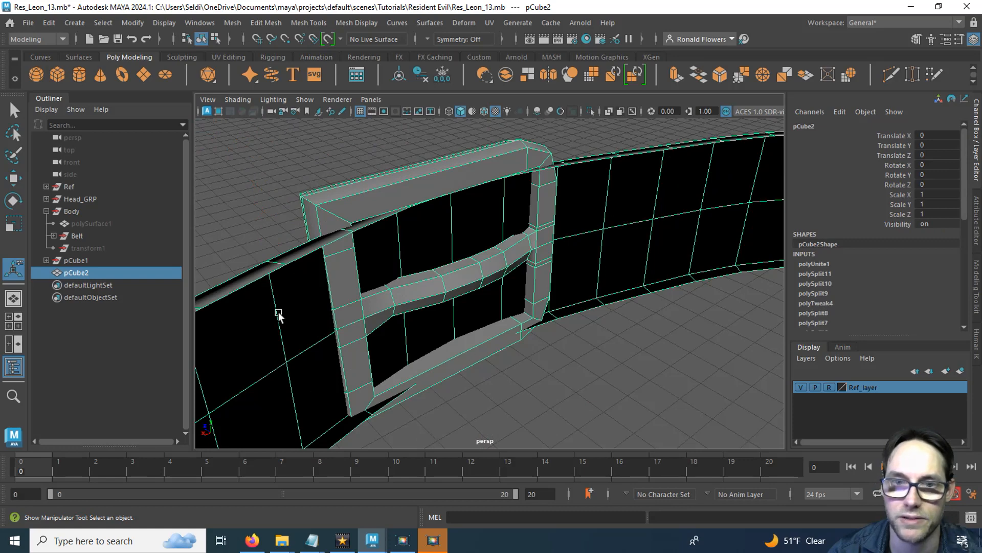
right_drag(363, 141, 362, 164)
key(q)
click(396, 186)
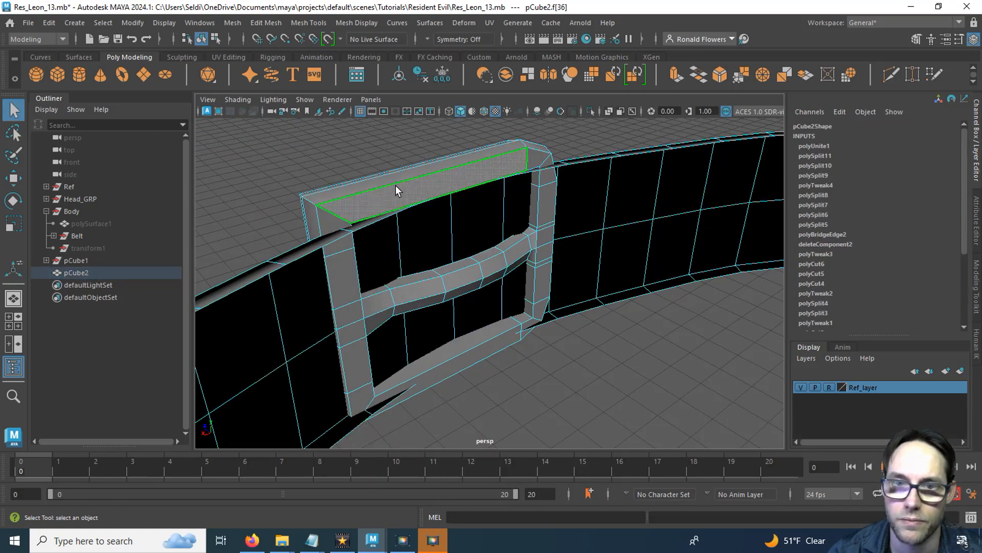
shift+double_click(330, 216)
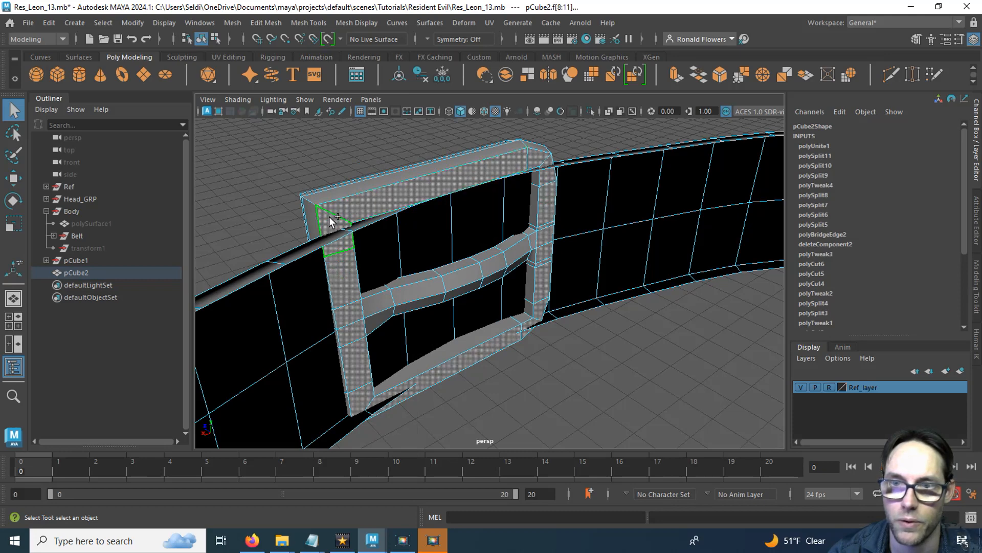
alt+drag(346, 326, 366, 292)
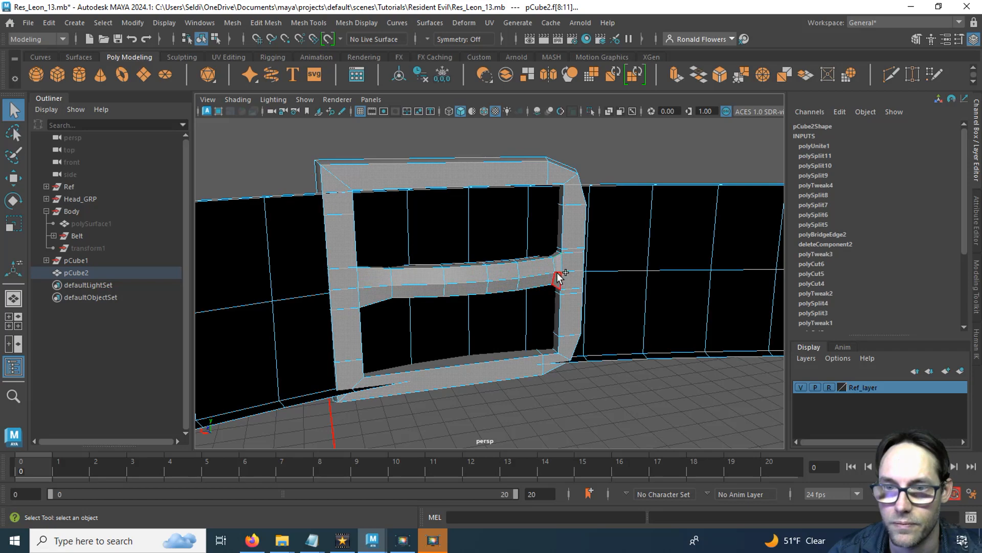
mouse_move(575, 408)
alt+mouse_down()
mouse_move(533, 367)
mouse_move(467, 358)
mouse_move(551, 408)
mouse_move(551, 423)
mouse_move(578, 430)
mouse_move(557, 412)
alt+mouse_up()
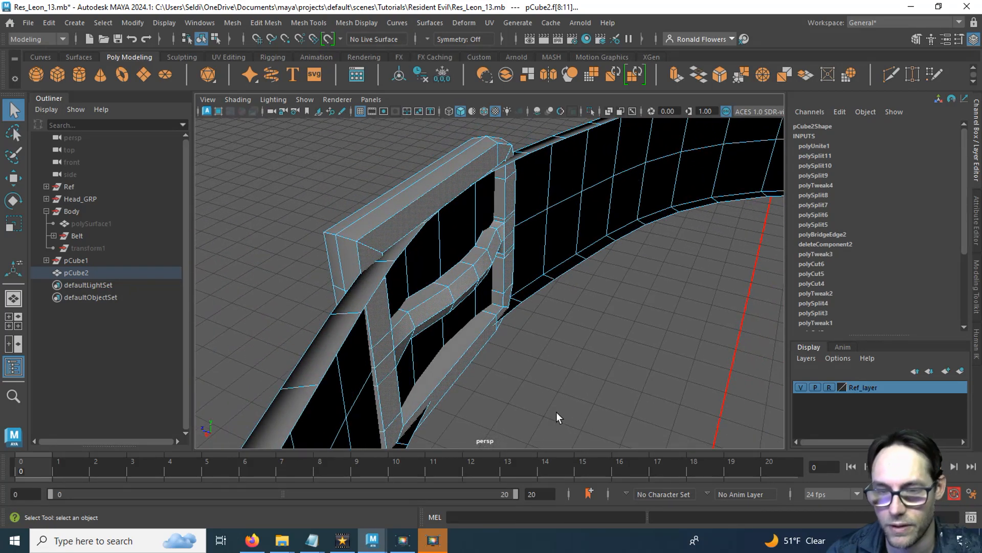
key(Delete)
scroll(446, 388, down, 2)
alt+drag(446, 388, 443, 347)
right_drag(514, 247, 553, 162)
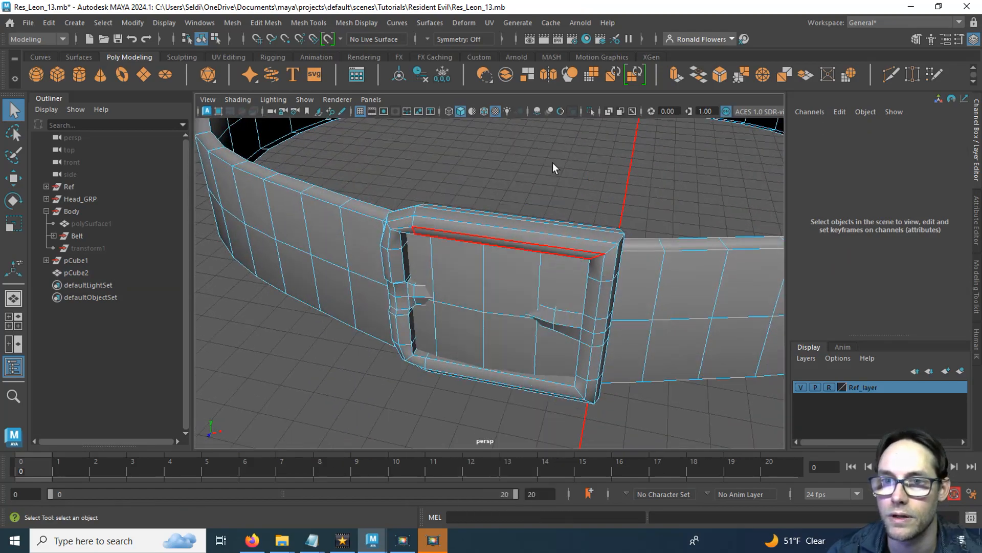
click(538, 201)
scroll(474, 314, down, 5)
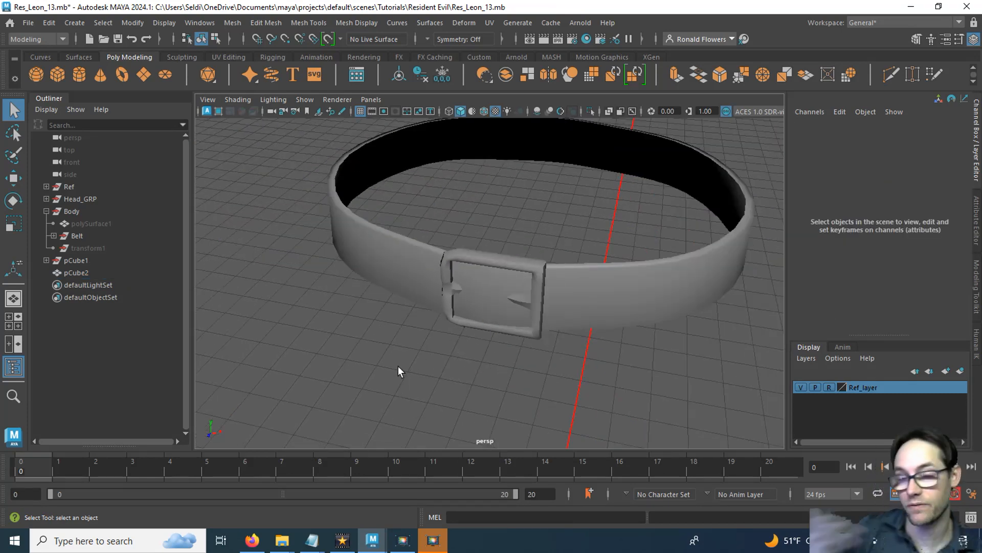
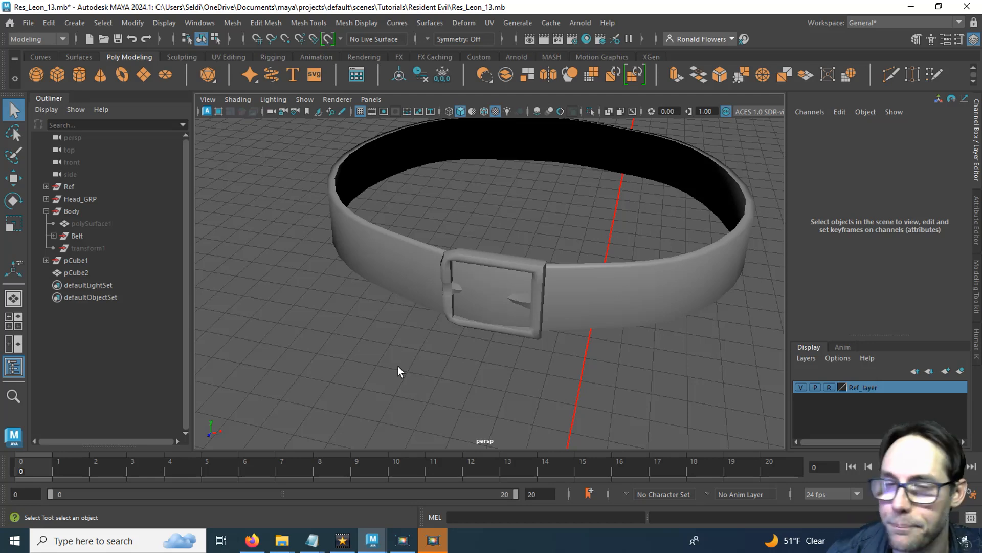
Step: Rename the combined belt and buckle mesh to Belt and save the scene
scroll(397, 362, down, 5)
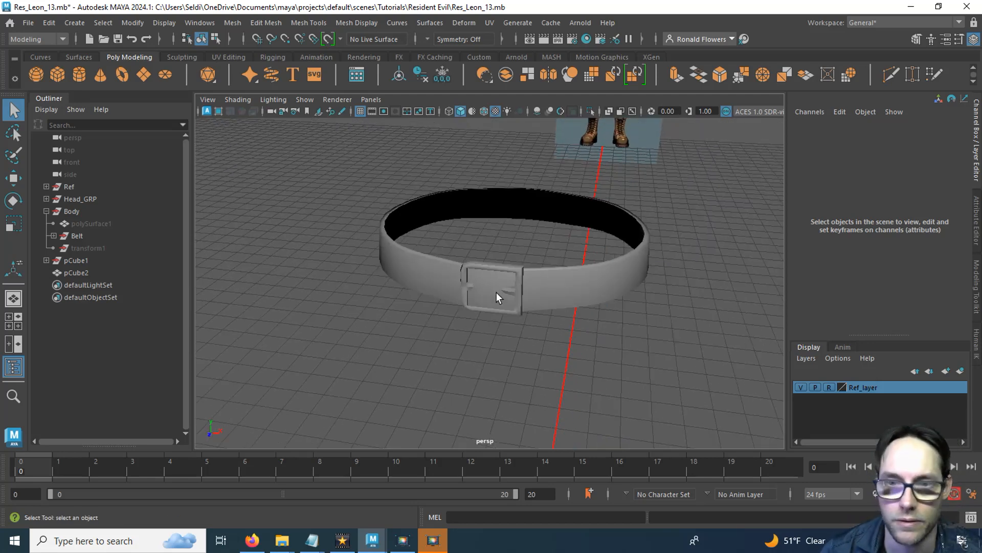
click(488, 295)
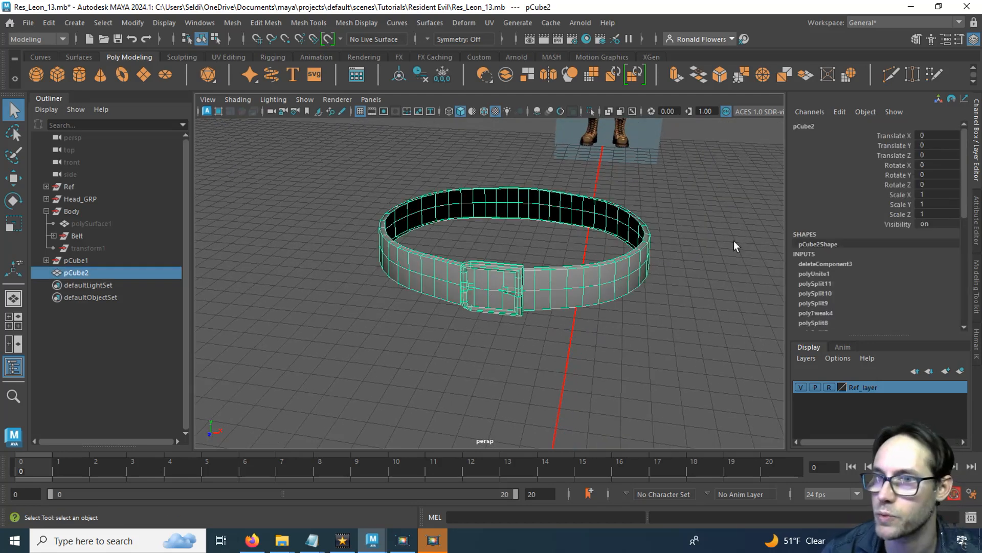
double_click(804, 126)
text(Belt)
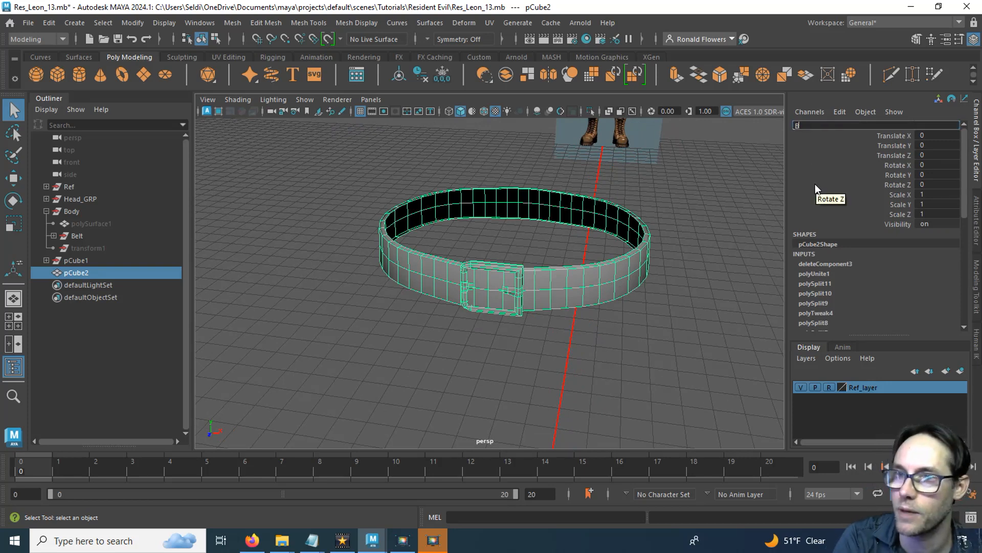
key(Return)
key(ctrl+s)
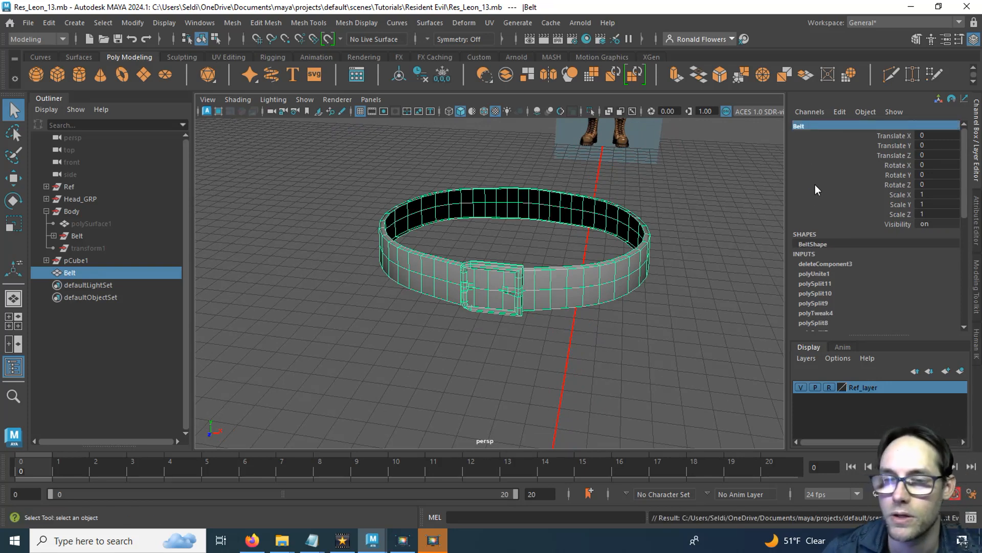
Step: Unhide the body mesh polySurface1 in the Body group and check how the belt sits on the character
scroll(647, 340, down, 3)
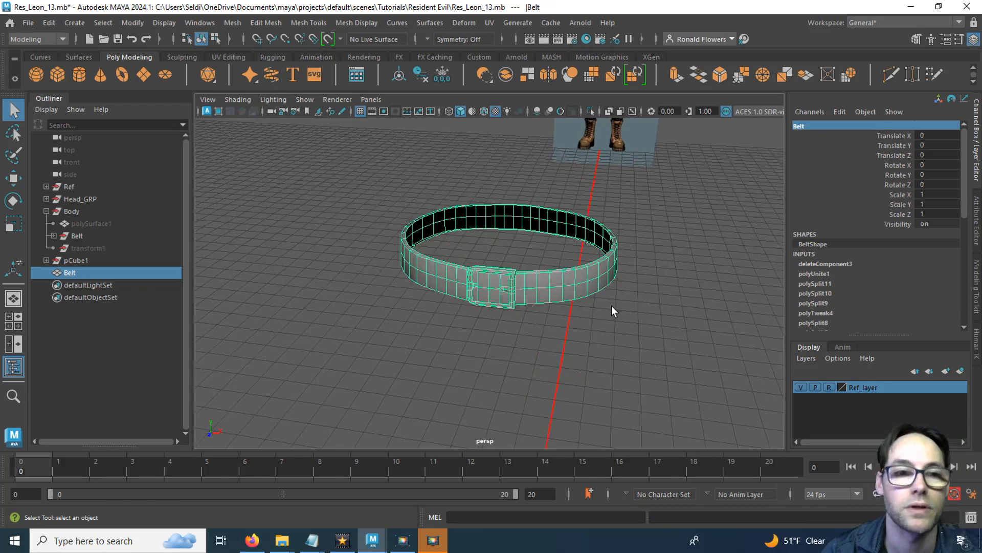
click(54, 236)
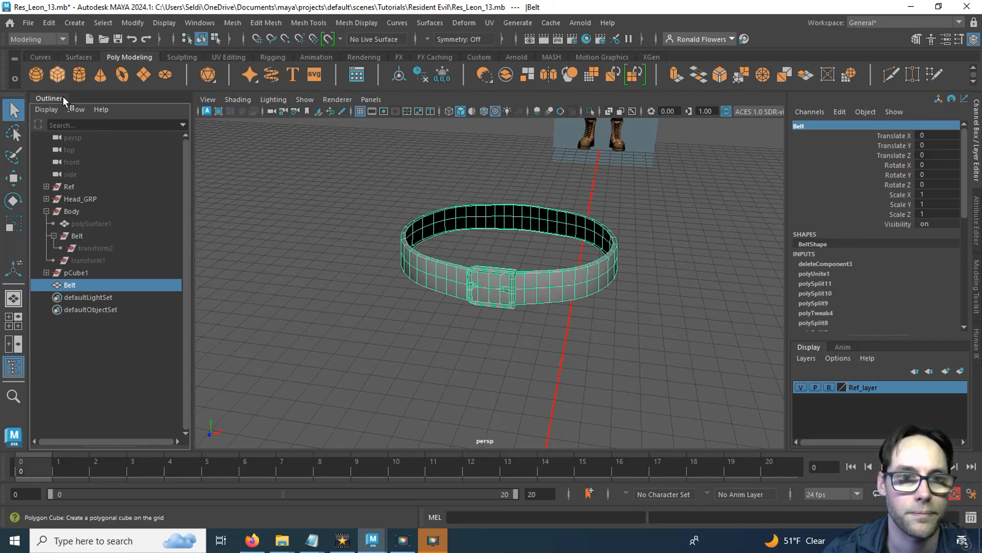
click(89, 225)
key(h)
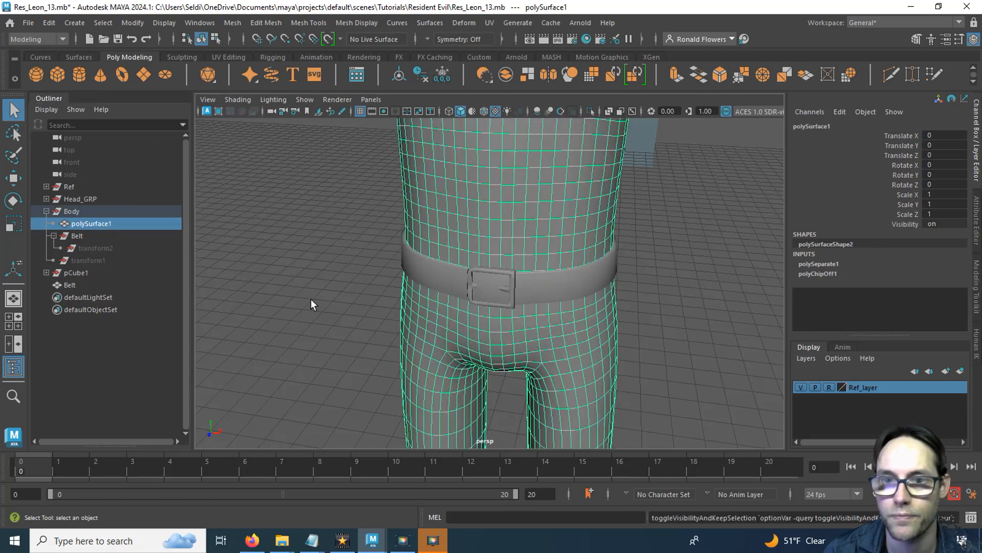
click(342, 291)
scroll(342, 292, down, 9)
scroll(390, 294, up, 3)
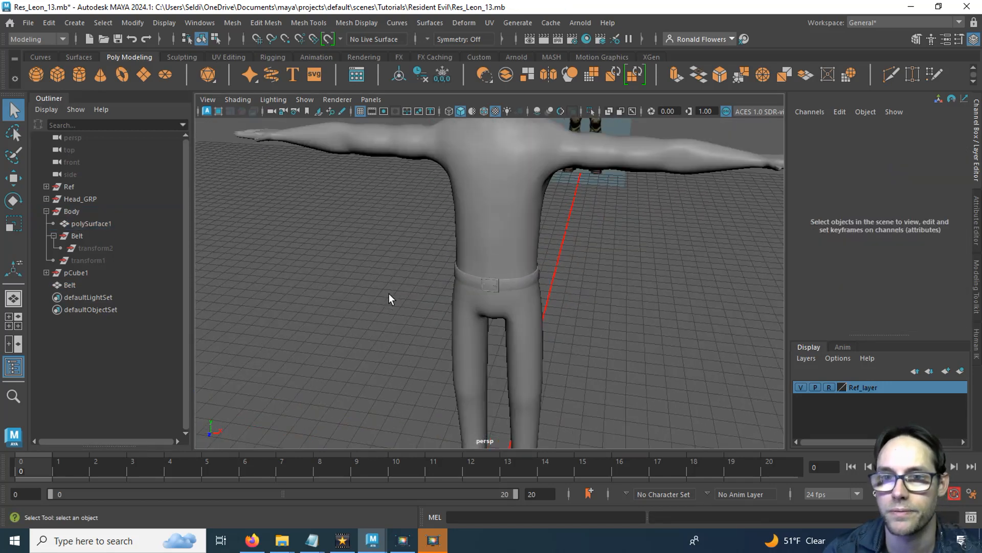
alt+middle_drag(416, 235, 398, 308)
mouse_move(398, 308)
alt+mouse_down()
mouse_move(461, 286)
mouse_move(413, 298)
alt+mouse_up()
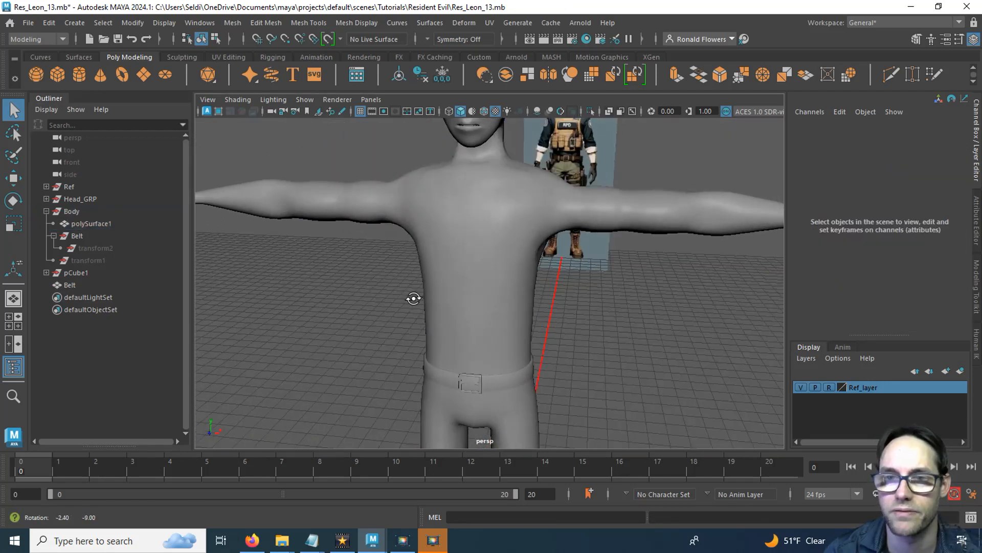
Step: Switch the body mesh to face mode and box-select the torso faces from neck base to waist in the front view
click(500, 241)
scroll(503, 245, down, 3)
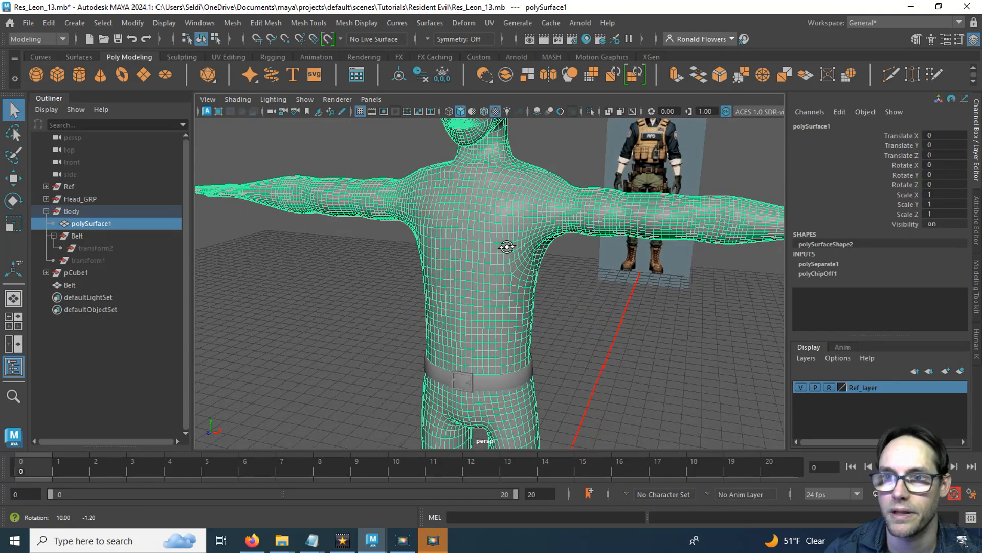
key(space)
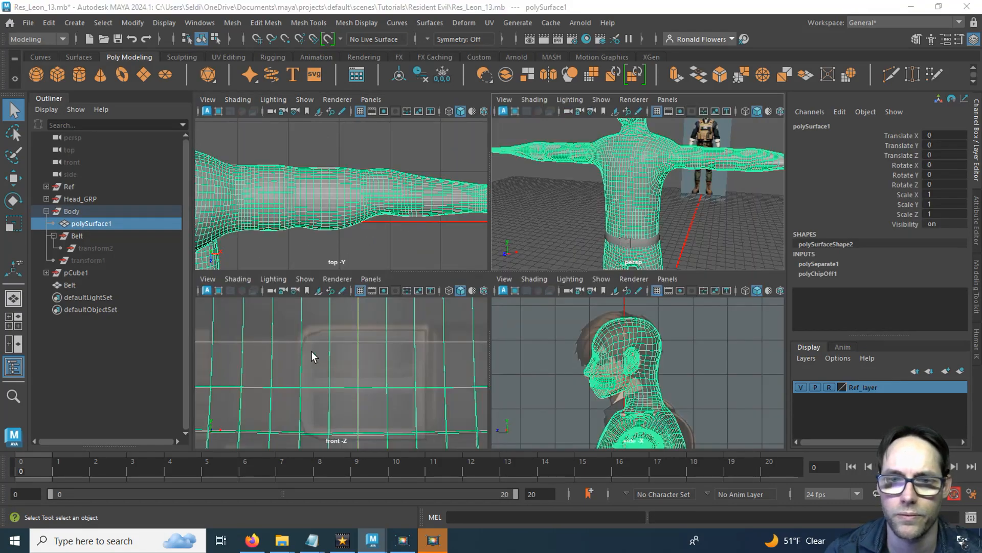
key(space)
scroll(366, 332, down, 5)
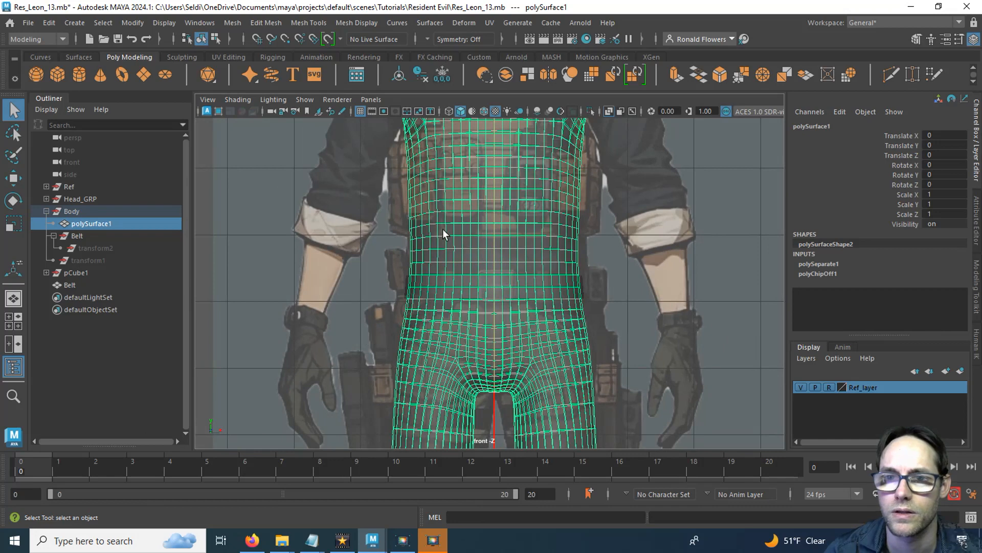
alt+middle_drag(443, 229, 416, 366)
right_click(454, 271)
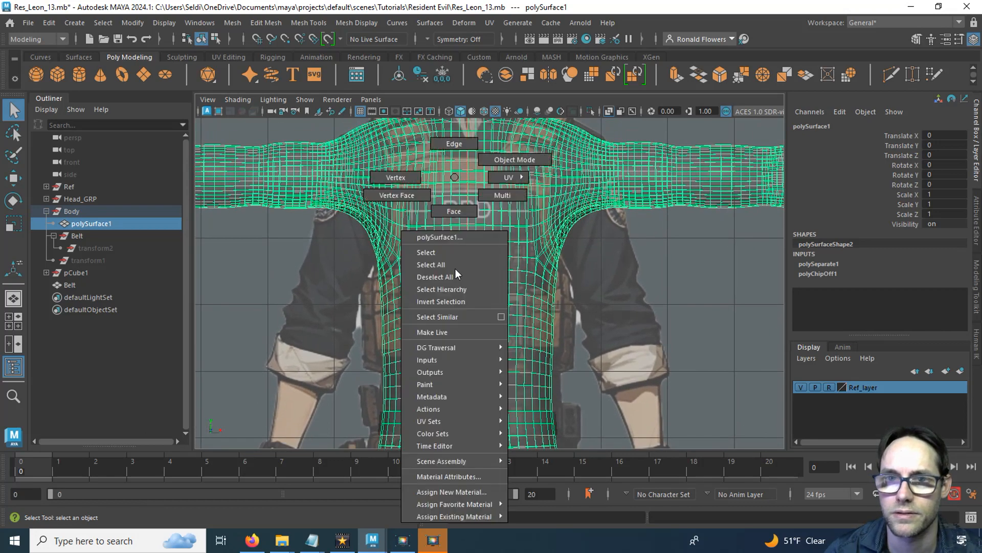
click(460, 212)
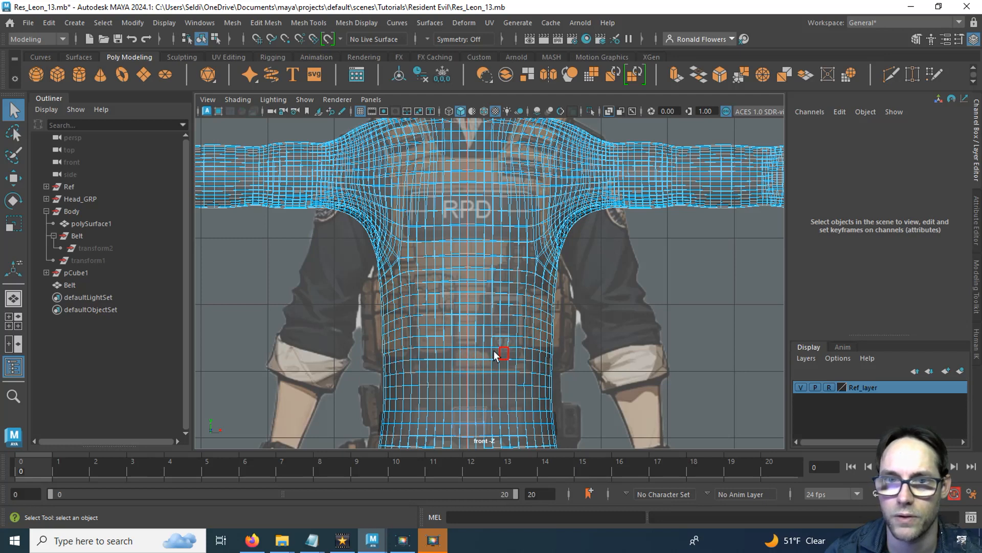
alt+middle_drag(332, 343, 329, 388)
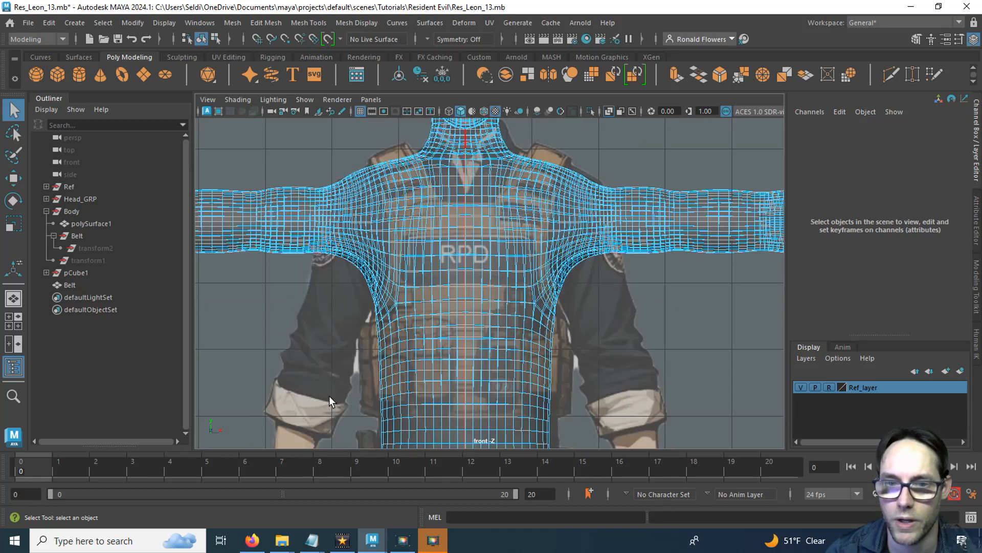
drag(330, 396, 603, 151)
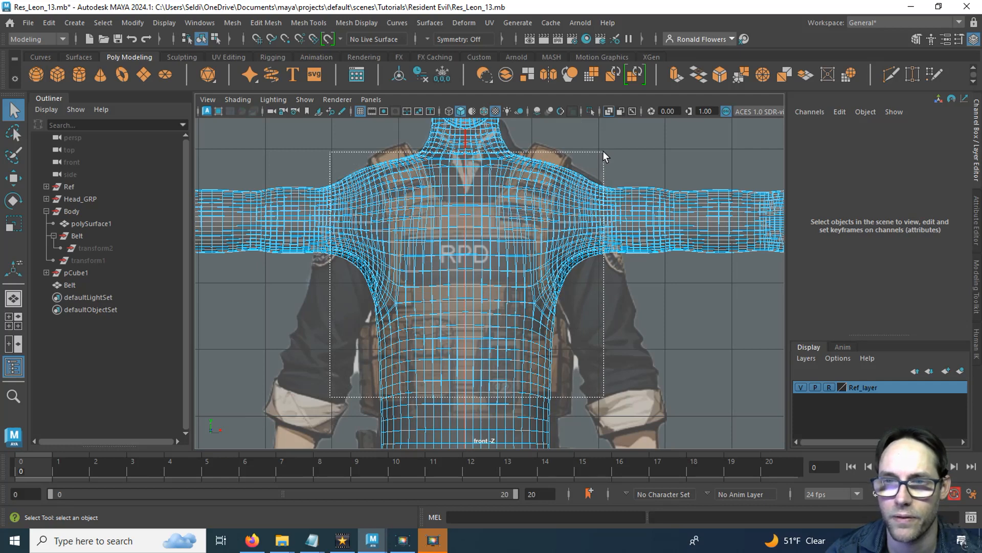
drag(603, 152, 603, 152)
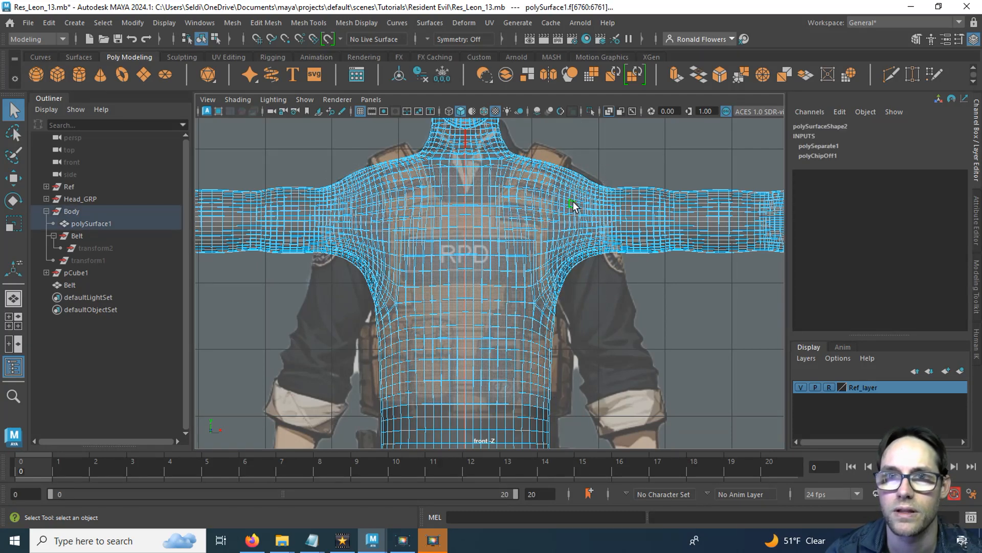
Step: Set symmetry to Object X and inspect the selected faces around the body's sides, shoulder and armpit
click(426, 38)
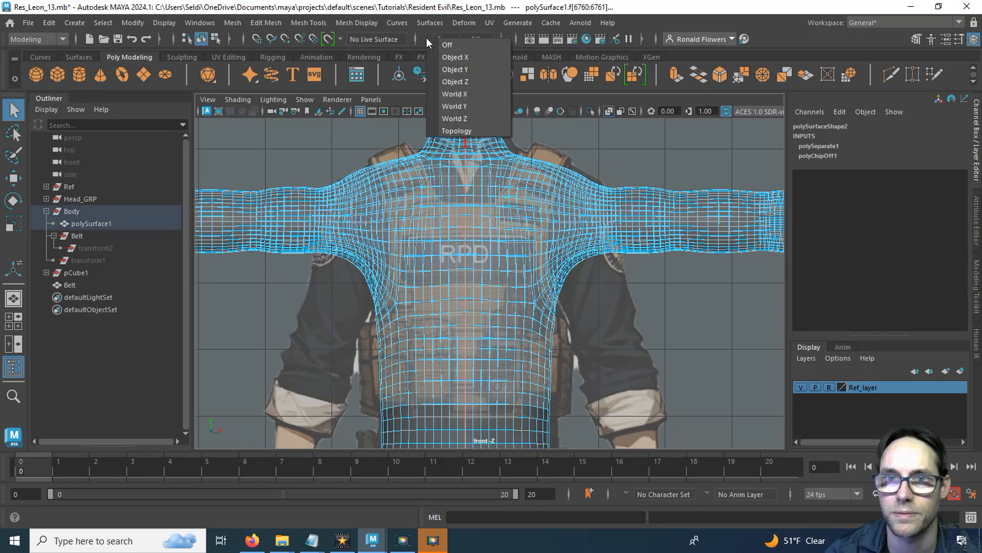
click(446, 56)
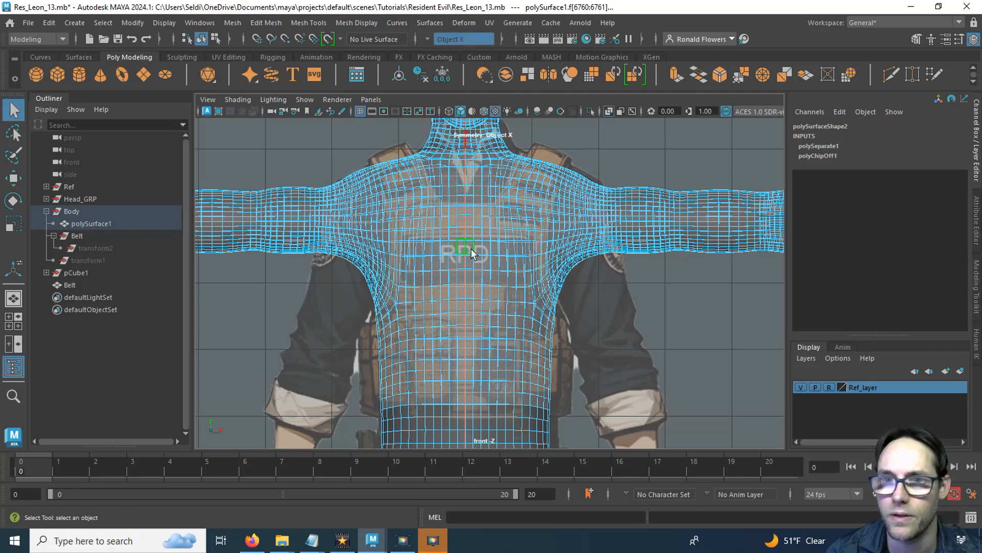
key(space)
key(space)
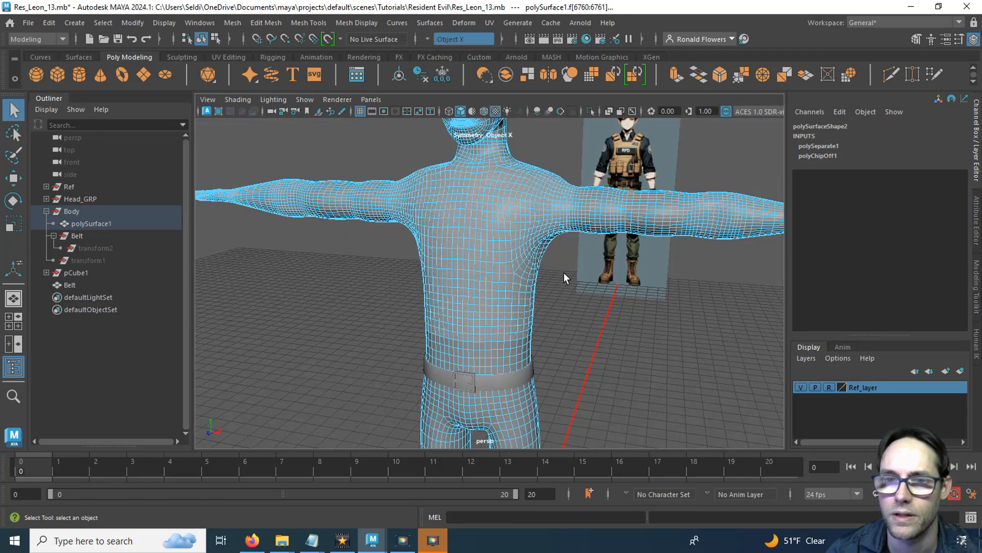
scroll(564, 273, up, 3)
alt+drag(581, 263, 485, 351)
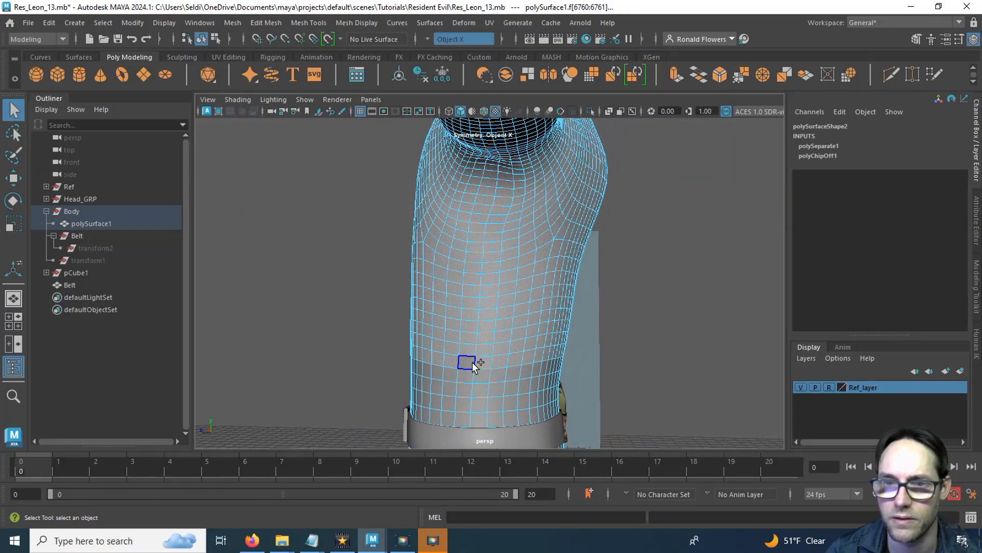
alt+drag(320, 324, 408, 331)
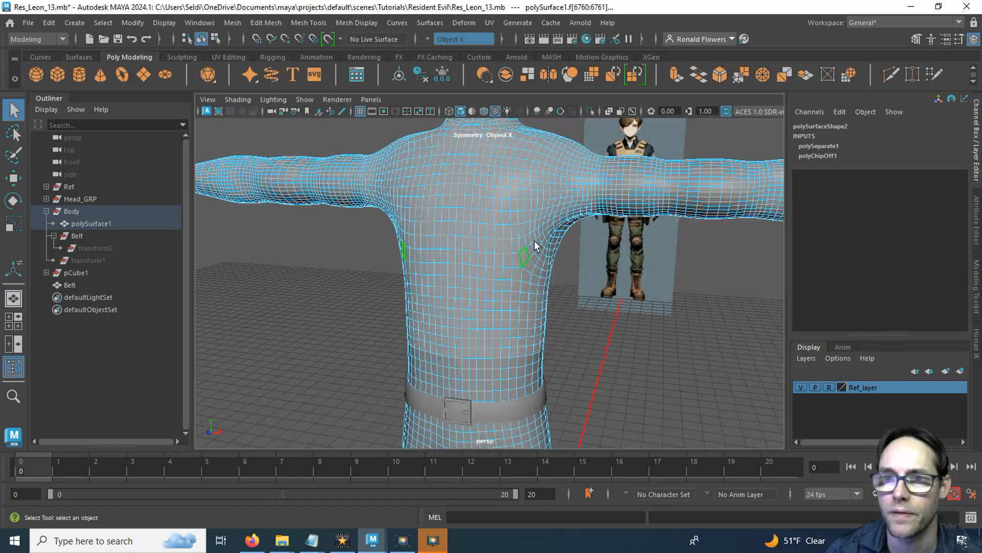
alt+middle_drag(534, 240, 505, 293)
scroll(506, 290, up, 3)
alt+middle_drag(512, 243, 494, 303)
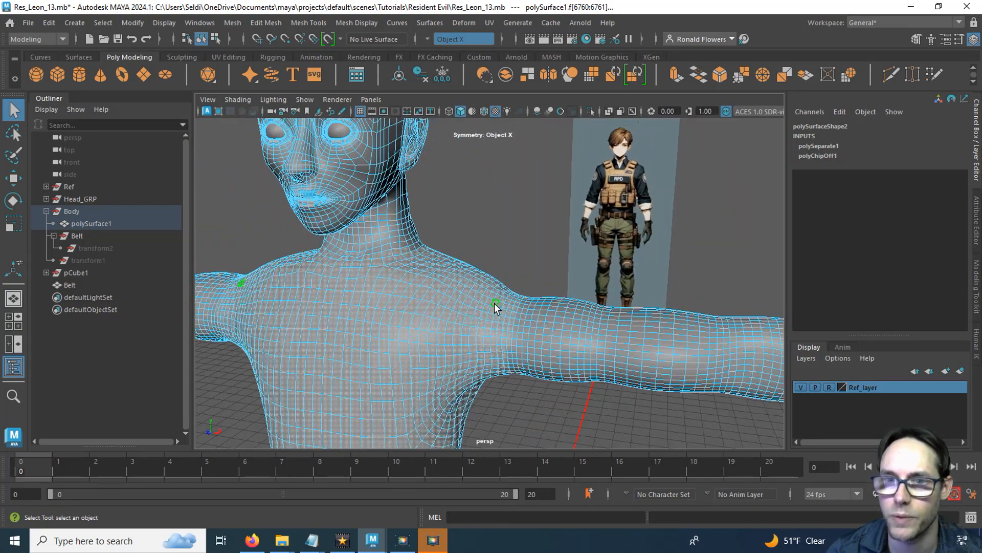
alt+drag(506, 318, 379, 353)
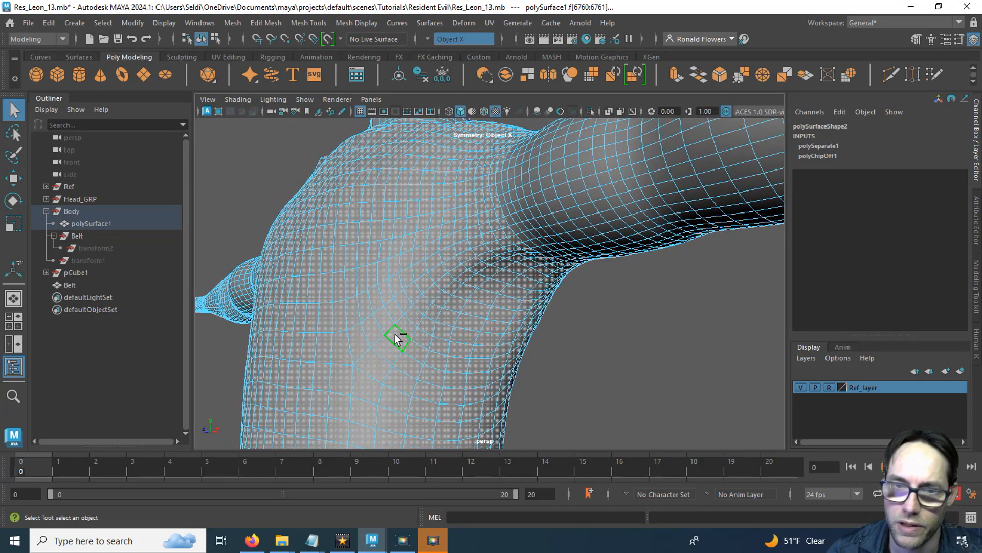
click(397, 339)
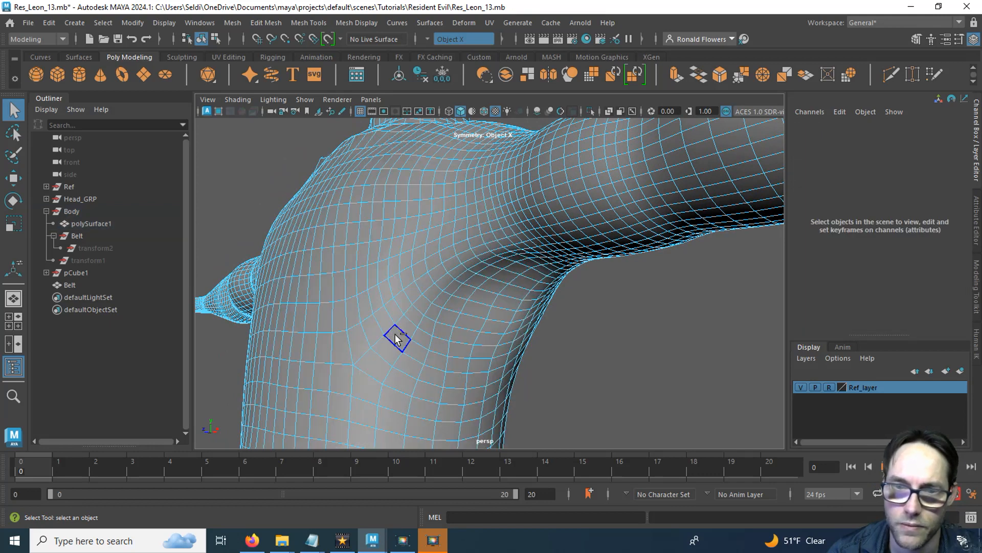
key(ctrl+z)
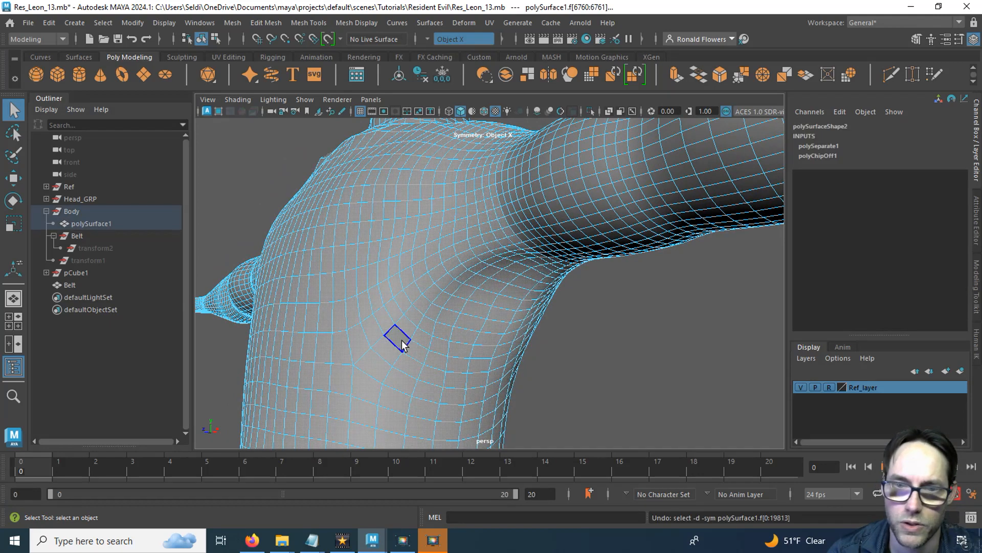
key(ctrl+z)
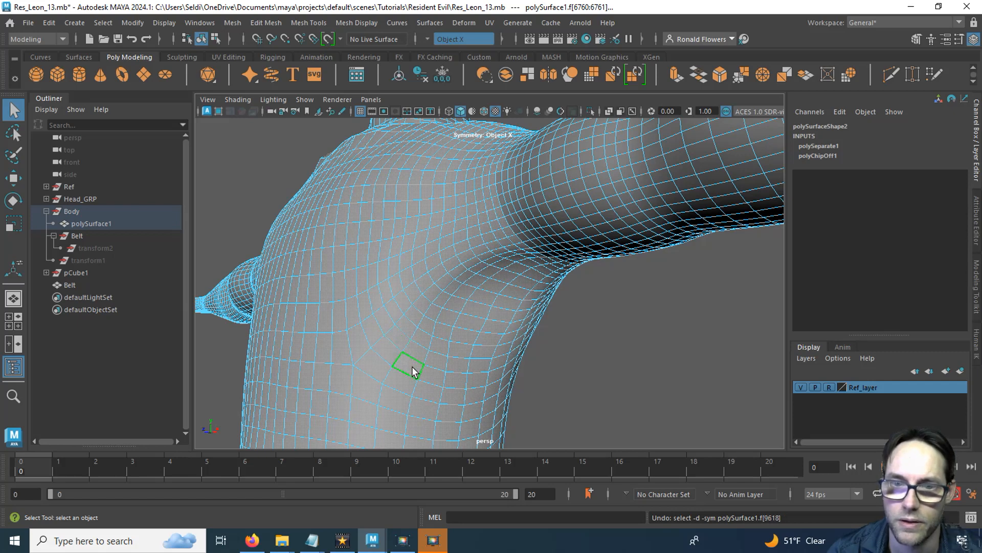
Step: Deselect the face loop around the armhole and the outer shoulder faces so the selection matches the reference vest's width
click(401, 334)
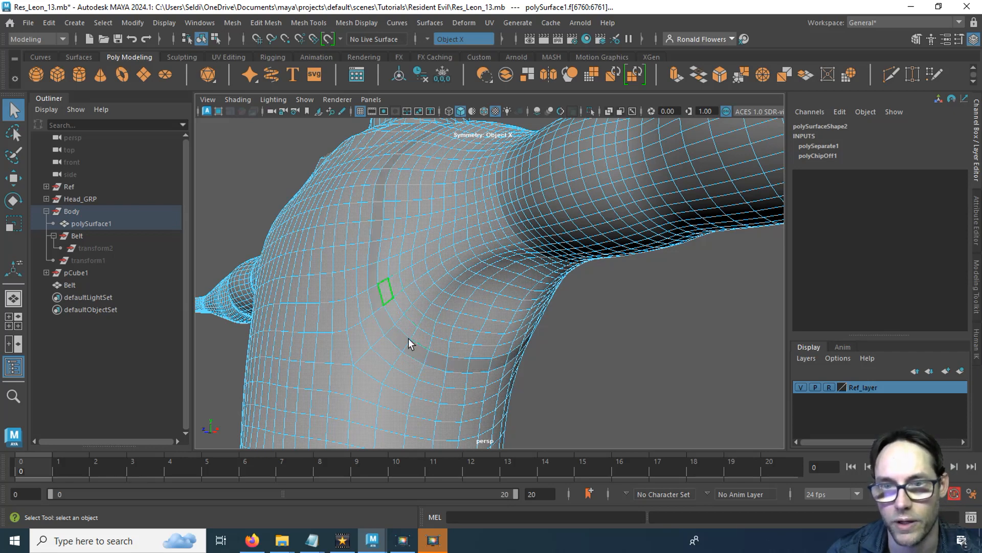
alt+drag(412, 285, 416, 318)
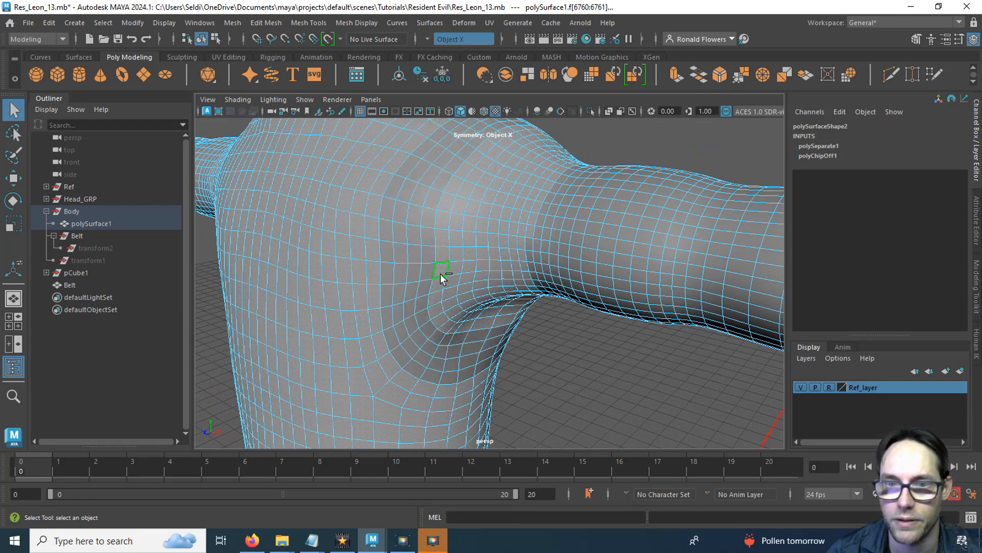
scroll(438, 284, down, 10)
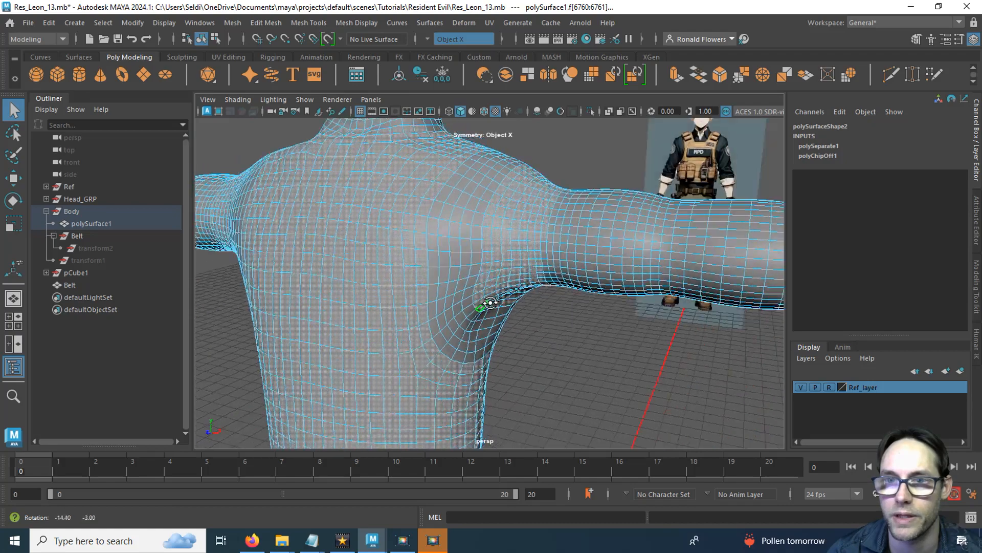
key(space)
key(space)
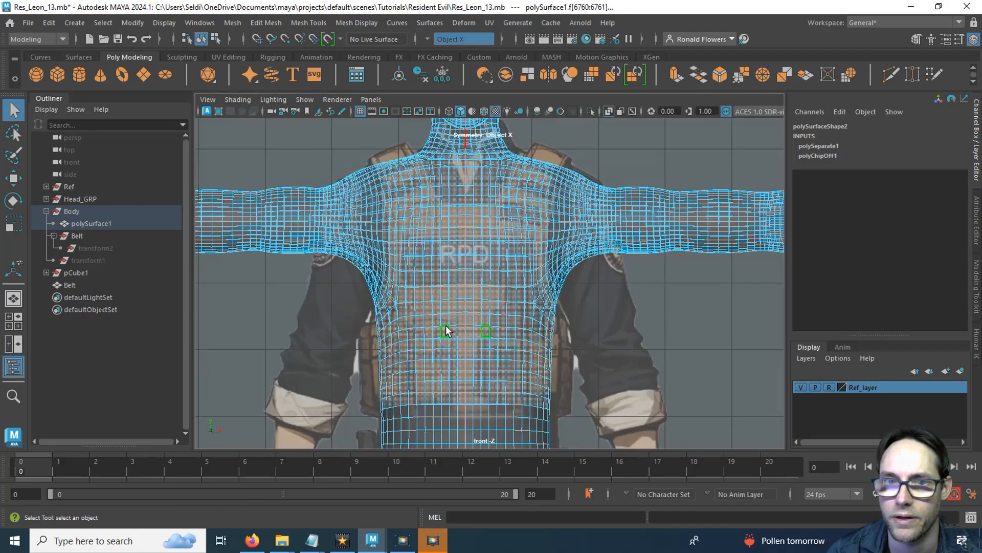
scroll(450, 319, up, 3)
alt+middle_drag(454, 314, 314, 428)
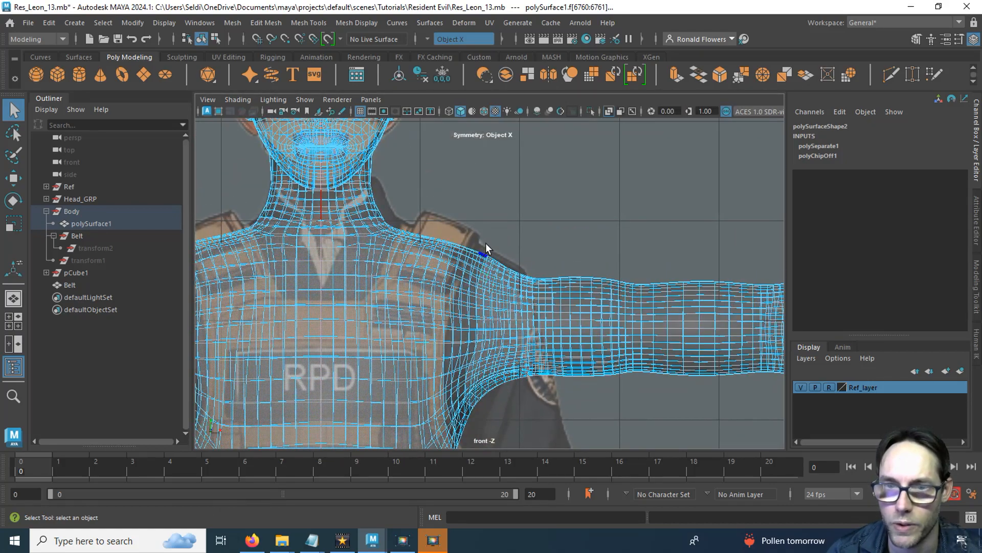
drag(471, 232, 556, 407)
Step: Deselect the faces around the neck and upper chest to leave a square neckline opening for the vest
key(space)
key(space)
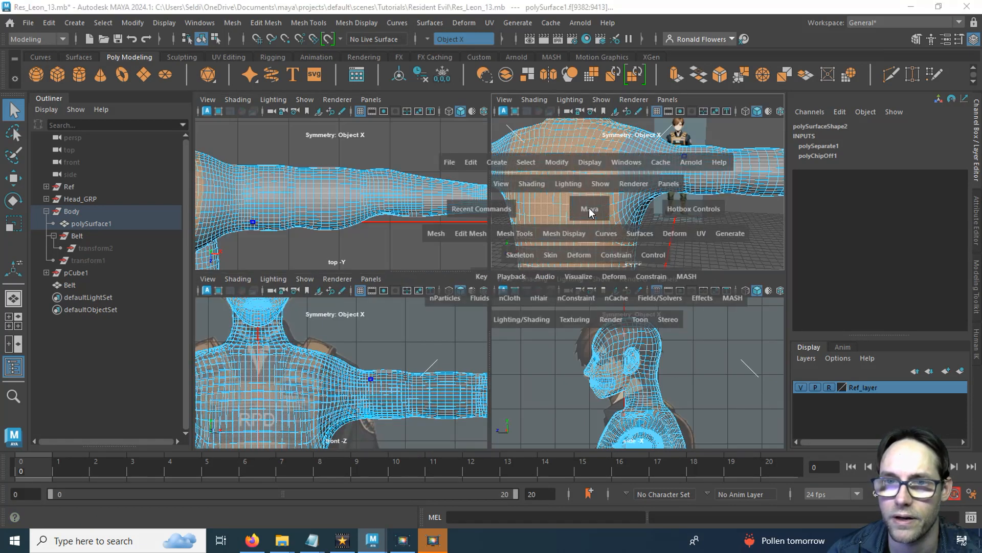
key(space)
alt+drag(475, 269, 489, 286)
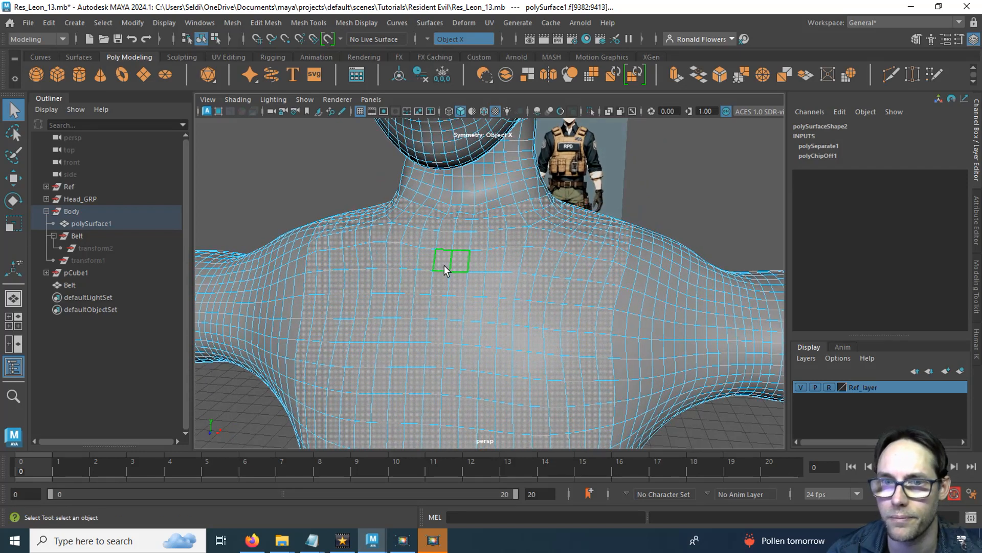
alt+drag(444, 266, 394, 292)
ctrl+click(352, 290)
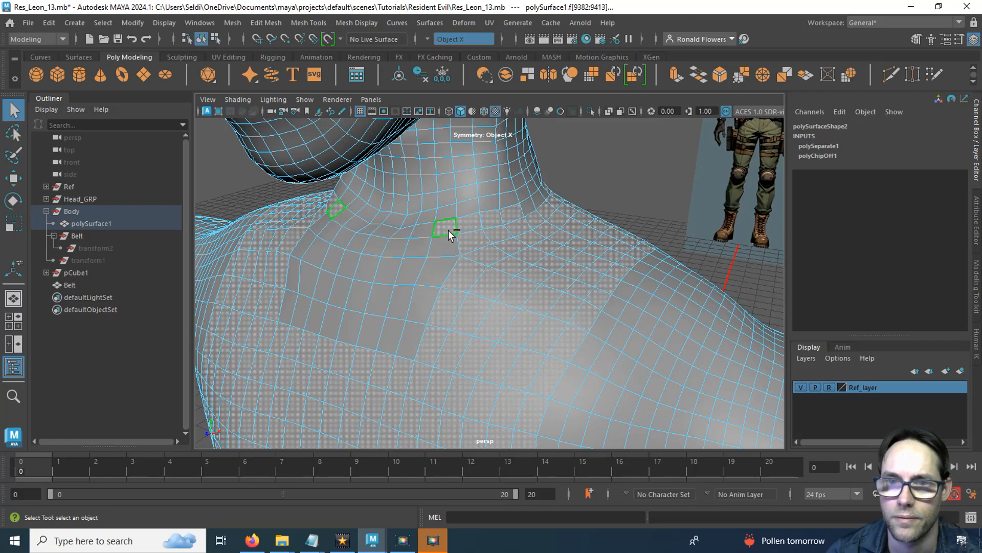
mouse_move(472, 245)
alt+mouse_down()
mouse_move(368, 254)
mouse_move(490, 251)
alt+mouse_up()
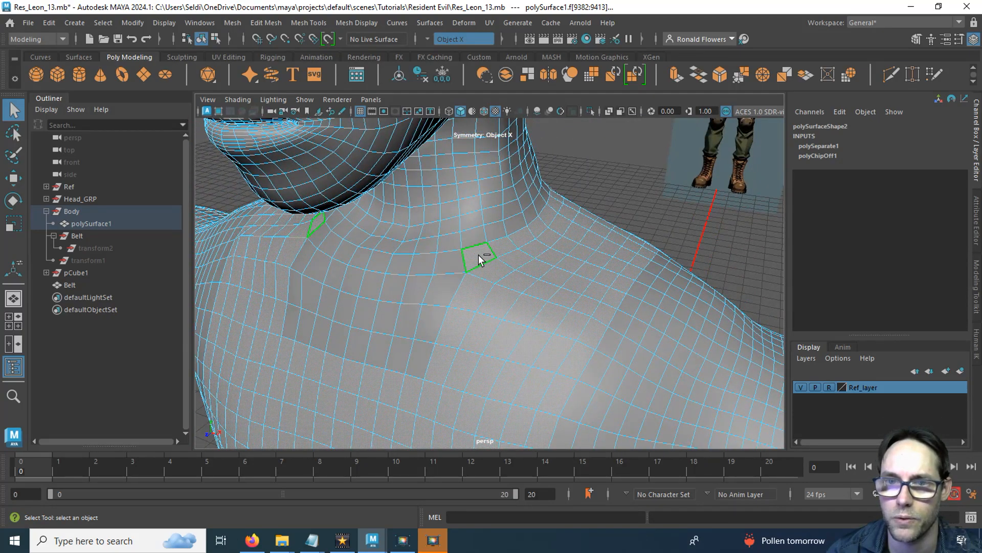
alt+drag(576, 257, 450, 271)
Step: Extract the selected torso faces into a separate mesh and return to object mode
key(f)
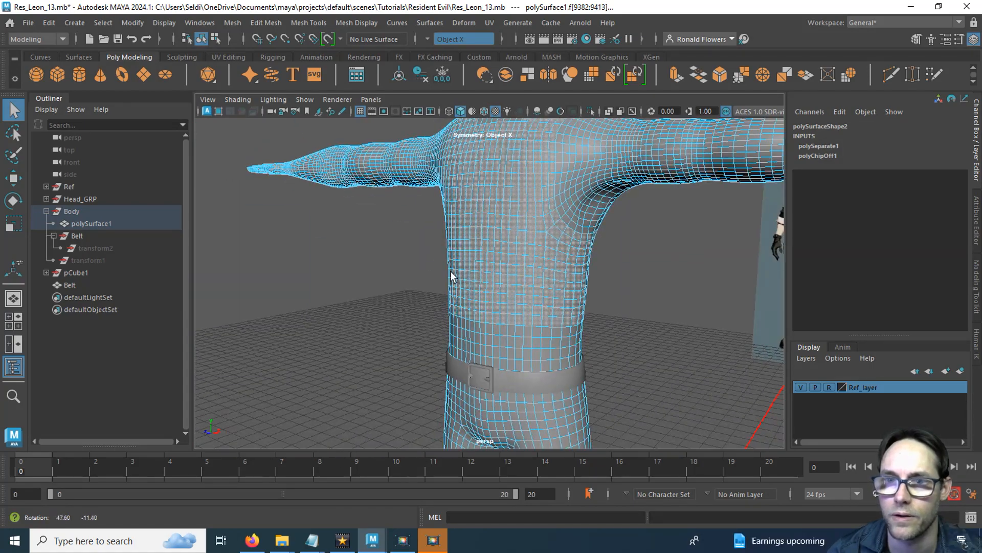
alt+middle_drag(451, 271, 456, 356)
alt+drag(455, 355, 488, 361)
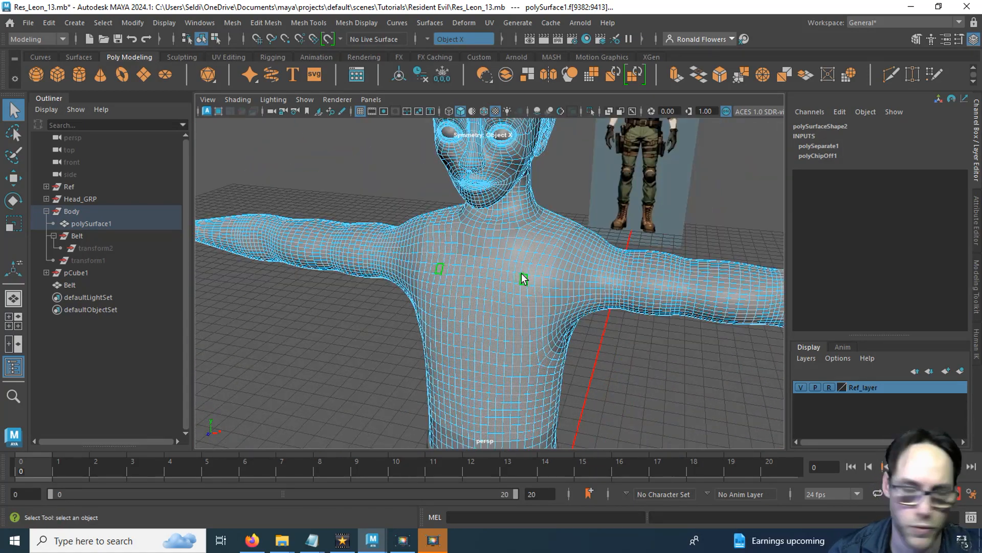
shift+right_drag(522, 274, 518, 448)
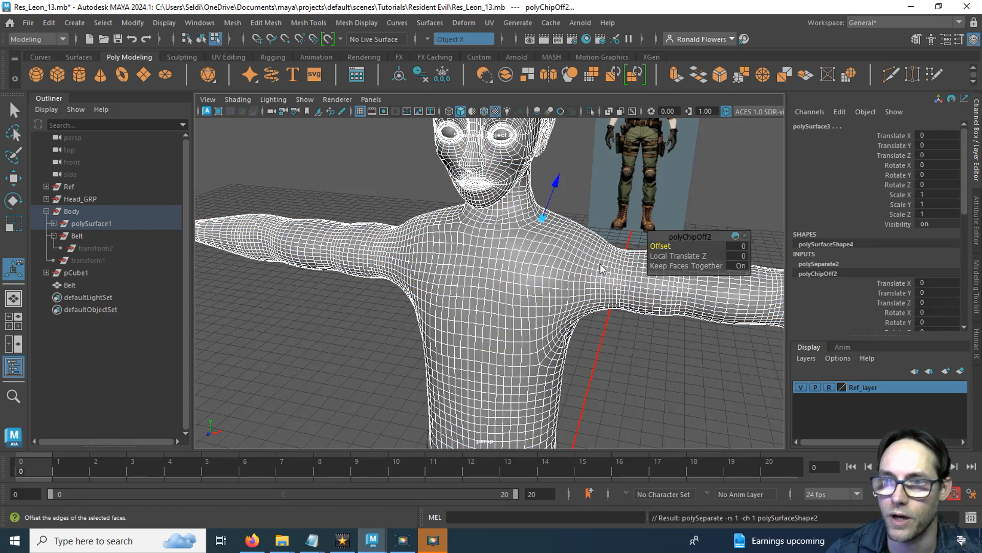
right_drag(596, 222, 640, 155)
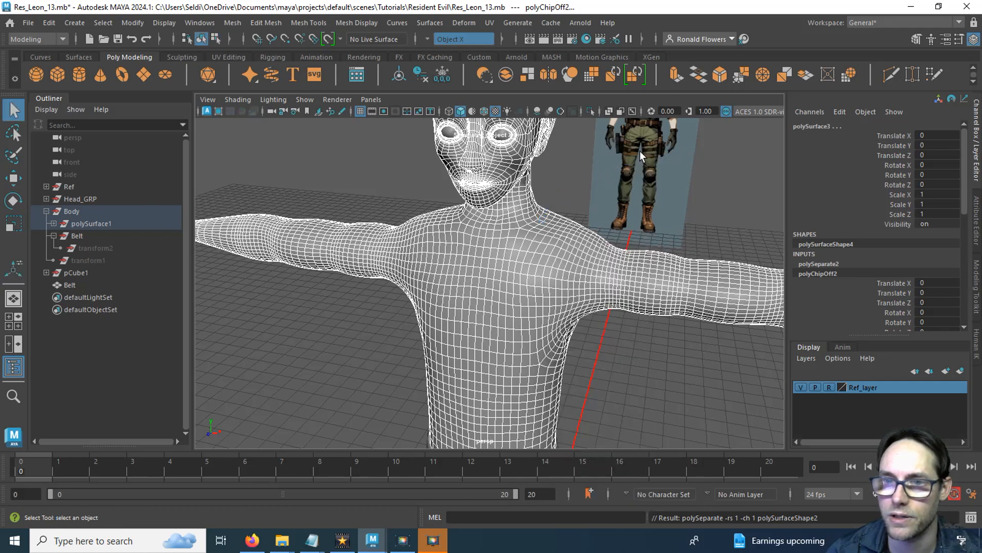
Step: Hide the remaining body mesh so only the extracted vest piece stays in view, and save the scene
click(605, 281)
key(h)
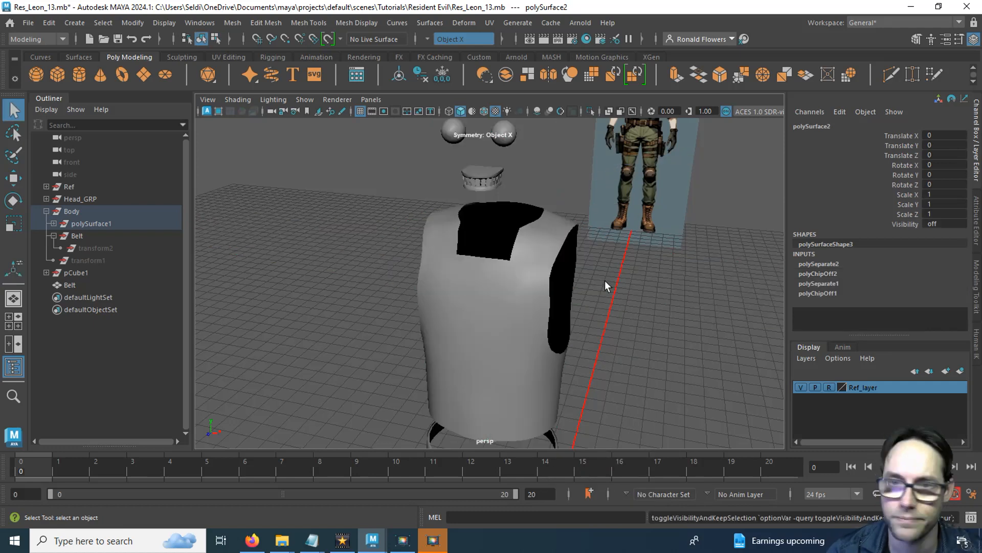
key(ctrl+s)
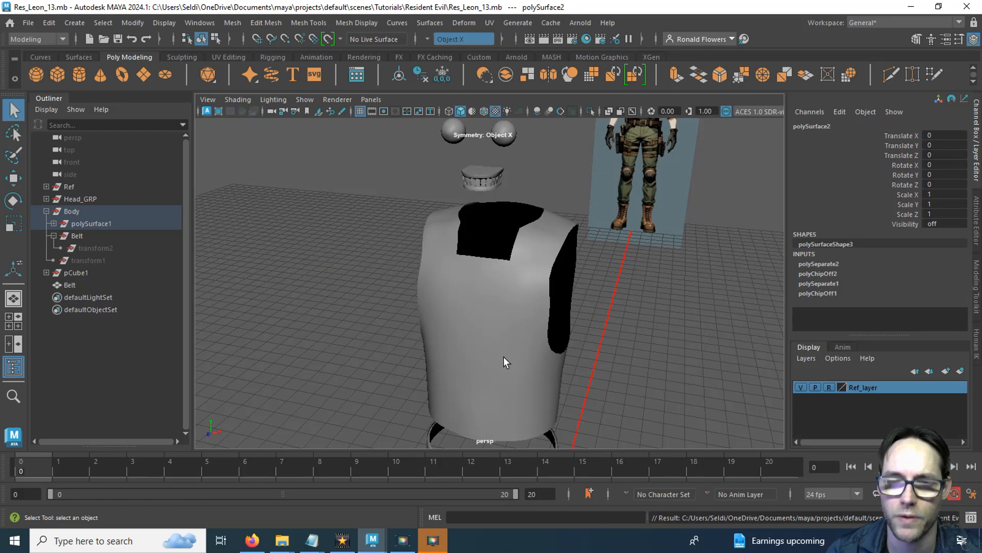
Step: Select the extracted vest mesh and switch it to edge mode for editing around the shoulder straps
click(510, 304)
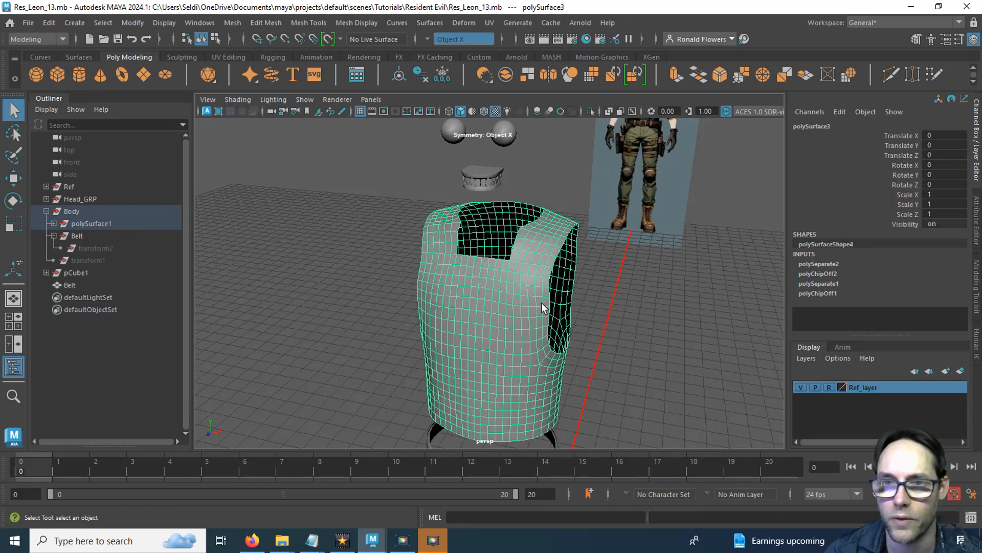
right_click(524, 266)
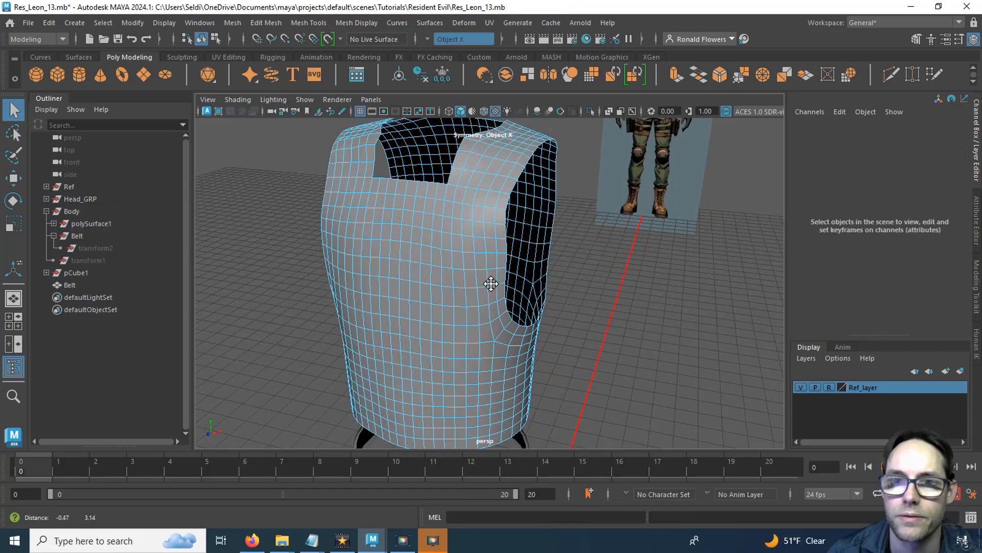
alt+middle_drag(489, 283, 498, 323)
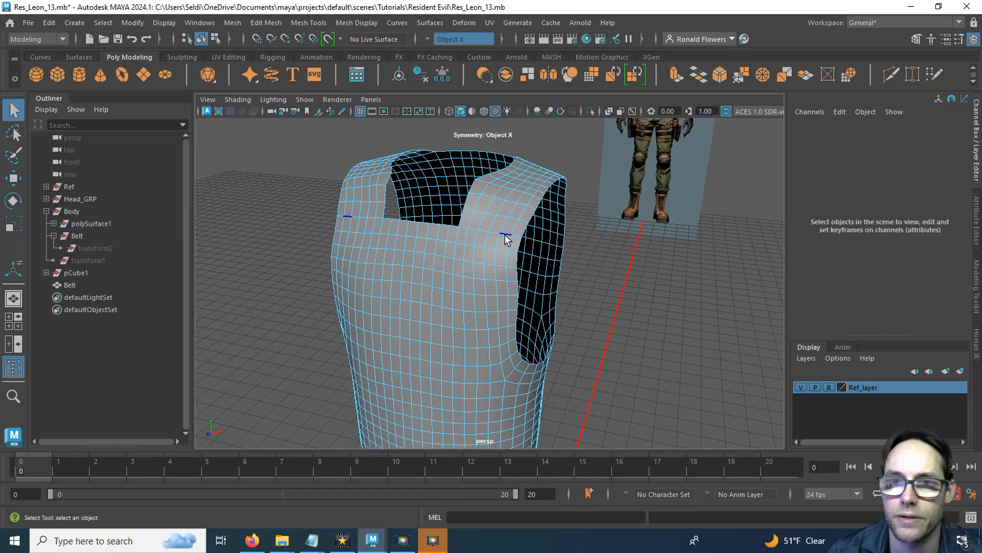
Step: Switch the vest mesh to vertex mode and select the border vertices around its neck opening and both armholes
right_drag(504, 235, 450, 199)
scroll(488, 279, up, 3)
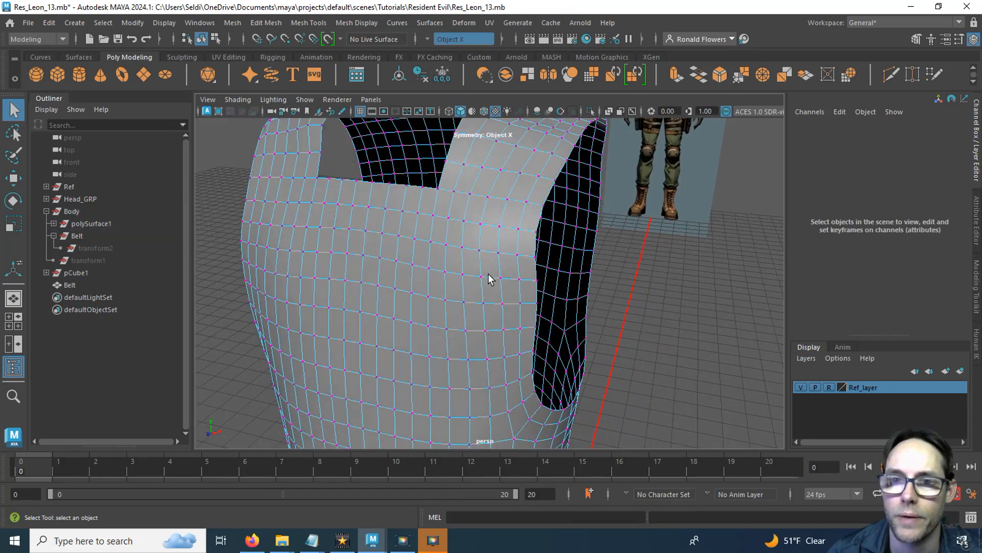
alt+middle_drag(454, 227, 469, 339)
alt+drag(469, 340, 452, 359)
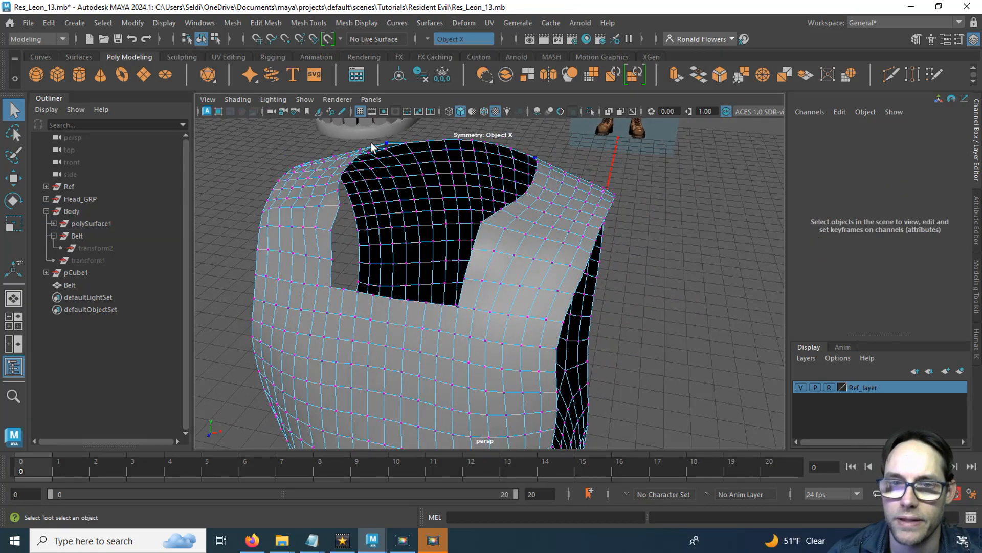
click(452, 312)
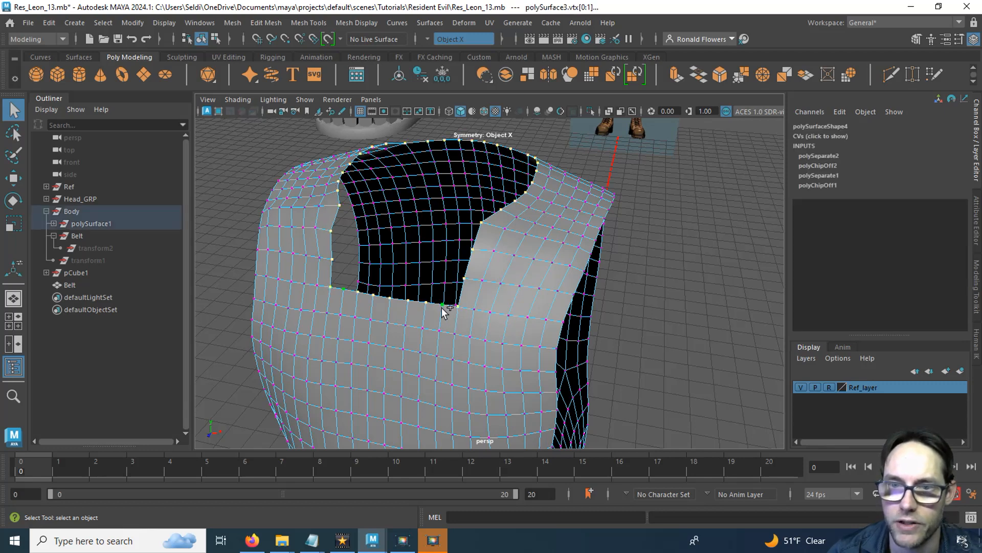
alt+drag(449, 286, 427, 311)
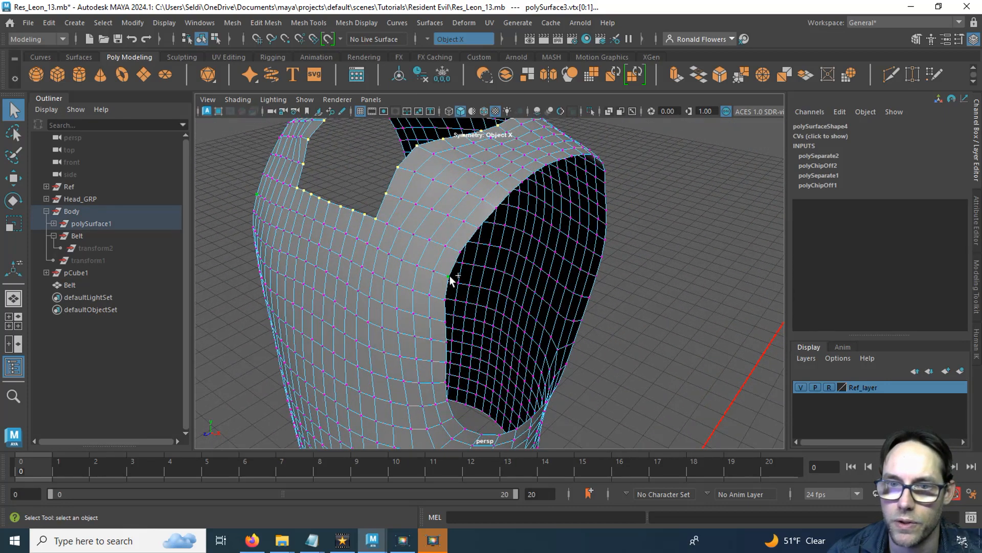
click(460, 252)
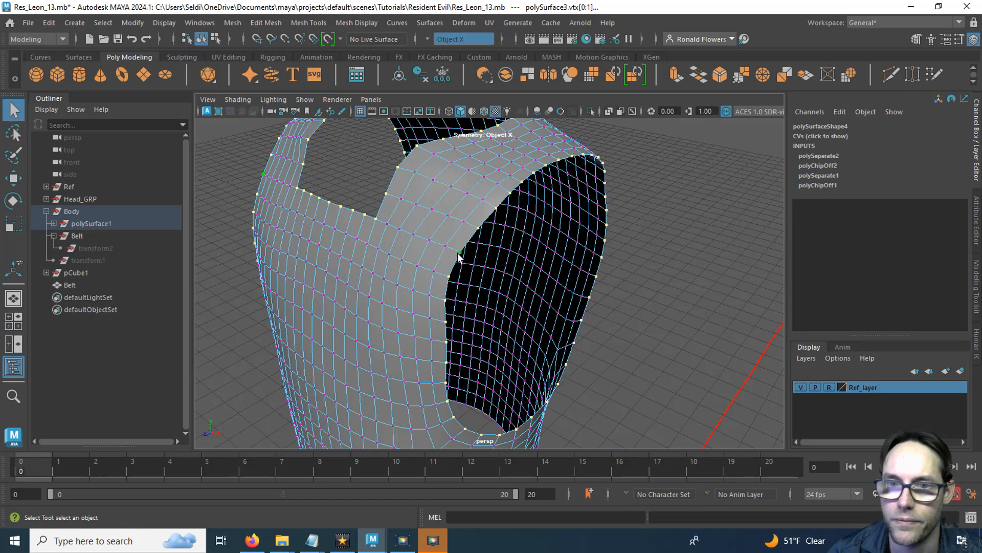
Step: Add the border vertices of the vest's bottom hem to the selection
alt+middle_drag(455, 363, 516, 164)
alt+middle_drag(428, 346, 502, 266)
mouse_move(502, 265)
alt+mouse_down()
mouse_move(521, 237)
mouse_move(515, 266)
alt+mouse_up()
alt+middle_drag(487, 320, 486, 304)
scroll(486, 303, down, 3)
scroll(483, 306, up, 3)
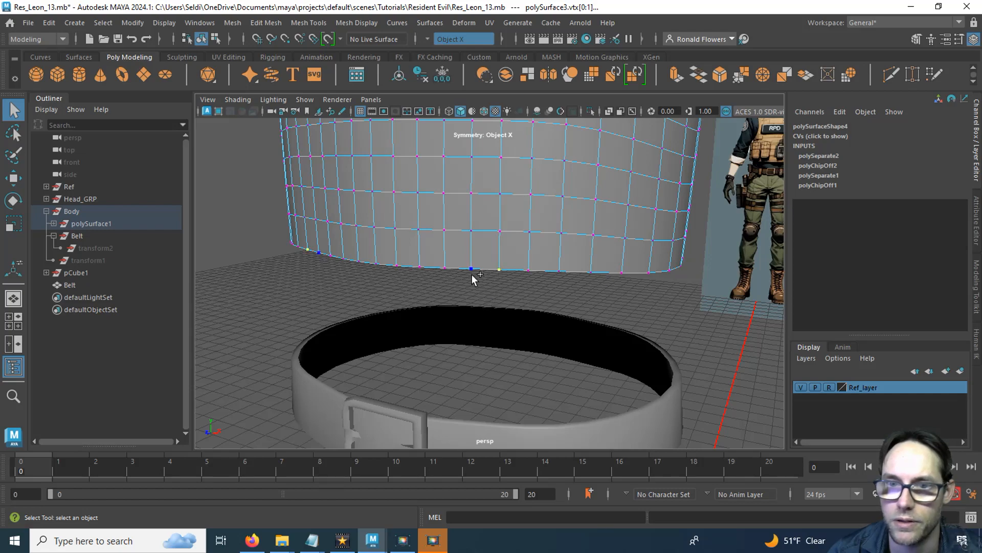
scroll(512, 308, down, 5)
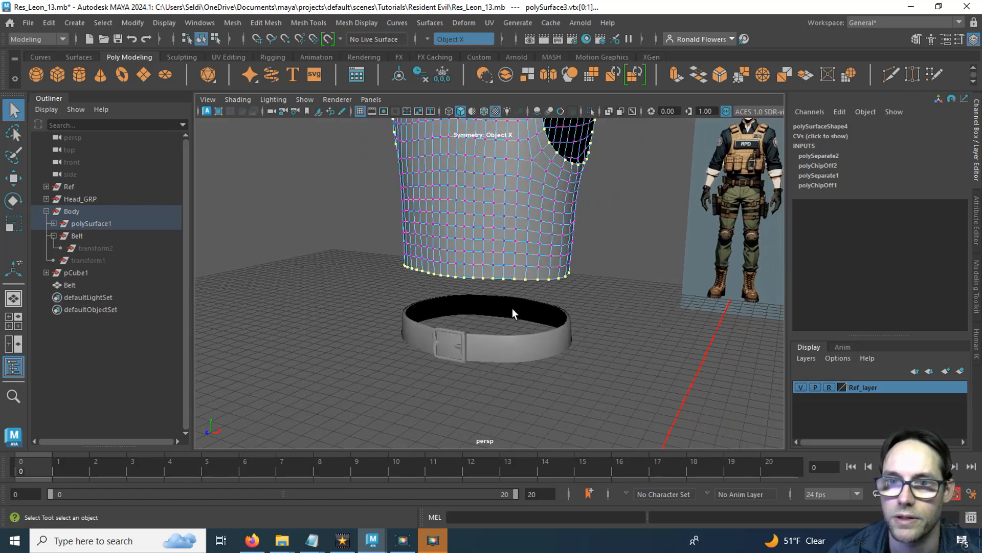
alt+drag(512, 308, 408, 291)
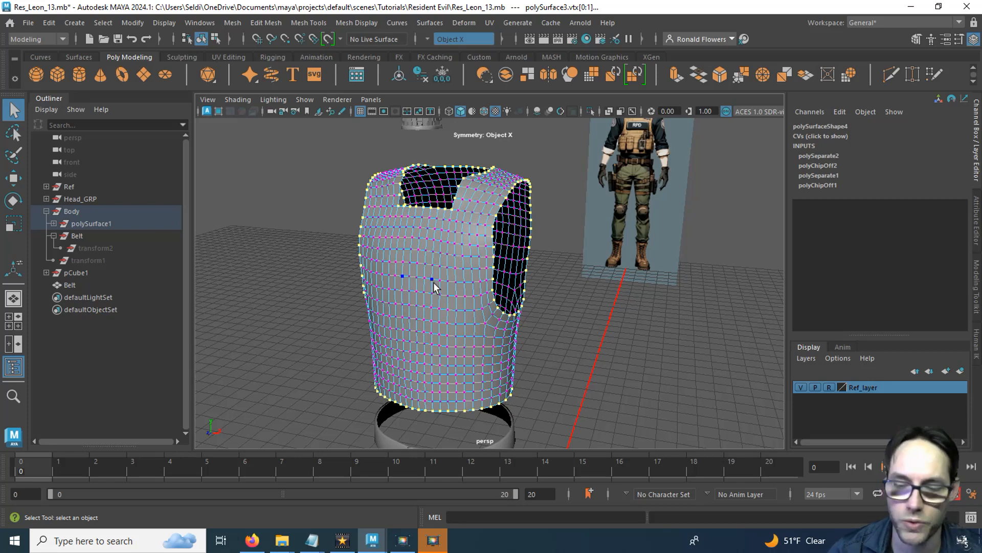
Step: Invert the selection to the vest's interior vertices, activate the Scale tool and turn symmetry off
key(ctrl+shift+i)
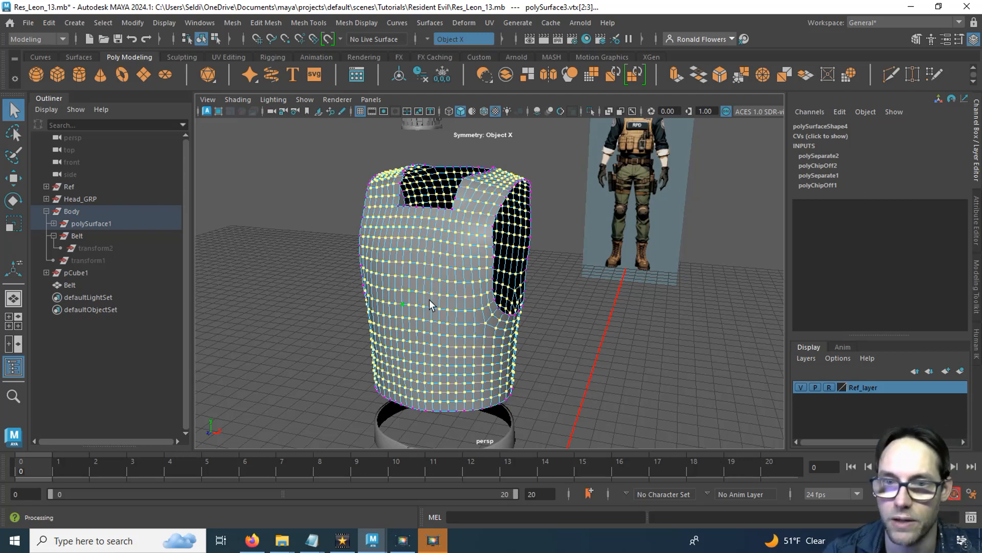
key(r)
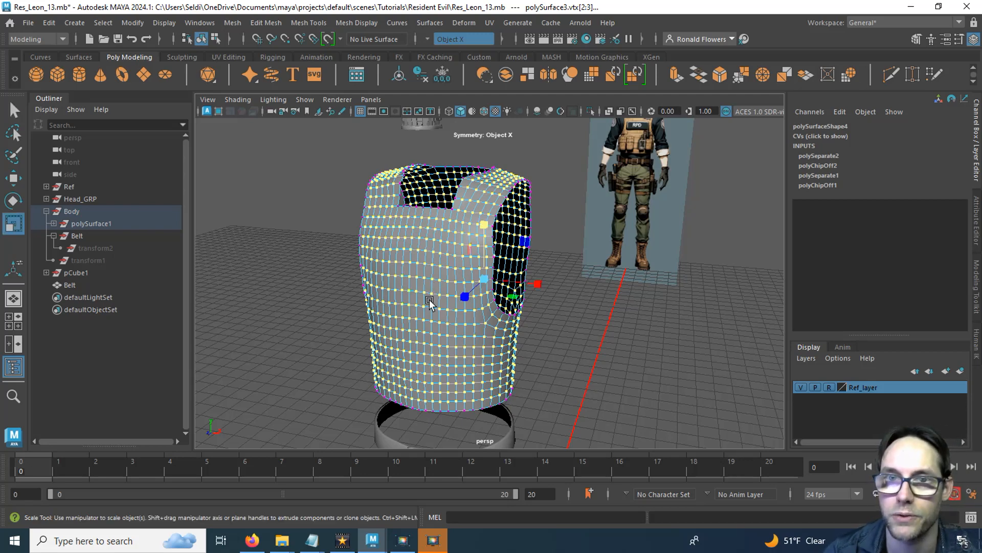
click(435, 39)
click(443, 47)
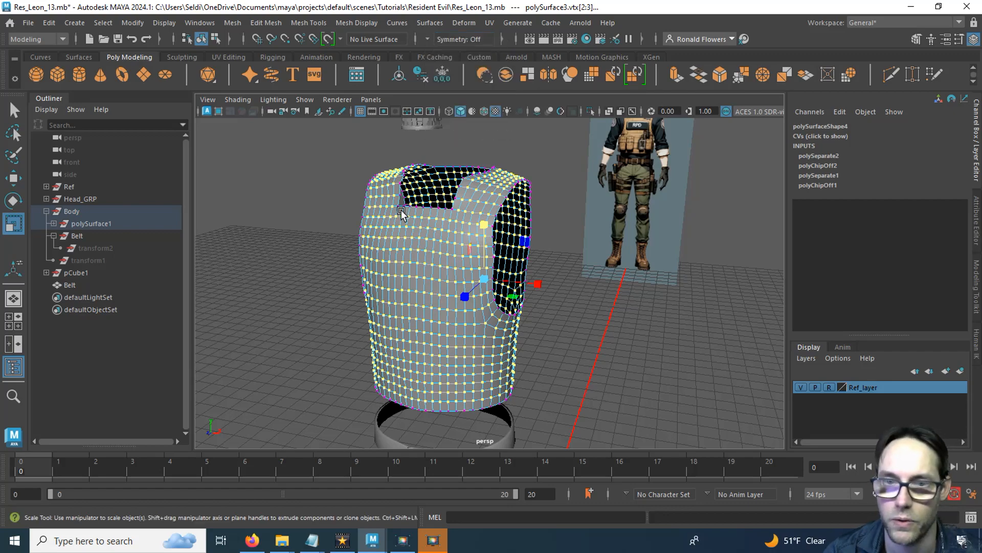
alt+drag(409, 227, 415, 277)
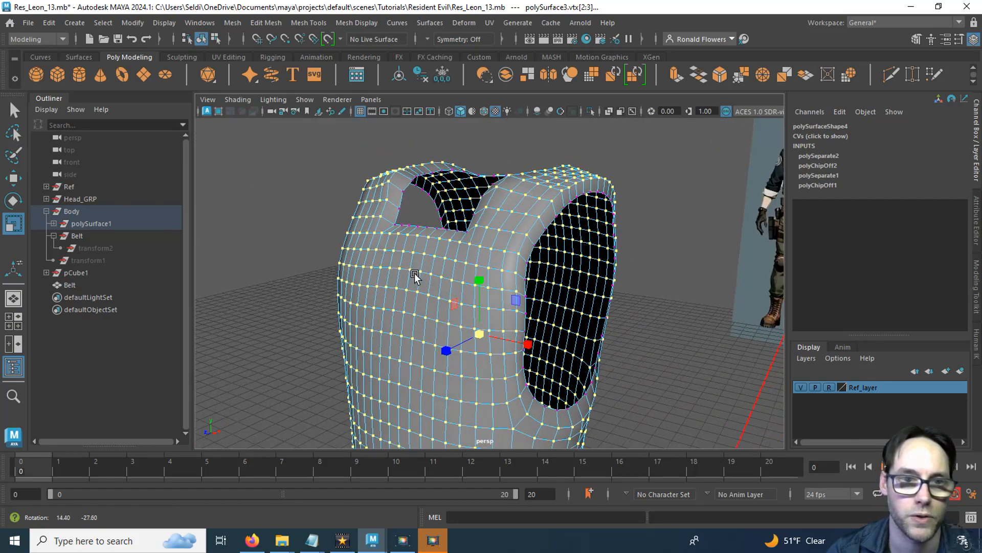
Step: Unhide the body mesh polySurface2 inside the vest and clear the selection
click(53, 223)
click(96, 240)
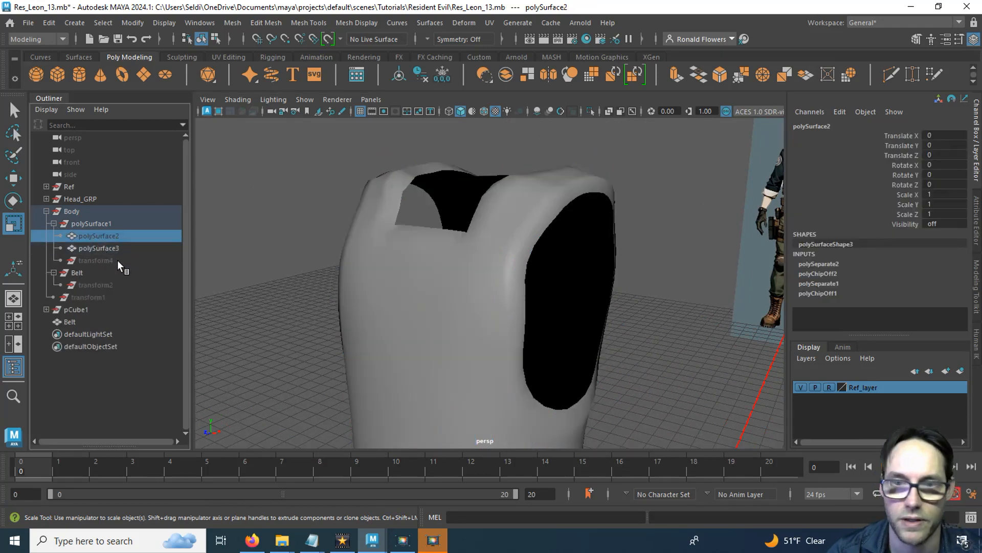
key(shift+h)
click(353, 313)
scroll(358, 313, down, 3)
mouse_move(362, 322)
alt+mouse_down()
mouse_move(358, 312)
mouse_move(355, 323)
alt+mouse_up()
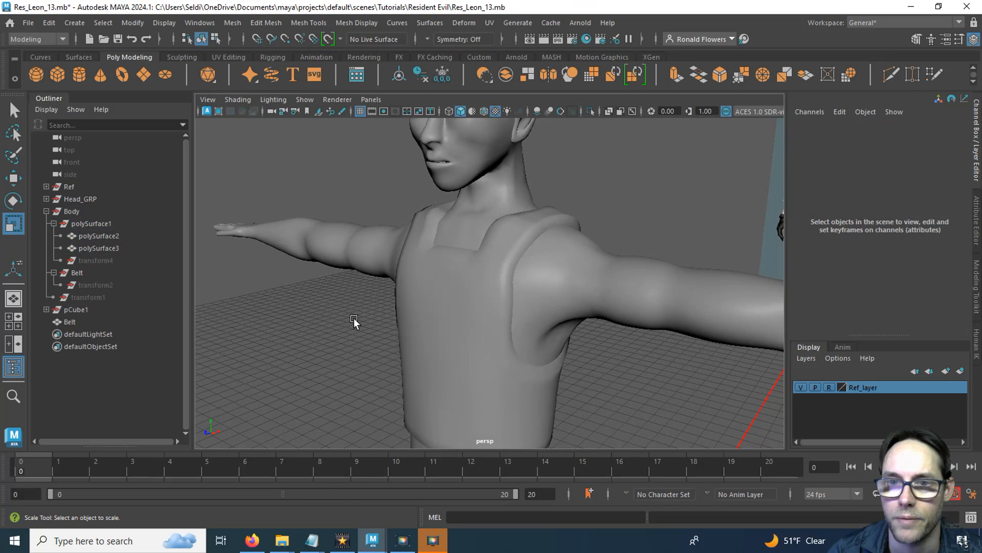
Step: Return to the vest's interior vertices, try scaling them against the body, and undo the scaling
click(439, 310)
right_drag(458, 177, 415, 179)
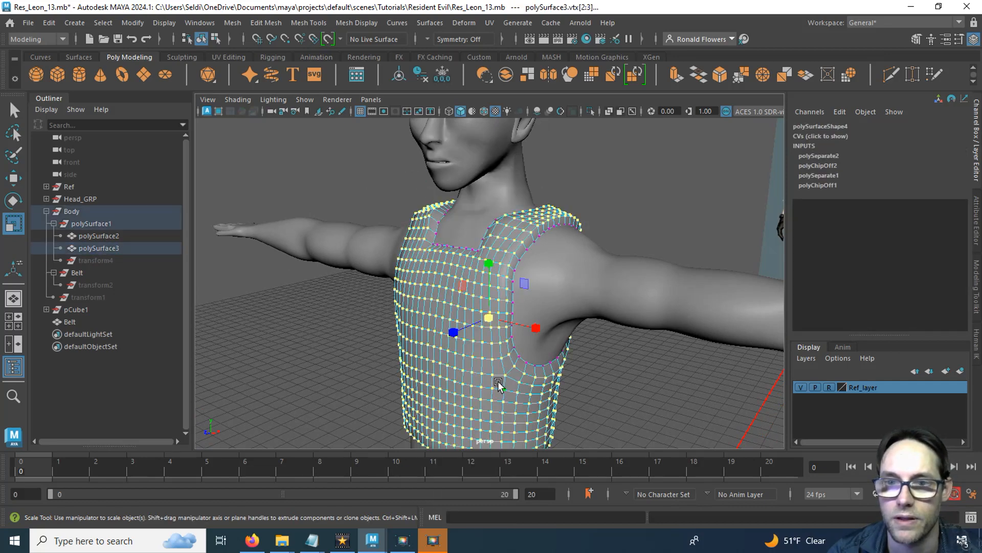
alt+drag(497, 380, 558, 339)
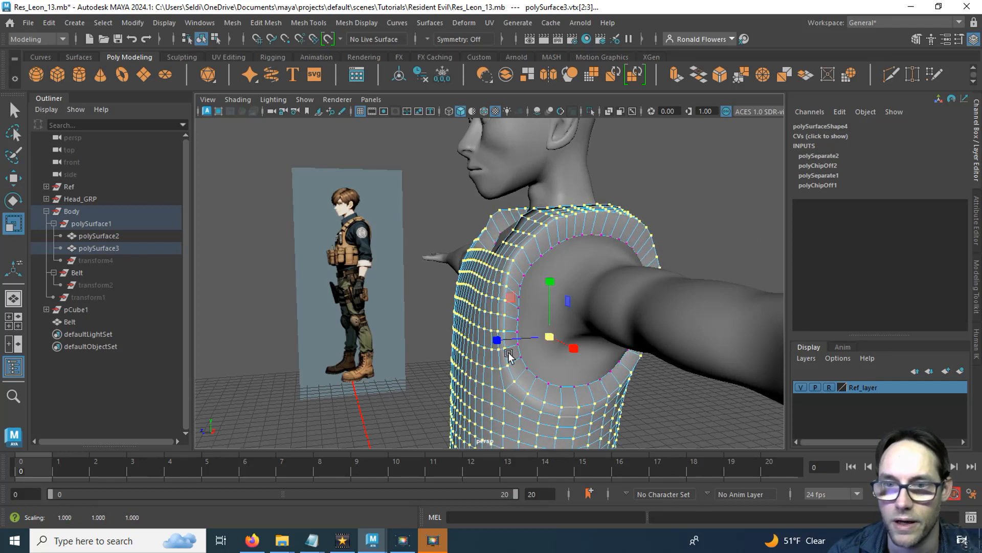
key(ctrl+z)
alt+drag(464, 281, 342, 335)
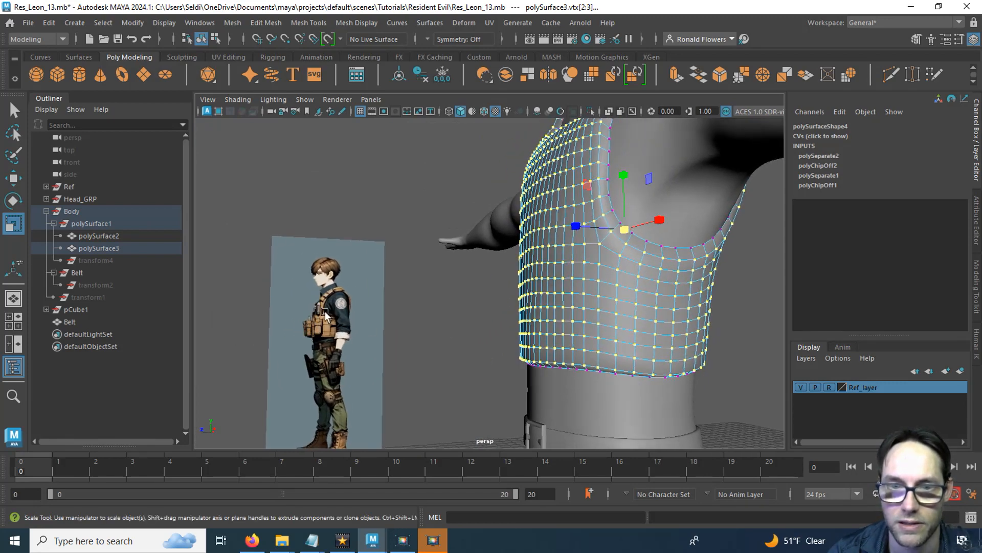
Step: Switch the vest to face mode, activate the Paint Selection tool, and undo a test stroke on the front
right_click(454, 296)
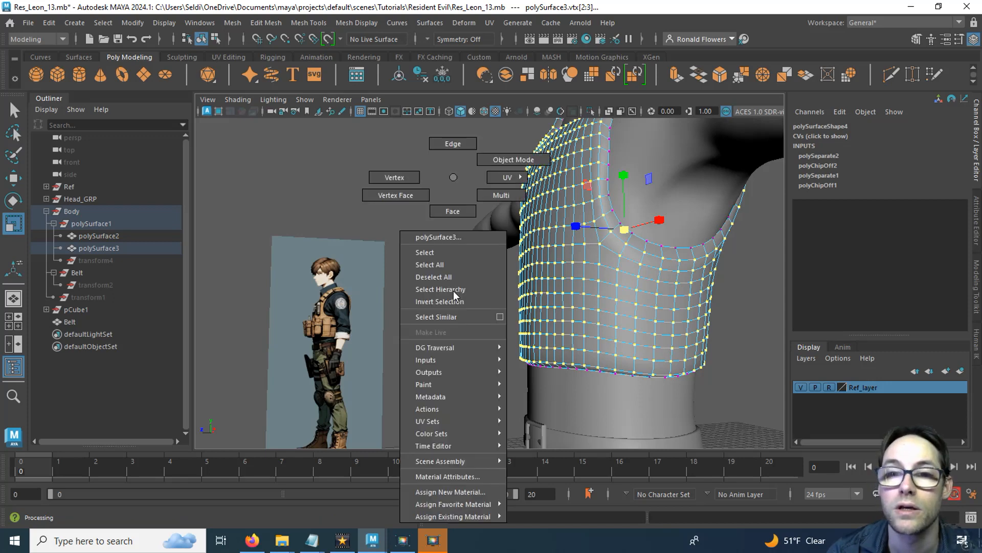
click(453, 211)
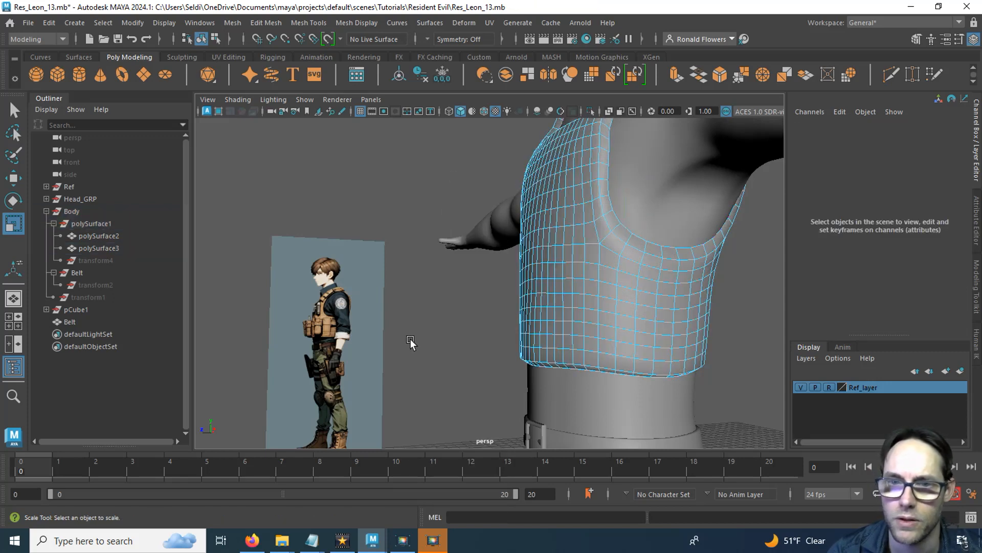
alt+drag(410, 342, 505, 355)
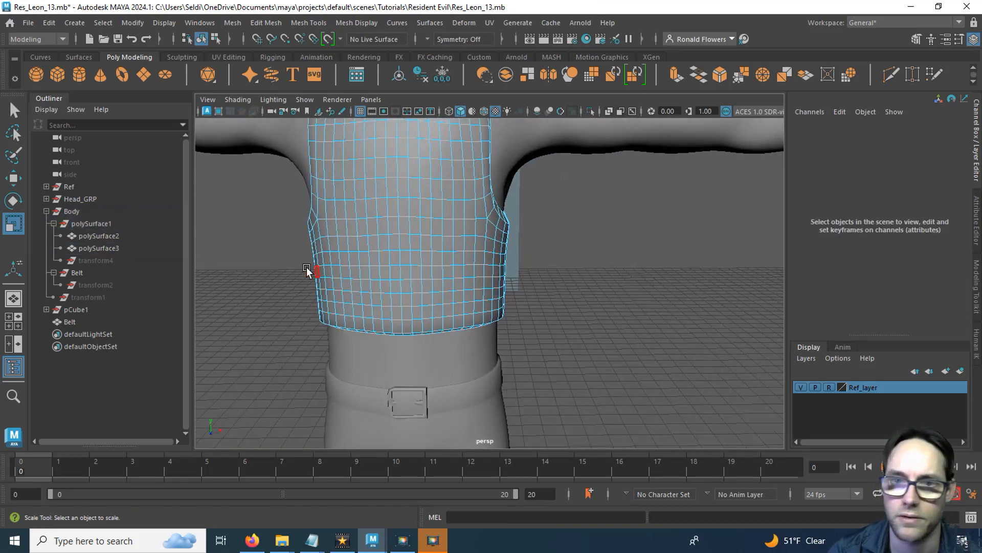
scroll(335, 273, up, 3)
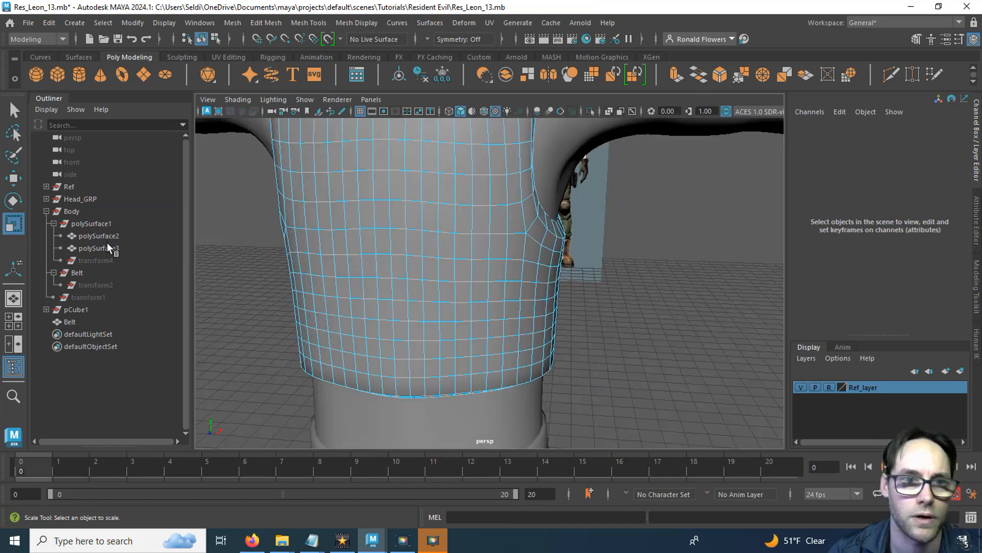
click(14, 156)
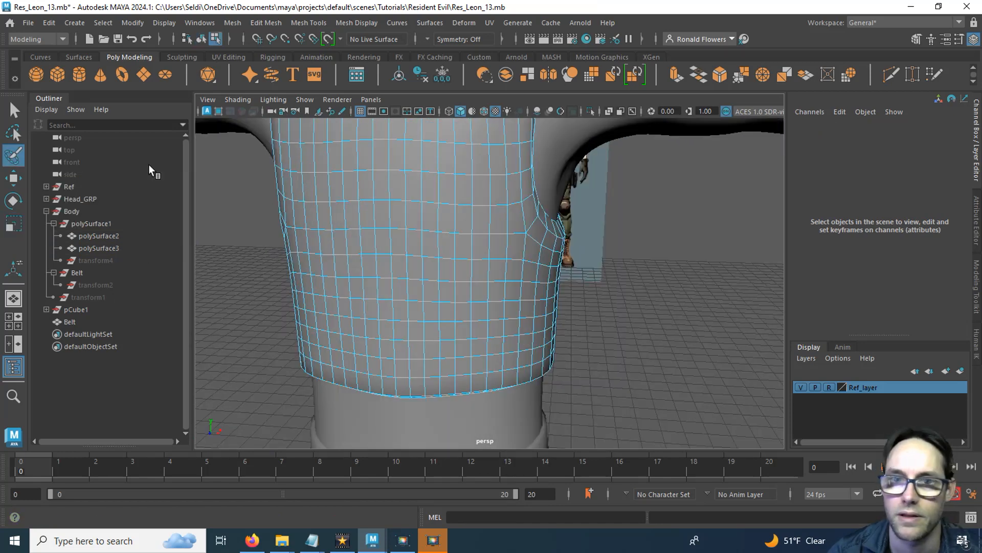
mouse_move(438, 198)
mouse_down()
mouse_move(449, 285)
mouse_move(453, 195)
mouse_move(460, 237)
mouse_move(434, 271)
mouse_up()
key(ctrl+z)
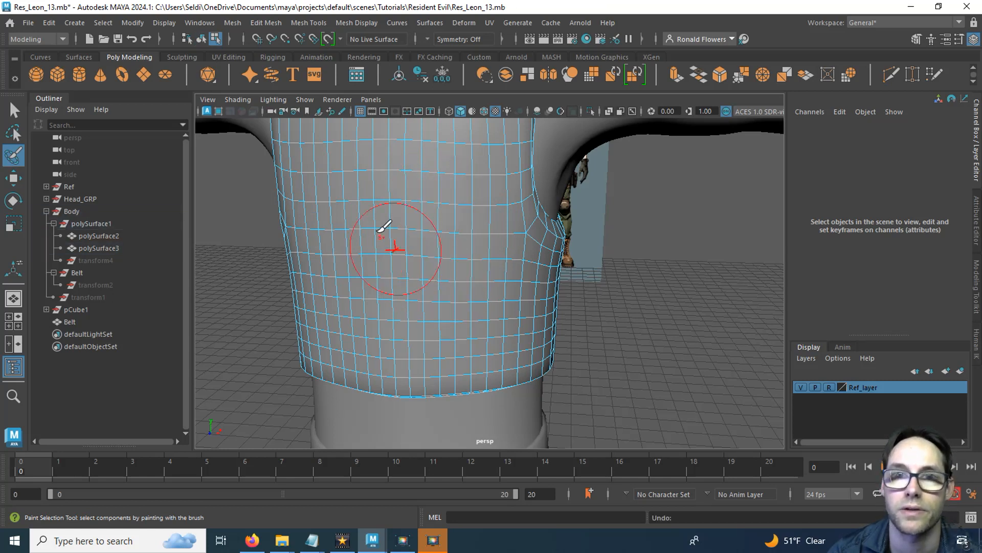
Step: Set symmetry to Object X and paint-select faces on the vest's lower front with a smaller brush
click(428, 45)
click(444, 60)
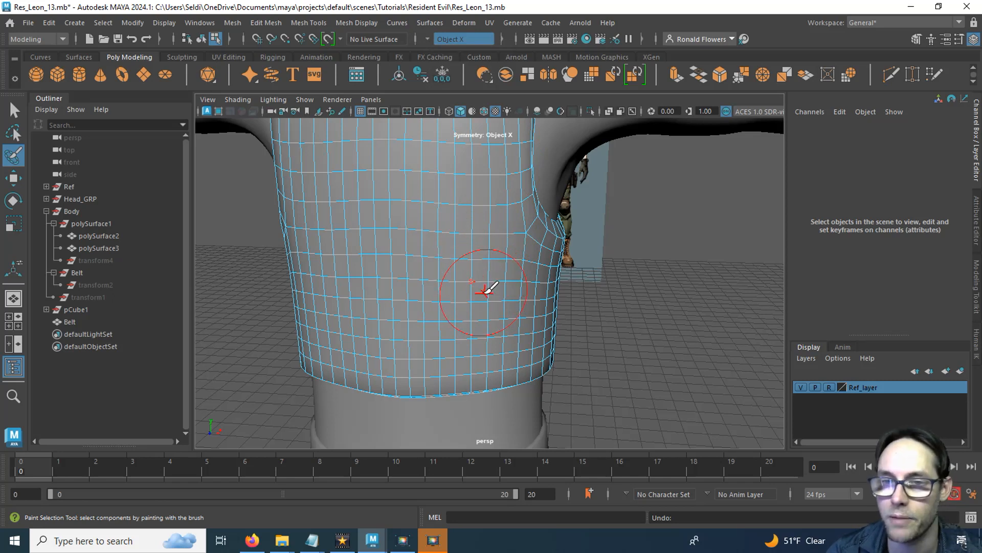
mouse_move(483, 293)
mouse_down()
mouse_move(465, 287)
mouse_move(486, 269)
mouse_move(484, 290)
mouse_move(508, 289)
mouse_move(514, 252)
mouse_move(471, 252)
mouse_up()
mouse_move(472, 288)
mouse_down()
mouse_move(467, 325)
mouse_move(498, 322)
mouse_move(510, 304)
mouse_move(507, 331)
mouse_move(467, 336)
mouse_up()
drag(472, 289, 460, 245)
scroll(467, 291, down, 5)
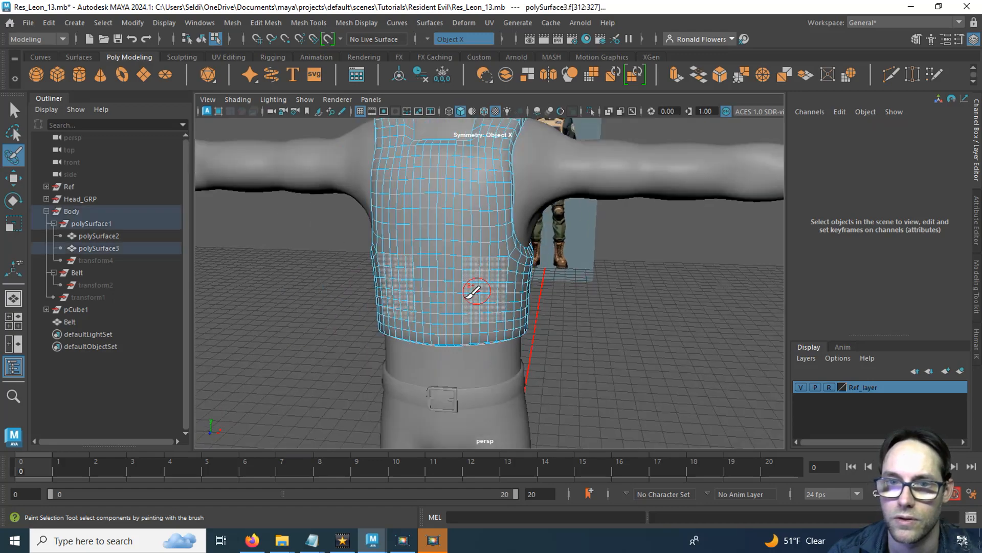
Step: Refine the painted face selection across the vest's abdomen toward both sides
mouse_move(467, 290)
alt+mouse_down()
mouse_move(346, 301)
mouse_move(429, 239)
alt+mouse_up()
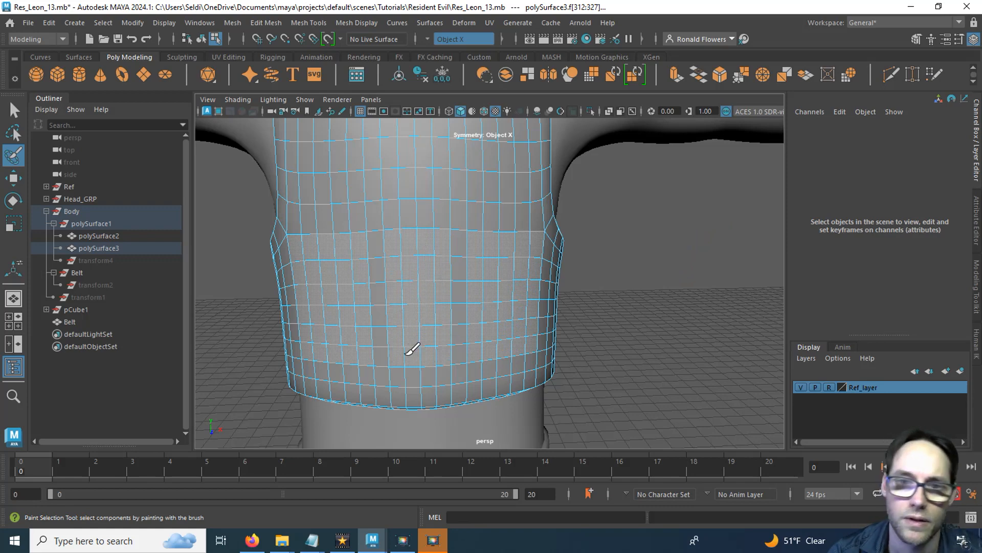
mouse_move(504, 329)
alt+mouse_down()
mouse_move(439, 322)
mouse_move(494, 322)
mouse_move(417, 297)
mouse_move(463, 315)
mouse_move(526, 313)
mouse_move(449, 285)
alt+mouse_up()
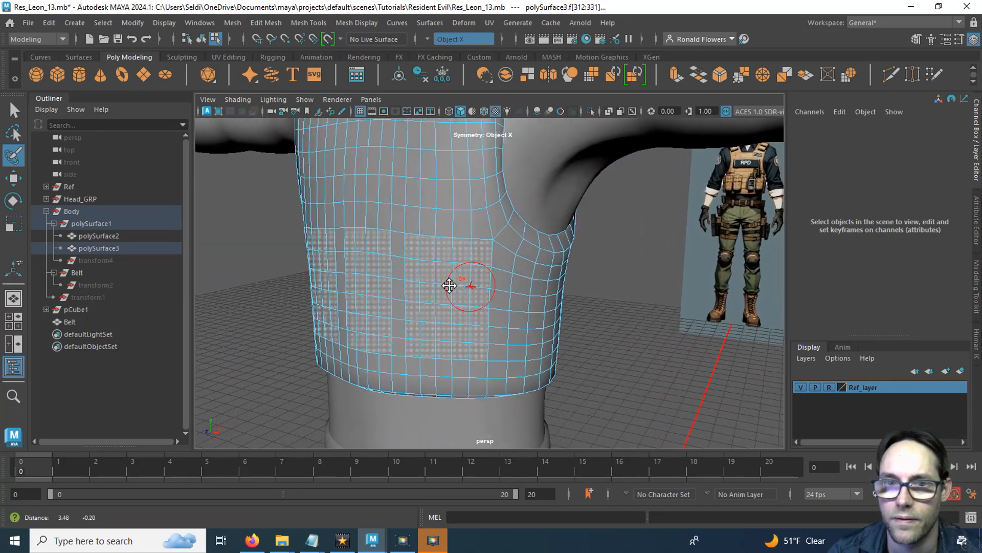
alt+middle_drag(449, 285, 534, 316)
mouse_move(533, 316)
alt+mouse_down()
mouse_move(434, 314)
mouse_move(569, 307)
mouse_move(454, 268)
alt+mouse_up()
scroll(485, 291, up, 2)
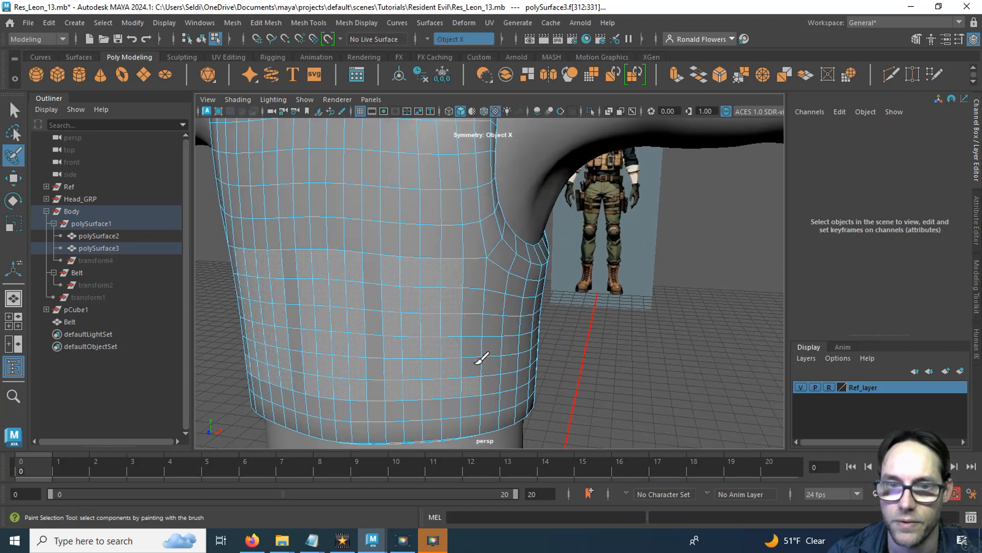
mouse_move(473, 373)
alt+mouse_down()
mouse_move(417, 338)
mouse_move(392, 344)
mouse_move(382, 336)
alt+mouse_up()
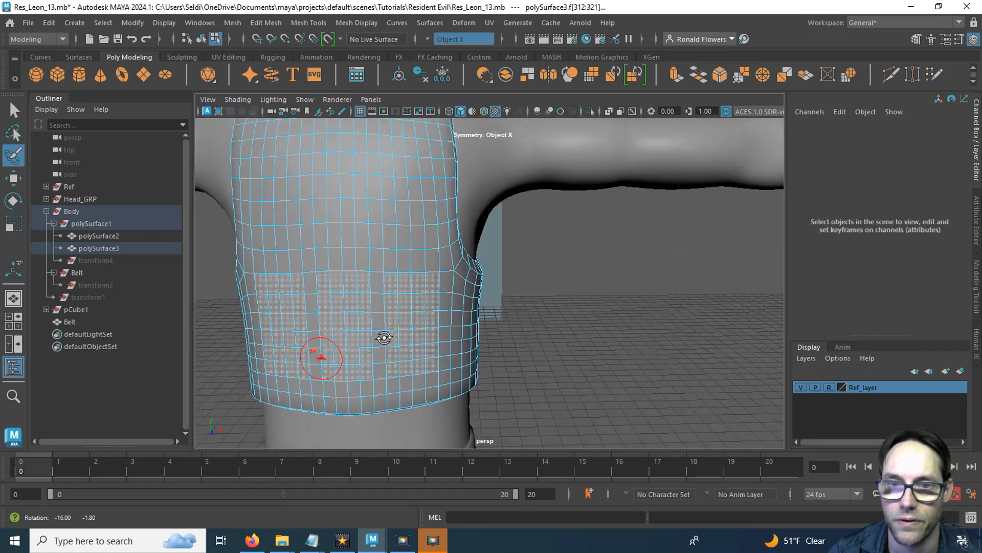
Step: Compare the selected area with the side reference image and paint-select further faces up toward the vest's mid-chest
scroll(397, 324, down, 3)
mouse_move(397, 325)
alt+middle_down()
mouse_move(401, 295)
mouse_move(453, 340)
mouse_move(492, 325)
alt+middle_up()
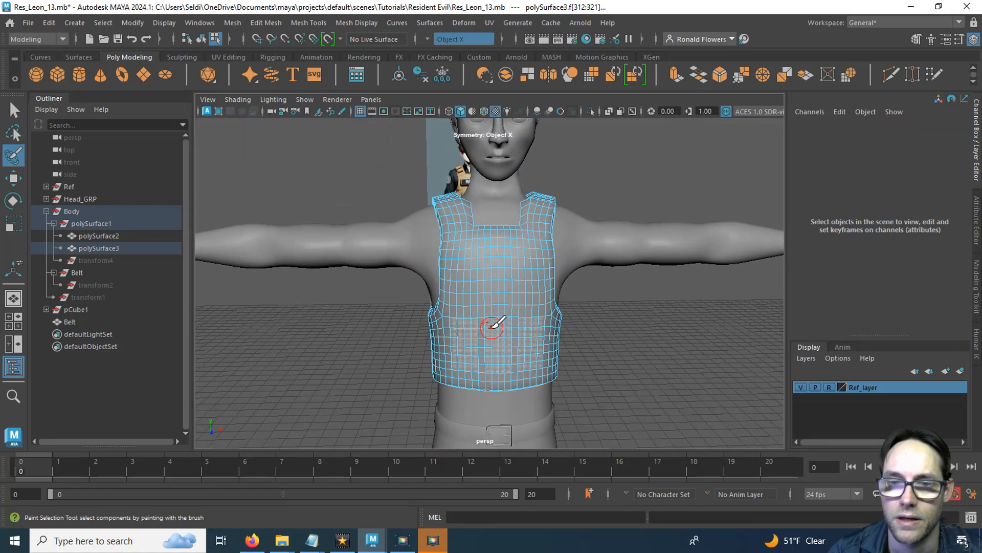
alt+drag(481, 323, 289, 311)
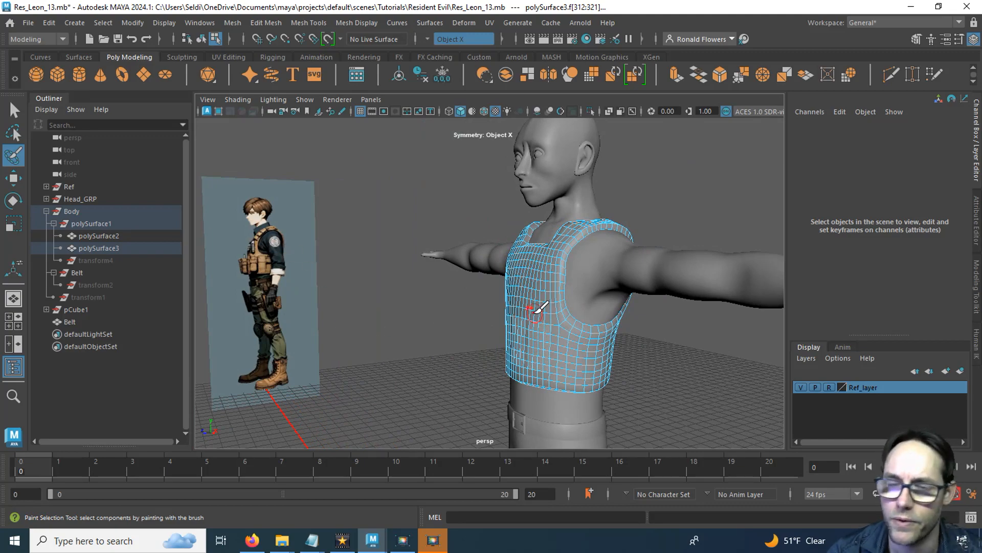
alt+drag(540, 307, 627, 325)
scroll(553, 324, up, 3)
scroll(627, 325, up, 3)
alt+middle_drag(627, 325, 506, 262)
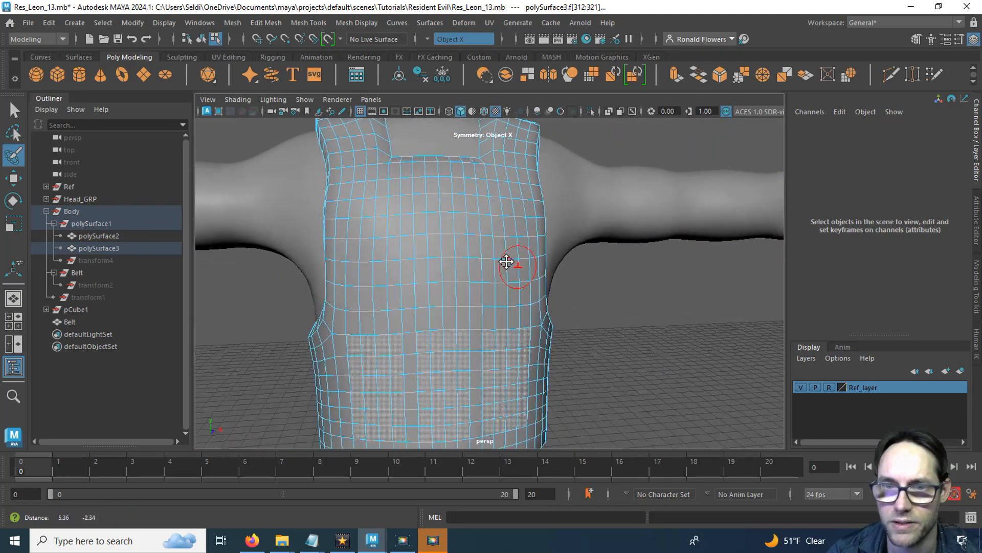
scroll(507, 262, down, 3)
scroll(461, 302, up, 2)
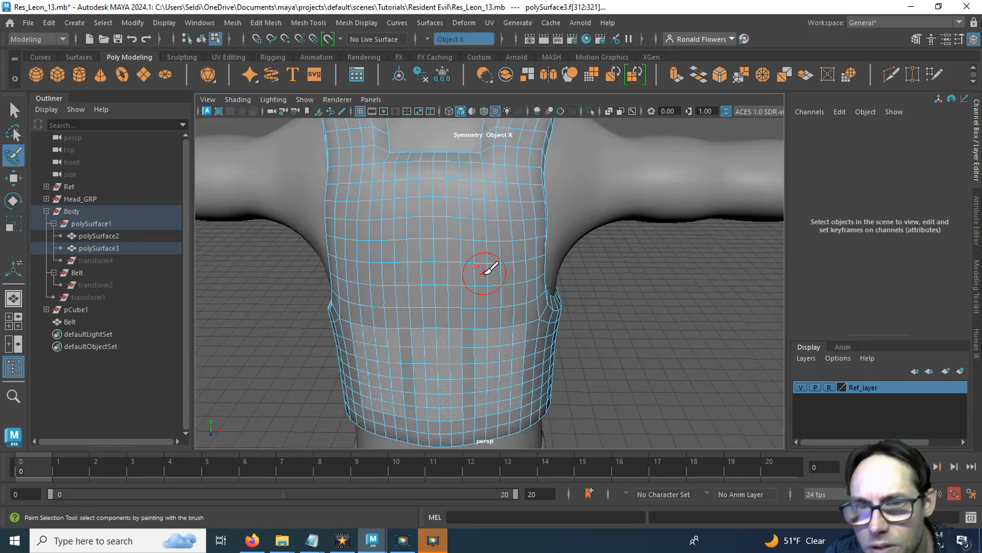
mouse_move(485, 272)
mouse_down()
mouse_move(488, 292)
mouse_move(517, 276)
mouse_move(451, 269)
mouse_move(461, 258)
mouse_move(474, 274)
mouse_up()
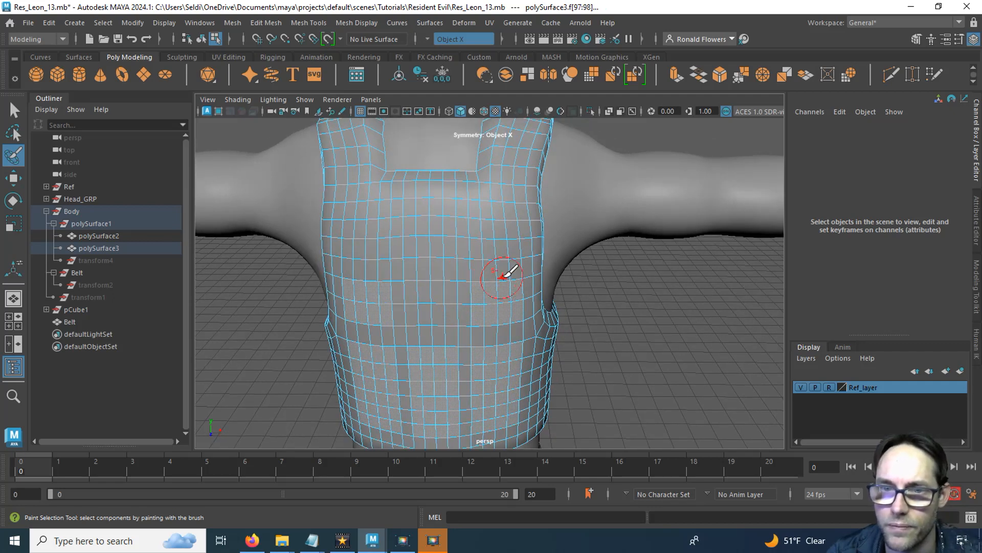
alt+drag(507, 284, 491, 281)
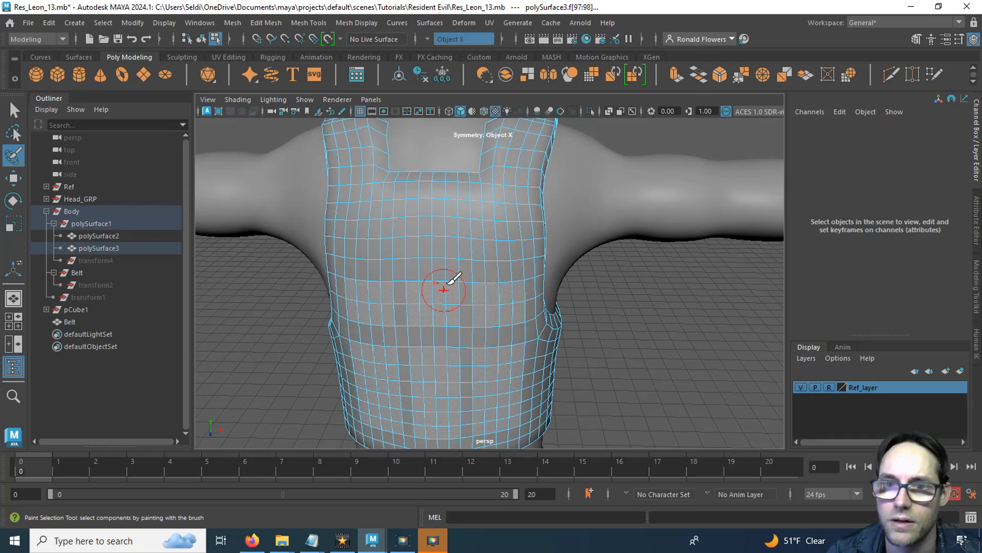
Step: Paint-select more faces across the vest's upper chest, just below the neckline on both sides
alt+drag(444, 289, 445, 314)
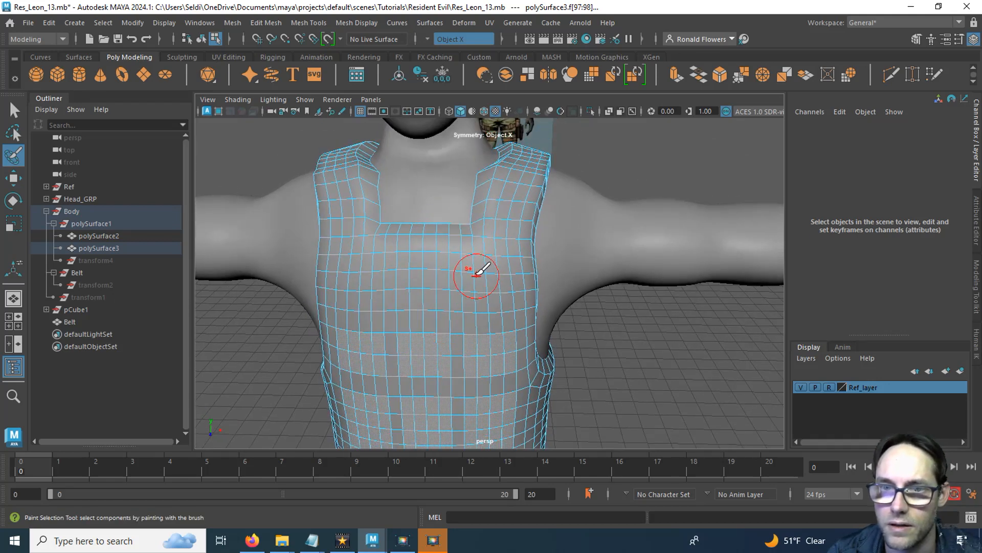
mouse_move(470, 261)
mouse_down()
mouse_move(470, 275)
mouse_move(496, 258)
mouse_up()
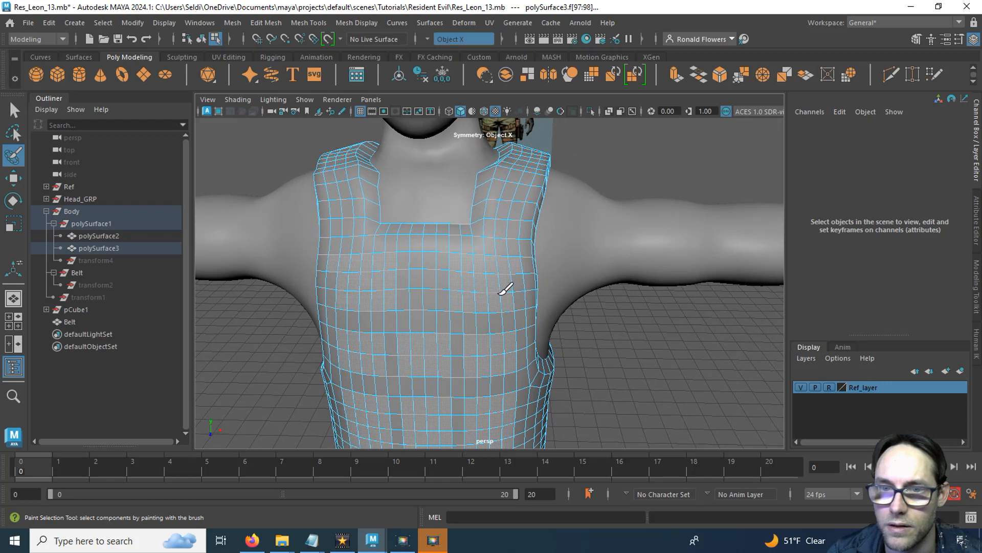
drag(504, 285, 520, 263)
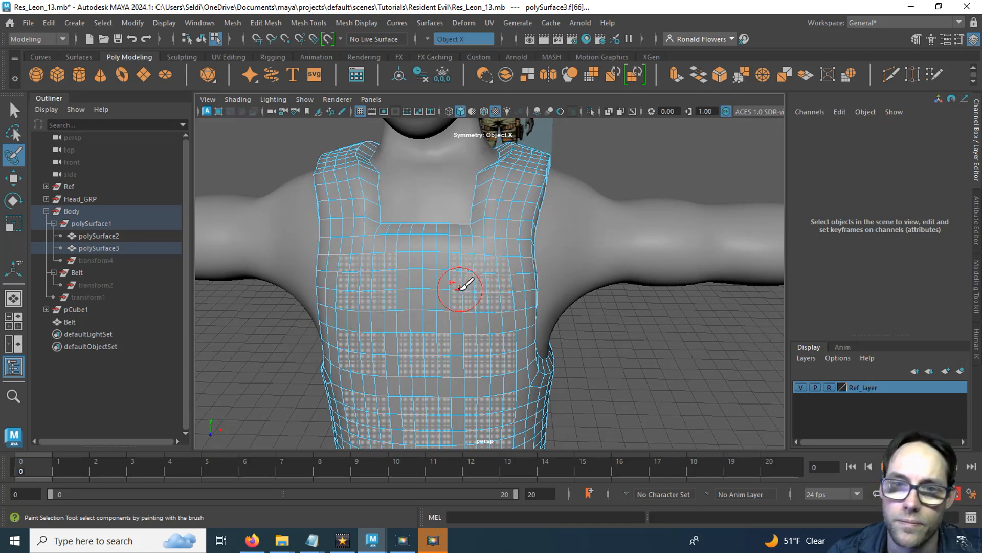
scroll(460, 287, up, 2)
scroll(491, 265, down, 3)
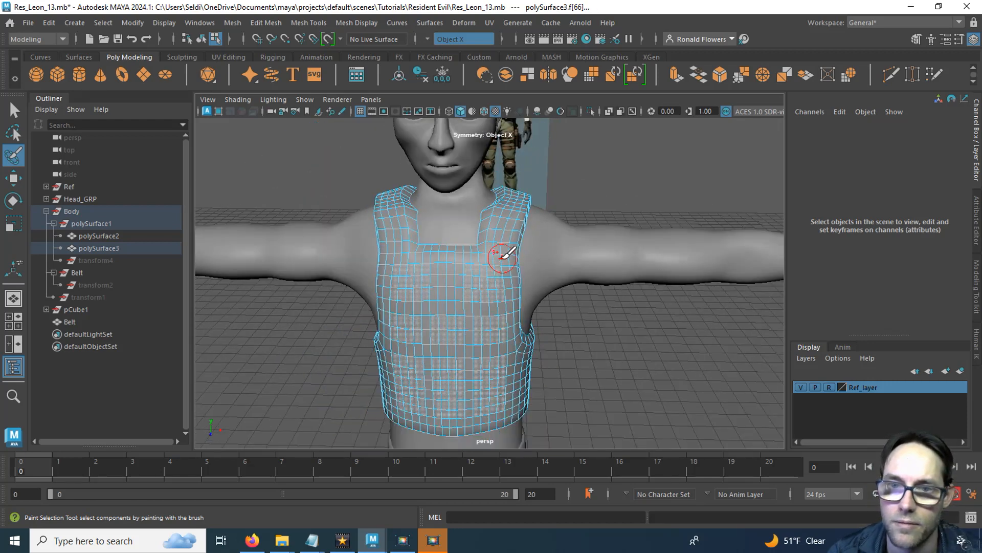
Step: Switch to the Select tool and add rows of faces across the front of the shoulder straps
alt+drag(502, 256, 547, 277)
scroll(543, 279, up, 3)
alt+middle_drag(527, 240, 401, 313)
alt+drag(401, 313, 504, 300)
alt+middle_drag(454, 291, 456, 335)
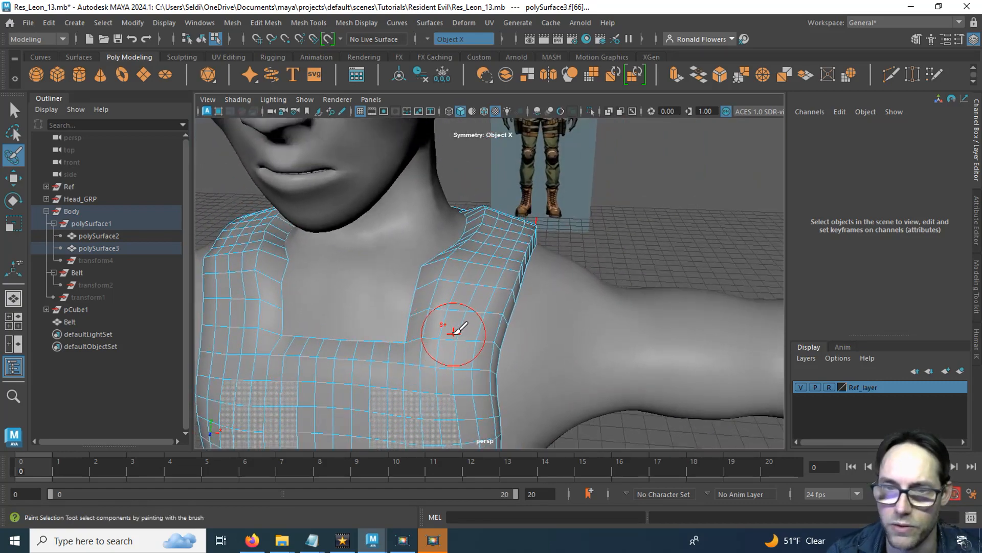
key(q)
scroll(461, 328, up, 2)
alt+drag(461, 325, 458, 333)
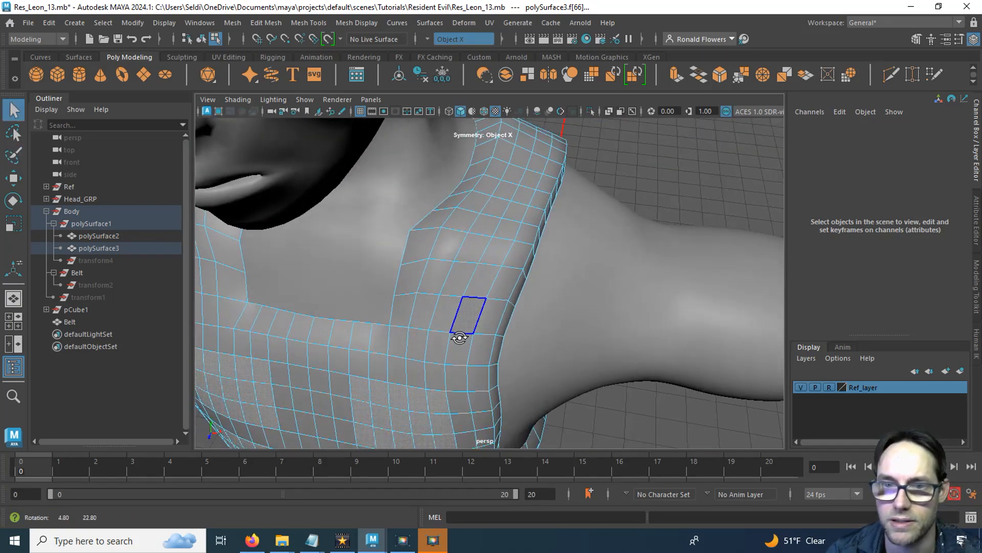
alt+middle_drag(457, 311, 450, 342)
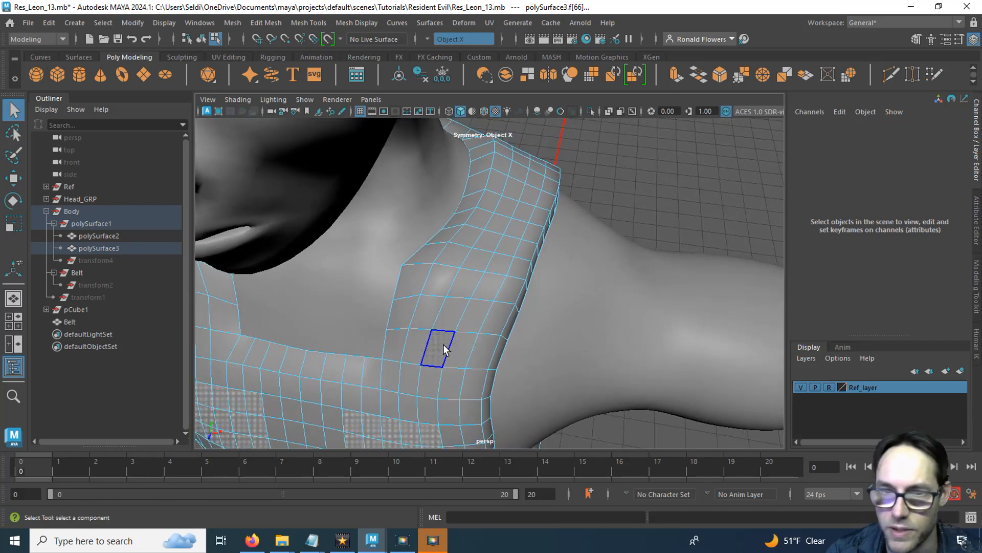
drag(476, 350, 405, 347)
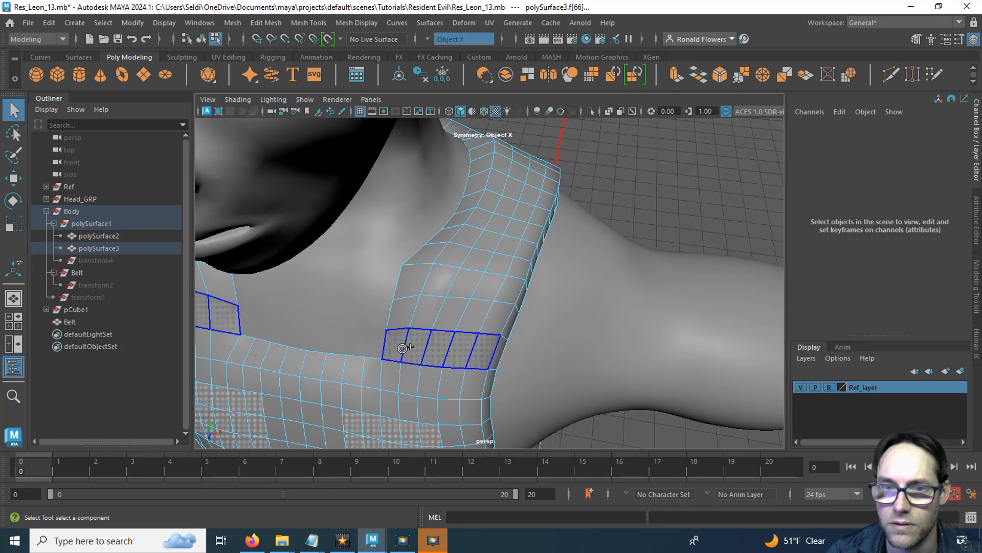
drag(401, 310, 478, 321)
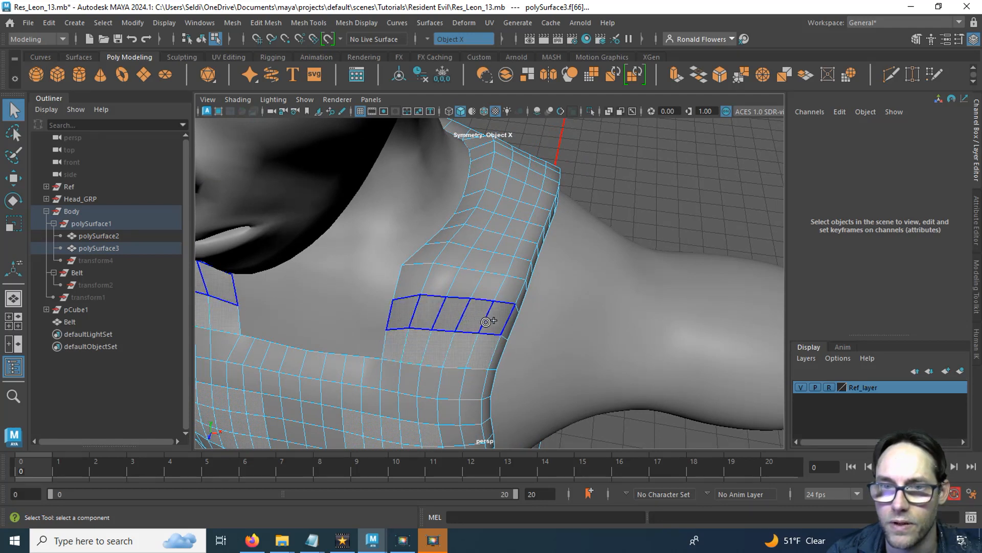
mouse_move(408, 263)
mouse_down()
mouse_move(468, 259)
mouse_move(508, 271)
mouse_move(383, 296)
mouse_move(417, 279)
mouse_move(419, 325)
mouse_up()
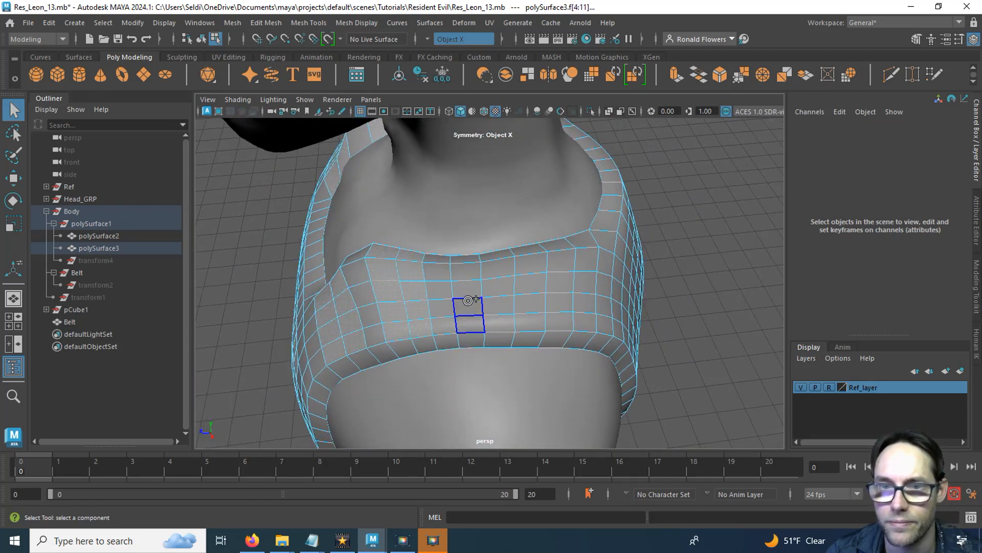
Step: Add blocks of faces over the top of the shoulder straps, leaving narrow gaps between the blocks
drag(468, 301, 474, 260)
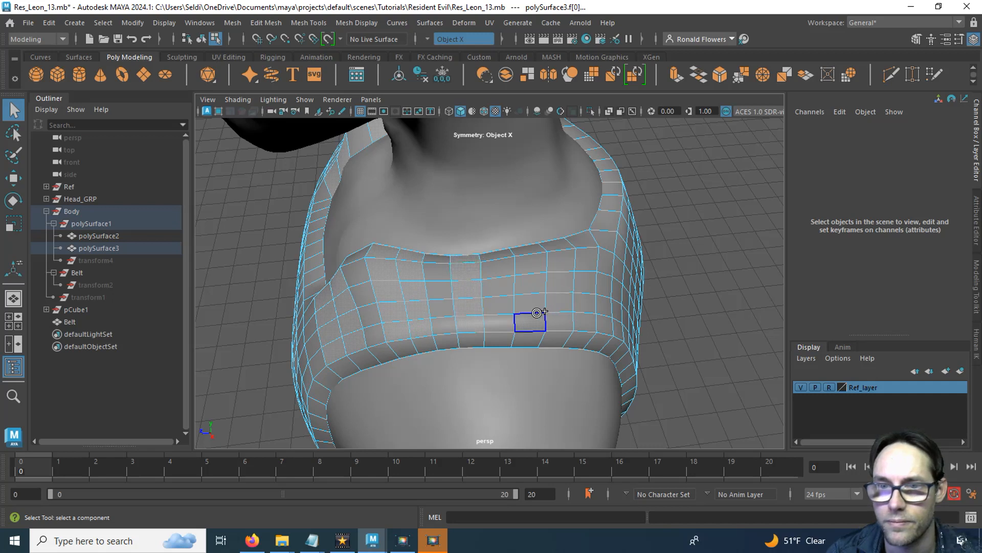
shift+drag(535, 315, 539, 250)
shift+drag(560, 326, 554, 247)
scroll(566, 310, down, 2)
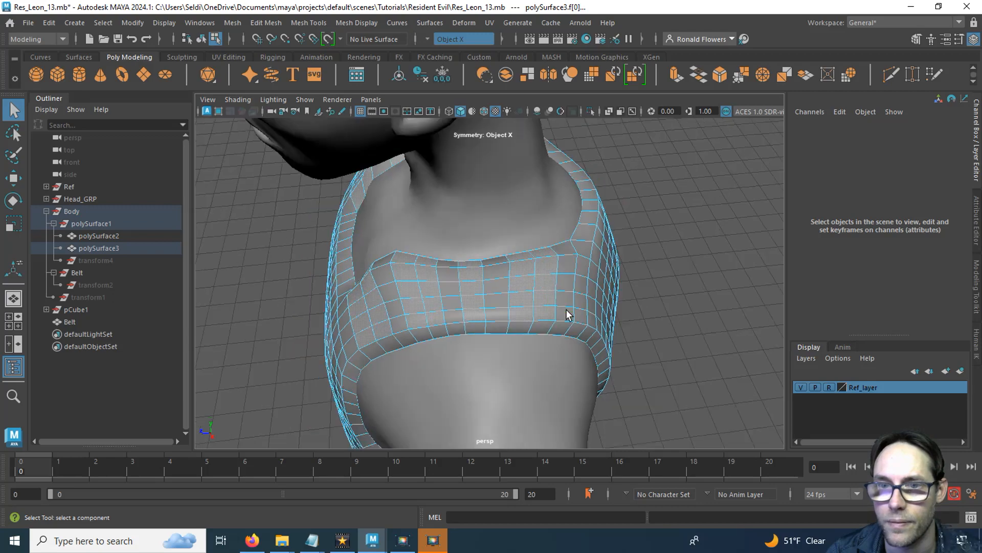
Step: Add faces across the rear of the shoulder straps where they meet the upper back
alt+drag(609, 334, 559, 335)
scroll(638, 362, down, 3)
alt+drag(638, 363, 476, 330)
scroll(511, 320, up, 3)
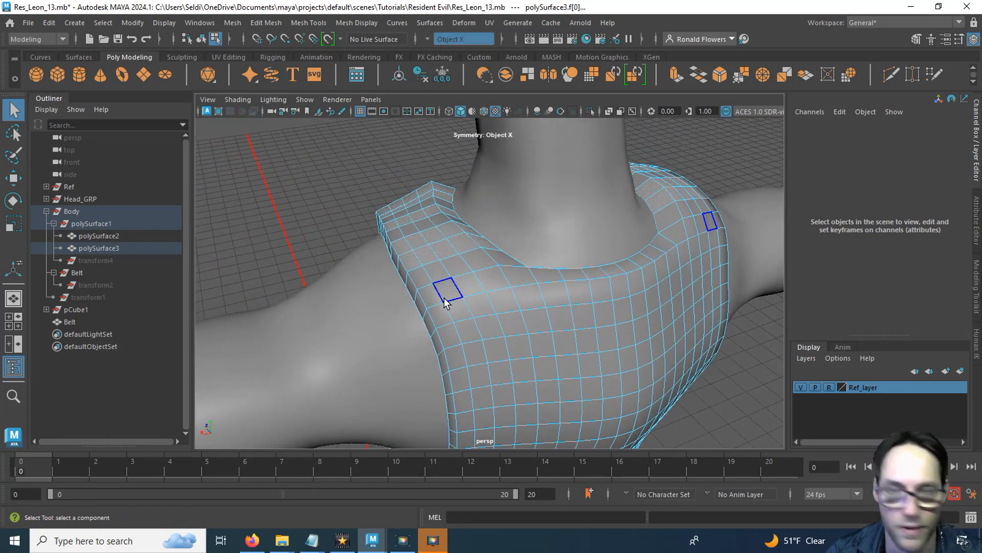
drag(436, 296, 510, 281)
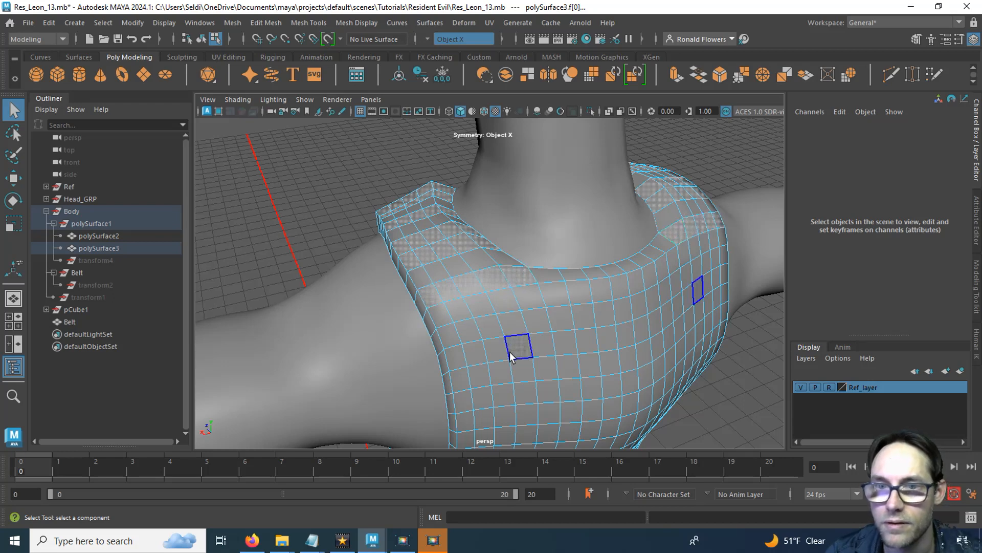
Step: Add faces on the vest's side panel below the armhole to the selection
alt+middle_drag(511, 355, 491, 259)
mouse_move(476, 252)
alt+right_down()
mouse_move(477, 295)
mouse_move(500, 355)
alt+right_up()
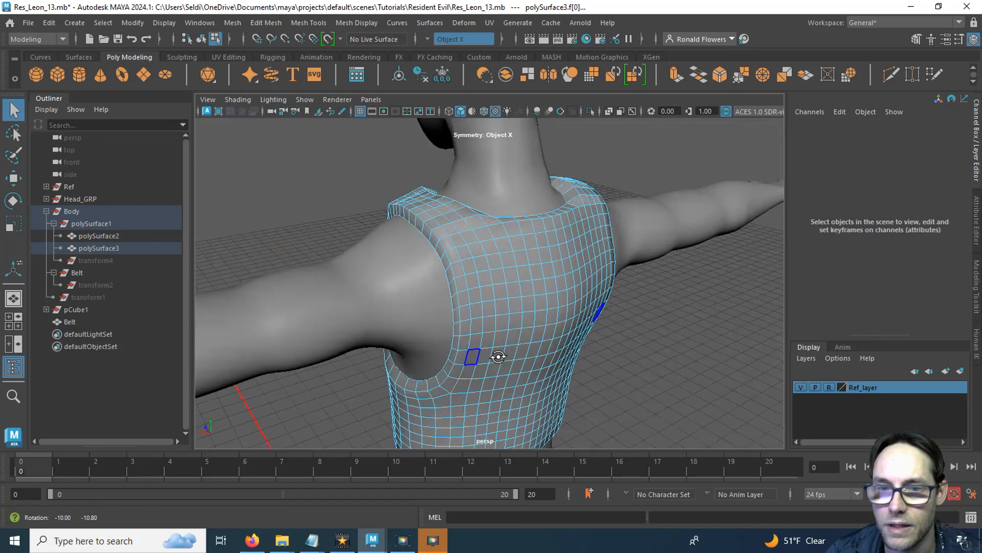
alt+drag(500, 355, 438, 334)
alt+middle_drag(501, 335, 451, 335)
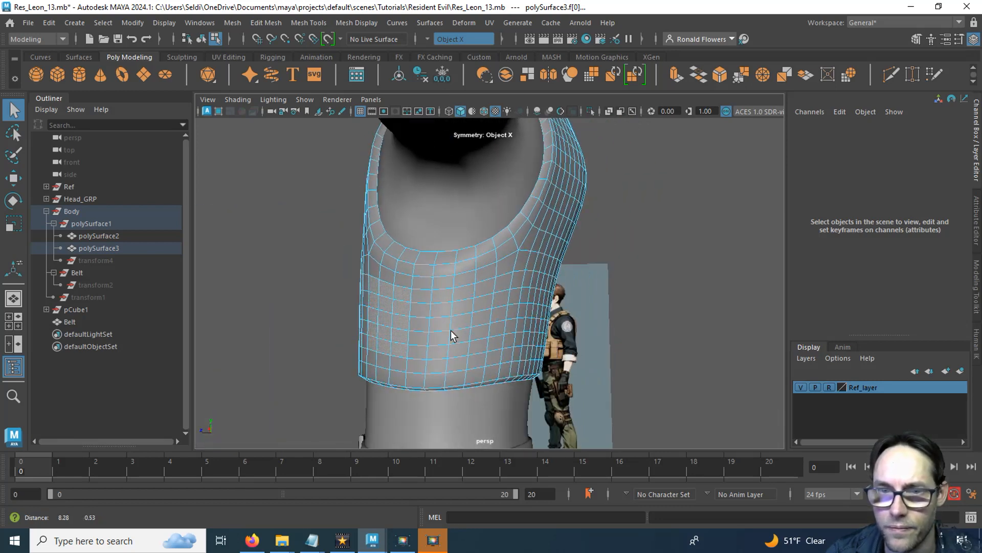
mouse_move(434, 351)
mouse_down()
mouse_move(442, 298)
mouse_move(485, 315)
mouse_move(463, 344)
mouse_up()
shift+drag(467, 305, 468, 306)
Step: Extend the face selection around the lower side of the vest toward the back
alt+drag(529, 328, 445, 311)
alt+middle_drag(504, 305, 460, 307)
mouse_move(456, 296)
mouse_down()
mouse_move(453, 346)
mouse_move(496, 295)
mouse_move(468, 343)
mouse_up()
drag(484, 304, 486, 307)
mouse_move(525, 336)
alt+mouse_down()
mouse_move(502, 336)
mouse_move(516, 314)
alt+mouse_up()
alt+middle_drag(516, 314, 482, 297)
mouse_move(483, 295)
mouse_down()
mouse_move(519, 293)
mouse_move(517, 335)
mouse_move(533, 376)
mouse_move(515, 334)
mouse_up()
Step: Add a block of faces four wide and four high on each side of the vest's mid-back
scroll(515, 334, down, 4)
alt+drag(433, 323, 469, 291)
alt+middle_drag(469, 292, 453, 355)
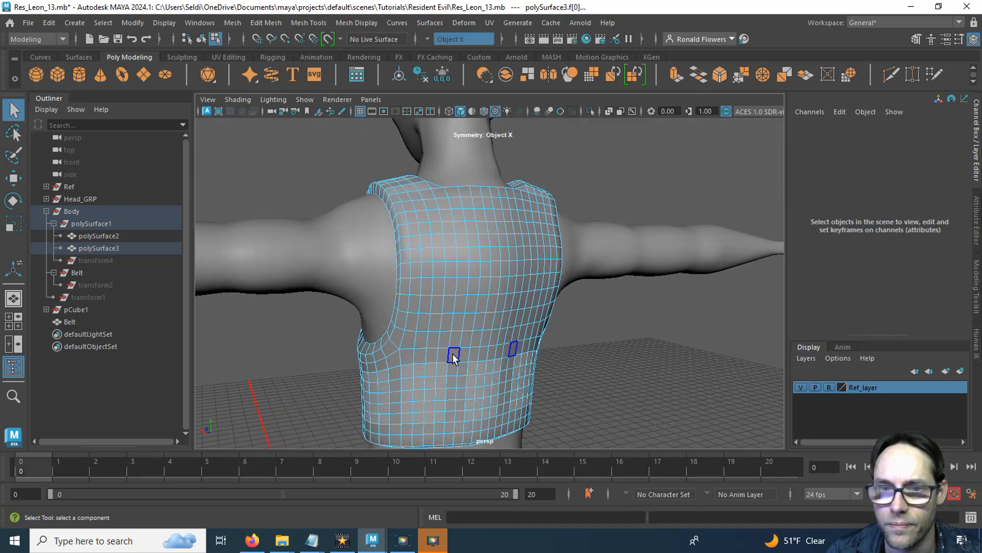
alt+drag(453, 354, 432, 351)
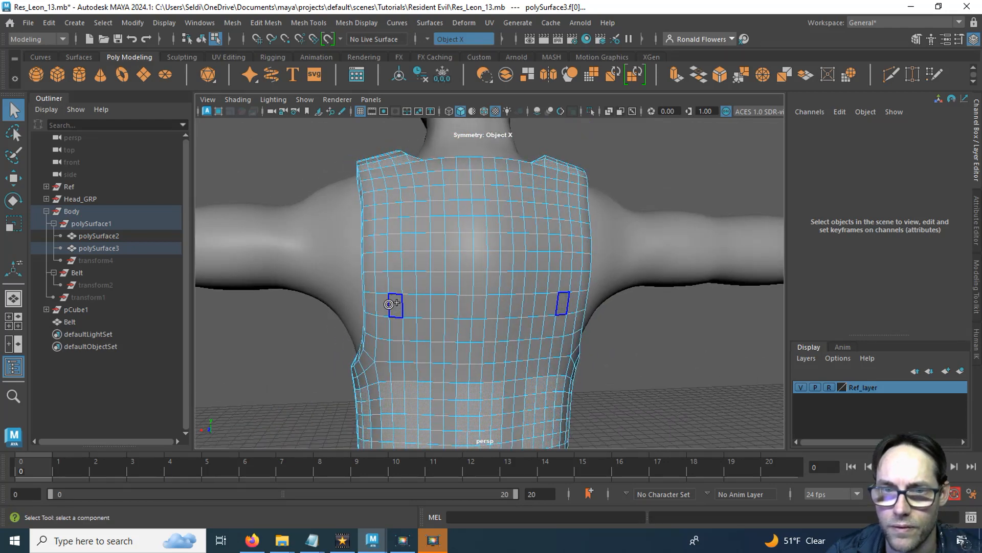
click(385, 303)
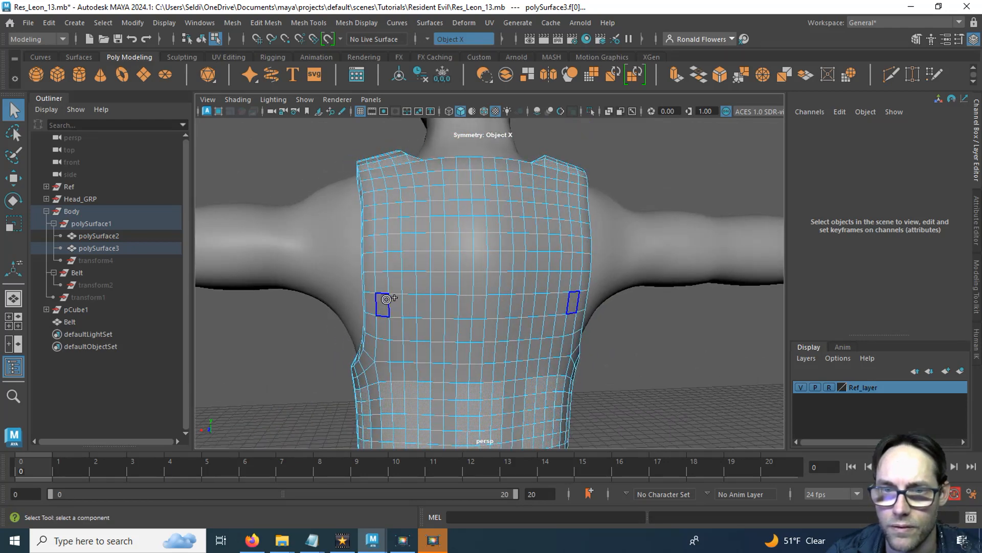
click(408, 306)
click(395, 305)
shift+click(395, 329)
shift+click(395, 351)
shift+click(410, 351)
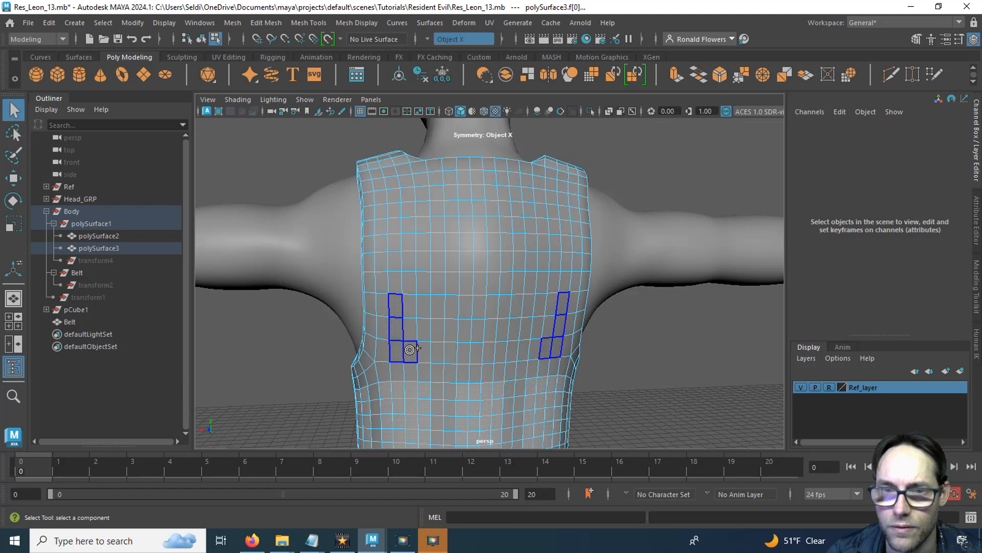
shift+click(424, 352)
shift+click(438, 351)
shift+click(438, 330)
shift+click(438, 307)
shift+click(438, 284)
shift+click(423, 303)
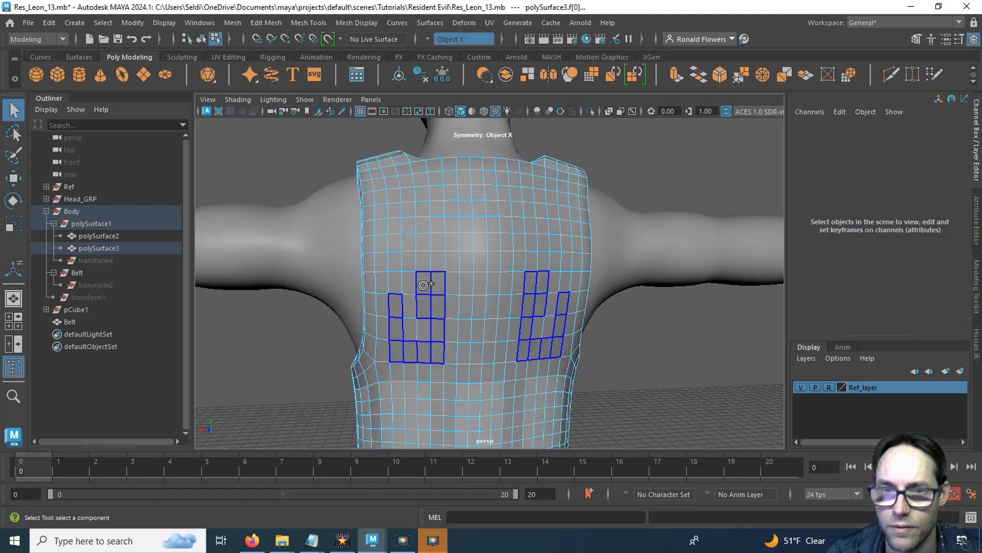
shift+click(405, 284)
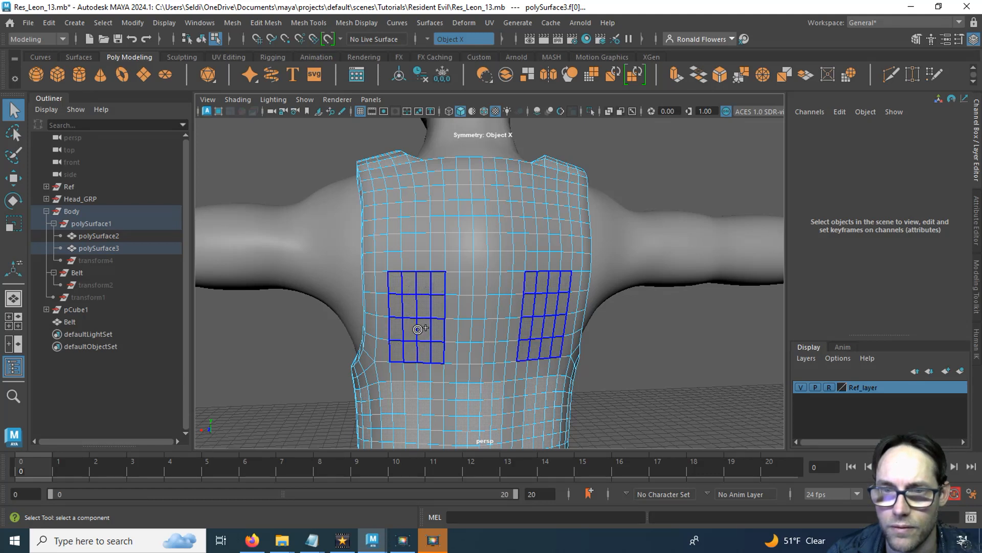
Step: Add the central mid-back faces and blocks of upper-back faces to the selection
mouse_move(467, 285)
shift+mouse_down()
mouse_move(465, 329)
mouse_move(481, 350)
mouse_move(483, 287)
shift+mouse_up()
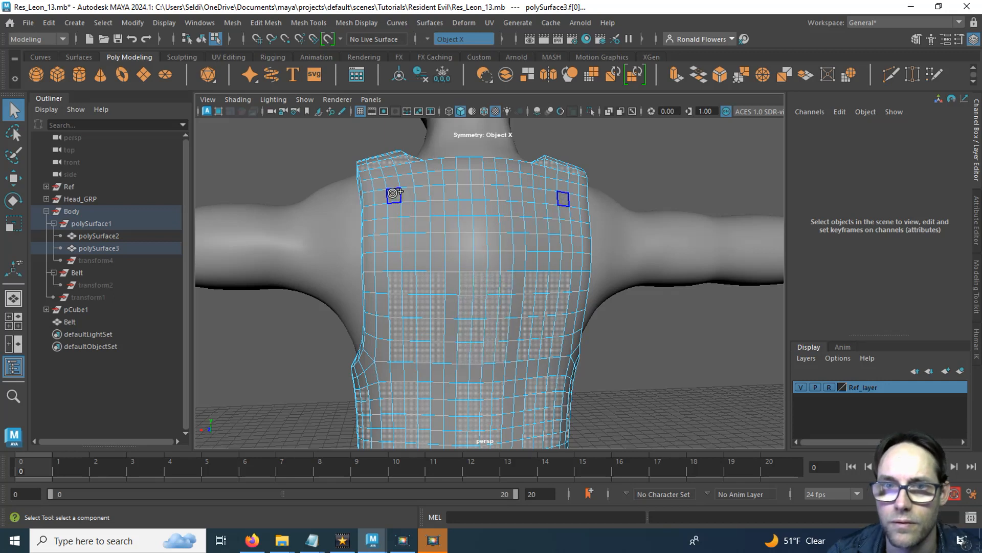
mouse_move(391, 198)
shift+mouse_down()
mouse_move(394, 244)
mouse_move(418, 239)
mouse_move(436, 184)
mouse_move(407, 179)
mouse_move(403, 232)
shift+mouse_up()
mouse_move(464, 197)
mouse_down()
mouse_move(463, 177)
mouse_move(465, 212)
mouse_move(478, 234)
mouse_move(485, 177)
mouse_up()
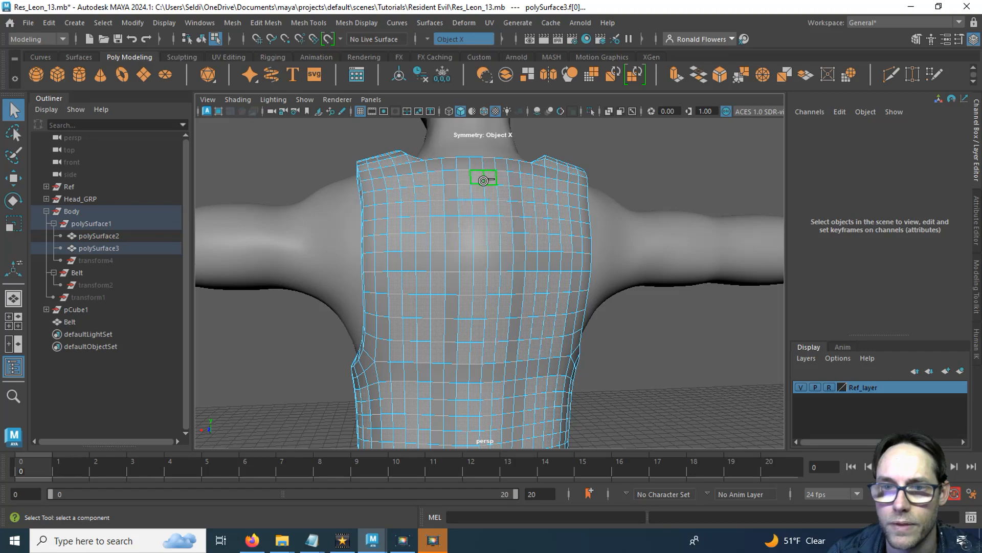
Step: Deselect the faces along the outer edge on the front of the shoulder straps
scroll(480, 205, down, 5)
mouse_move(474, 331)
alt+mouse_down()
mouse_move(274, 346)
mouse_move(467, 333)
mouse_move(450, 350)
mouse_move(593, 349)
mouse_move(563, 321)
mouse_move(468, 334)
alt+mouse_up()
scroll(594, 349, up, 3)
click(546, 339)
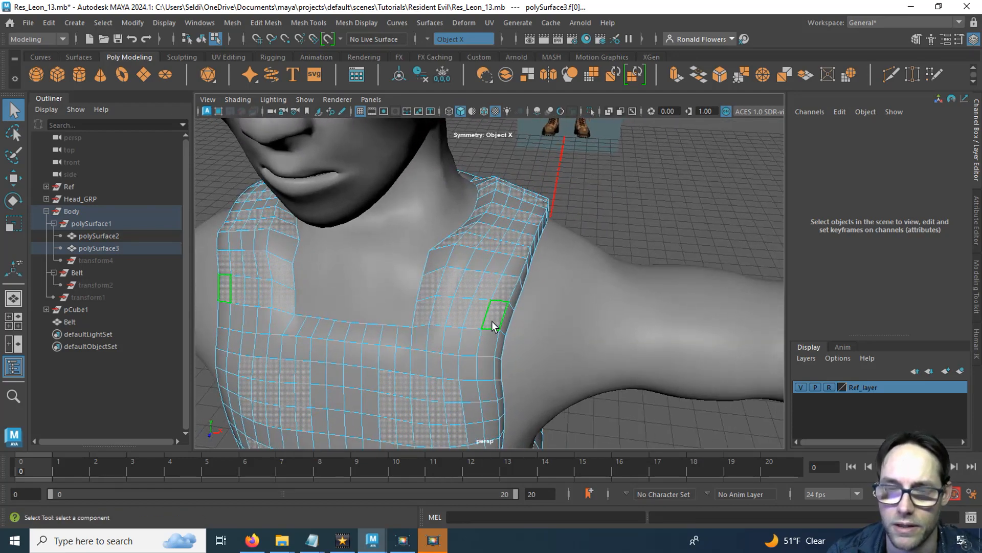
ctrl+click(492, 321)
ctrl+click(501, 291)
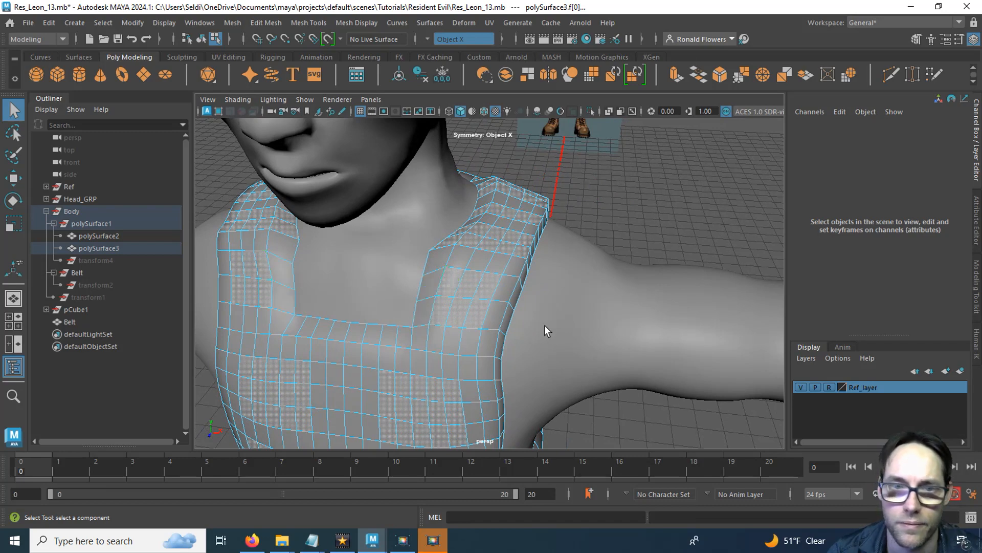
Step: Deselect stray faces along the neck-side edge of the shoulder straps and check the gaps toward the back
alt+drag(471, 313, 385, 389)
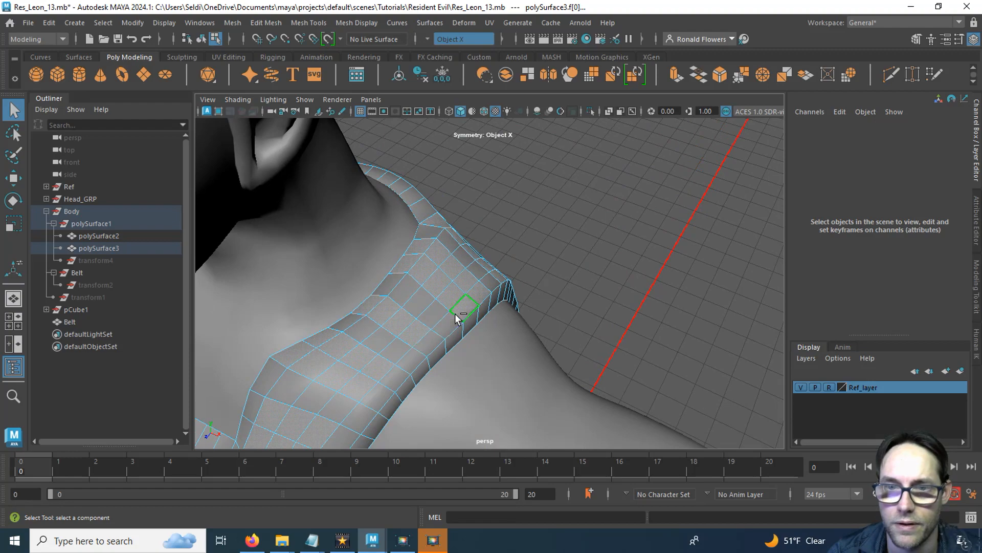
alt+drag(474, 300, 355, 307)
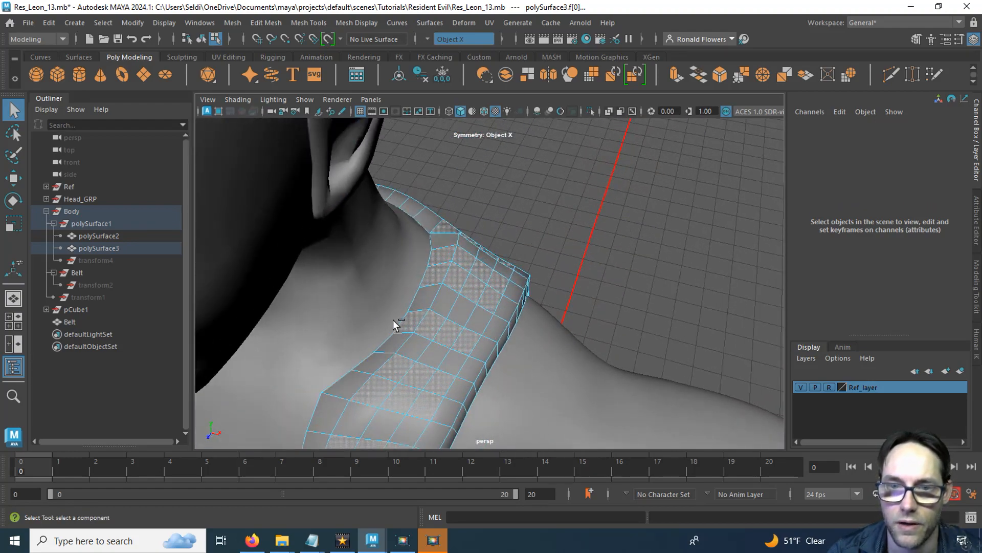
ctrl+click(403, 330)
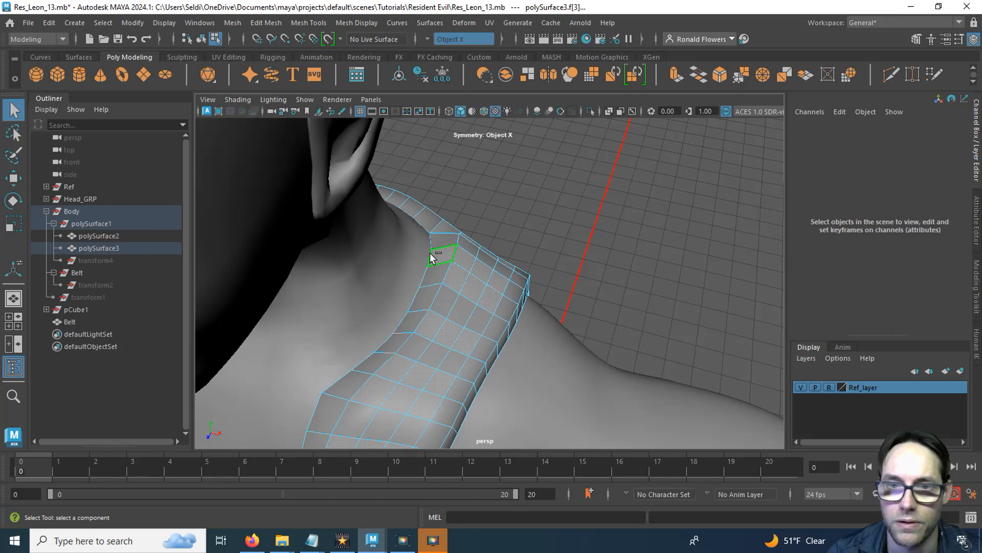
alt+drag(444, 319, 389, 281)
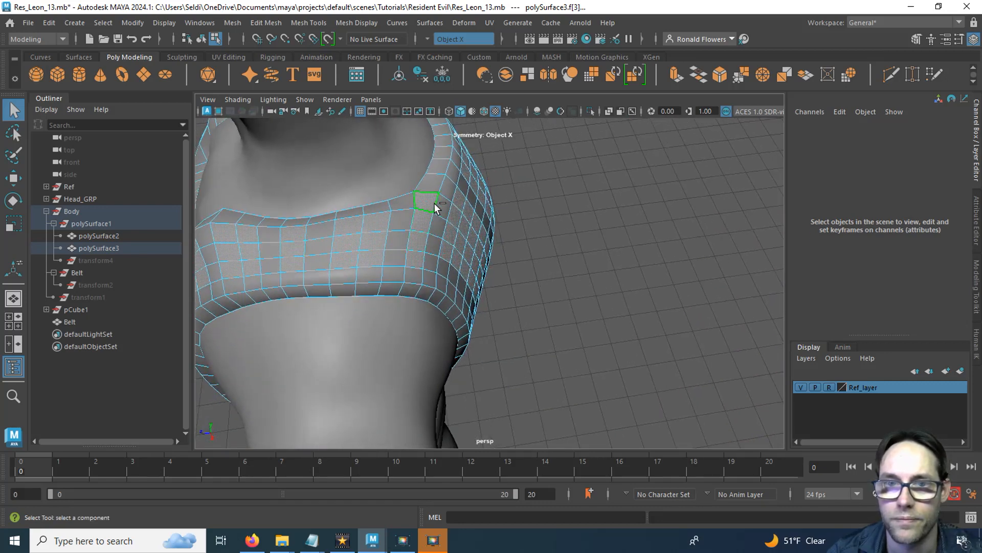
alt+drag(432, 205, 422, 274)
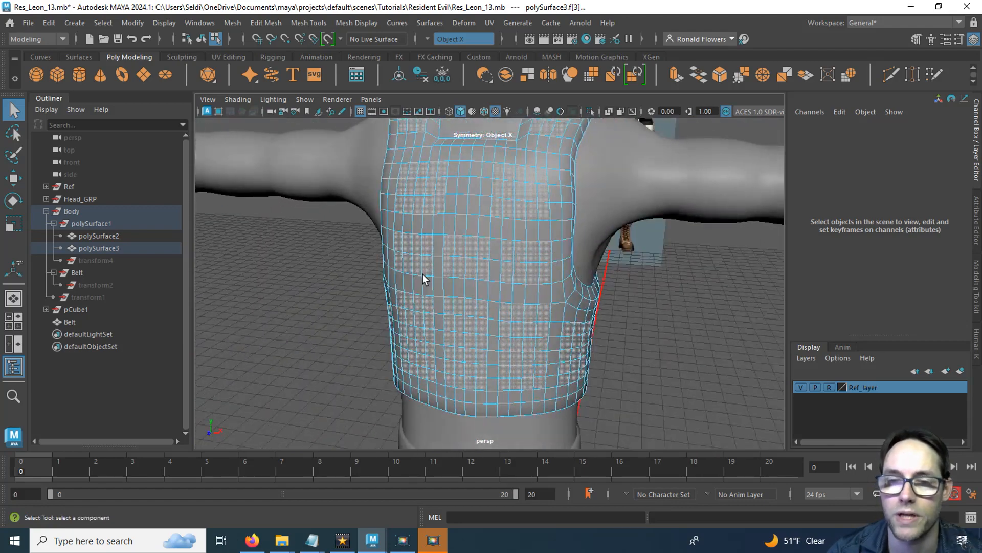
Step: Extrude the selected vest faces outward with a Local Translate Z of 0.502
scroll(479, 287, down, 5)
alt+middle_drag(489, 278, 464, 338)
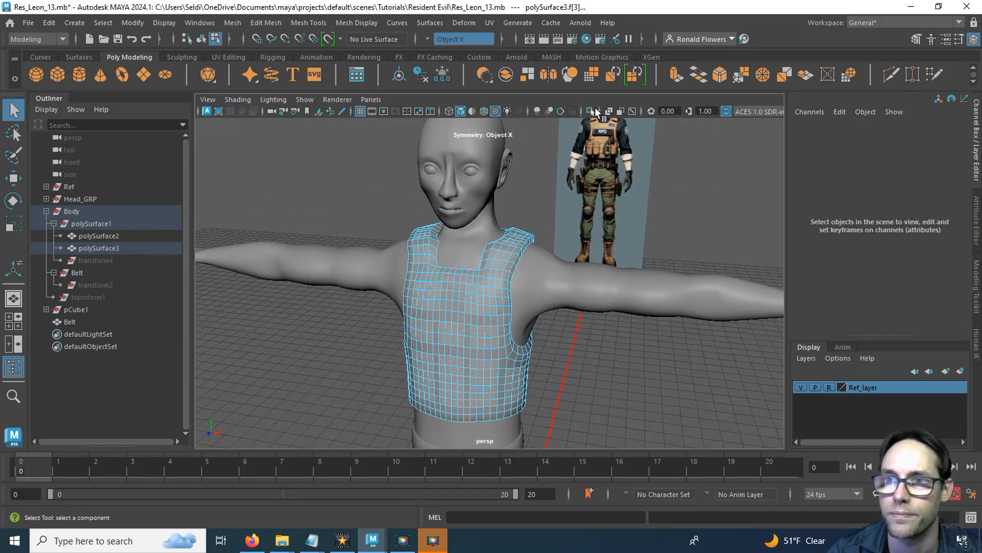
key(ctrl+e)
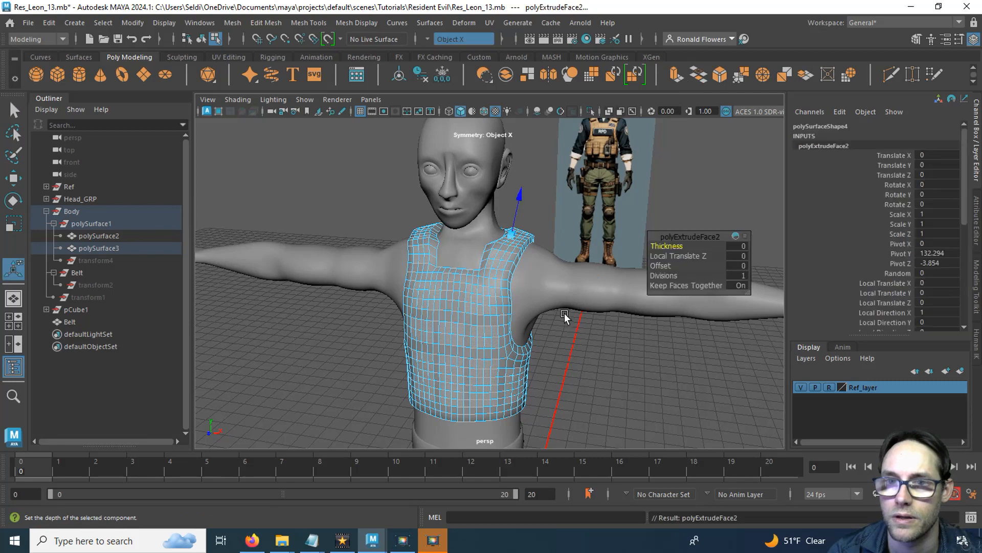
drag(522, 198, 523, 191)
scroll(505, 282, up, 4)
alt+drag(501, 315, 407, 301)
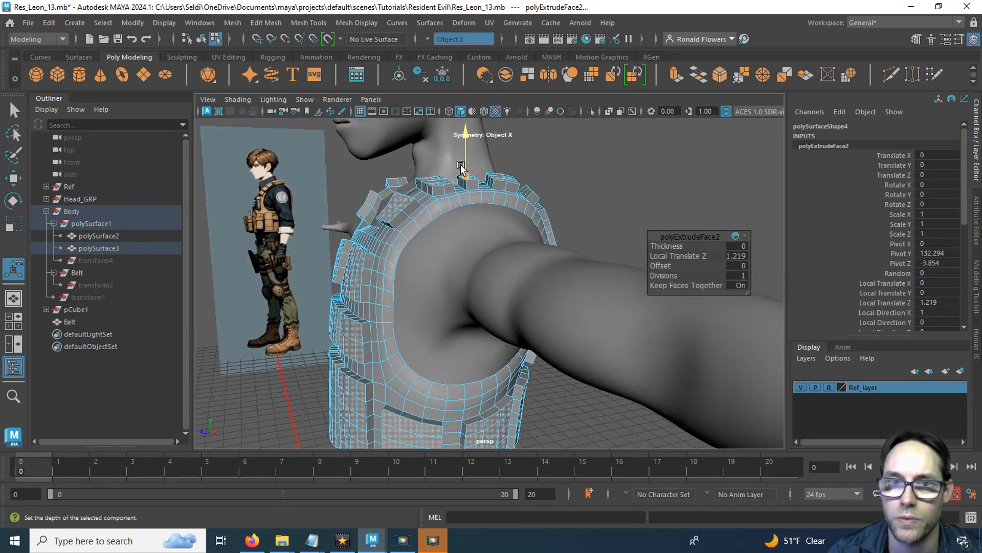
drag(465, 149, 465, 146)
alt+drag(399, 308, 411, 325)
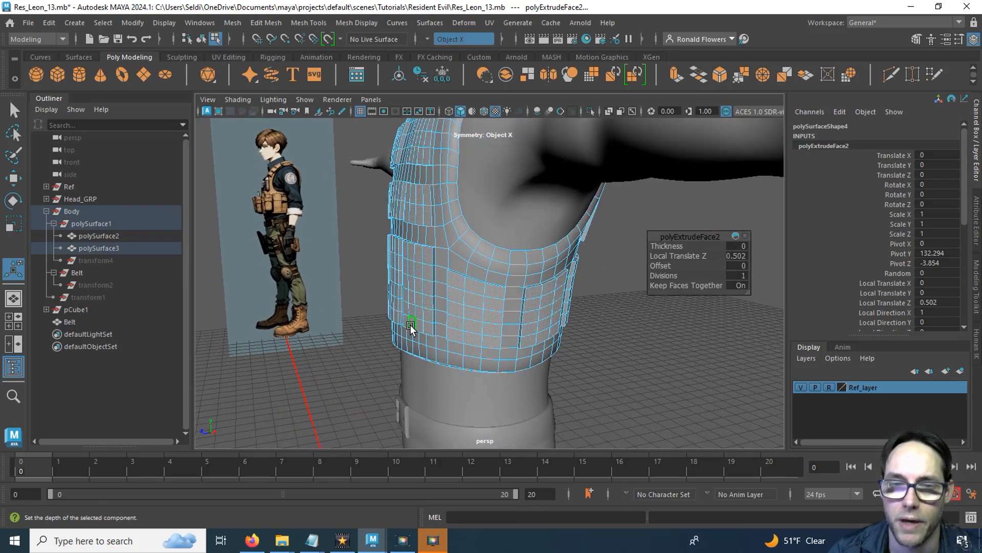
Step: Select the extruded vest mesh as an object and delete all construction history in the scene
scroll(302, 361, up, 2)
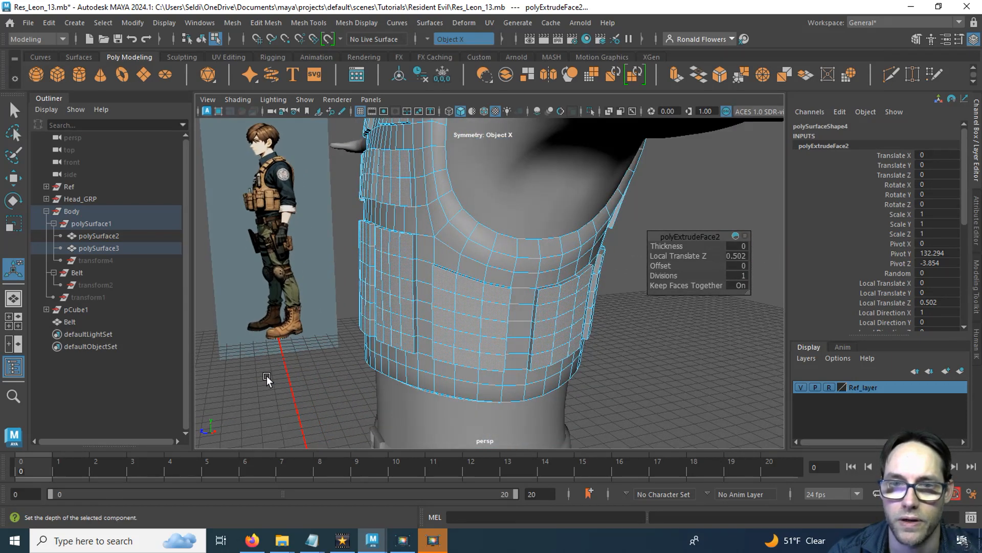
click(266, 375)
alt+drag(269, 382, 421, 377)
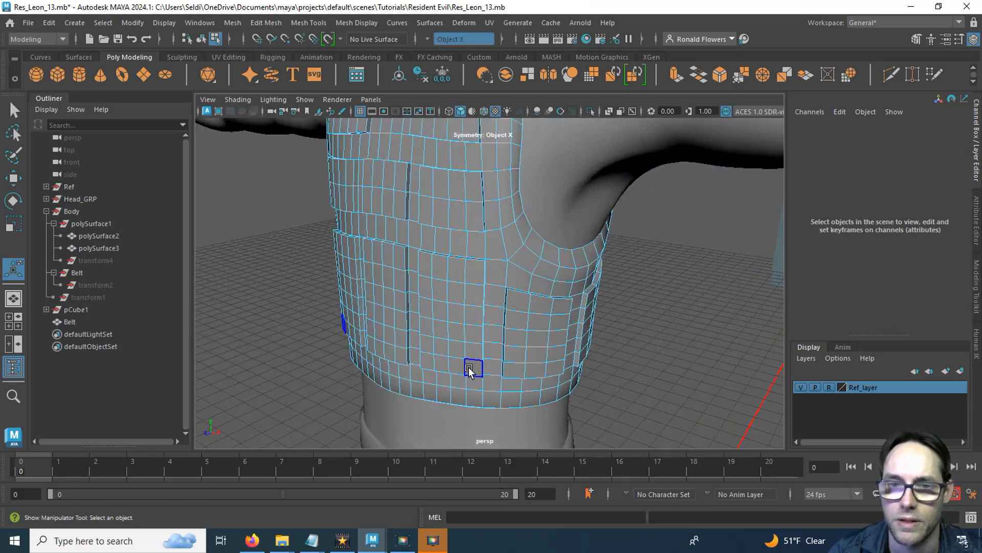
scroll(469, 371, up, 2)
right_drag(465, 176, 527, 158)
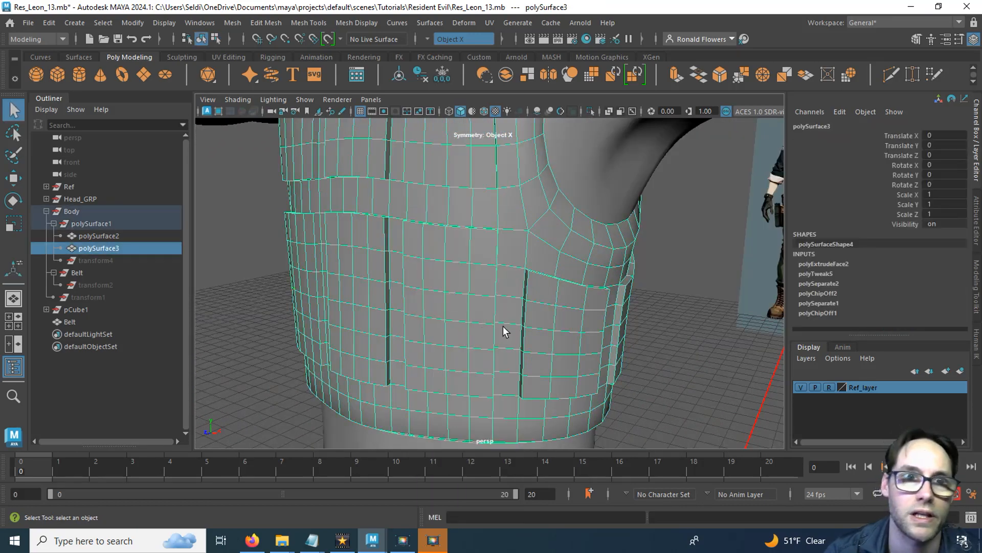
click(51, 22)
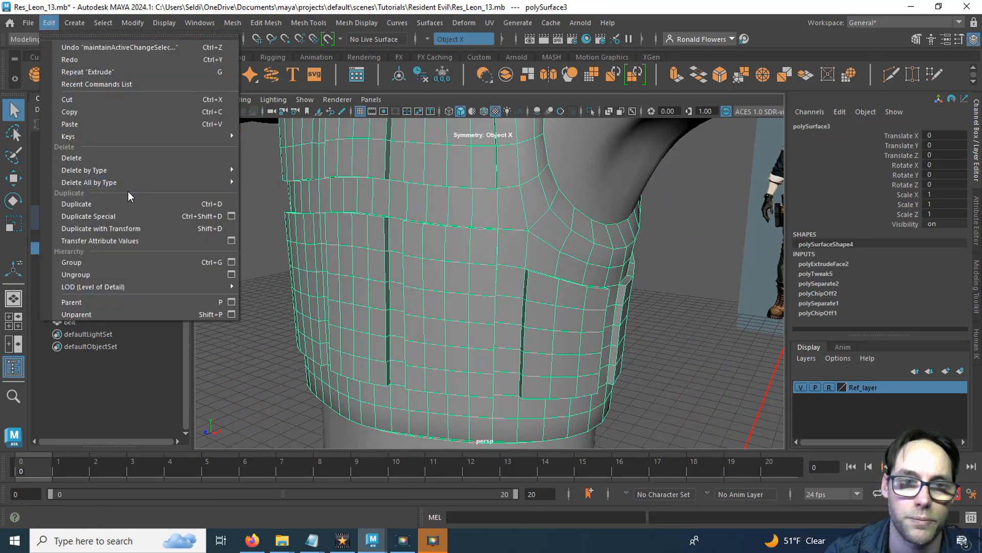
mouse_move(132, 183)
click(289, 146)
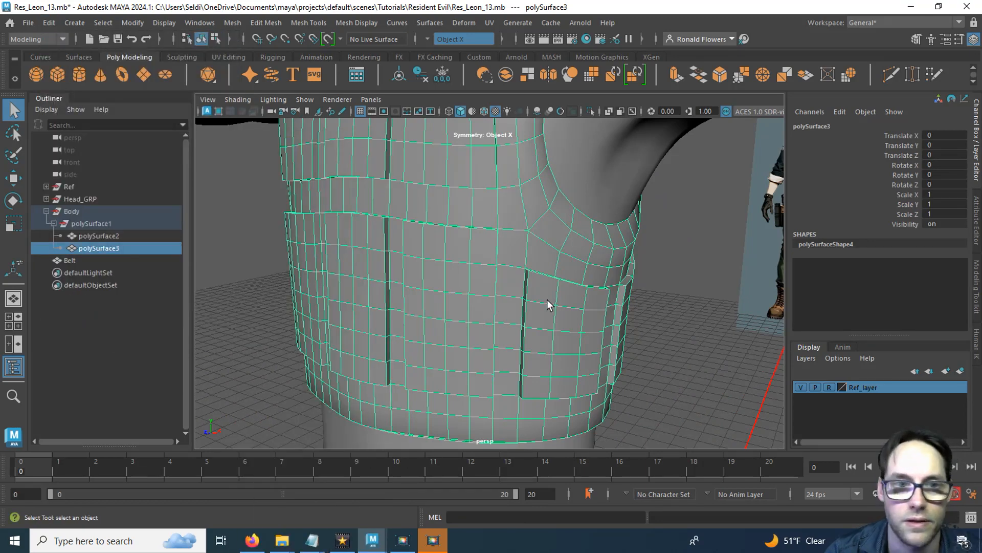
Step: Select the faces of the three lower front pouch panels on the vest
right_drag(465, 177, 464, 209)
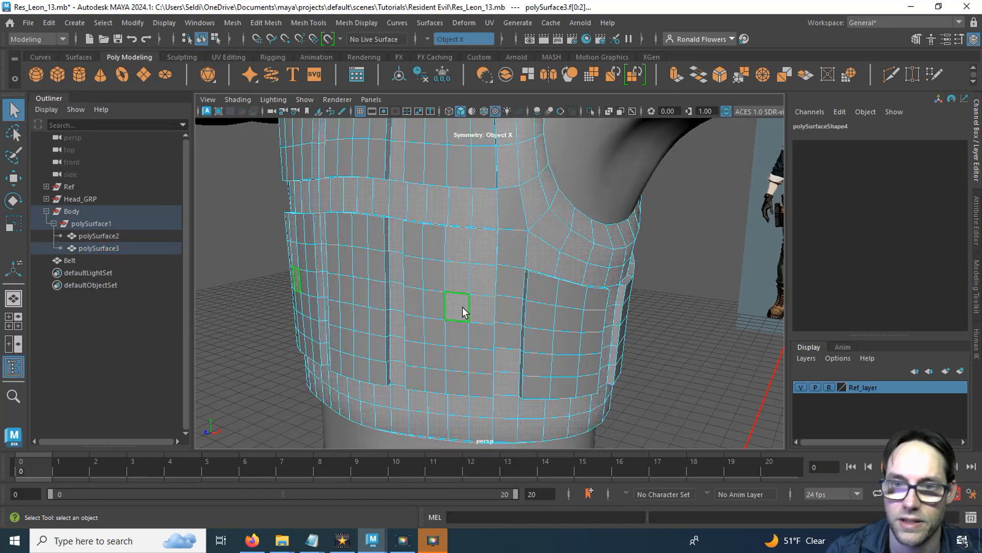
click(481, 295)
click(461, 284)
click(478, 286)
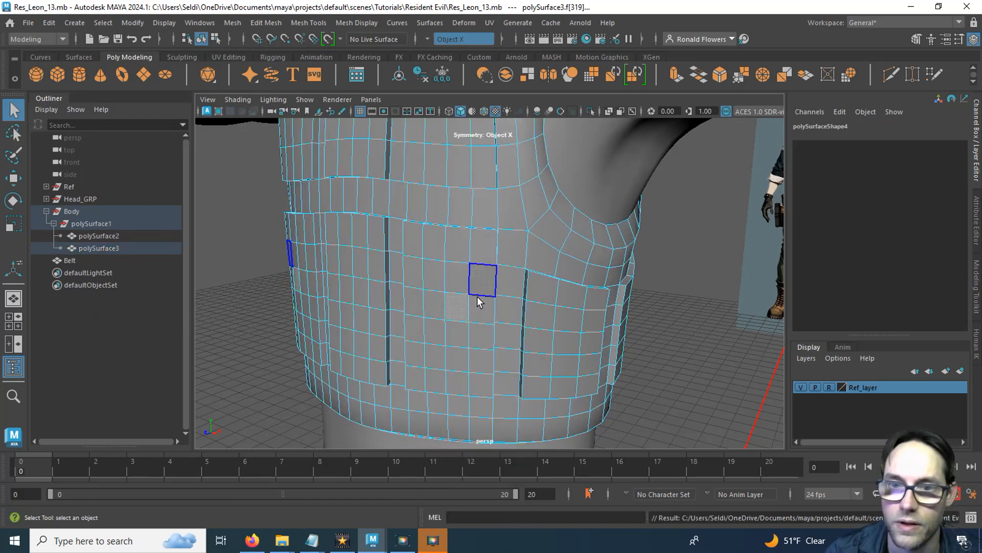
click(441, 303)
click(434, 277)
click(435, 254)
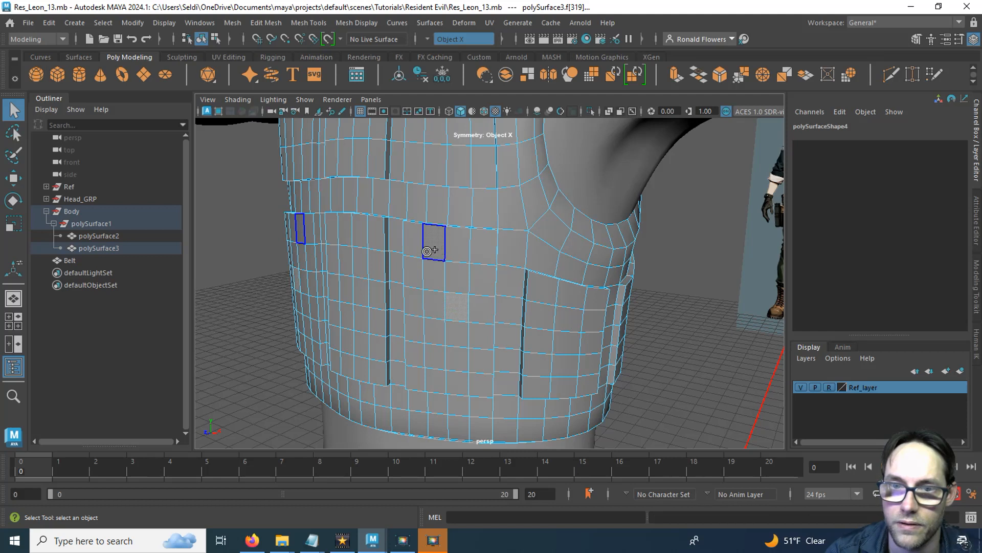
mouse_move(412, 239)
mouse_down()
mouse_move(458, 244)
mouse_move(479, 275)
mouse_move(481, 381)
mouse_move(417, 379)
mouse_move(434, 277)
mouse_move(414, 309)
mouse_move(444, 358)
mouse_move(457, 327)
mouse_move(438, 271)
mouse_move(449, 326)
mouse_move(399, 309)
mouse_move(425, 276)
mouse_move(555, 333)
mouse_move(478, 285)
mouse_move(461, 253)
mouse_move(431, 253)
mouse_move(416, 258)
mouse_move(408, 386)
mouse_move(440, 375)
mouse_up()
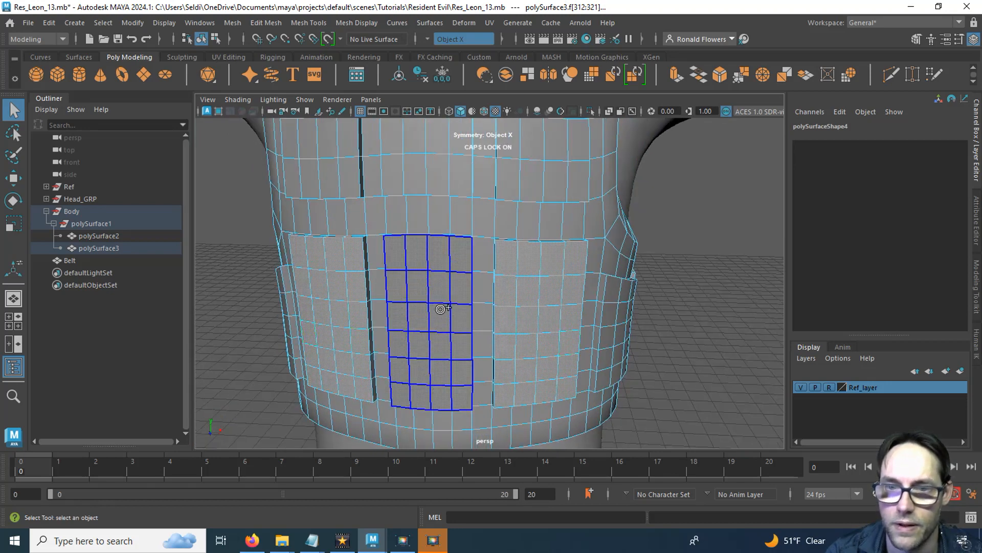
scroll(437, 337, down, 3)
alt+drag(436, 335, 455, 326)
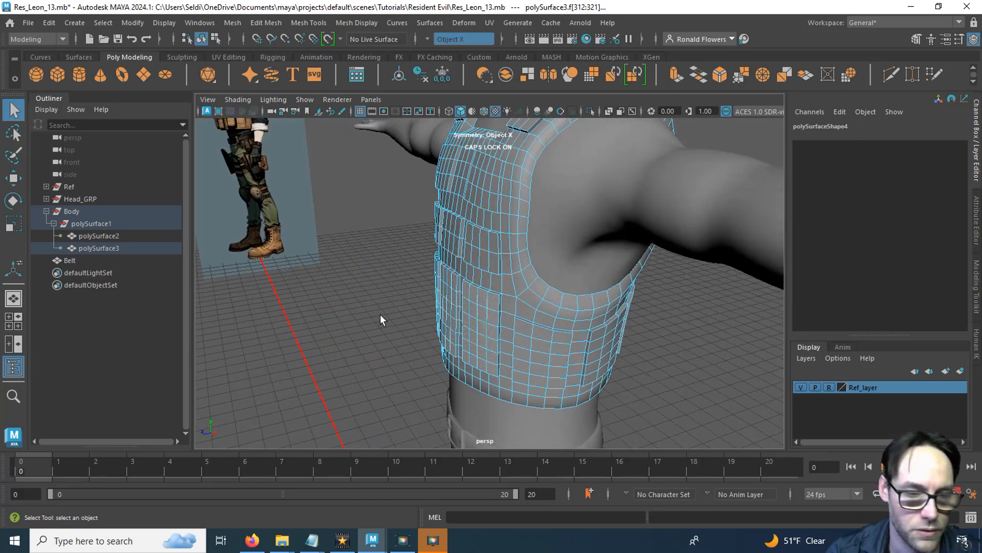
Step: Set the Move tool to Component orientation and extrude the selected lower front panels outward into thick pouches
key(w)
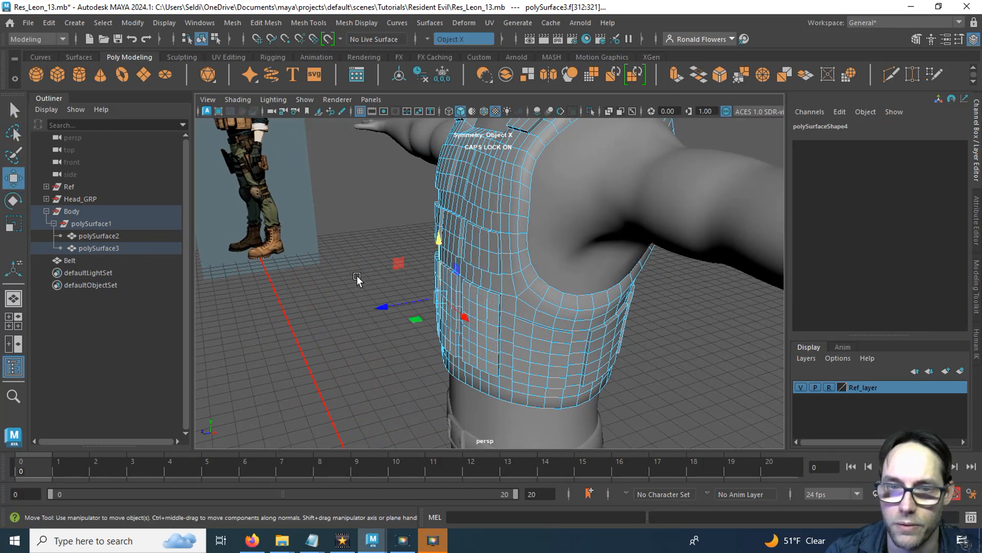
click(357, 276)
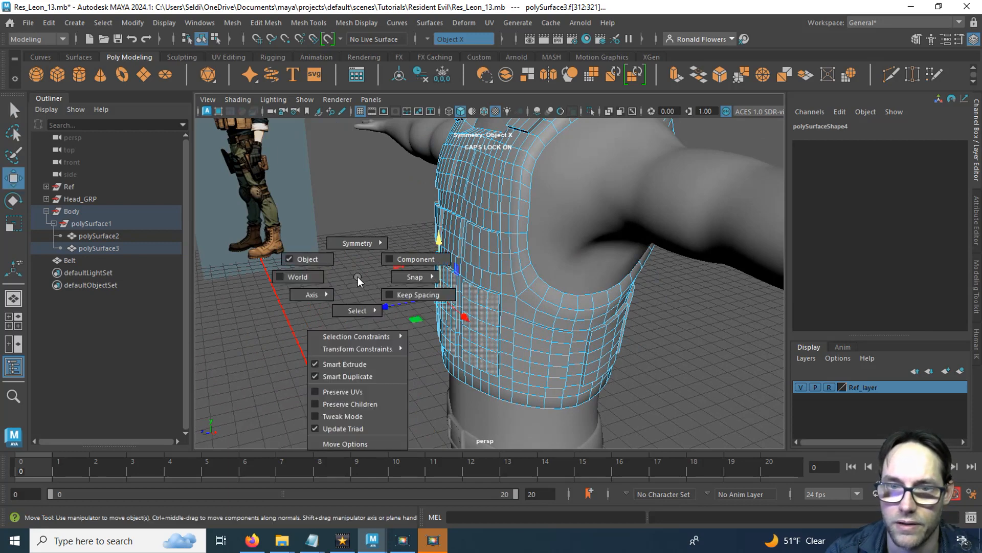
click(385, 263)
alt+drag(352, 337, 384, 369)
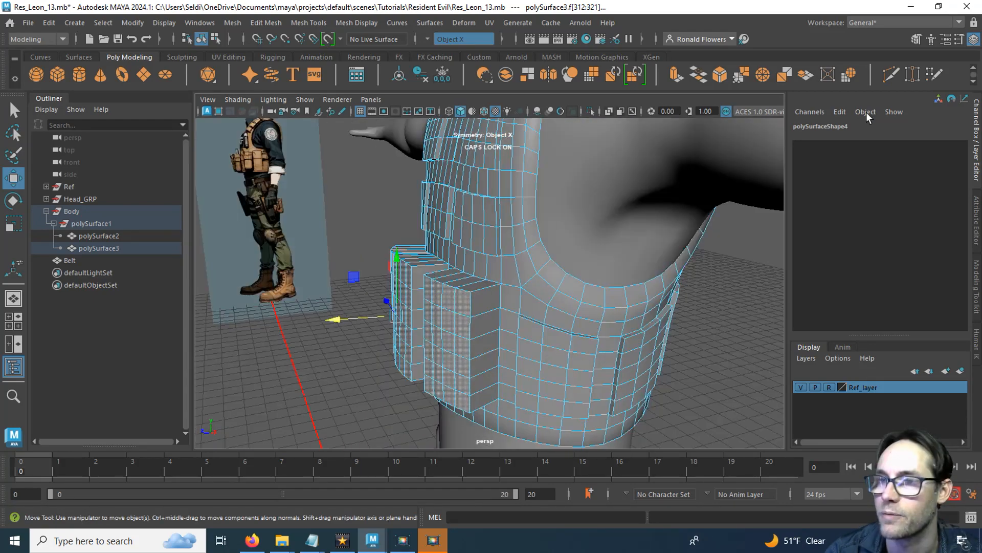
Step: Insert edge loops around the sides of the three extruded front pouches, midway along their depth, with Multi-Cut
click(890, 75)
alt+right_drag(461, 334, 487, 297)
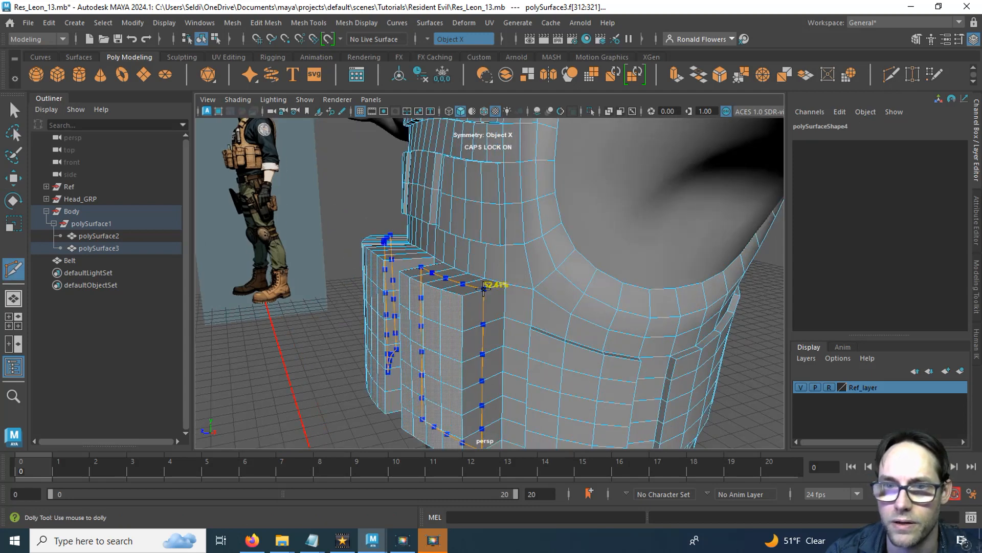
ctrl+click(484, 289)
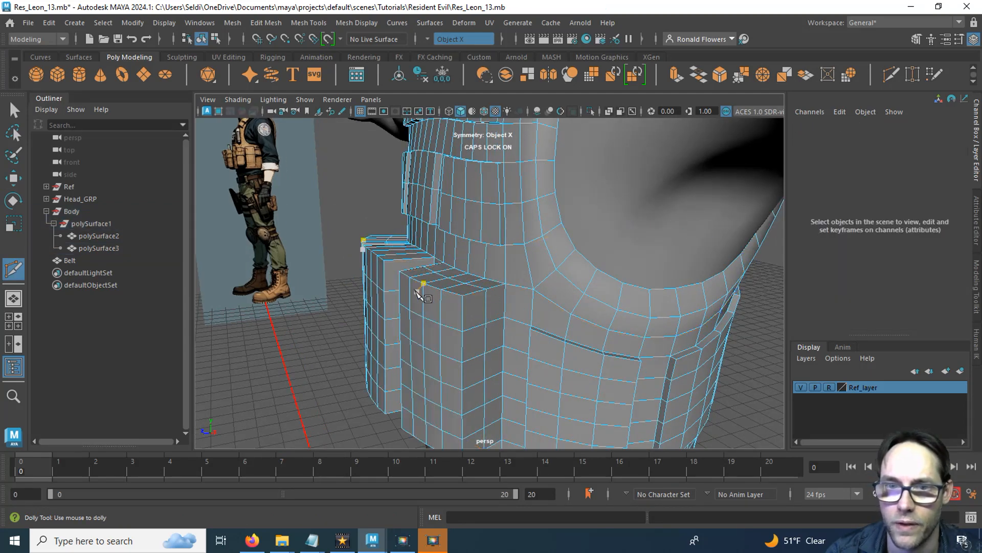
alt+drag(435, 274, 379, 306)
ctrl+click(448, 334)
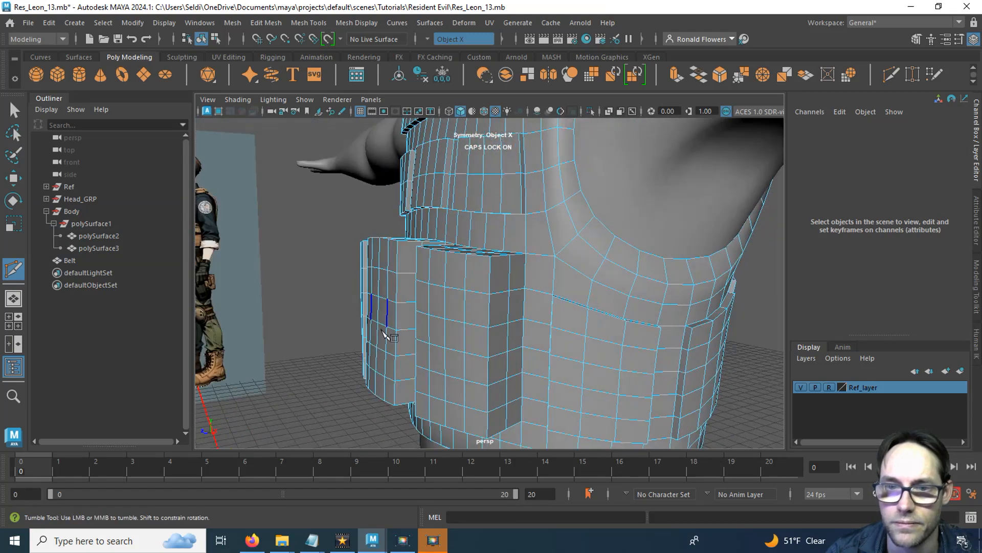
scroll(382, 327, down, 3)
alt+middle_drag(387, 333, 395, 272)
alt+drag(394, 272, 444, 282)
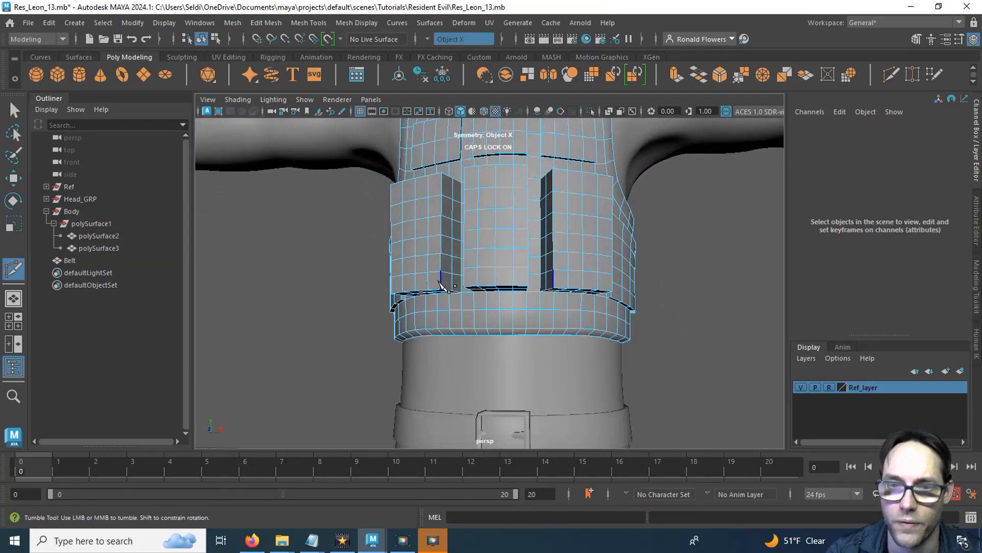
alt+drag(609, 271, 492, 318)
scroll(493, 318, up, 2)
alt+middle_drag(492, 319, 482, 337)
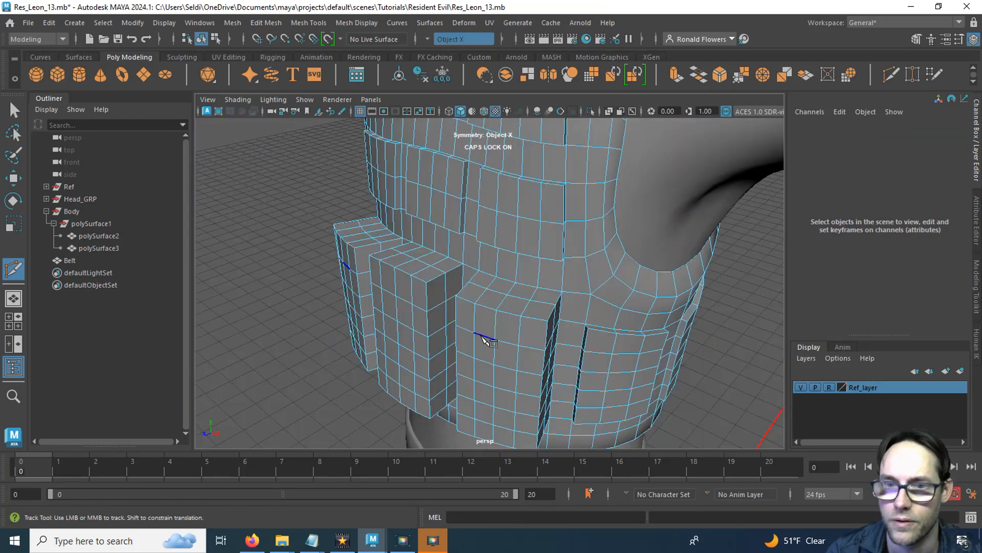
Step: Select the outer border edges around the front faces of all three lower pouches
key(q)
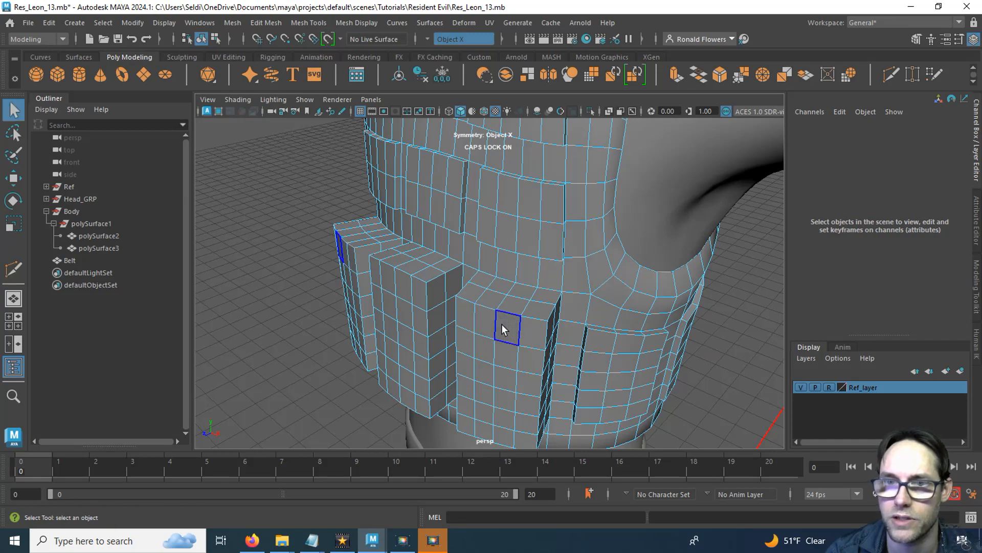
right_drag(501, 324, 514, 147)
alt+drag(462, 342, 508, 355)
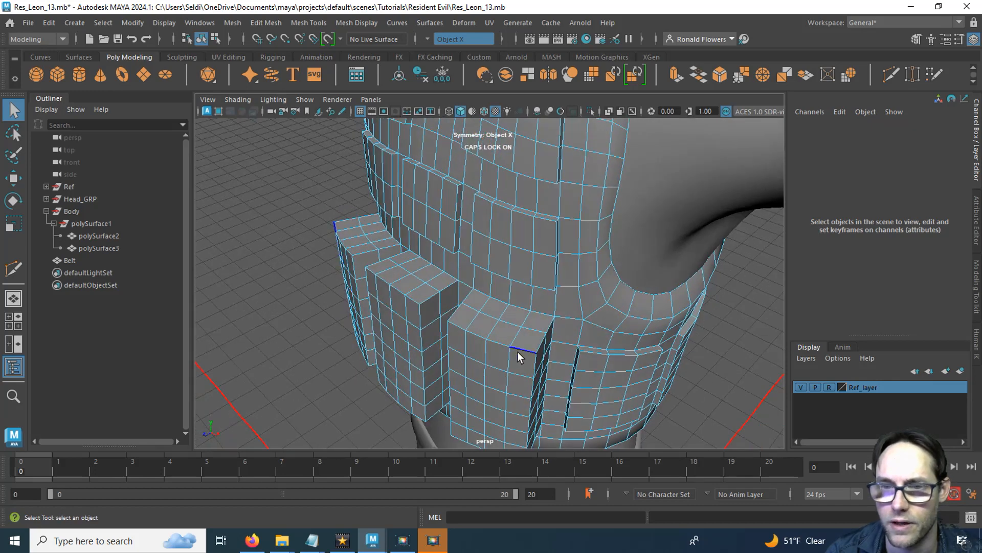
click(518, 353)
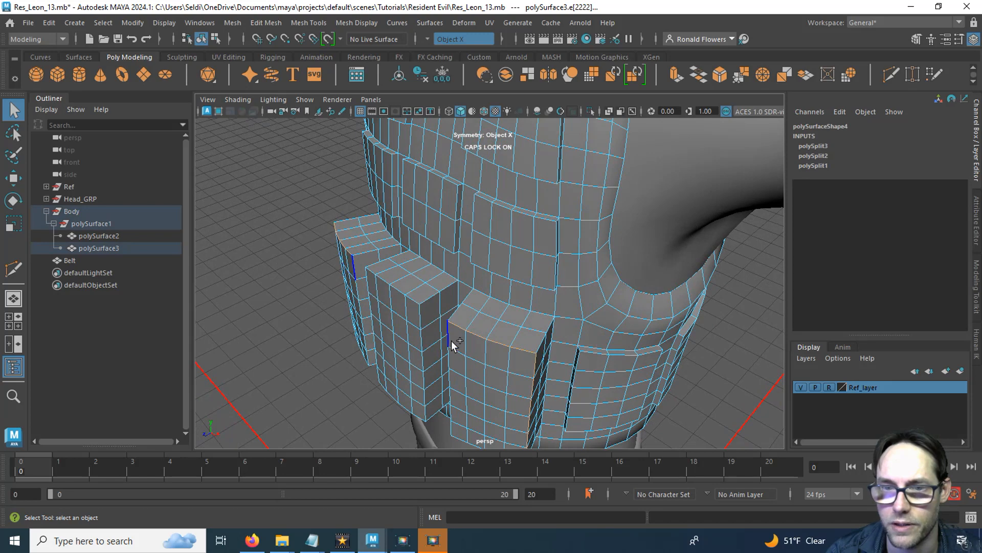
alt+drag(453, 340, 509, 366)
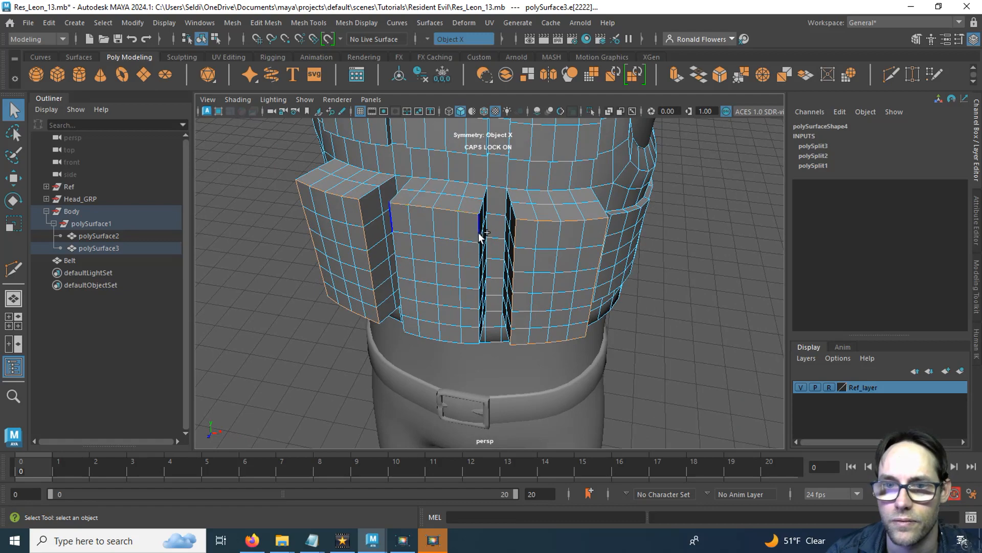
alt+drag(467, 342, 424, 297)
alt+drag(421, 230, 408, 322)
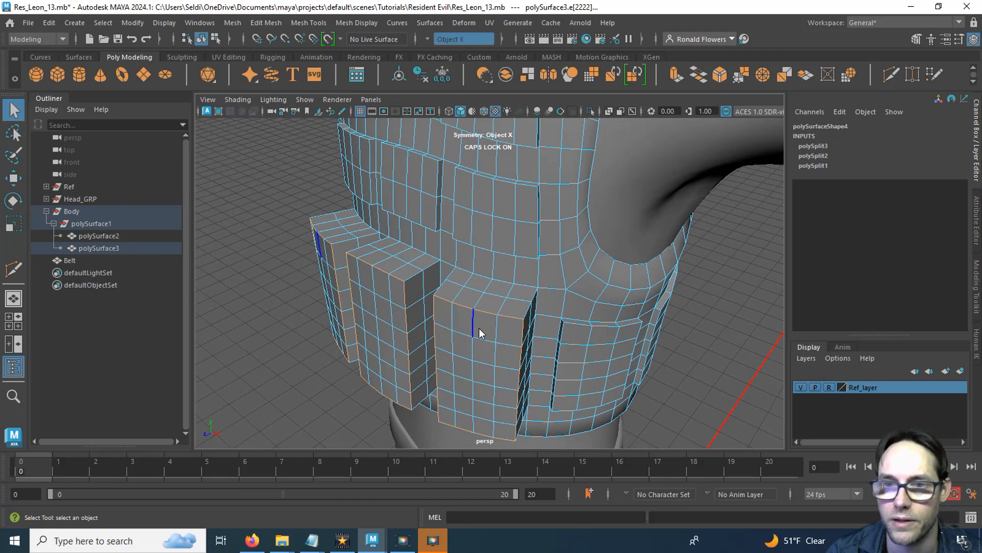
Step: Bevel the selected pouch edges with a Fraction of 0.2
shift+right_drag(526, 288, 568, 287)
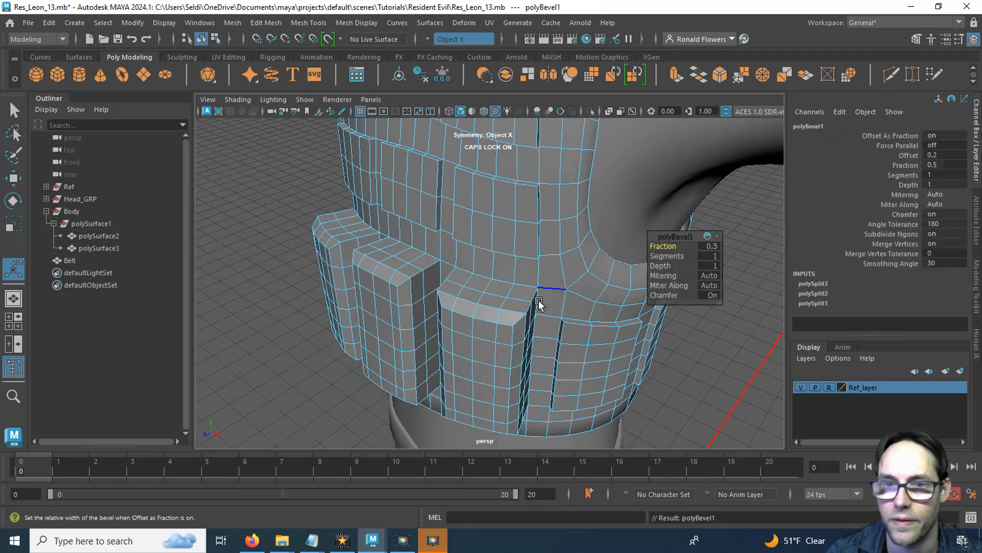
alt+drag(480, 338, 440, 294)
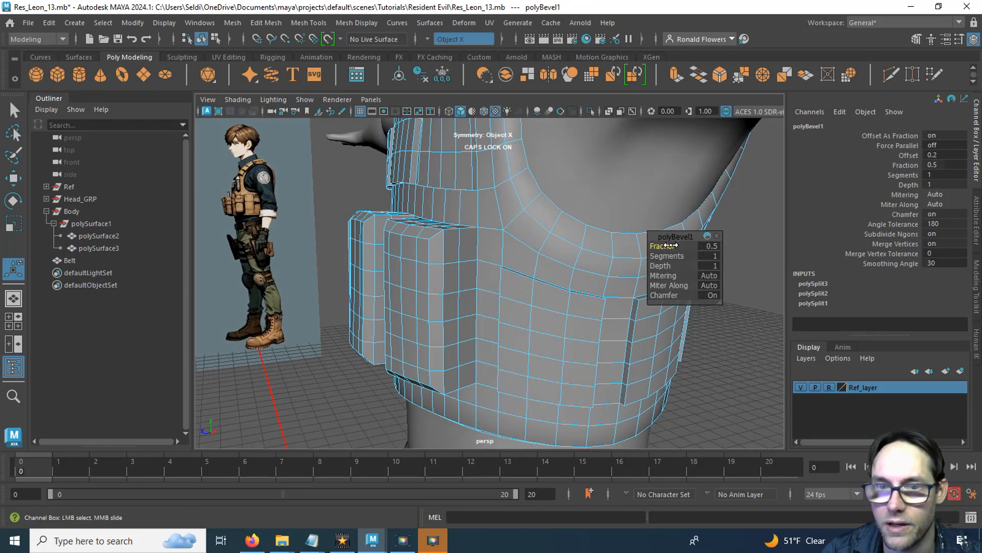
drag(670, 245, 671, 247)
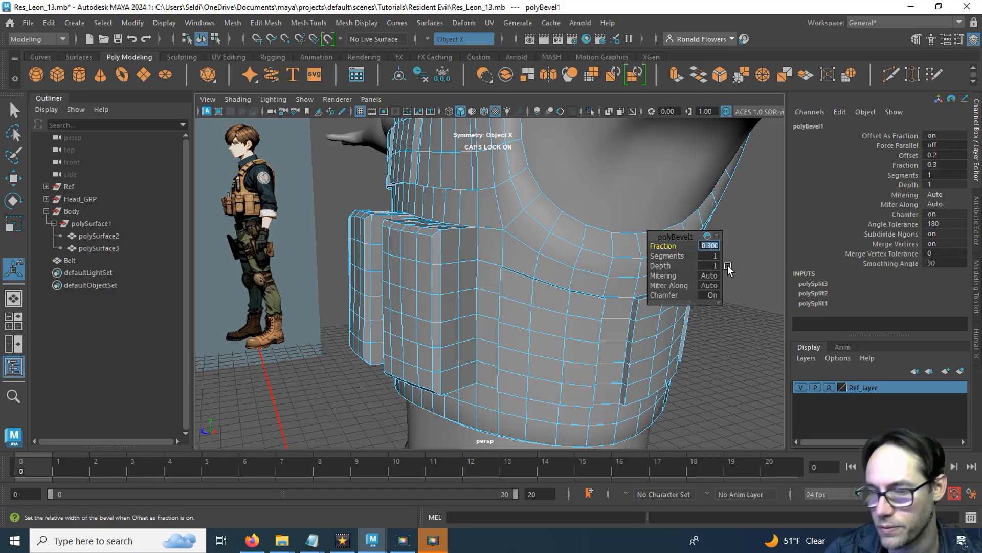
key(Return)
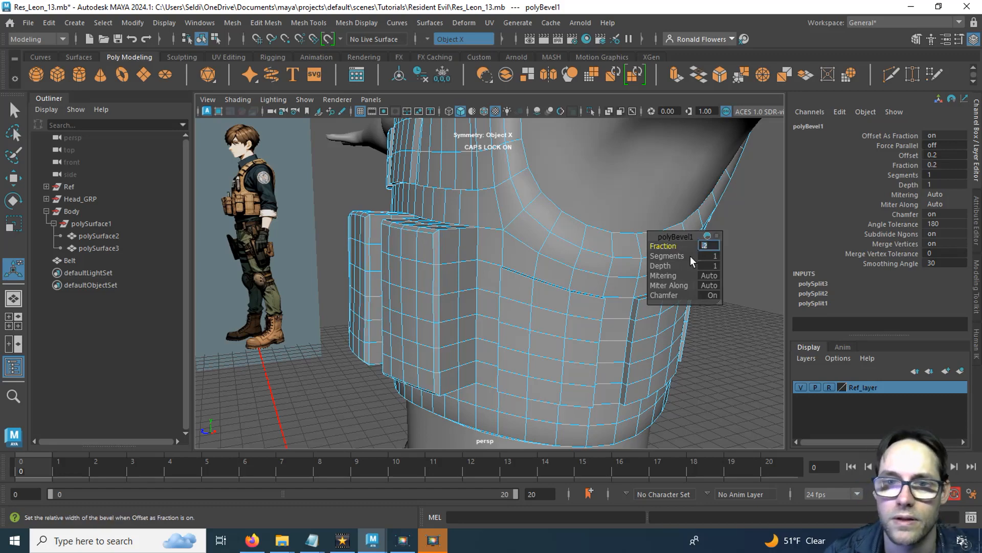
Step: Select the outer border edges around the row of small raised panels just above the lower pouches
alt+drag(414, 268, 544, 338)
alt+drag(444, 204, 456, 339)
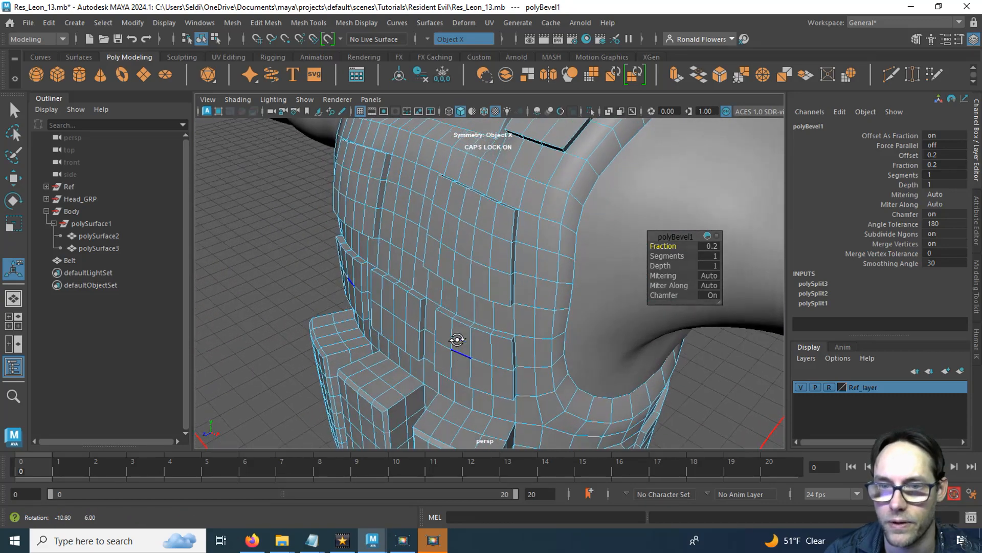
click(496, 342)
shift+click(511, 358)
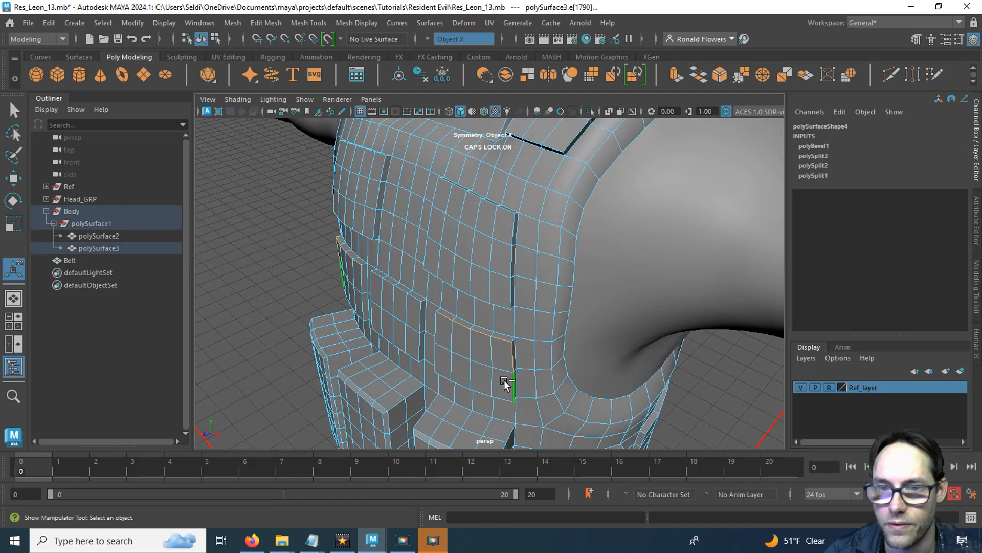
shift+click(499, 395)
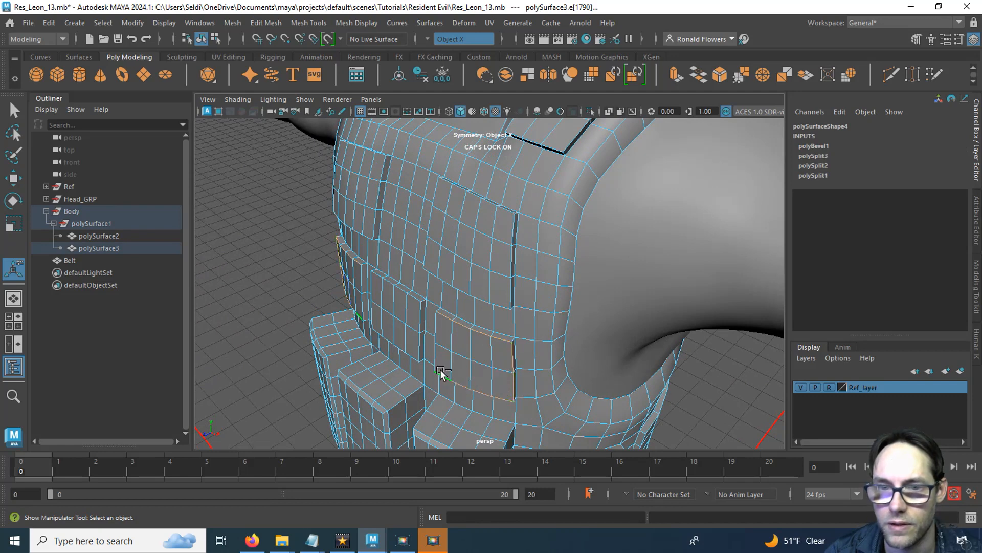
shift+click(439, 365)
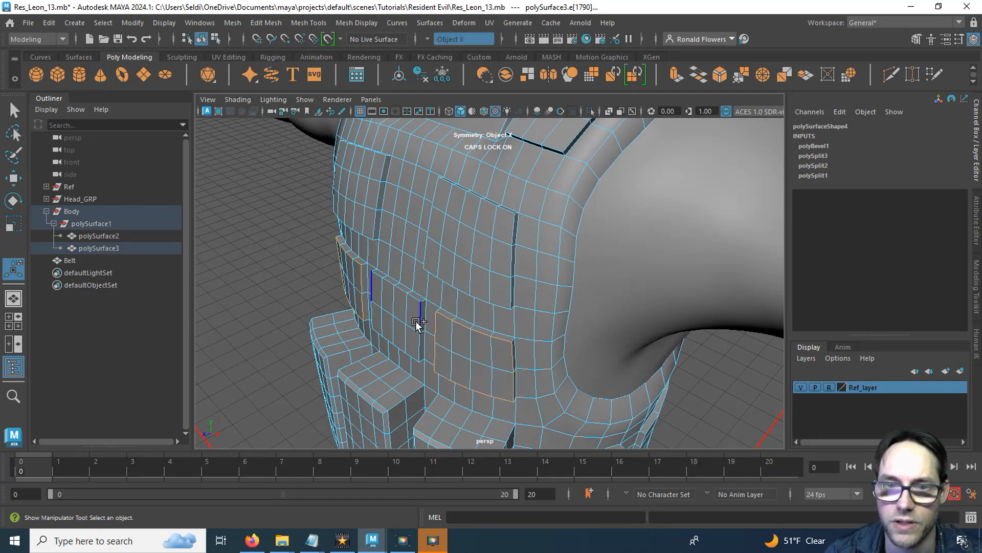
shift+click(414, 297)
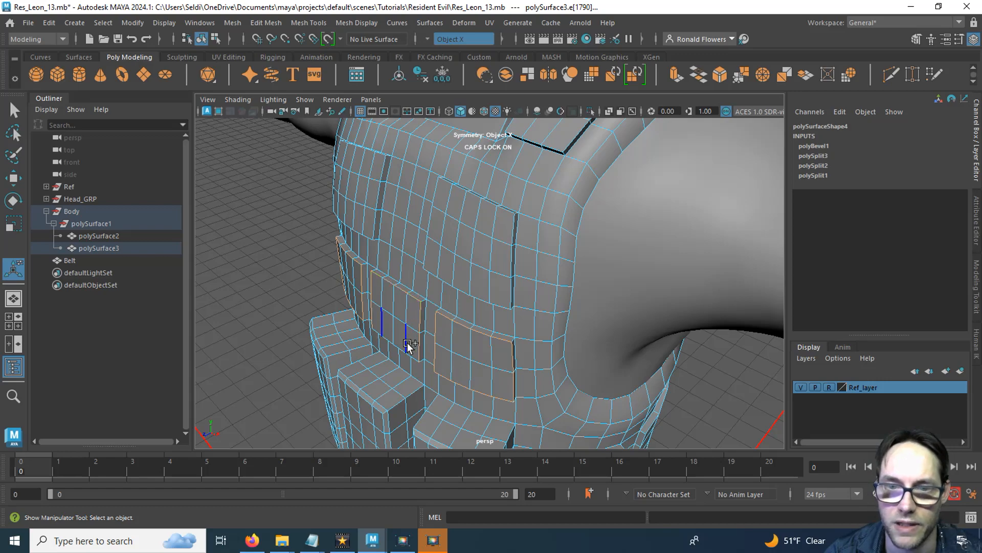
Step: Add the outer border edges of the two large raised chest panels to the edge selection
mouse_move(395, 340)
alt+mouse_down()
mouse_move(487, 307)
mouse_move(391, 340)
alt+mouse_up()
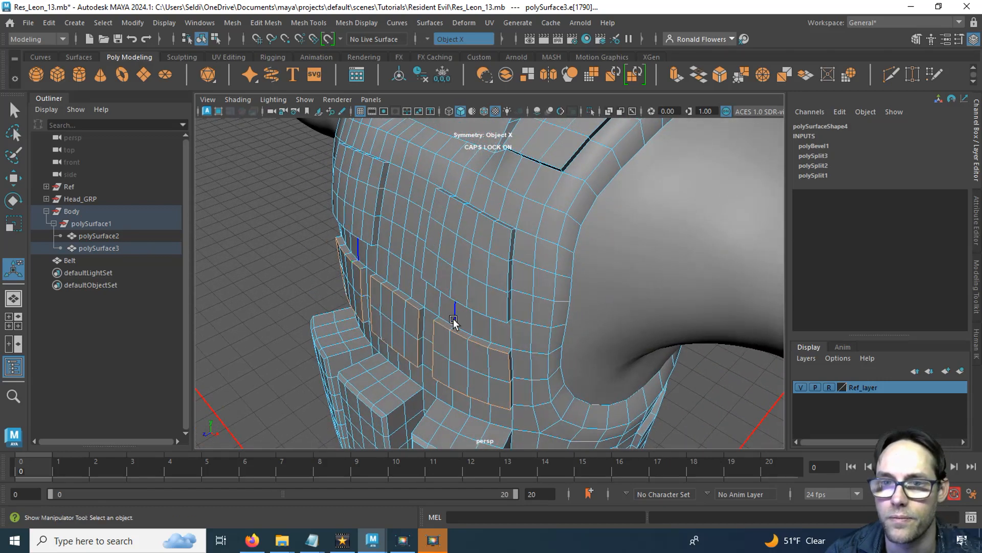
shift+double_click(497, 312)
shift+double_click(503, 308)
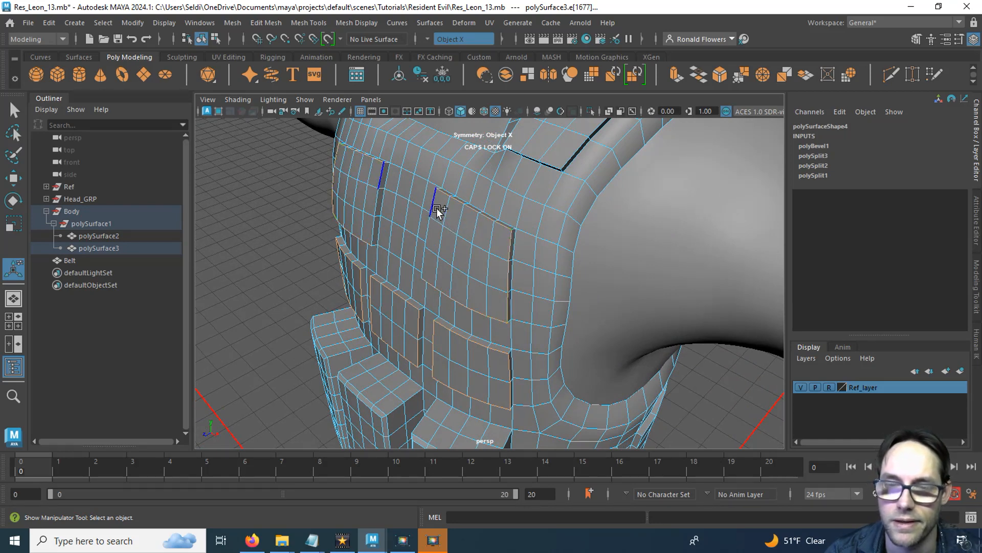
Step: Add the outer border edges of all the raised panels along the shoulder straps to the selection
alt+drag(478, 290, 425, 367)
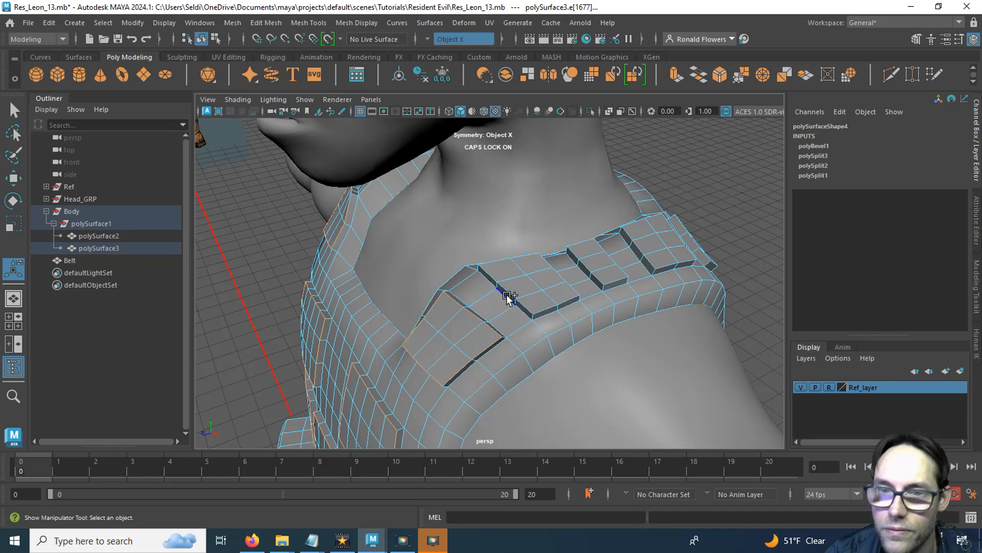
click(529, 291)
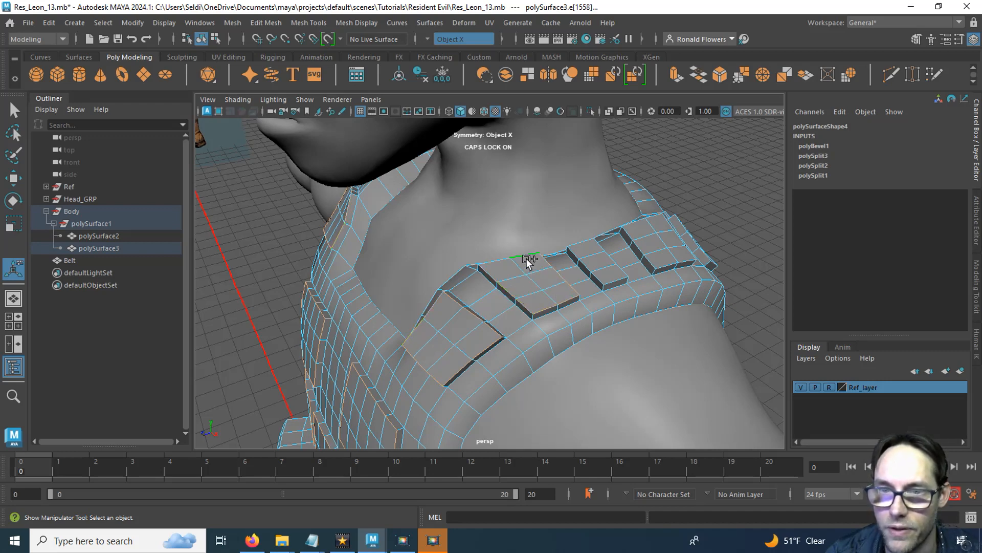
alt+drag(557, 292, 502, 294)
click(444, 310)
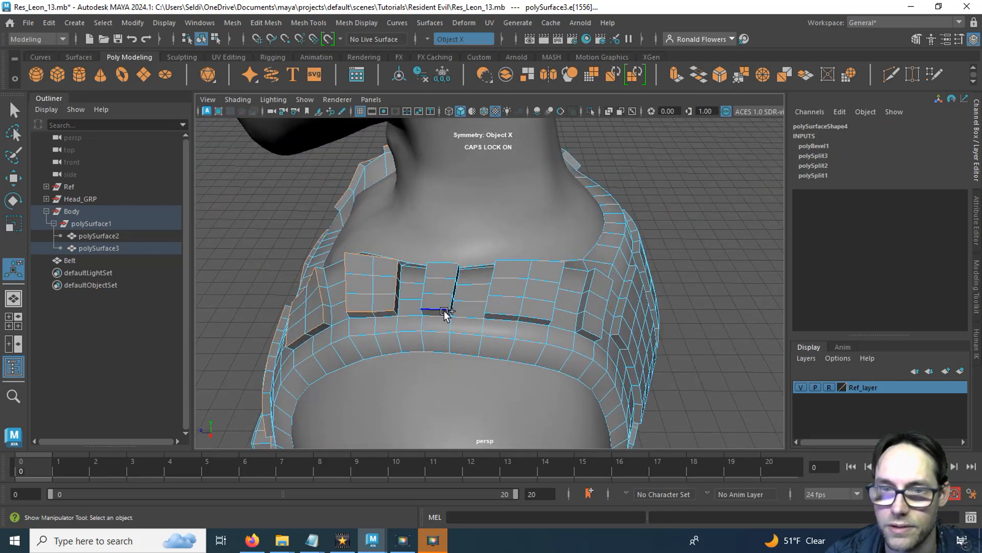
click(450, 301)
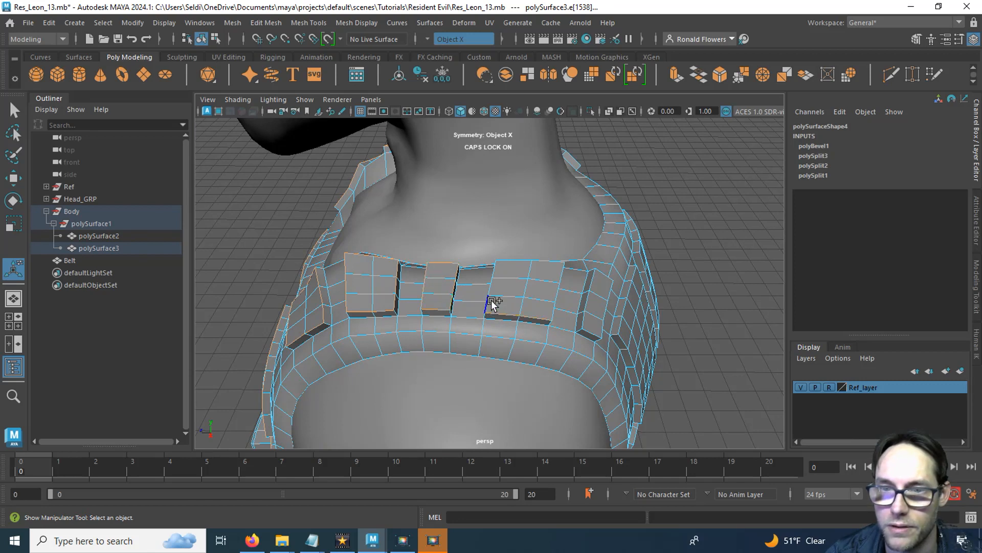
shift+click(512, 260)
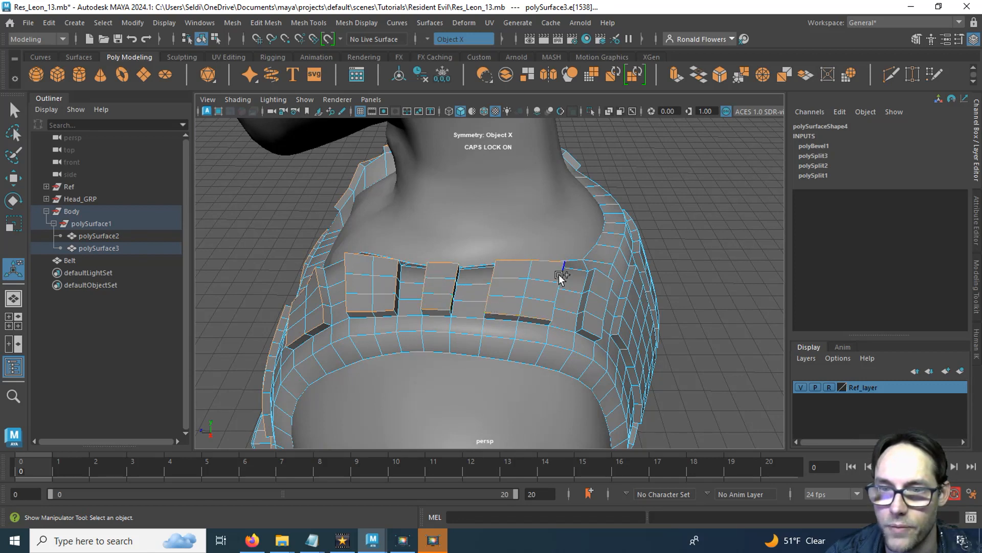
alt+drag(567, 327, 488, 315)
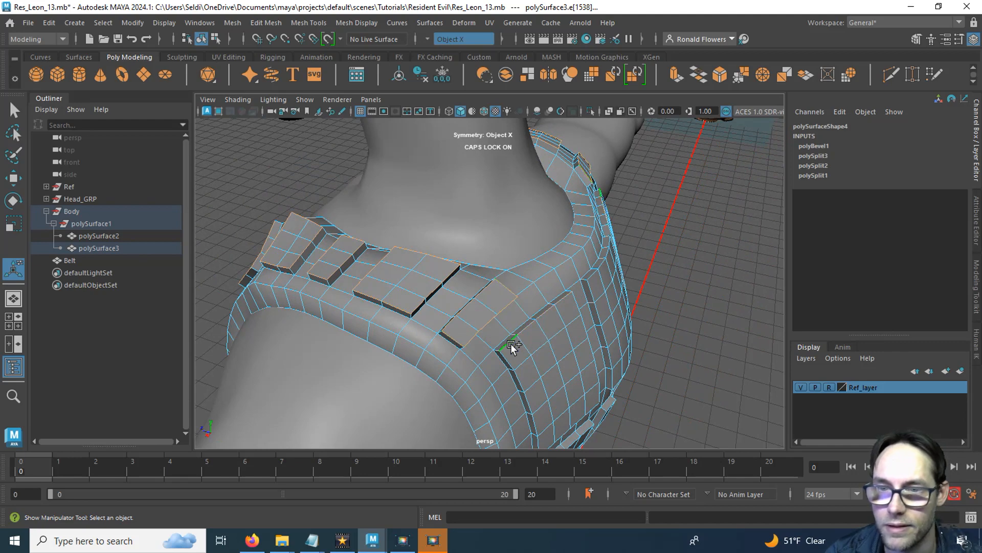
Step: Add the border edges of the raised upper-back panels and the slanted mid-back panels to the selection
alt+drag(510, 343, 460, 302)
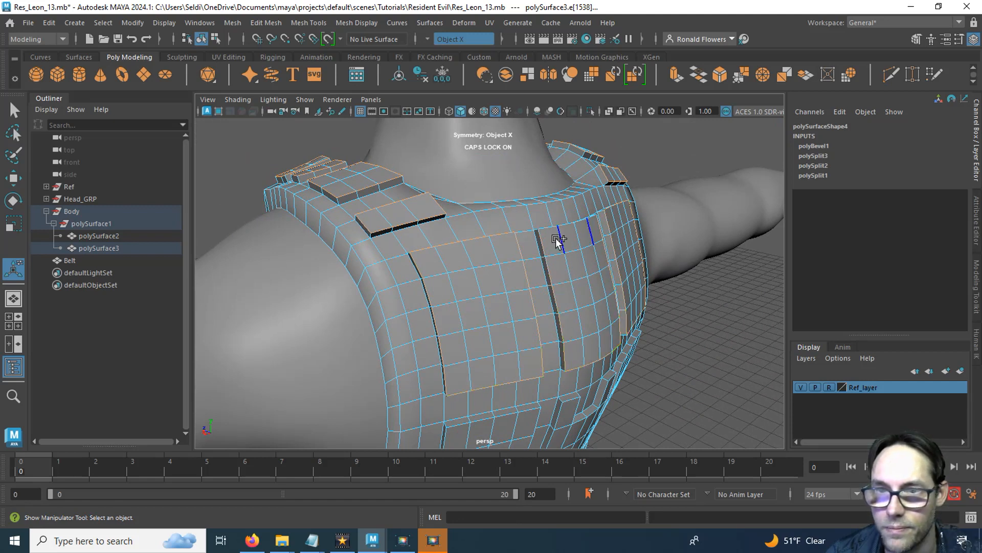
alt+drag(546, 335, 532, 229)
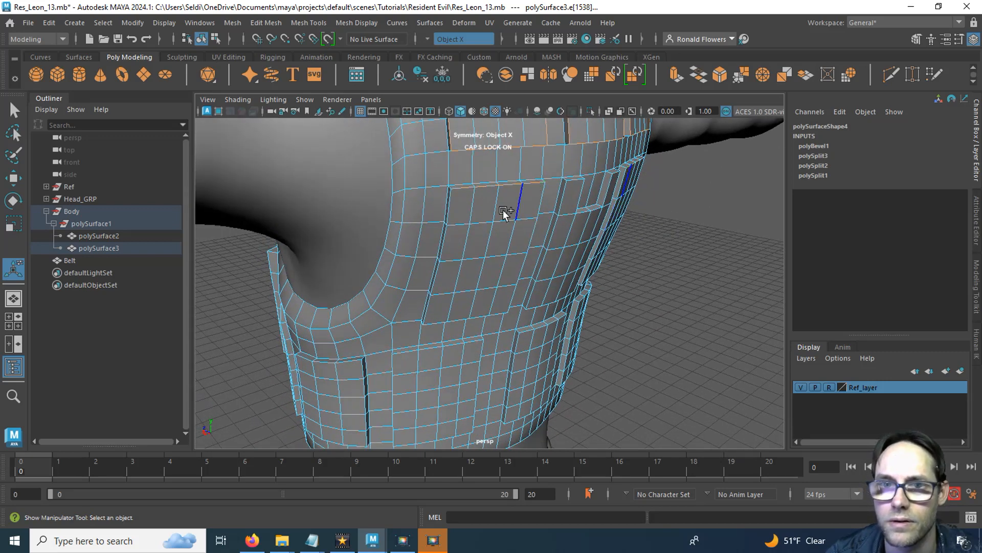
shift+double_click(454, 211)
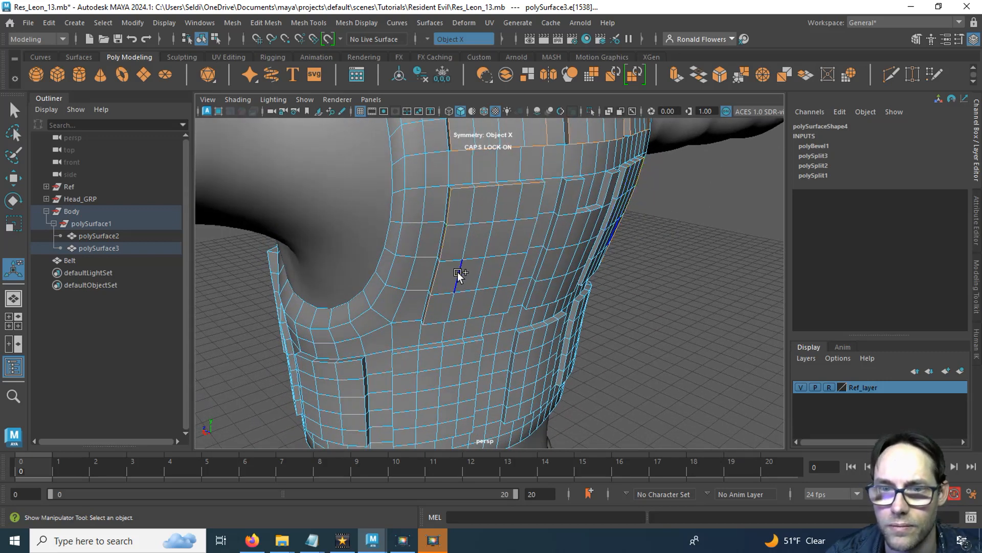
shift+double_click(449, 321)
shift+double_click(505, 305)
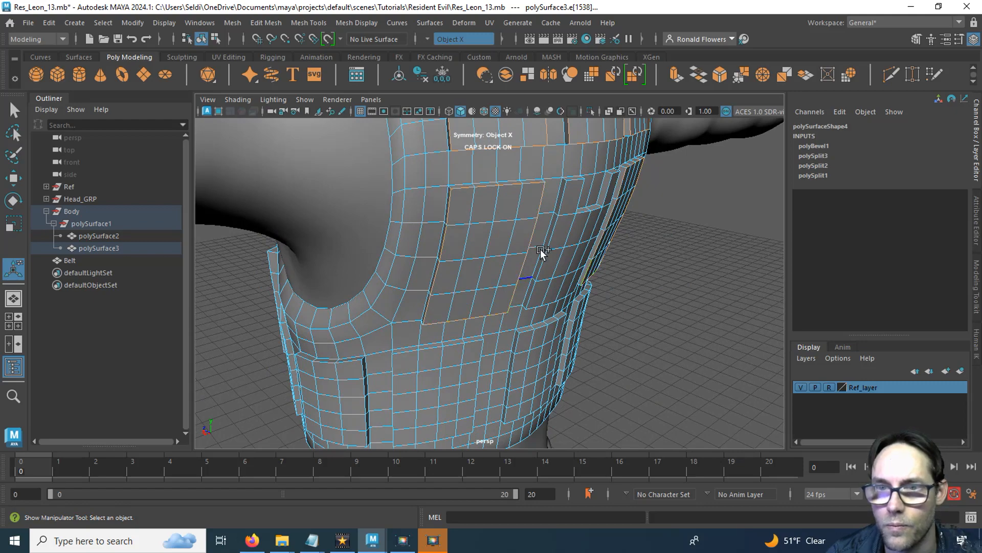
Step: Add the complete border edges of the mirrored pair of raised lower-back panels to the selection
alt+drag(559, 198, 538, 256)
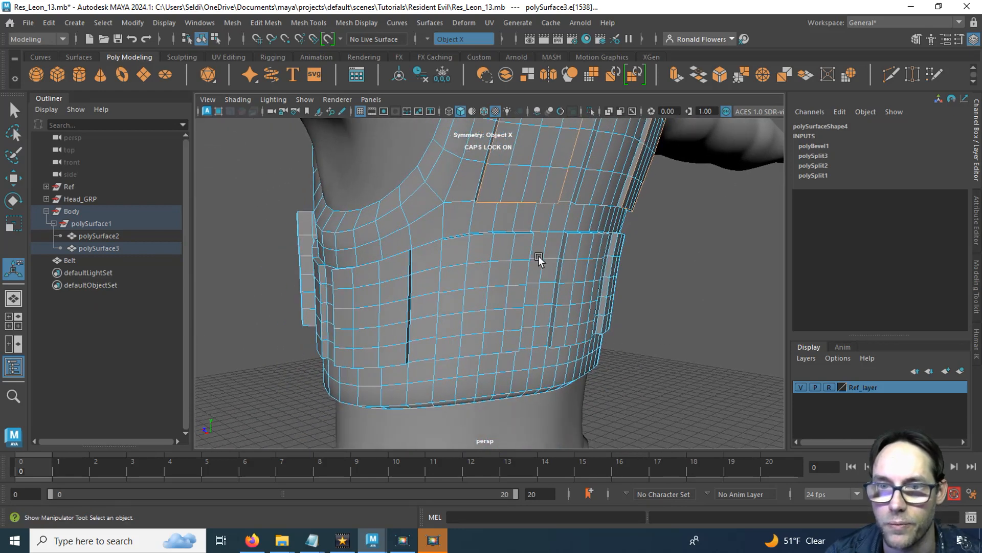
shift+double_click(523, 235)
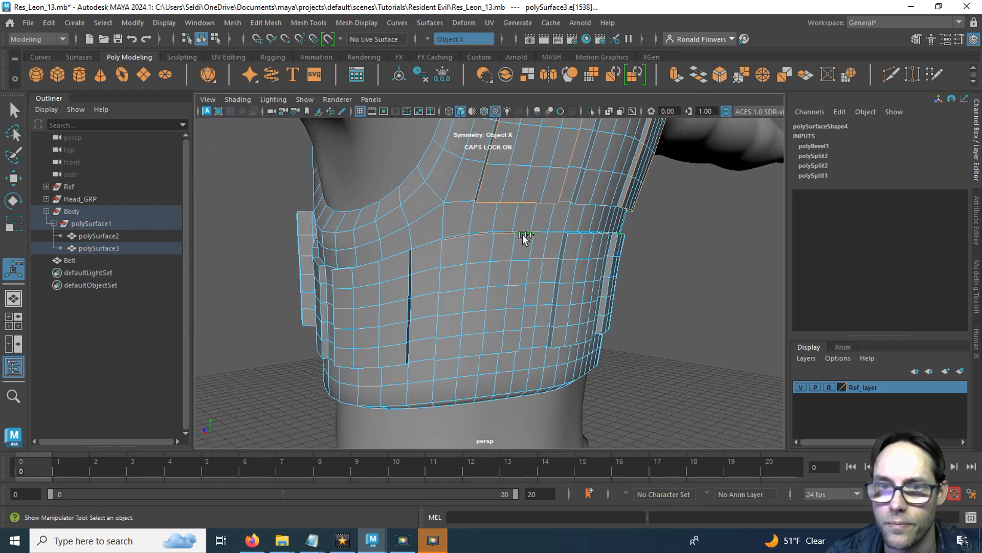
shift+double_click(453, 251)
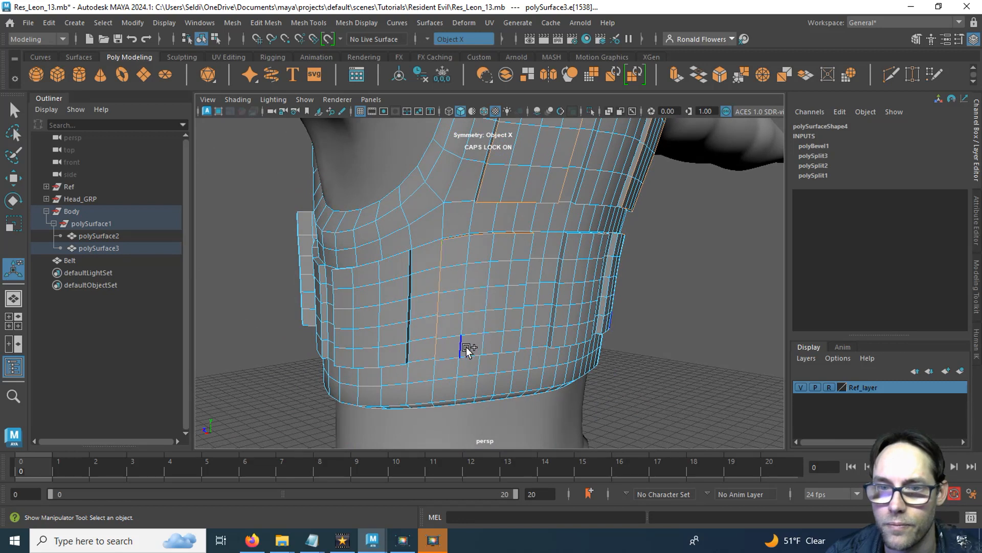
shift+double_click(515, 342)
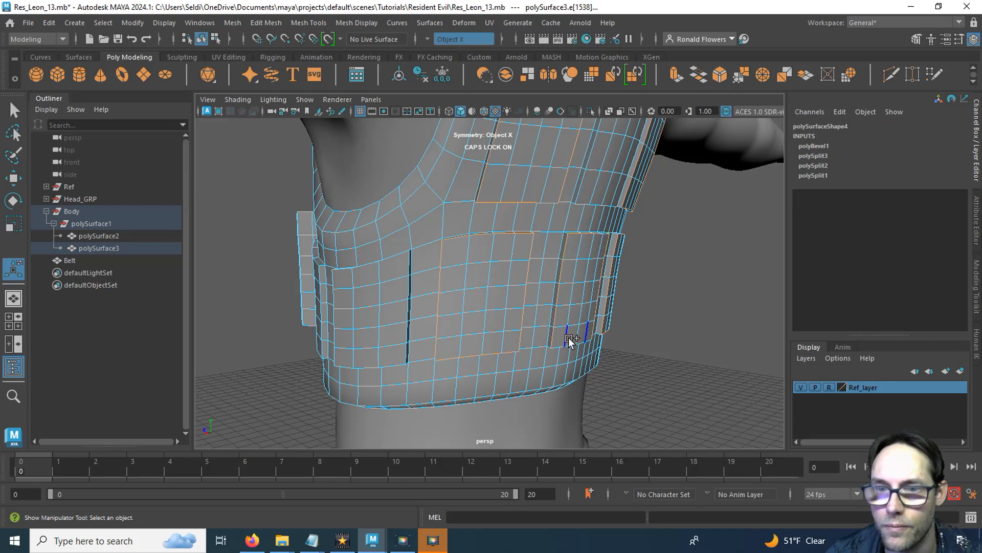
Step: Add the border edges of the two raised panels on the vest's lower side, below the armhole, to the selection
alt+drag(410, 337, 432, 333)
shift+double_click(501, 260)
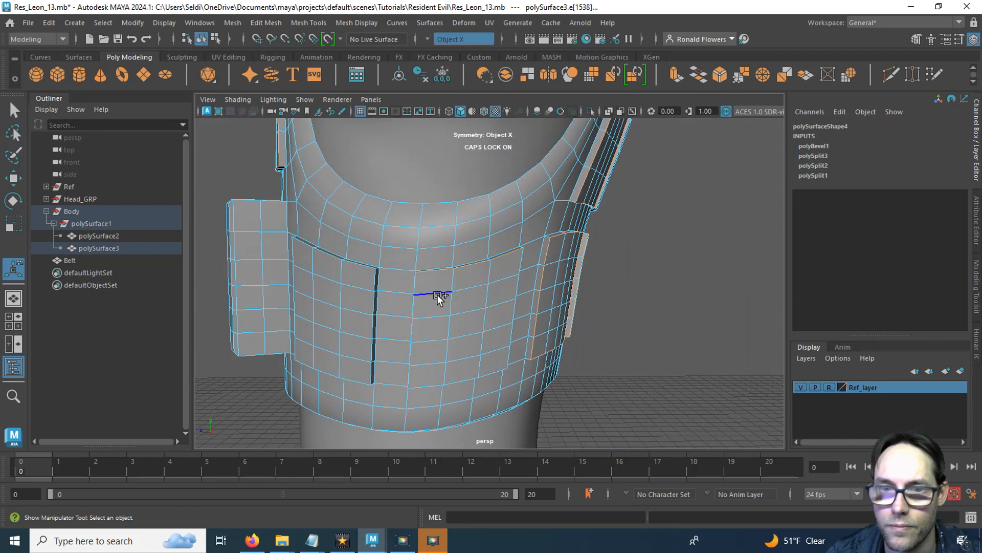
shift+double_click(424, 283)
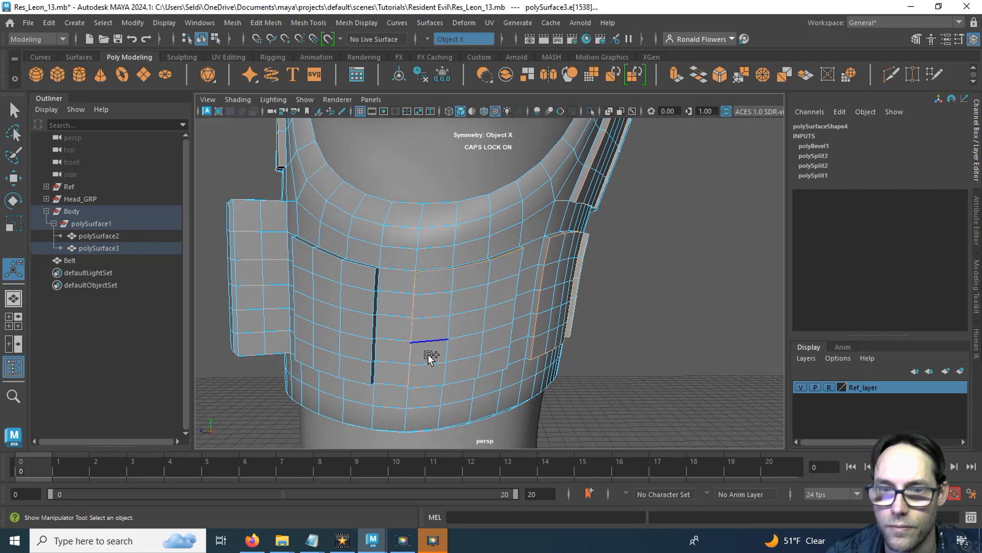
shift+click(429, 383)
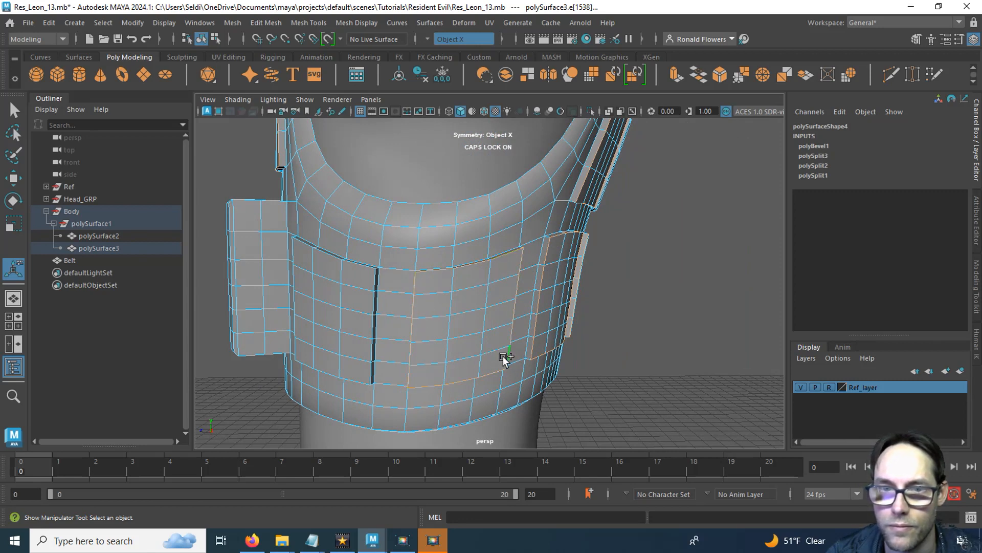
shift+double_click(353, 262)
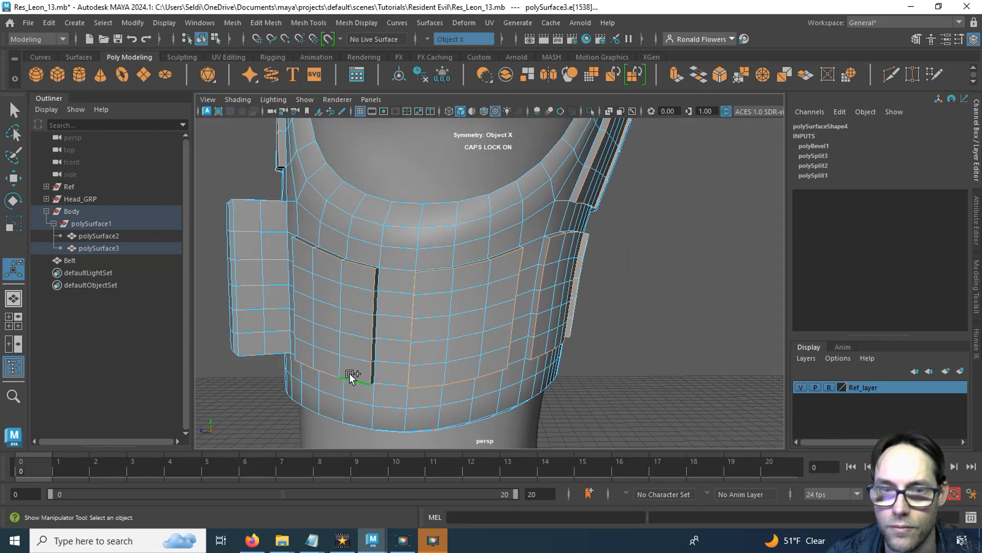
Step: Bevel the selected panel border edges around the whole vest with a Fraction of 0.5
alt+drag(350, 375, 397, 355)
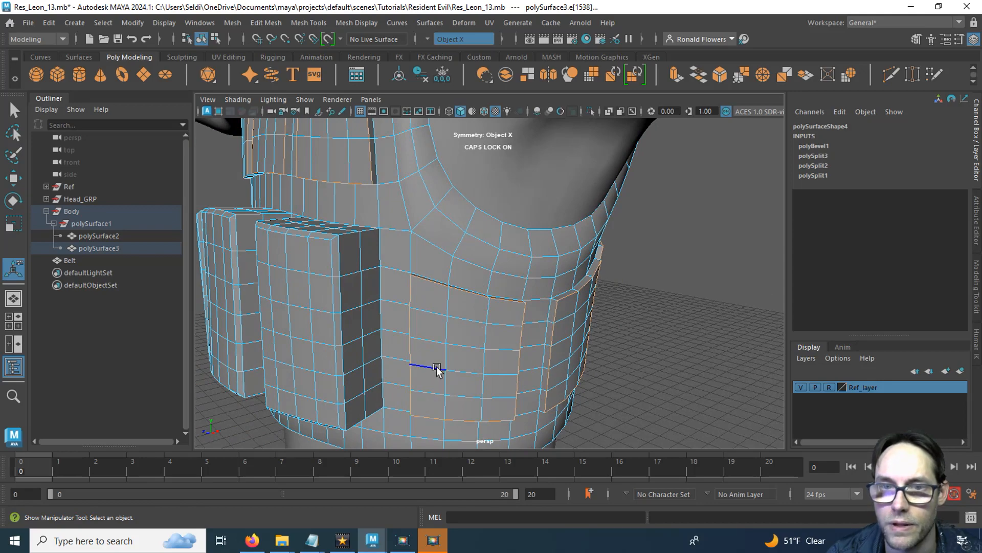
scroll(437, 364, down, 5)
alt+drag(368, 307, 421, 278)
shift+right_drag(446, 255, 504, 256)
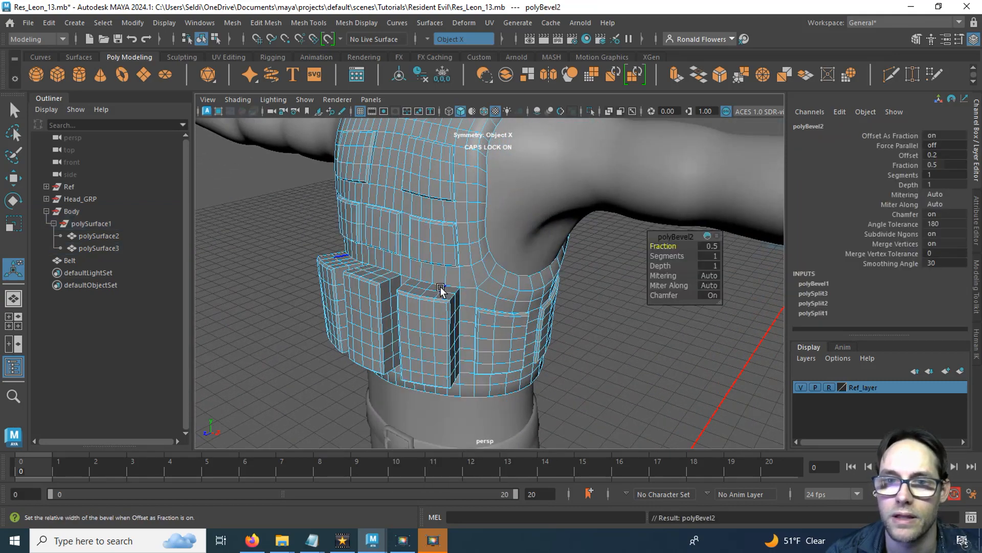
alt+drag(439, 289, 402, 259)
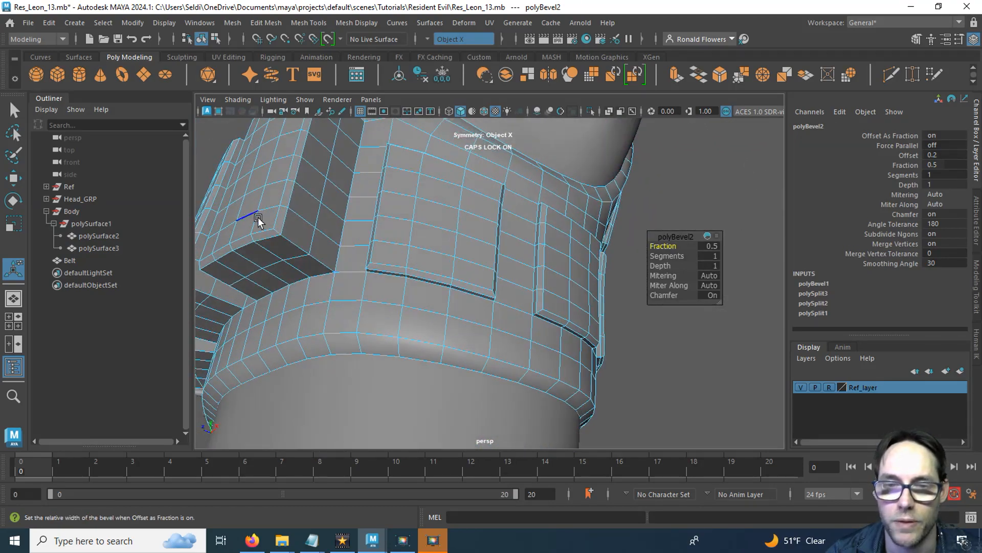
alt+drag(281, 226, 382, 294)
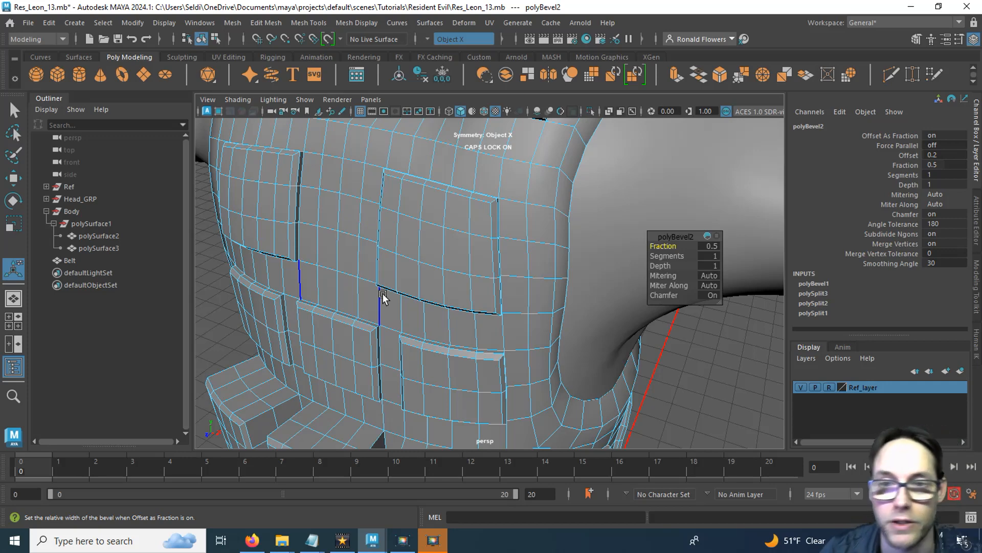
scroll(383, 294, down, 6)
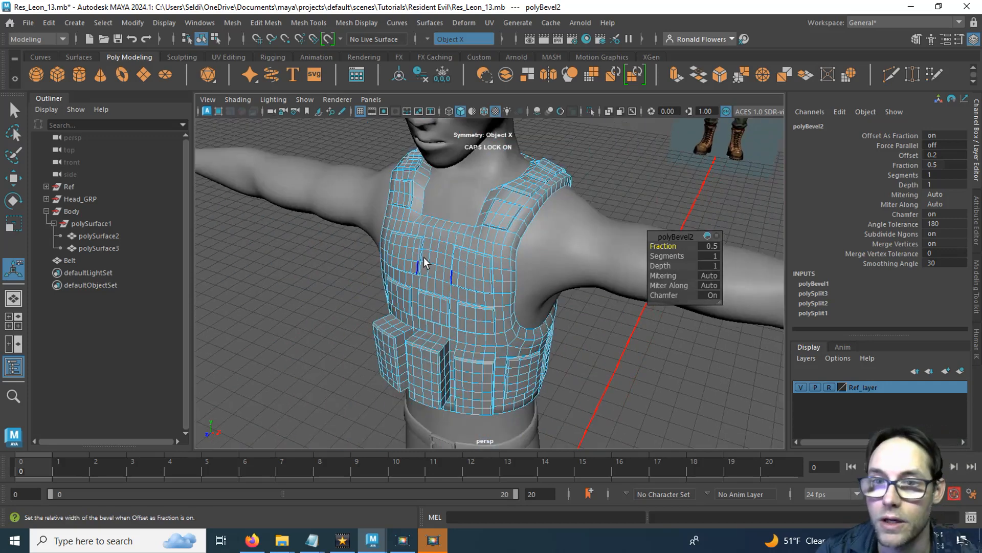
Step: Return the vest to object mode, clear the selection, and select the vest mesh at its back
right_drag(438, 245, 494, 160)
click(652, 170)
scroll(625, 217, up, 5)
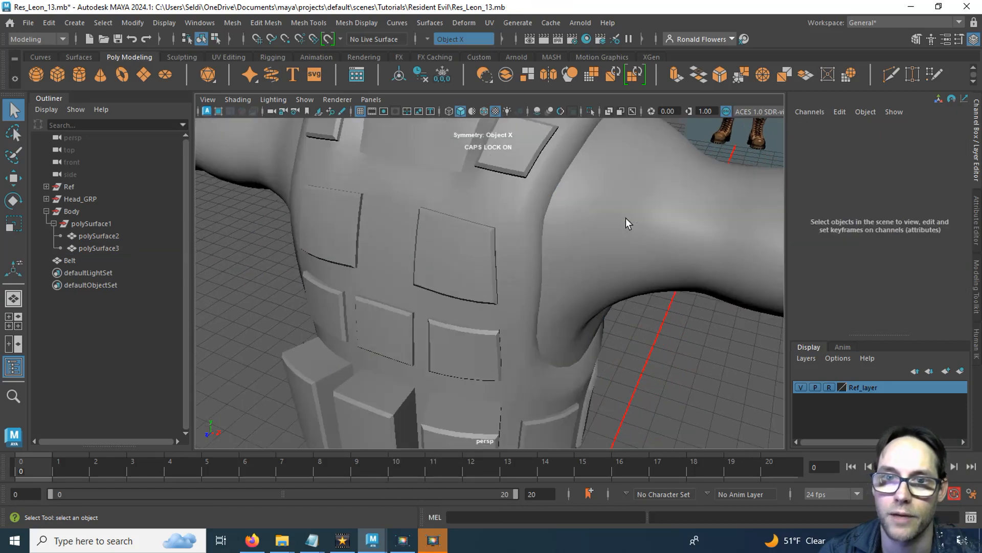
alt+drag(625, 217, 468, 362)
alt+middle_drag(467, 362, 463, 274)
click(498, 224)
key(f)
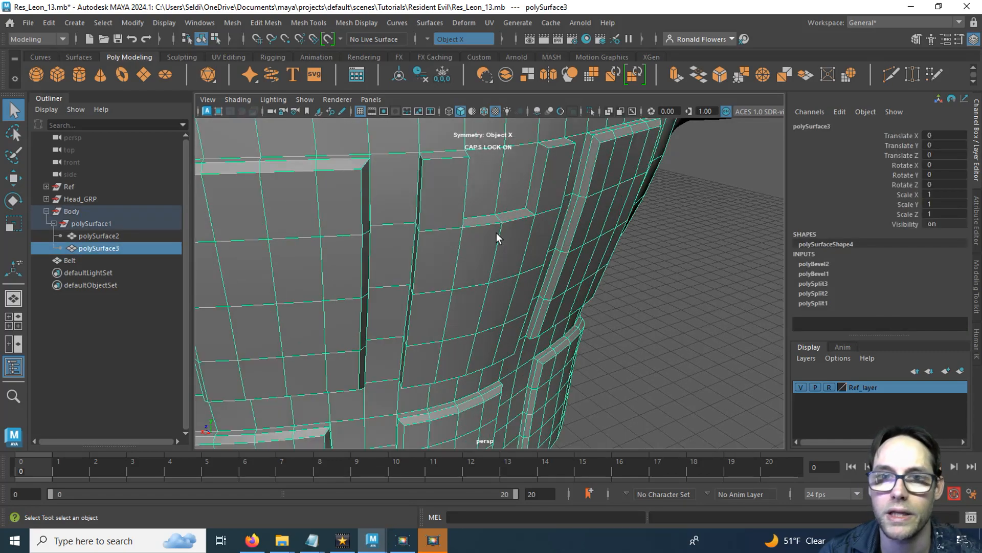
Step: Delete the two recessed faces and the adjoining side and lower wall faces inside the notch of the central back panel
alt+drag(448, 287, 395, 283)
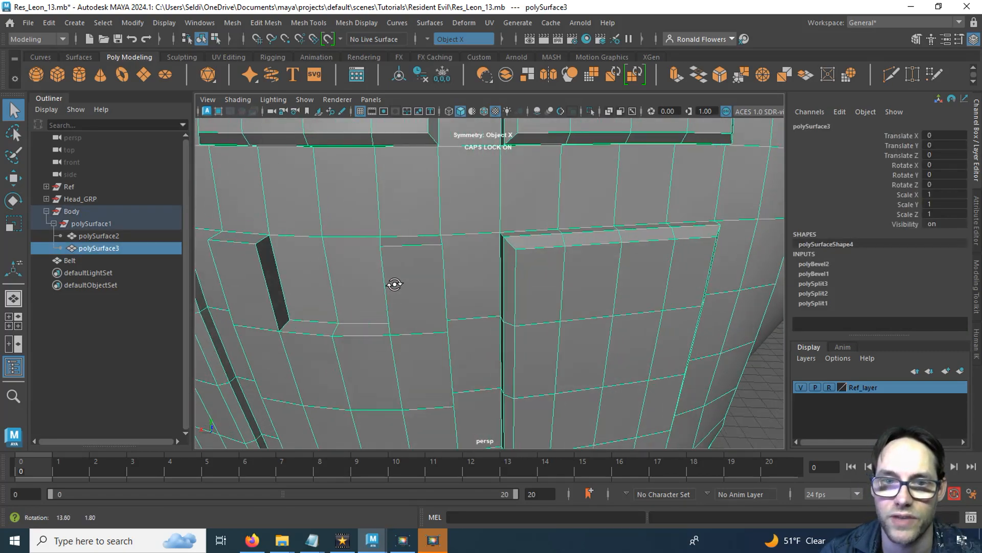
alt+middle_drag(357, 285, 330, 277)
alt+drag(331, 277, 404, 293)
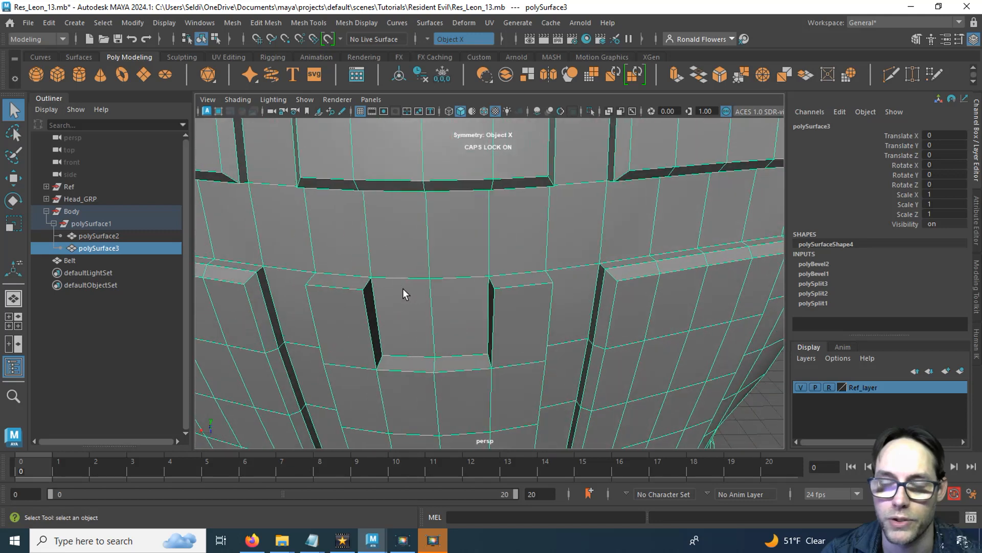
alt+drag(420, 327, 434, 303)
right_drag(472, 177, 469, 213)
click(478, 275)
click(478, 278)
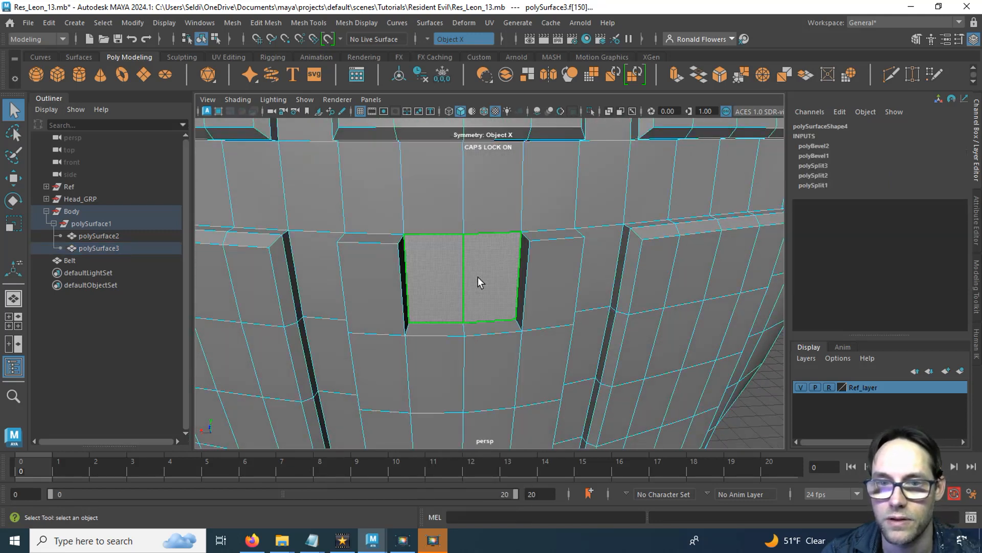
click(405, 279)
alt+drag(445, 284, 417, 280)
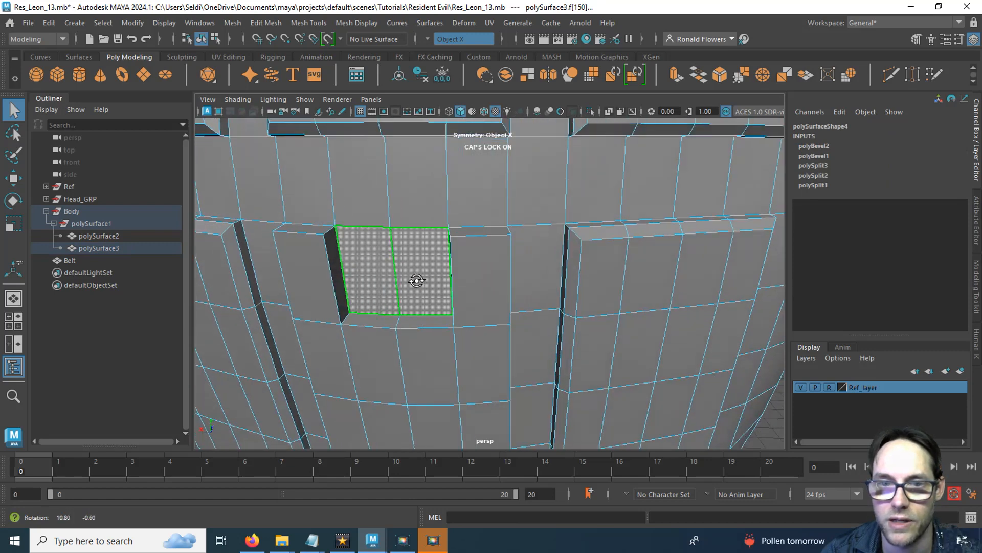
shift+click(340, 277)
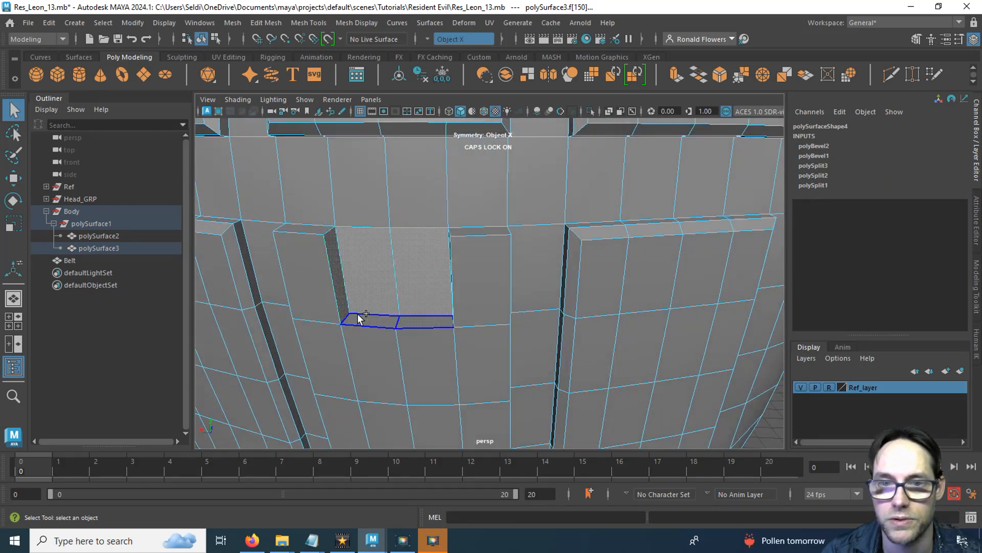
shift+click(413, 349)
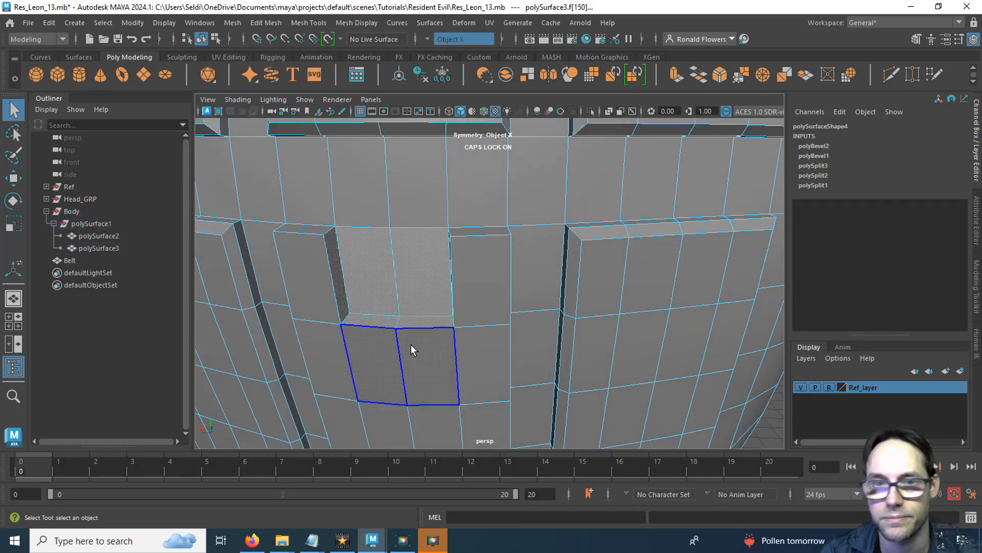
key(Delete)
Step: Hide the body surface polySurface2 showing through the opening and select the vest mesh polySurface3
alt+drag(410, 311, 416, 339)
right_drag(416, 334, 477, 159)
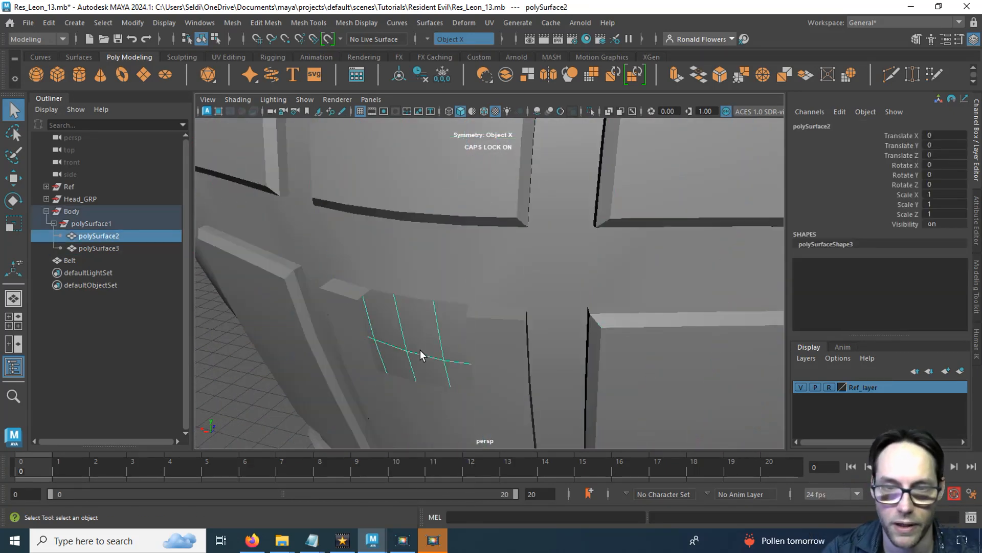
key(ctrl+h)
click(369, 400)
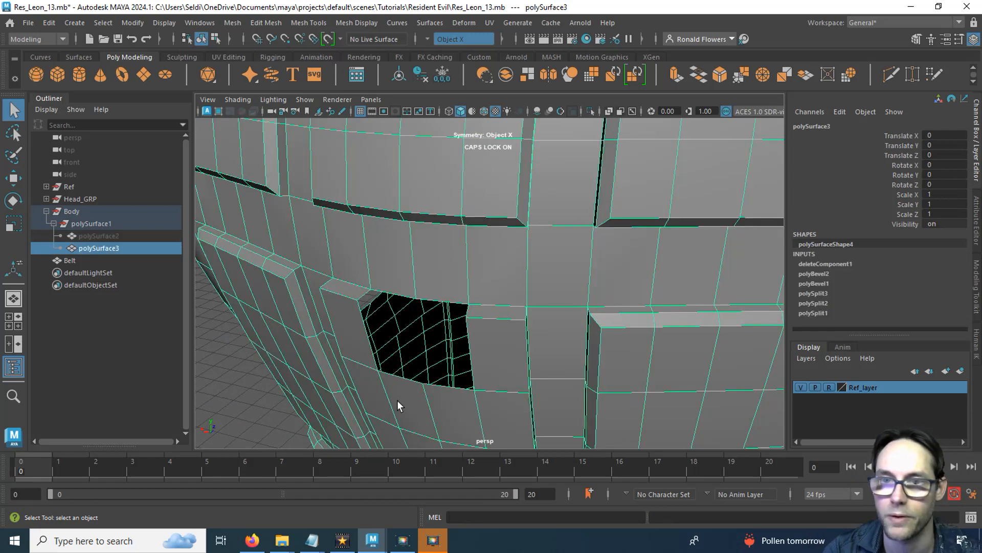
Step: Bridge the two opposite side edges of the opening in the back panel, setting the bridge's Divisions to 1
alt+drag(397, 400, 413, 375)
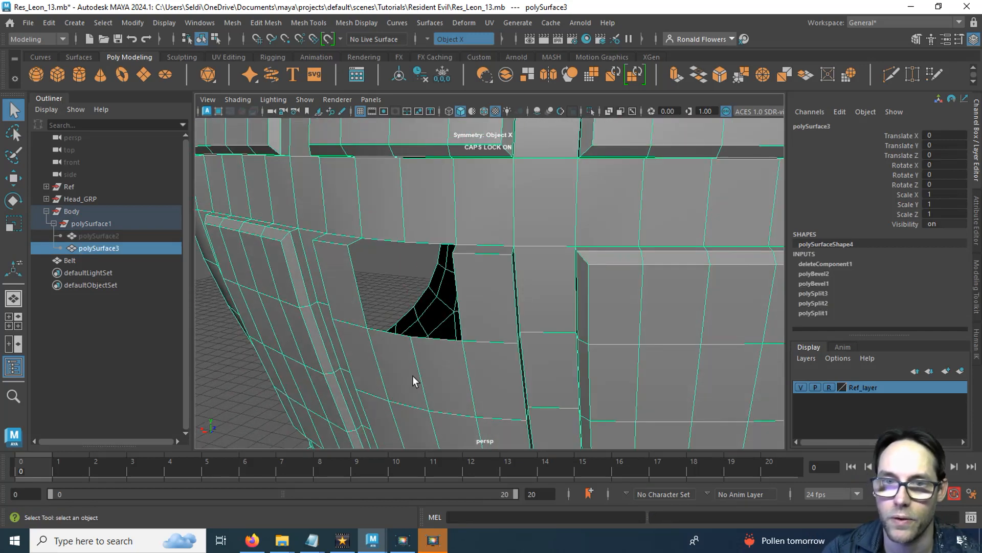
right_click(413, 381)
click(424, 149)
alt+drag(401, 239, 419, 386)
double_click(487, 321)
double_click(487, 321)
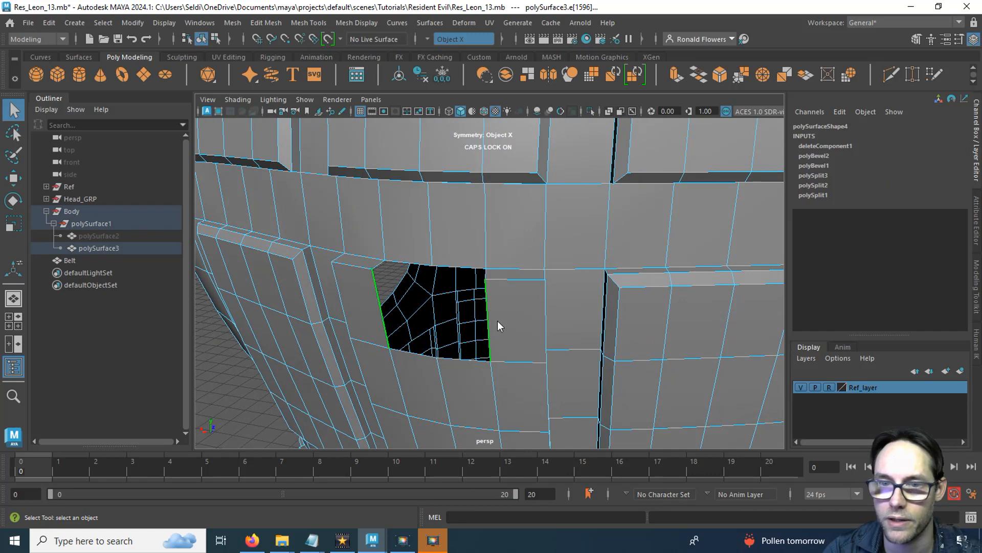
shift+right_drag(498, 320, 480, 435)
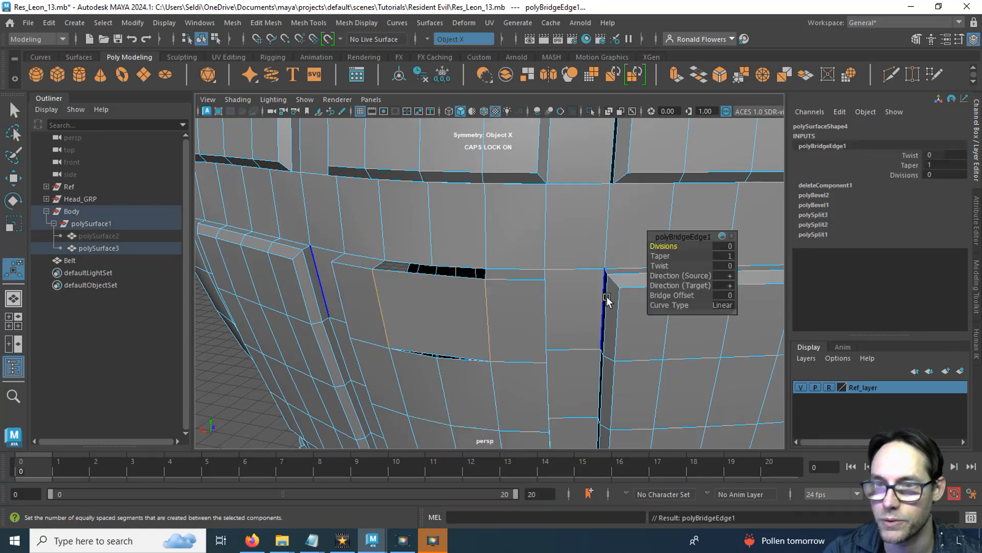
click(723, 245)
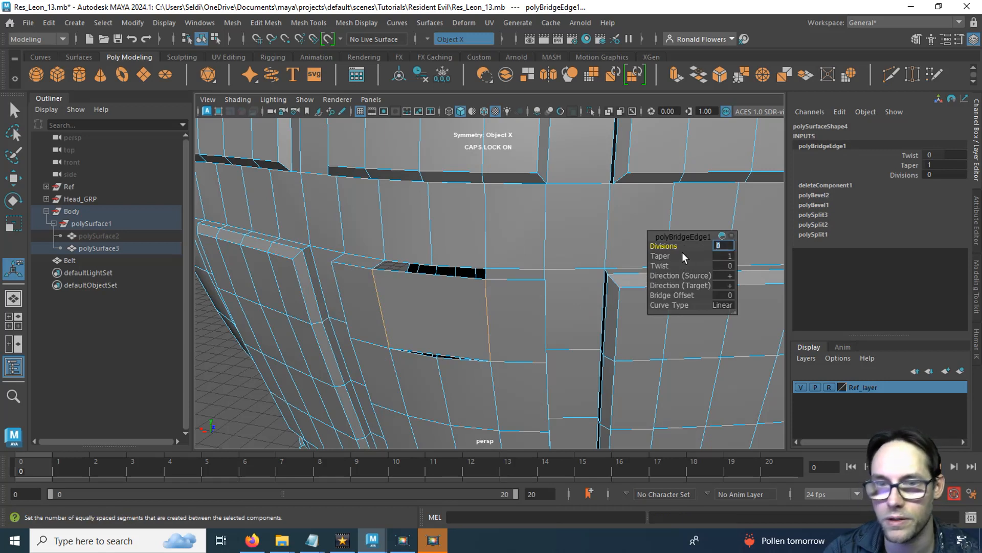
text(1)
key(Return)
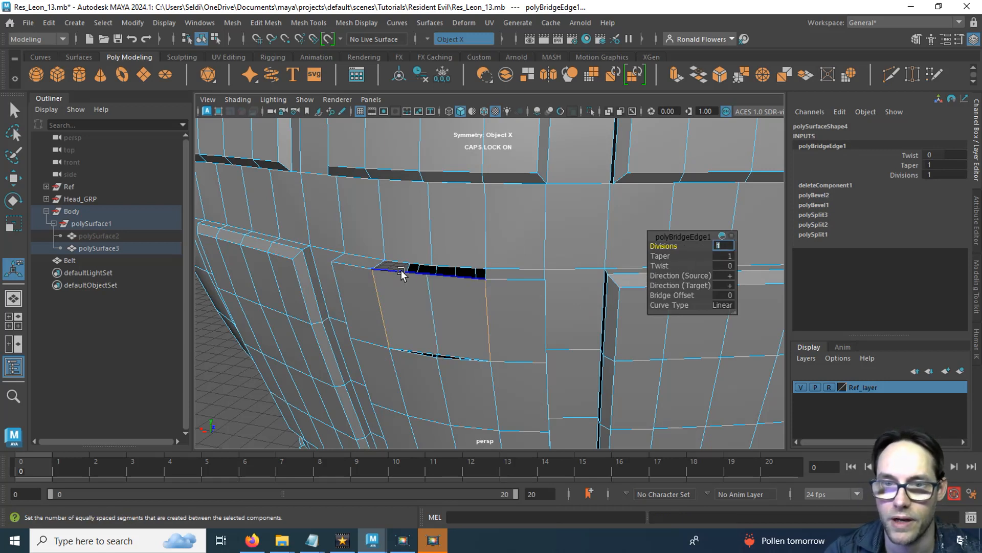
Step: Bridge the open edges along the gap above the new patch with the vest edges above them
click(445, 276)
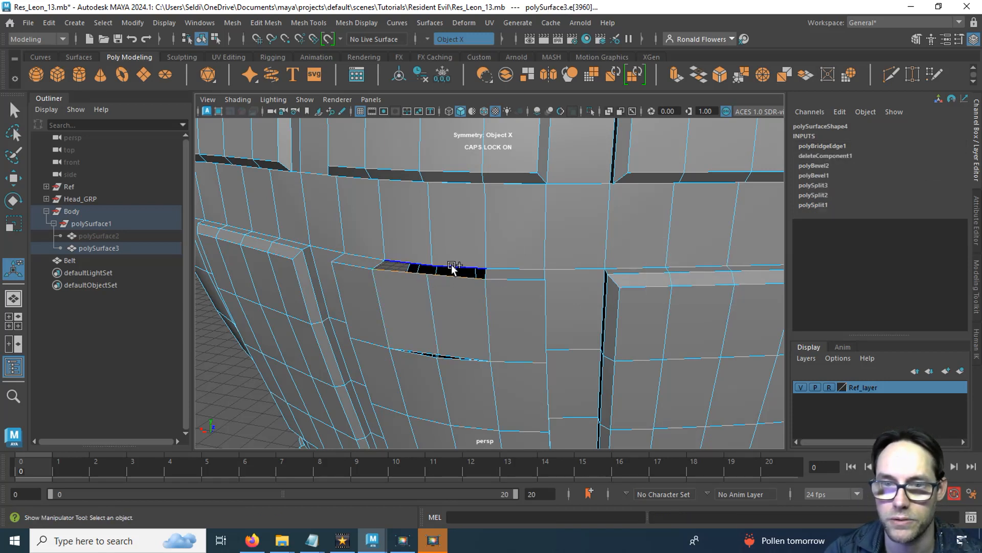
click(486, 254)
shift+right_click(468, 254)
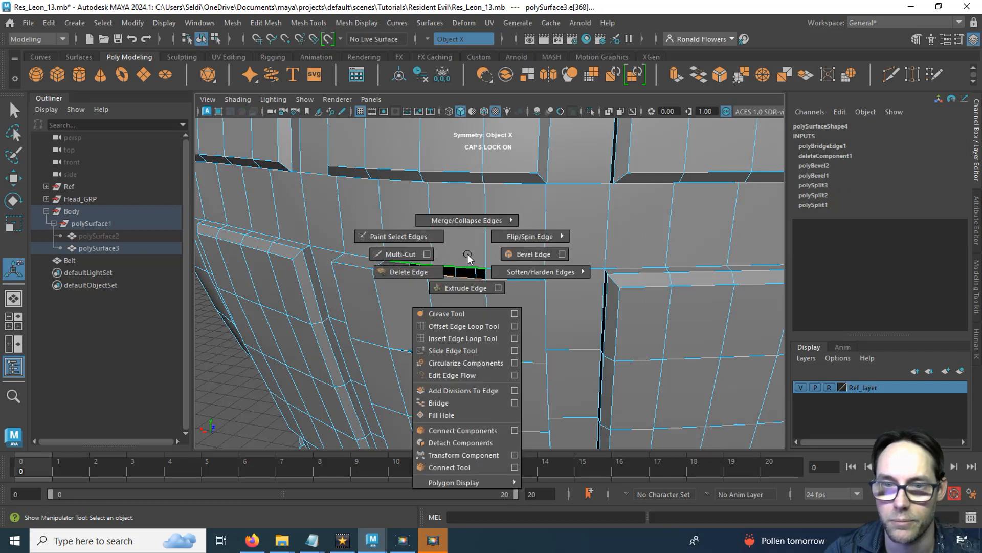
click(461, 402)
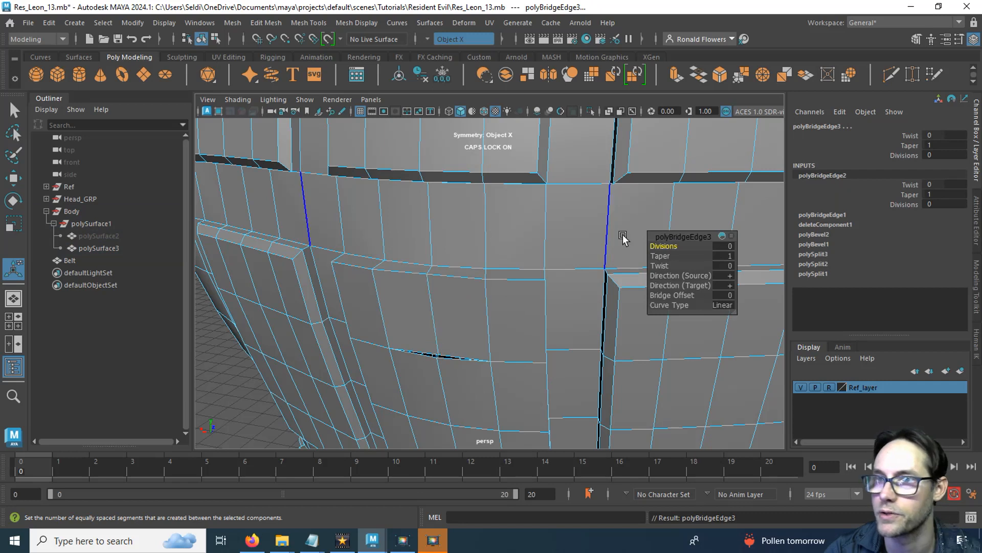
Step: Target-weld the middle vertex at the lower gap of the patch to its matching vertex on the panel
click(911, 75)
right_drag(460, 179, 423, 180)
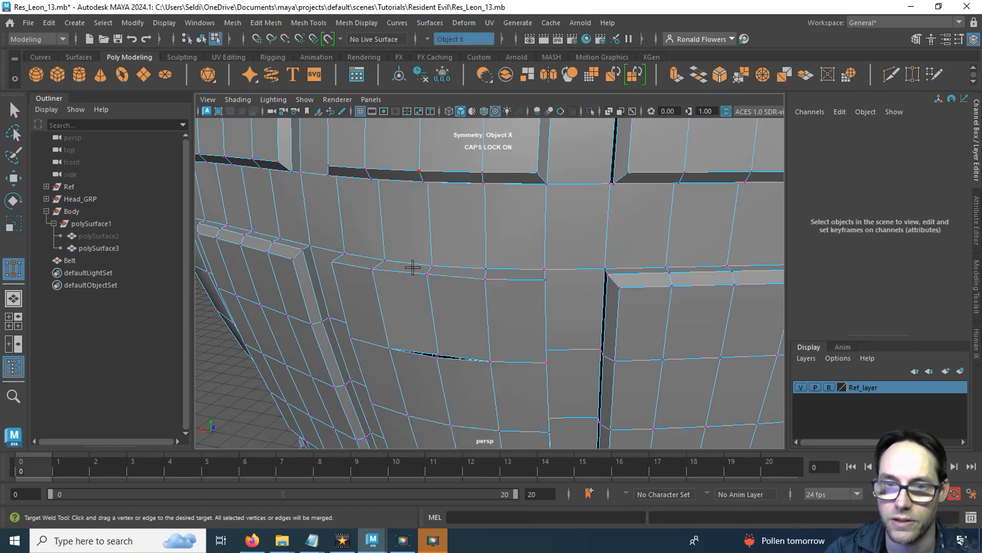
drag(440, 360, 485, 365)
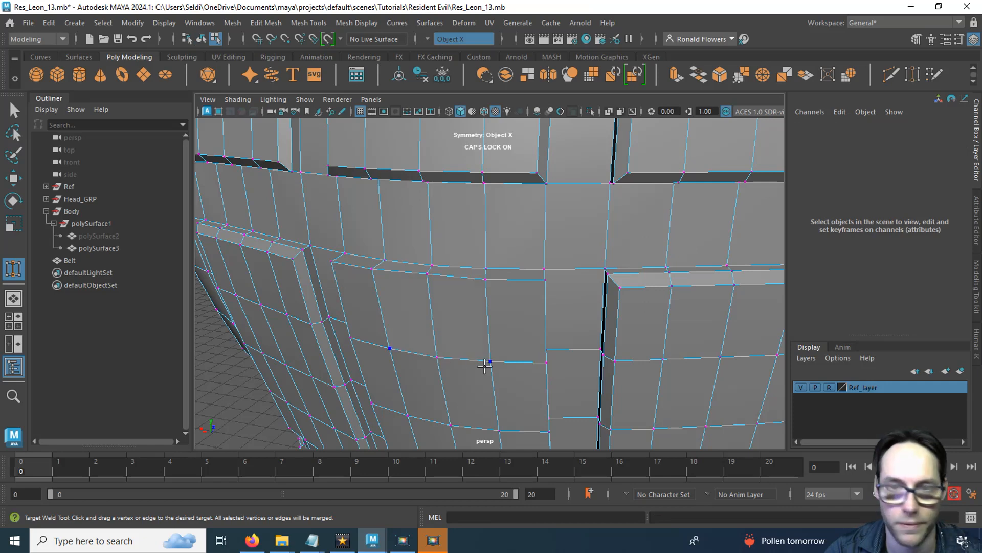
key(q)
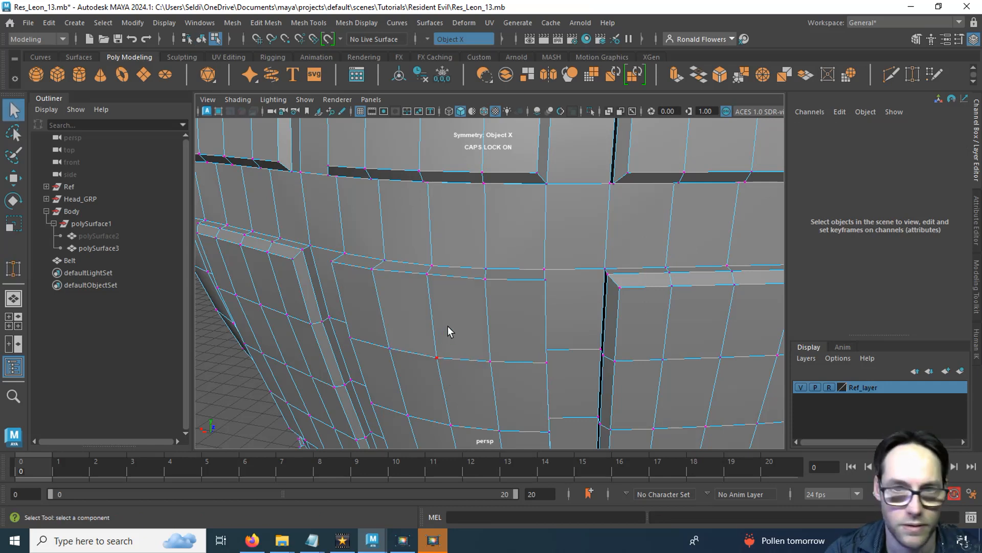
Step: Move the middle vertex on the patch's upper edge slightly to line it up with the curve of the panel
alt+drag(439, 340, 404, 340)
click(259, 276)
key(w)
alt+drag(466, 368, 422, 350)
alt+right_drag(422, 350, 385, 338)
alt+middle_drag(385, 338, 388, 344)
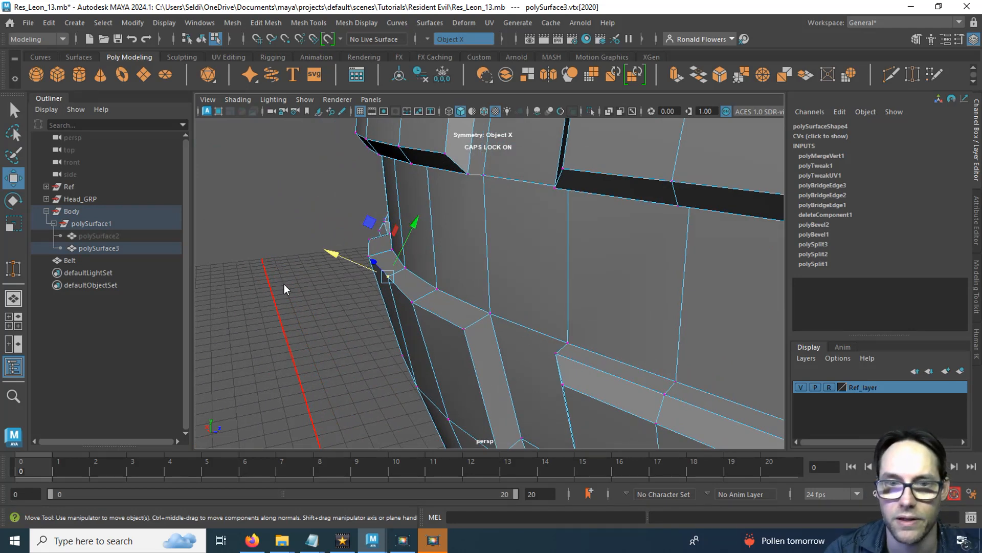
key(w)
drag(284, 283, 326, 264)
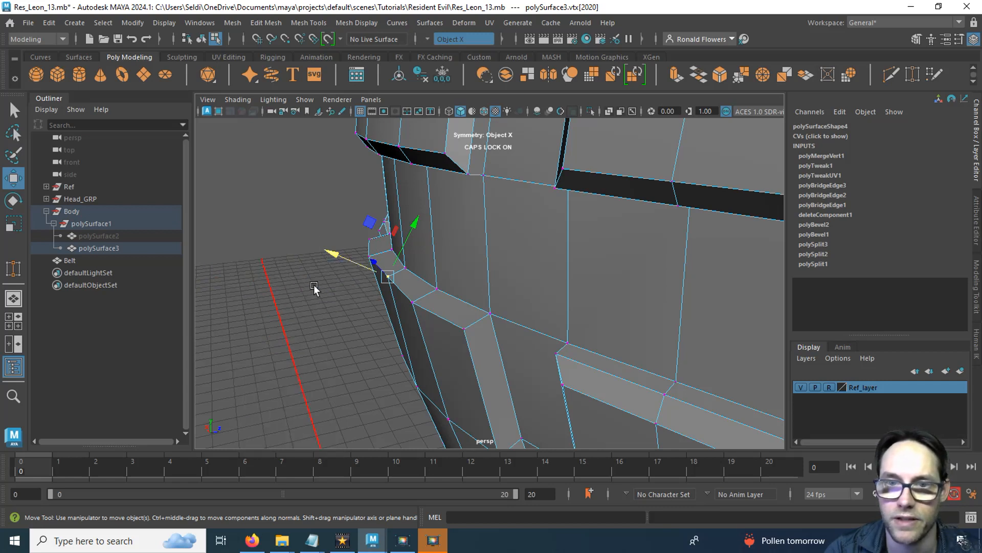
drag(404, 235, 403, 232)
alt+drag(291, 348, 362, 323)
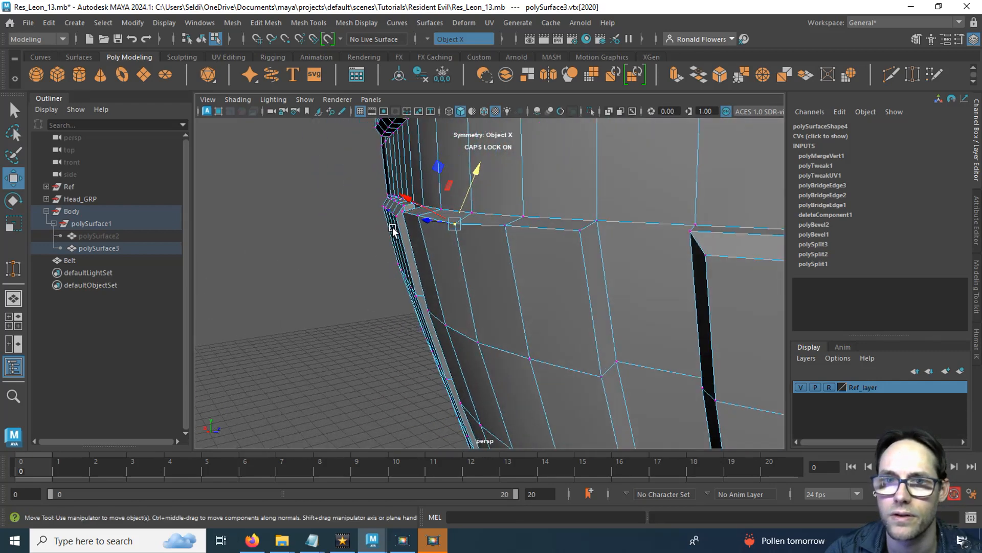
drag(411, 197, 411, 198)
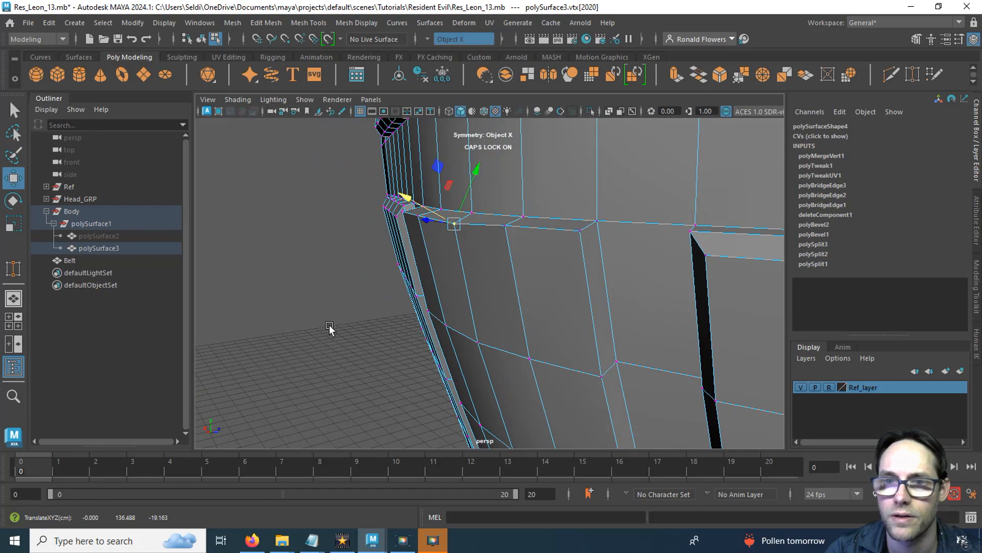
Step: Select the entire outer border of the repaired back panel and bevel it with a Fraction of 0.5
alt+drag(330, 324, 394, 325)
alt+drag(527, 319, 449, 285)
right_drag(503, 177, 508, 138)
click(472, 249)
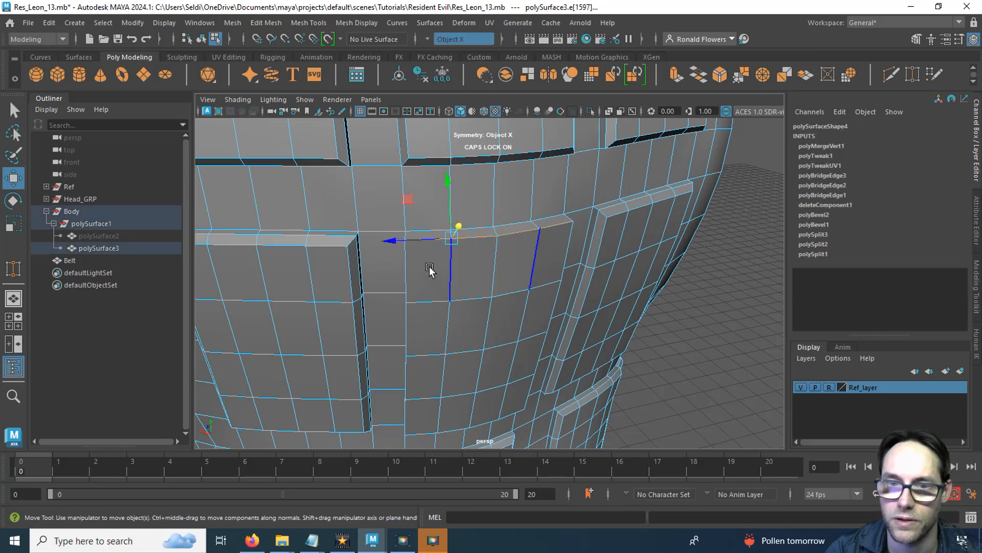
shift+double_click(410, 268)
shift+double_click(425, 438)
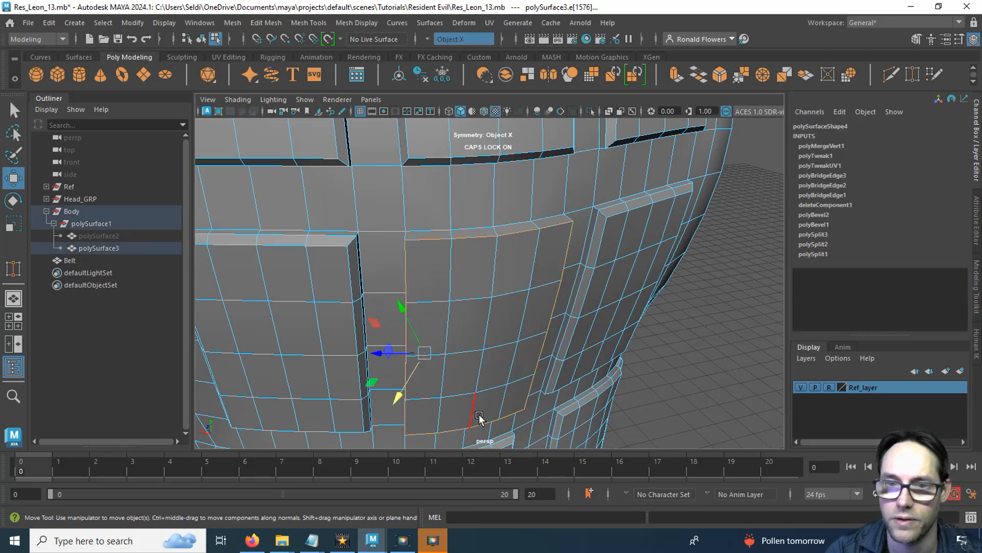
alt+drag(479, 414, 456, 362)
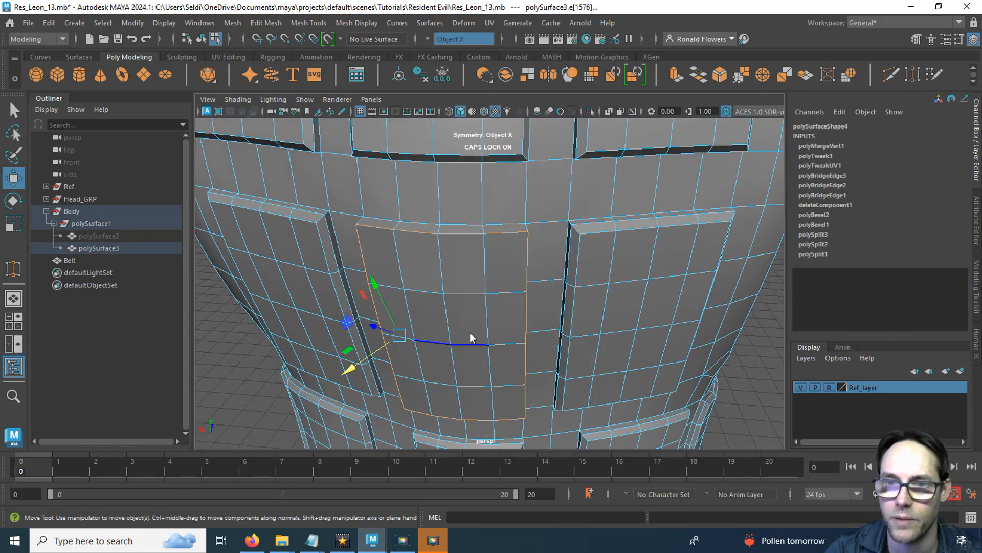
shift+right_drag(469, 333, 542, 312)
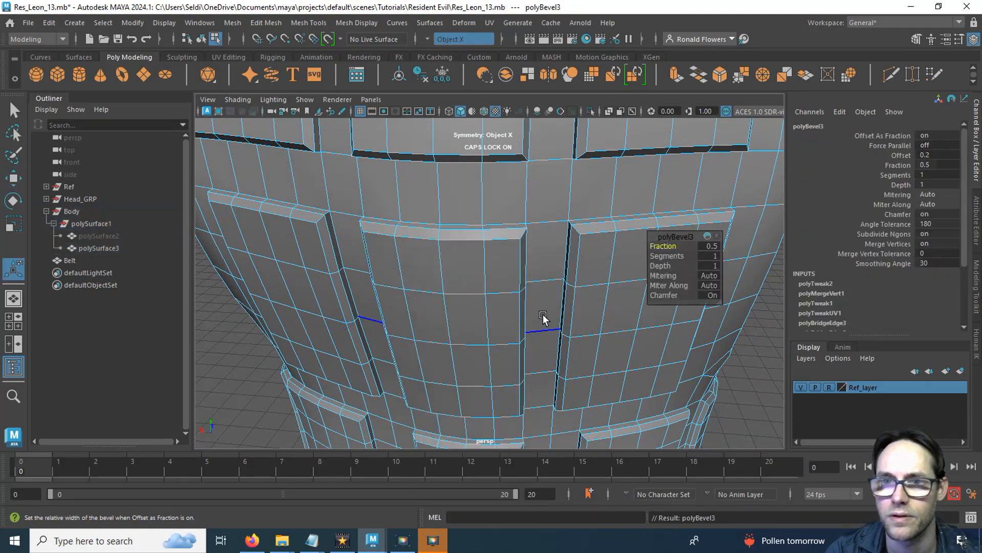
Step: Return to object mode with nothing selected, check the vest from back to front, and save the scene
alt+drag(543, 316, 511, 251)
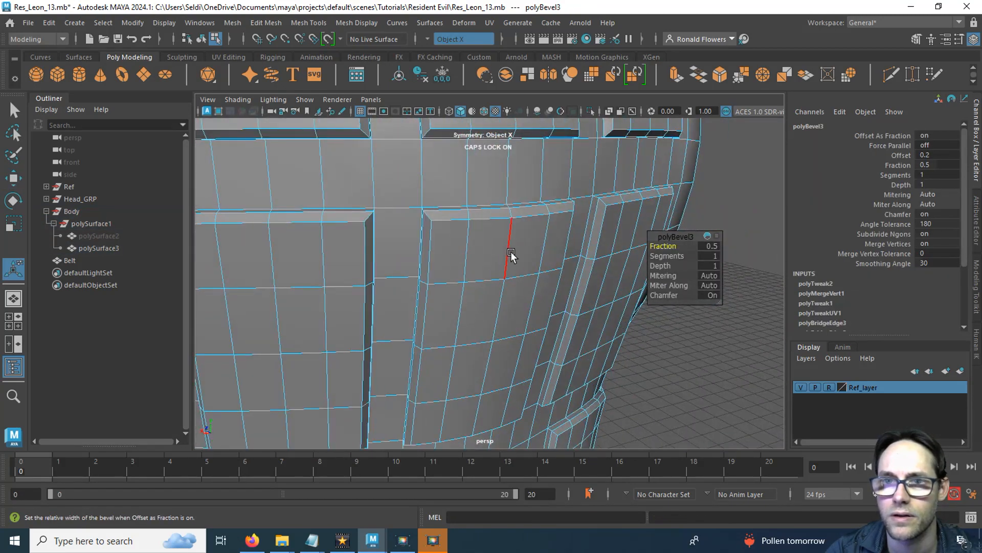
right_drag(510, 251, 561, 160)
scroll(661, 385, down, 5)
click(661, 385)
scroll(594, 385, down, 2)
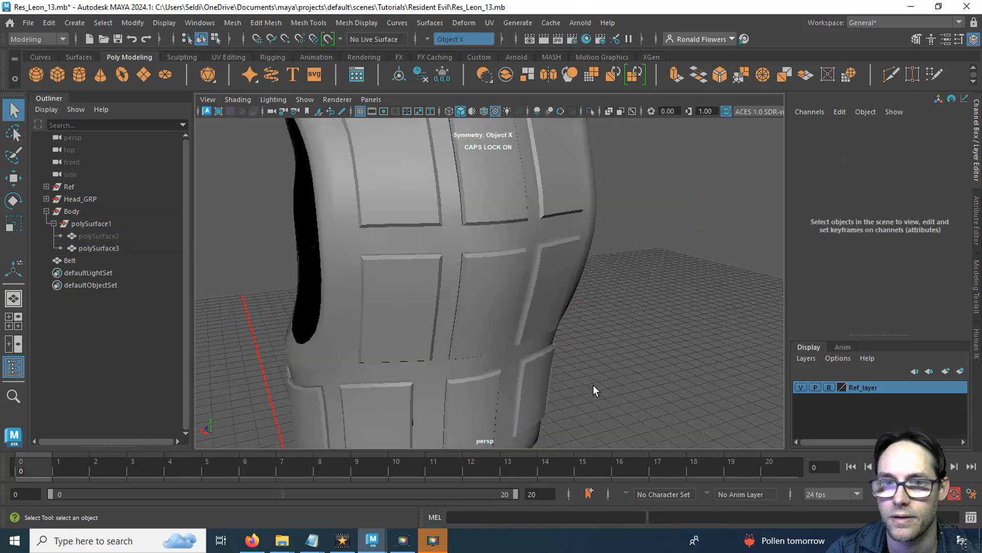
scroll(594, 385, down, 4)
alt+drag(378, 354, 593, 366)
alt+middle_drag(566, 373, 539, 291)
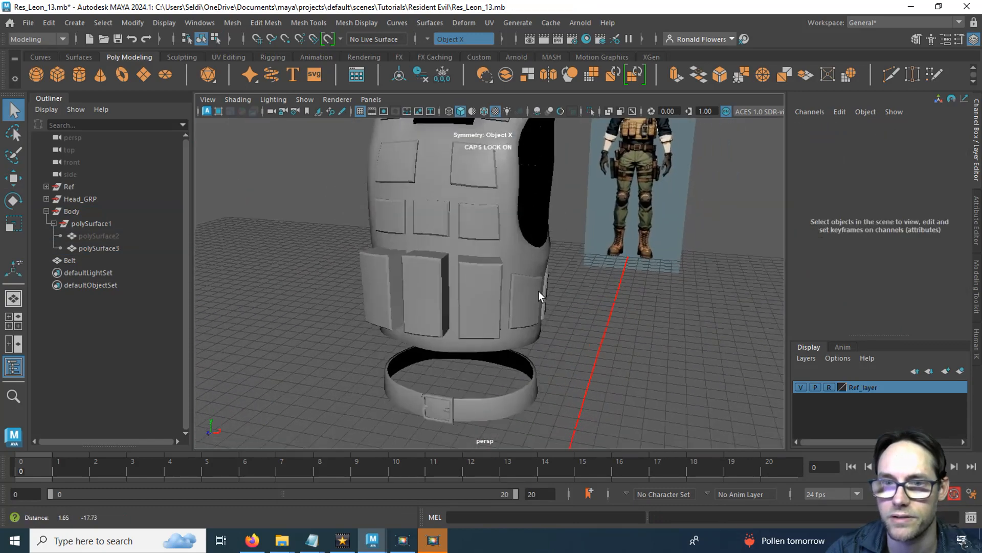
alt+drag(539, 291, 557, 356)
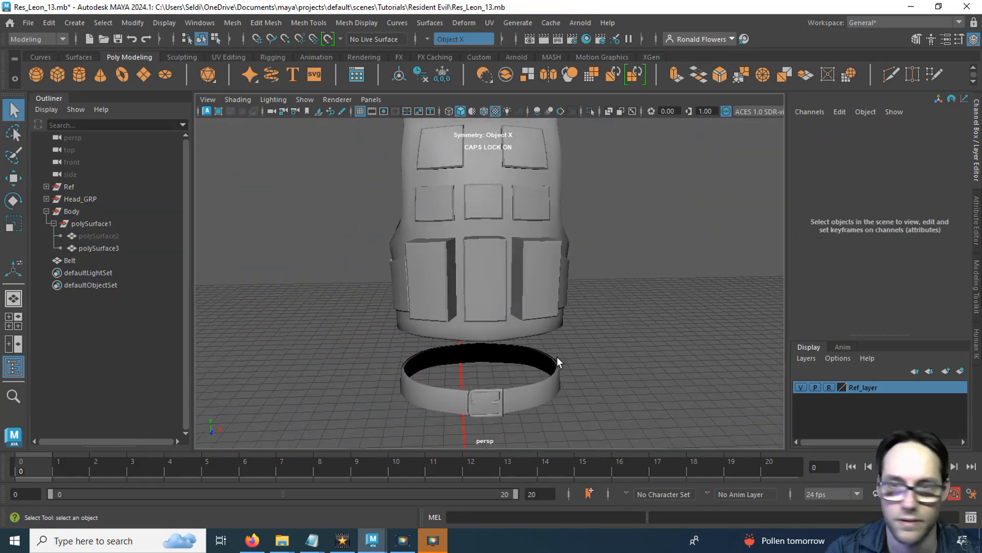
key(ctrl+s)
Step: Show the body surface polySurface2, compare it with the waist and legs of the front-view reference, and hide it again
click(97, 236)
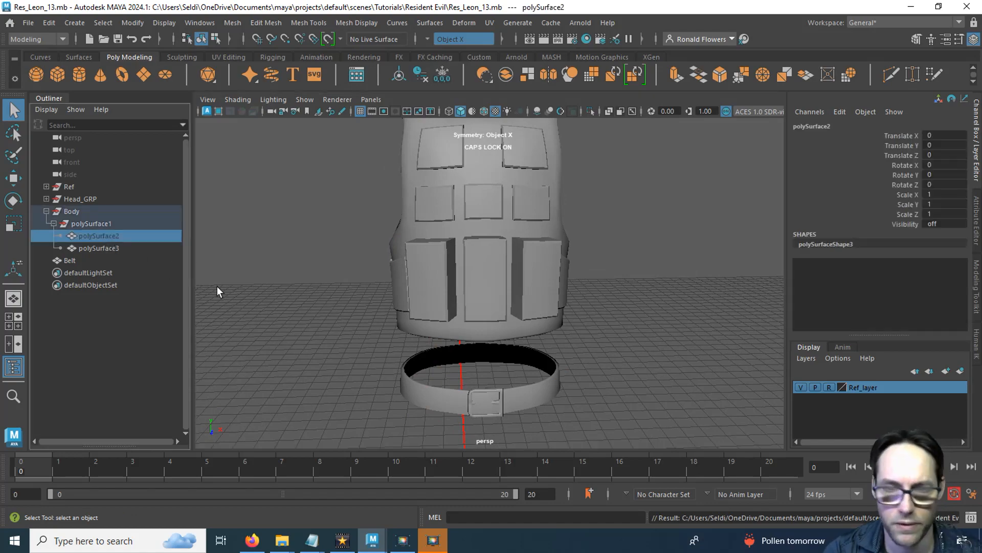
key(shift+h)
key(space)
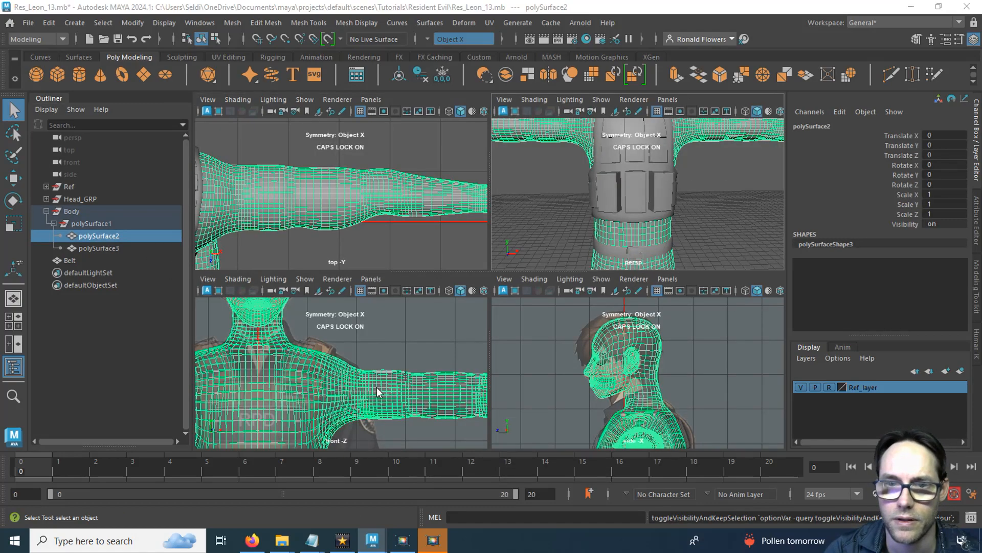
key(space)
alt+middle_drag(376, 385, 473, 204)
key(ctrl+h)
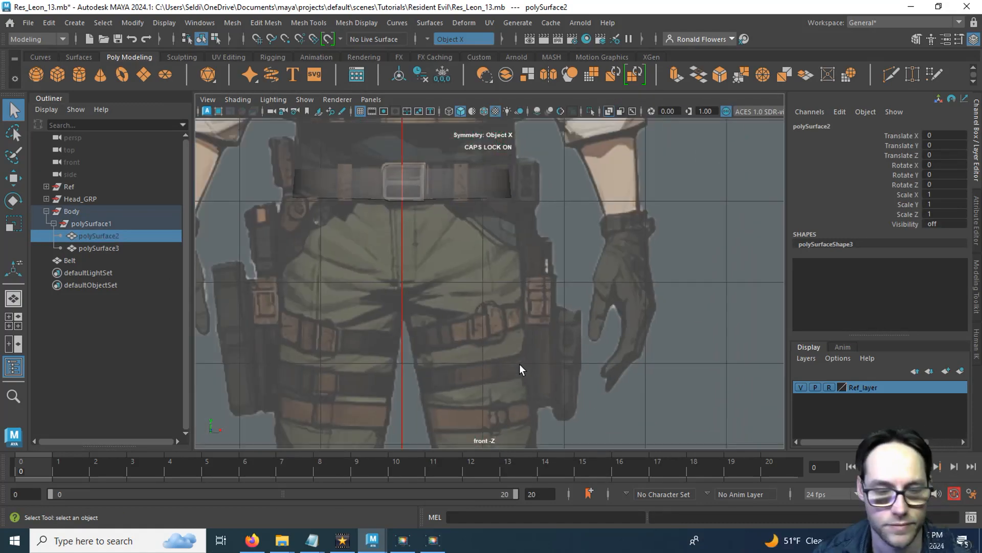
key(shift+h)
click(583, 357)
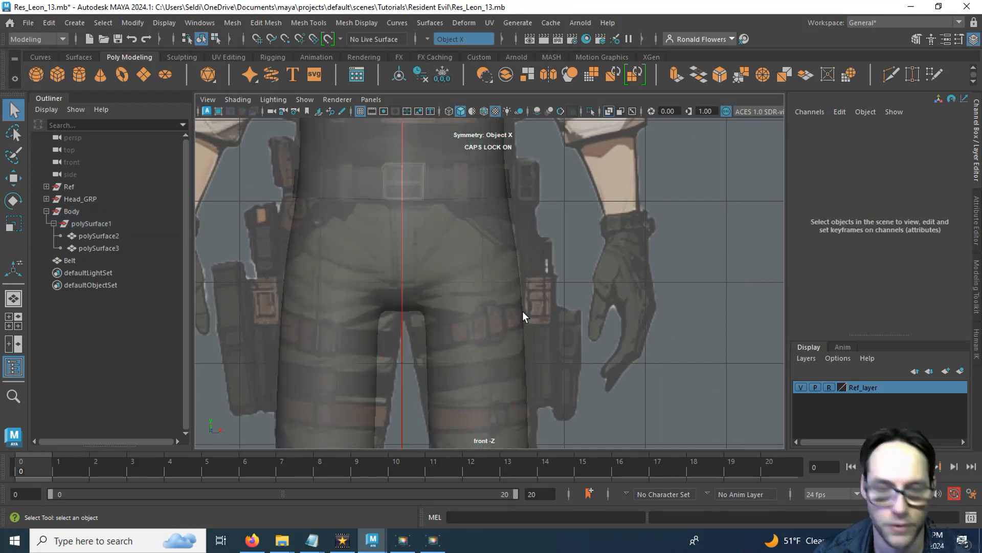
click(484, 333)
key(ctrl+h)
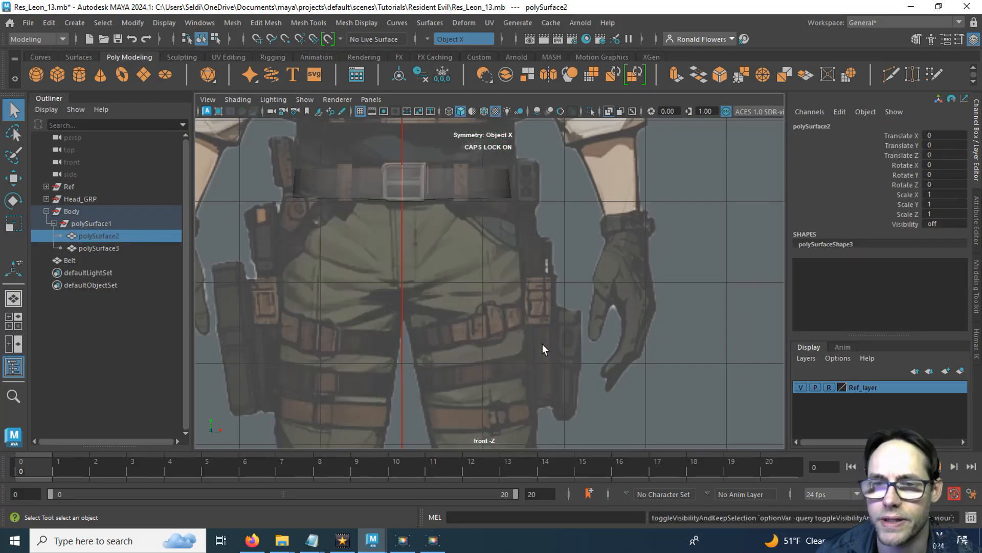
Step: Create a polygon cube and move it in the front view to beside the belt's side pouch, at about X 17.9 and Y 100.1
scroll(541, 342, up, 3)
alt+middle_drag(542, 343, 543, 257)
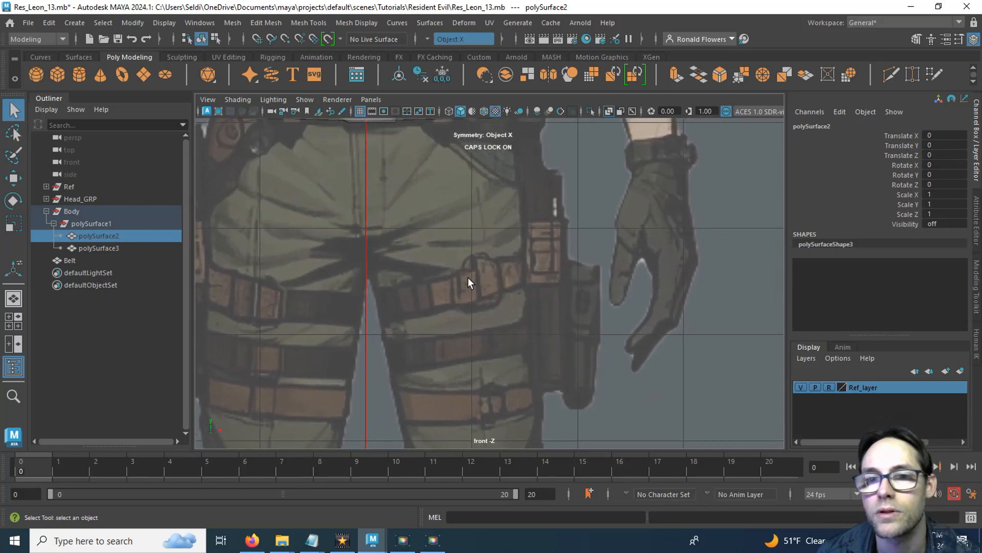
alt+middle_drag(467, 278, 436, 386)
alt+middle_drag(455, 308, 508, 311)
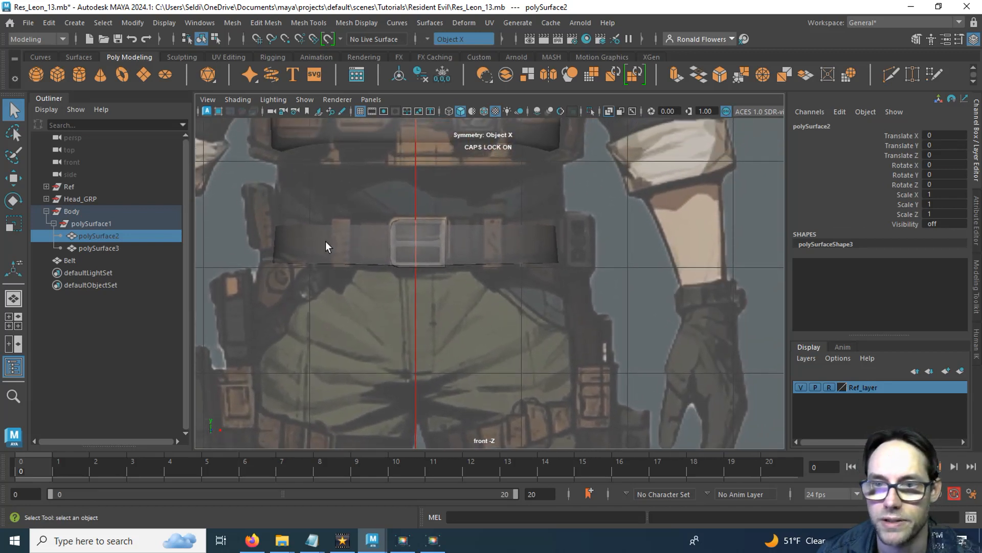
alt+middle_drag(607, 249, 522, 276)
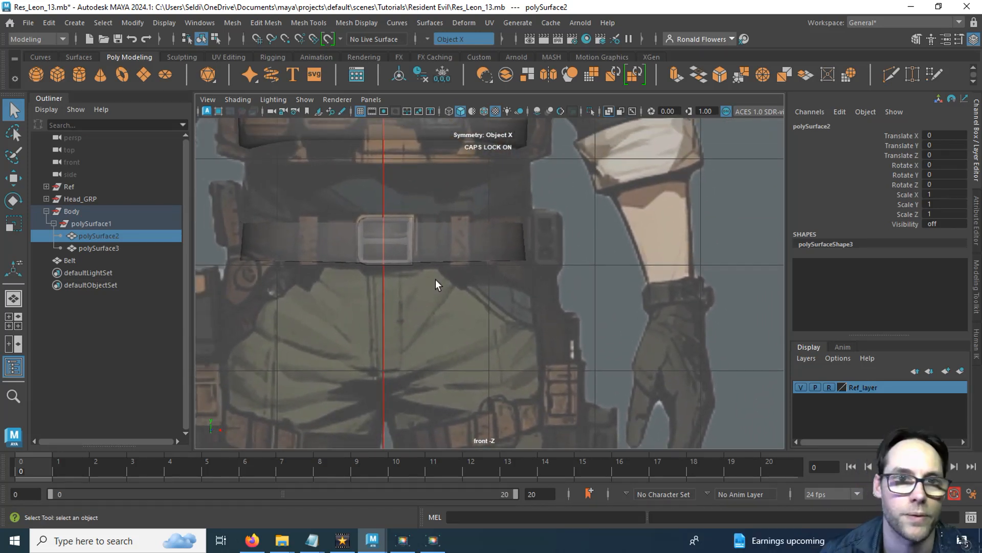
click(56, 75)
scroll(386, 259, down, 5)
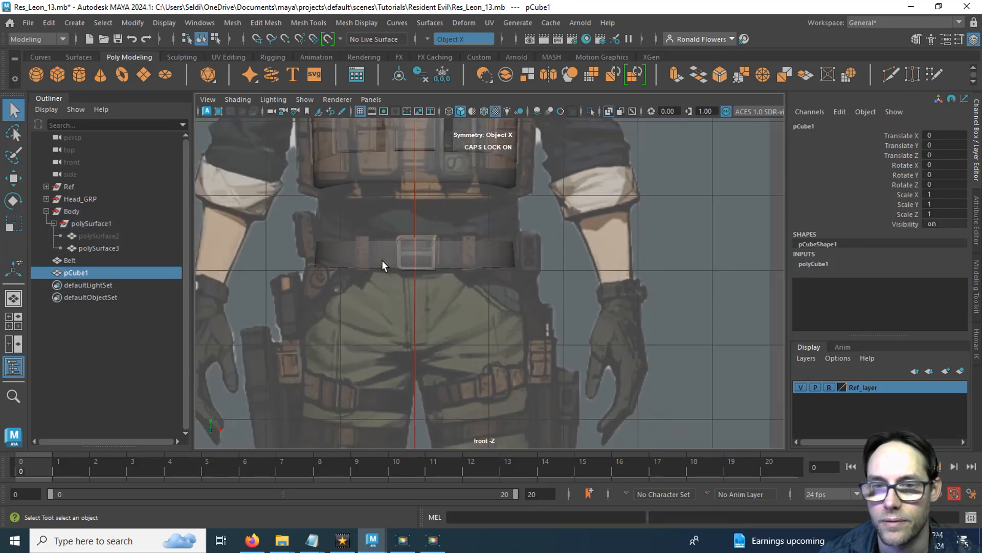
scroll(382, 262, down, 5)
key(w)
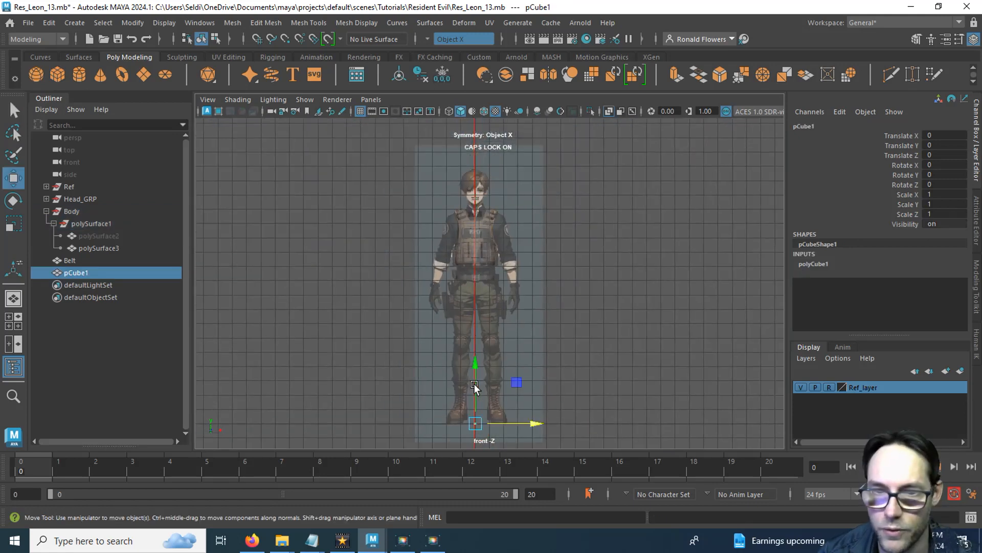
drag(469, 388, 468, 317)
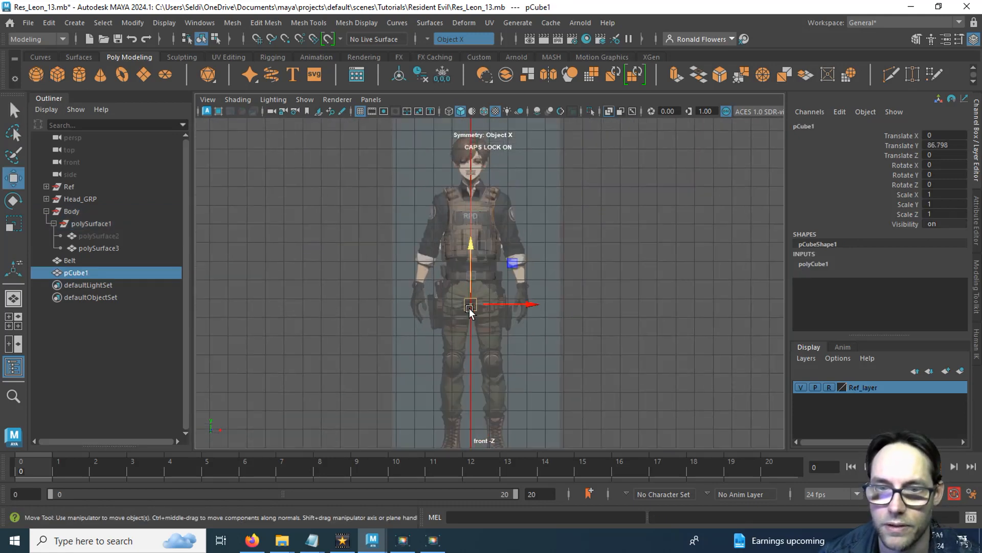
scroll(468, 317, up, 5)
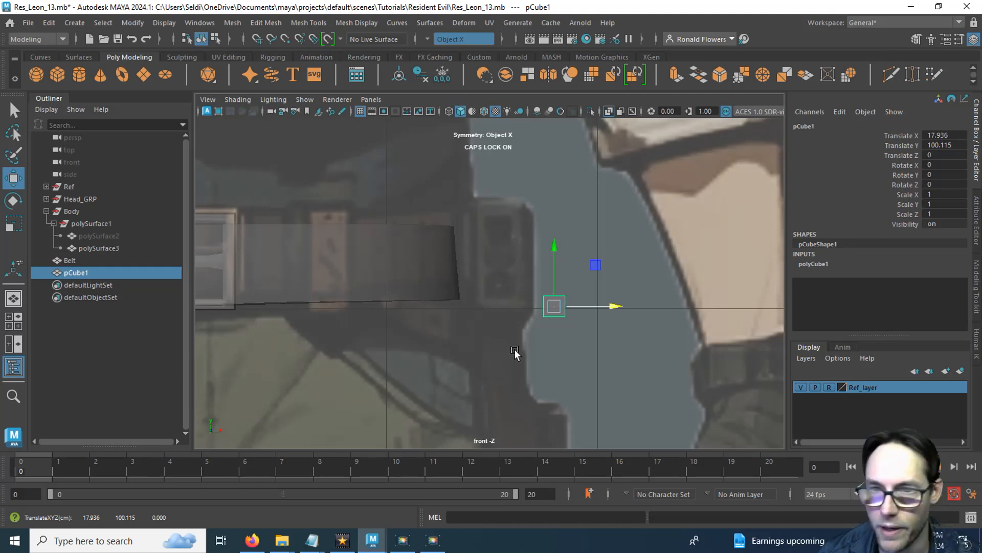
Step: Scale the new cube into a tall block of about 3.0 × 10.5 × 3.0 and move it to about X 14.8 against the belt's end
key(r)
drag(554, 306, 567, 118)
key(w)
drag(607, 306, 544, 303)
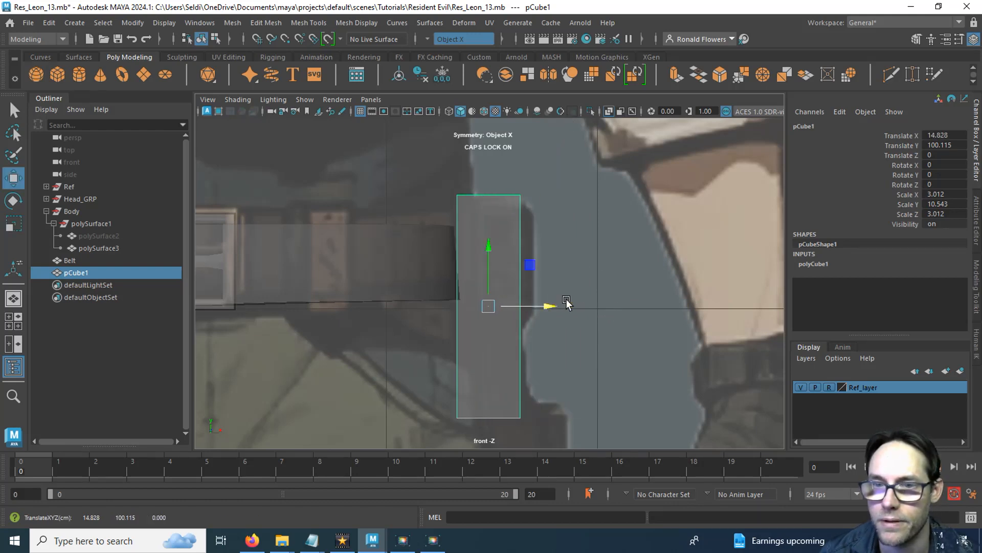
Step: In the side view, move the block to about Z -1.6 and tilt it about 8.8 degrees around X to follow the reference strap
key(space)
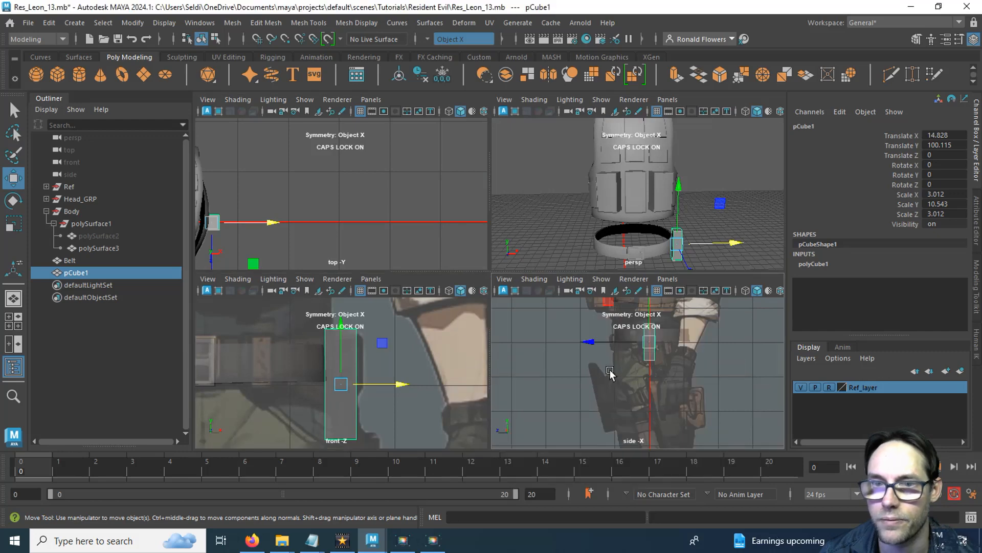
key(space)
scroll(496, 315, up, 6)
scroll(461, 383, up, 4)
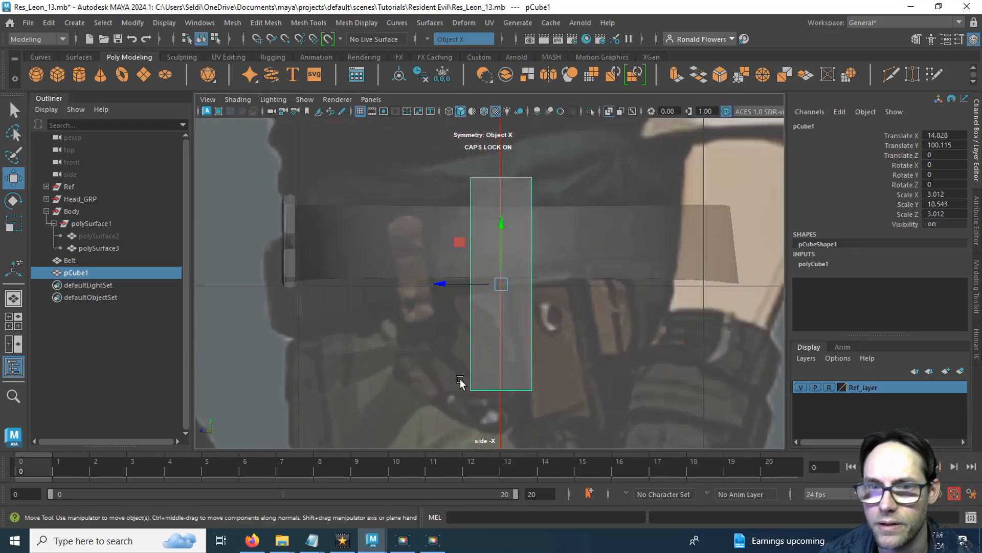
drag(438, 284, 471, 283)
key(e)
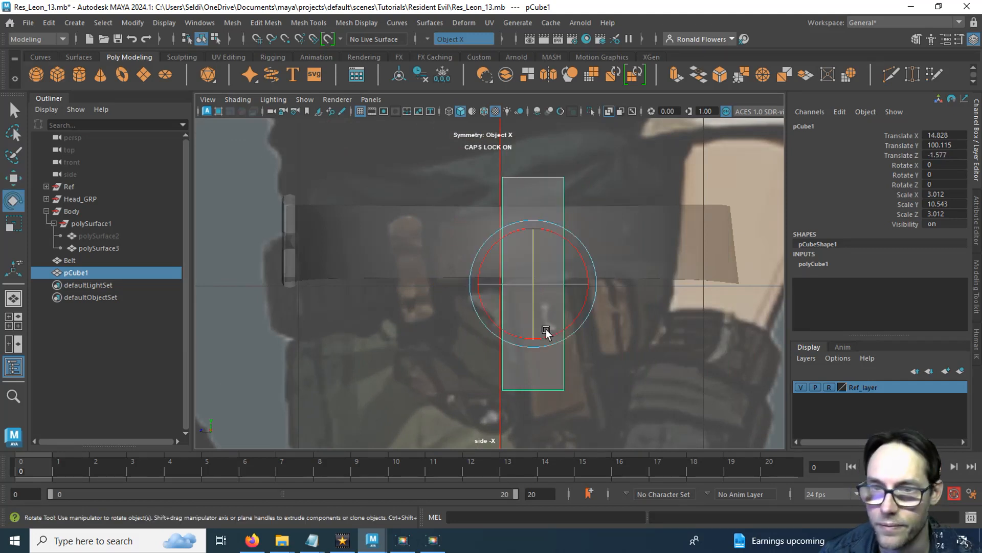
drag(568, 318, 575, 309)
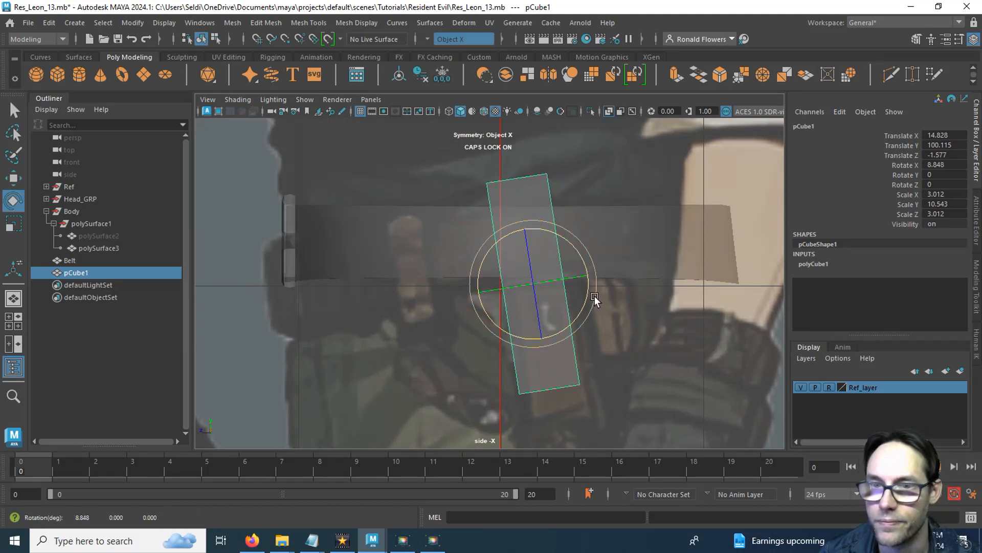
Step: In perspective, narrow the block to about 2.4 in X, move it to about X 14.3, and rotate it to about -0.4 in Y and 2.8 in Z
key(space)
key(space)
scroll(644, 299, up, 10)
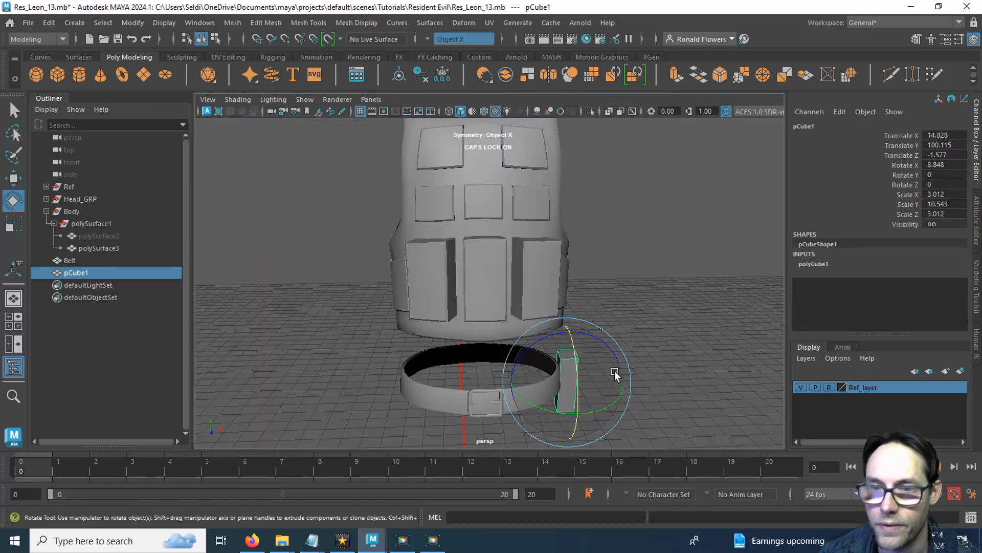
alt+drag(506, 268, 481, 284)
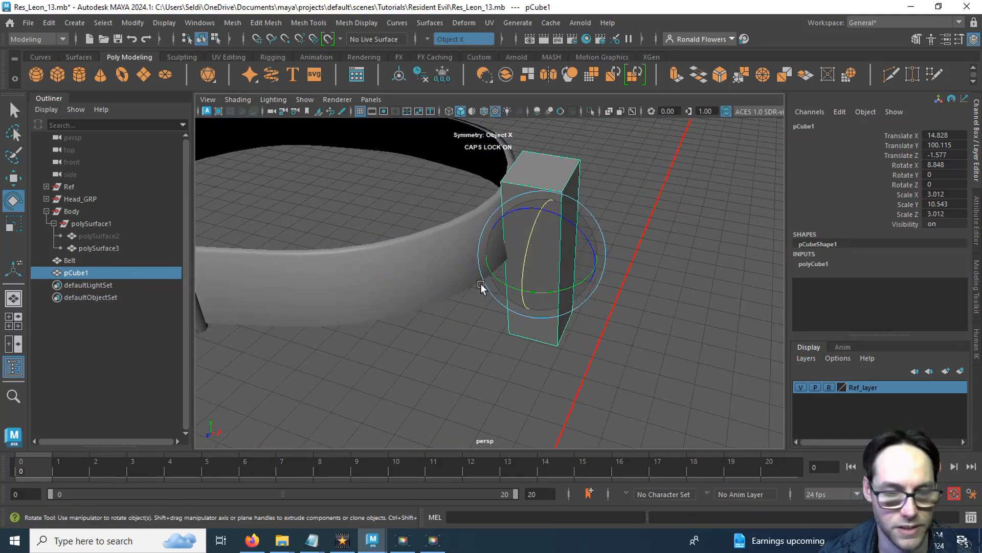
key(r)
drag(584, 259, 508, 290)
key(w)
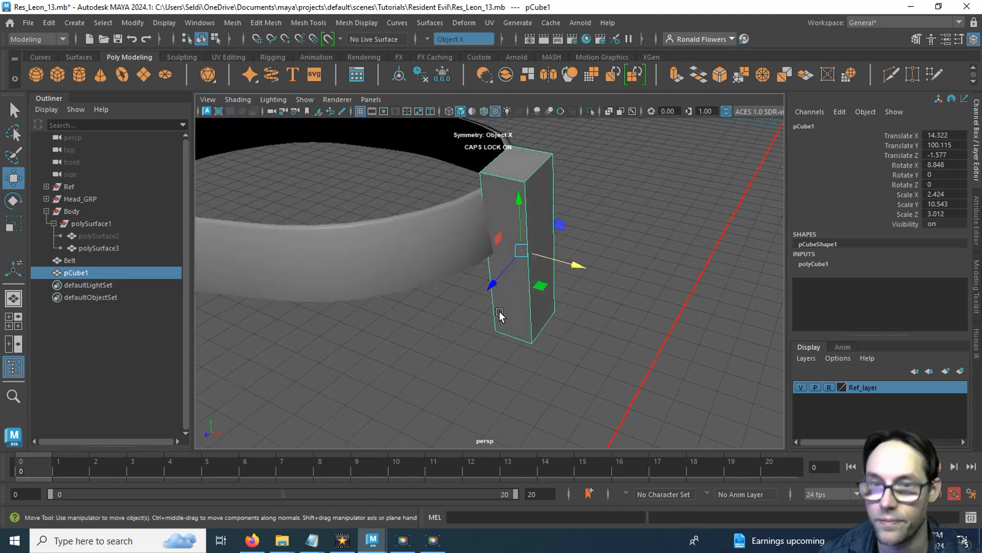
key(e)
drag(546, 231, 549, 225)
click(452, 345)
scroll(451, 346, down, 5)
alt+drag(443, 367, 465, 361)
click(524, 265)
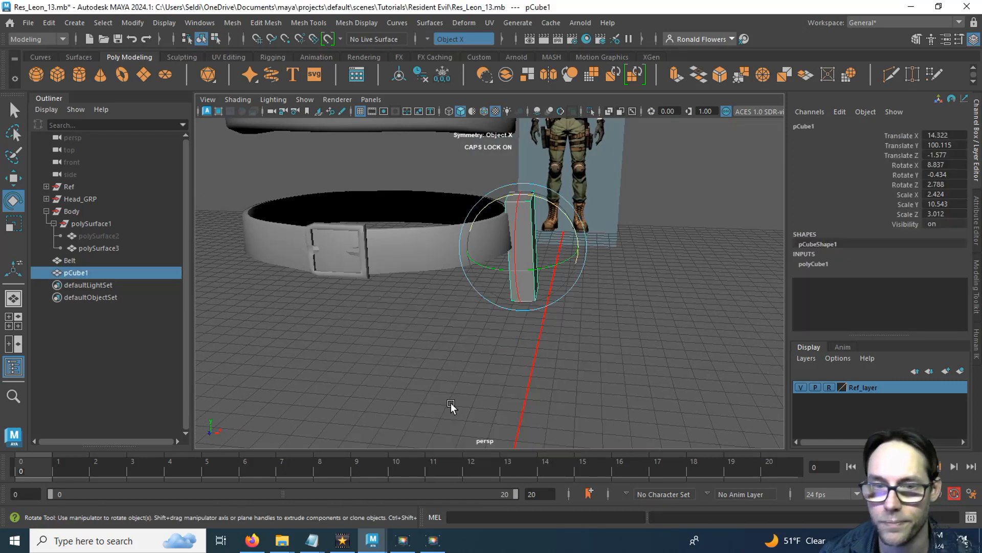
Step: Duplicate the hip block and move the copy down in the front view beside the upper thigh, at about Y 87.6
key(space)
key(space)
alt+middle_drag(443, 379, 550, 230)
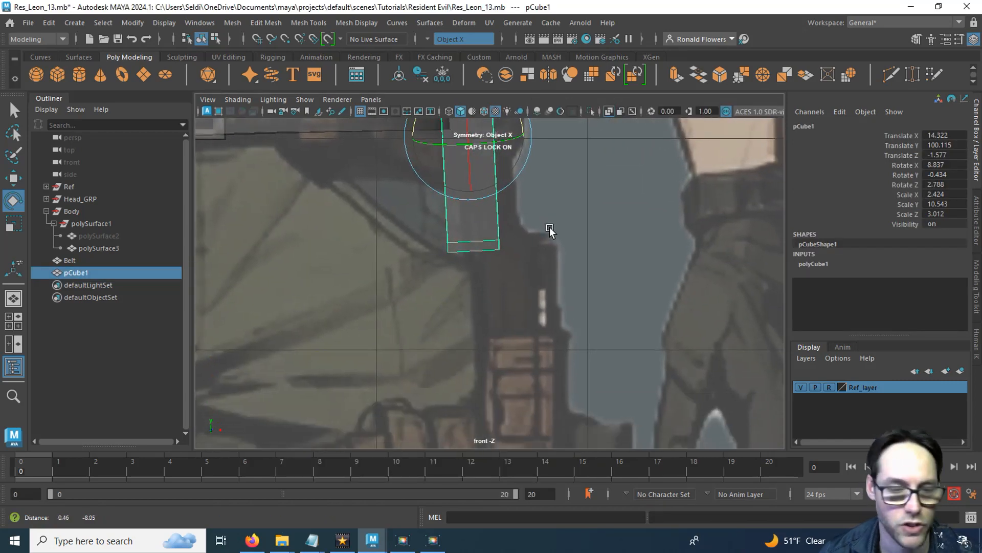
key(ctrl+d)
key(w)
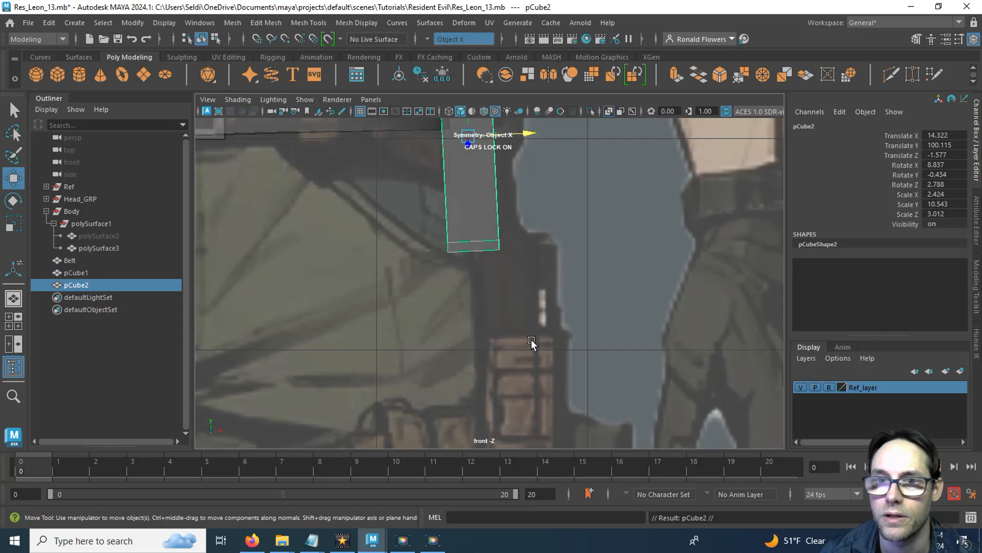
scroll(531, 339, down, 3)
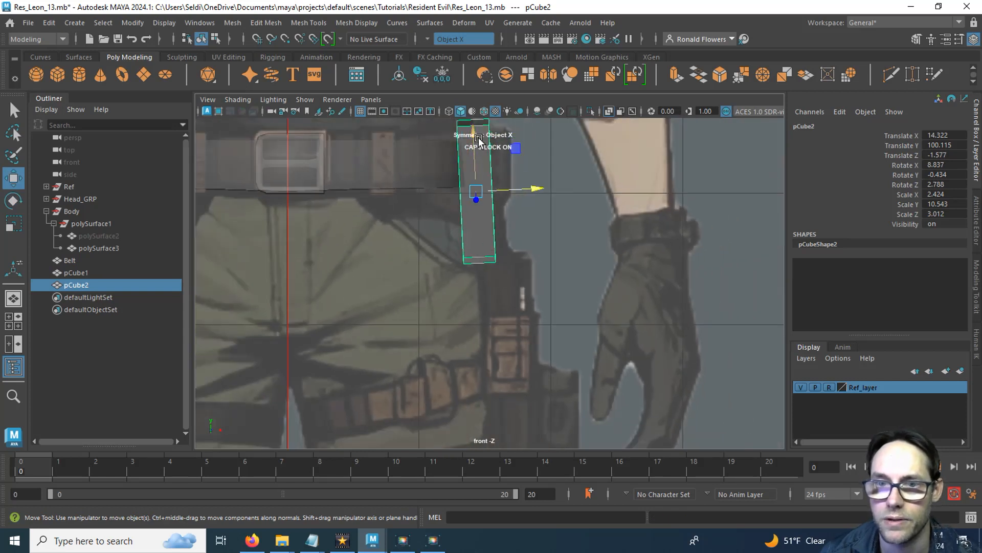
drag(479, 139, 532, 354)
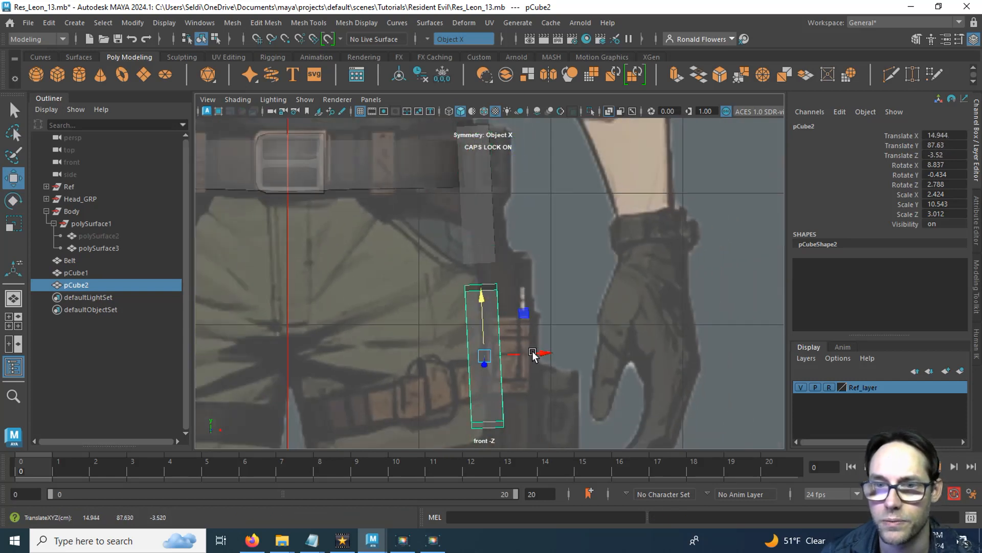
Step: Widen the duplicated block to about 3.5 in X and shift it outward to about X 16.6
alt+middle_drag(532, 354, 503, 241)
drag(508, 266, 532, 254)
key(r)
key(w)
Step: In the side view, deepen the duplicated thigh block to about 8.4 in Z
key(space)
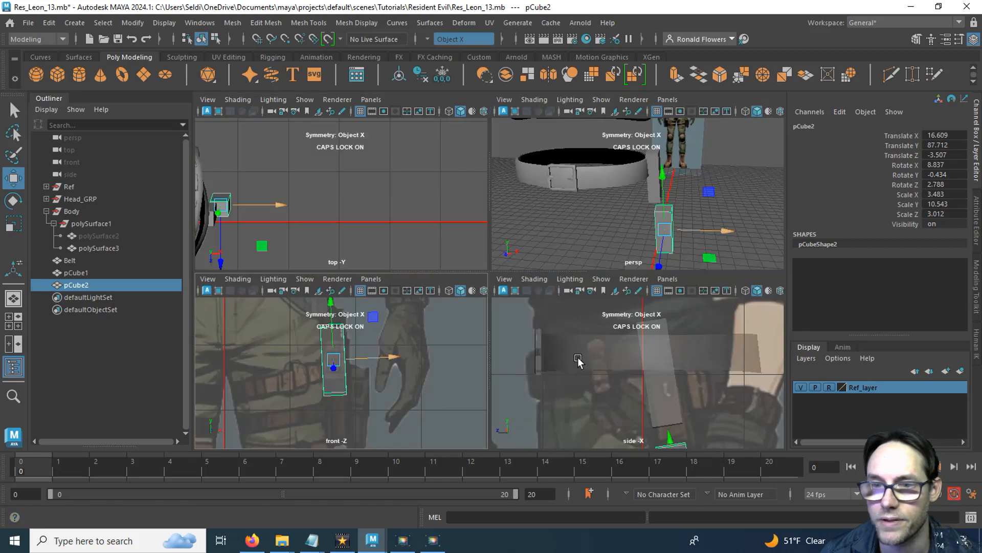
key(space)
alt+middle_drag(578, 358, 481, 376)
scroll(478, 297, down, 4)
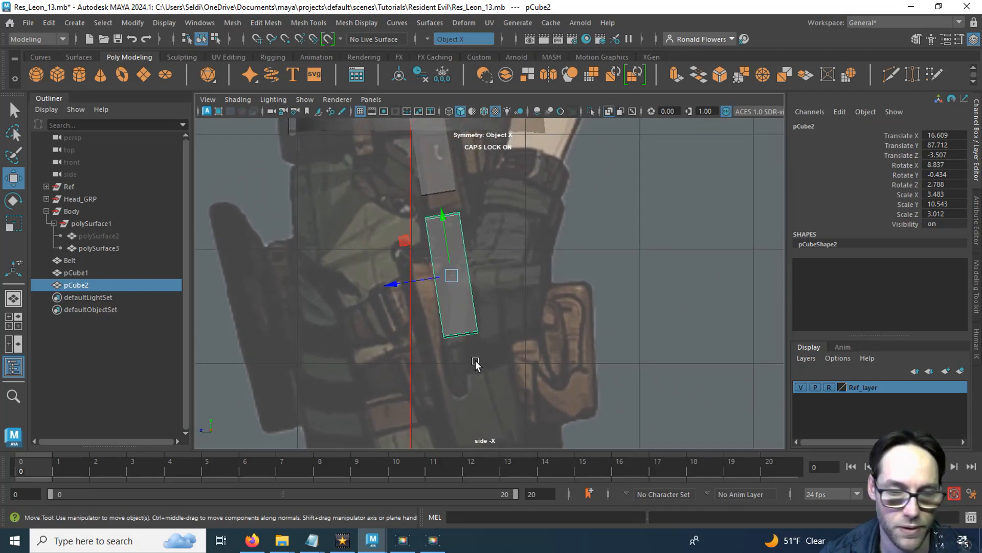
key(r)
drag(410, 280, 313, 296)
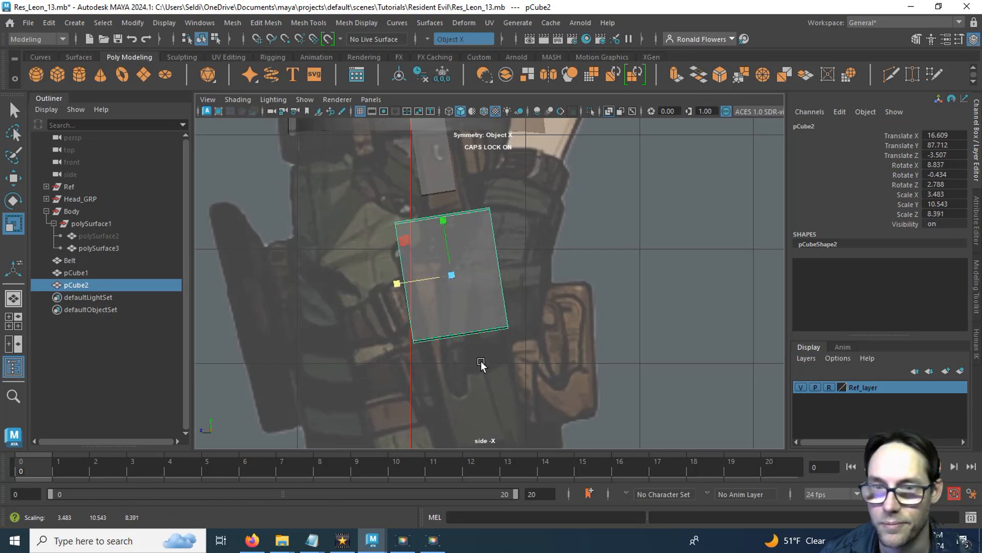
Step: Rotate the thigh block nearly upright to about -0.3 in X and move it to about Y 85.6 and Z -4.3
key(e)
drag(494, 316, 485, 322)
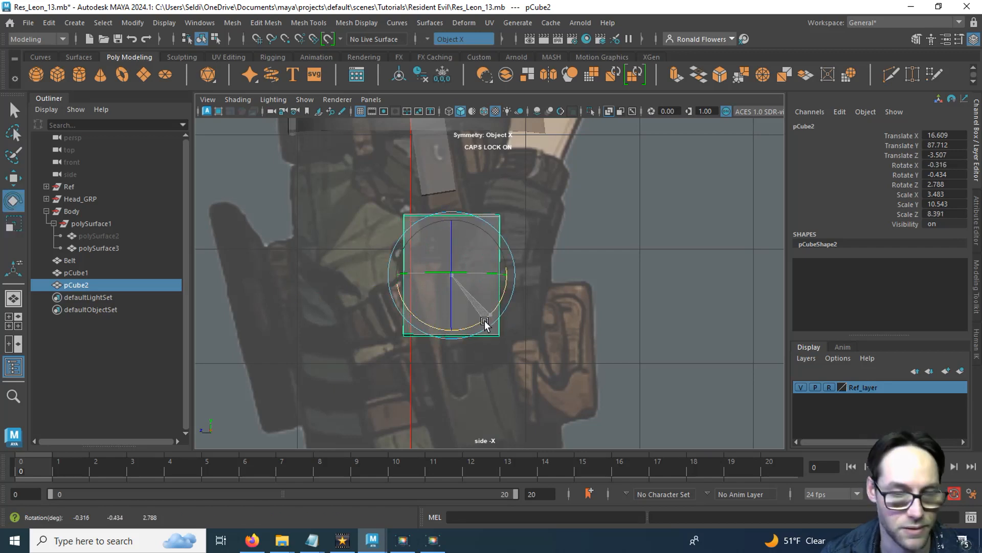
key(w)
drag(448, 281, 458, 305)
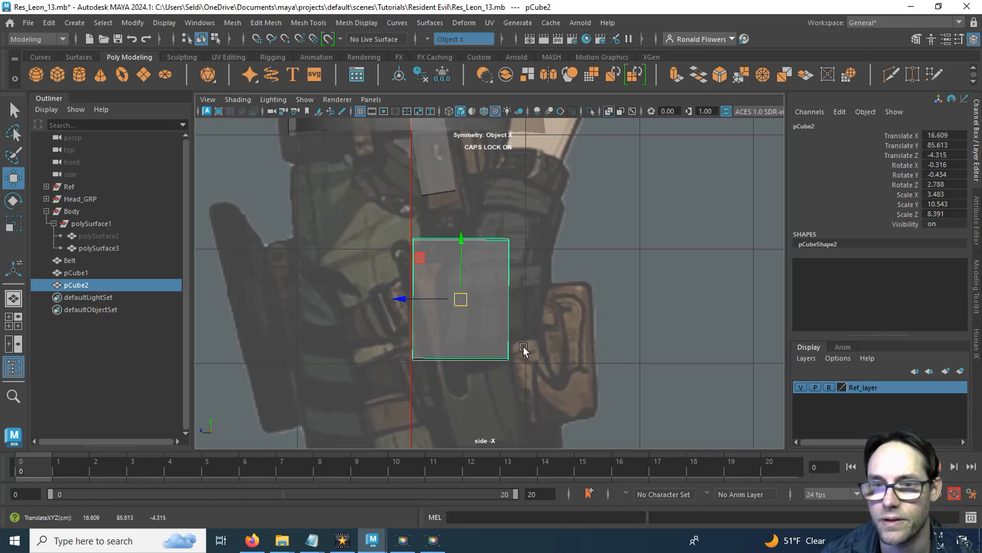
scroll(524, 349, down, 2)
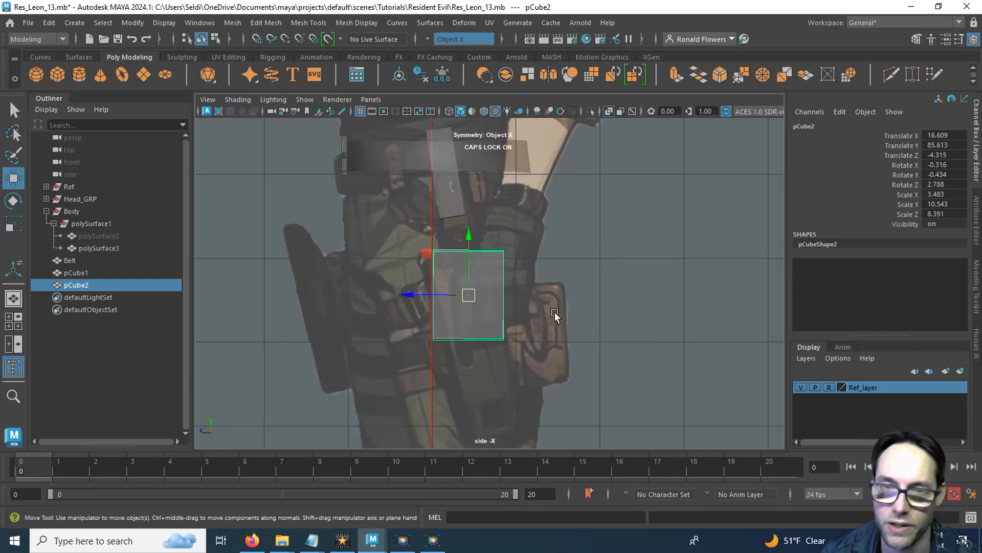
Step: Examine the holster gear and leg straps on both thighs in the front-view reference against the thigh block
key(space)
key(space)
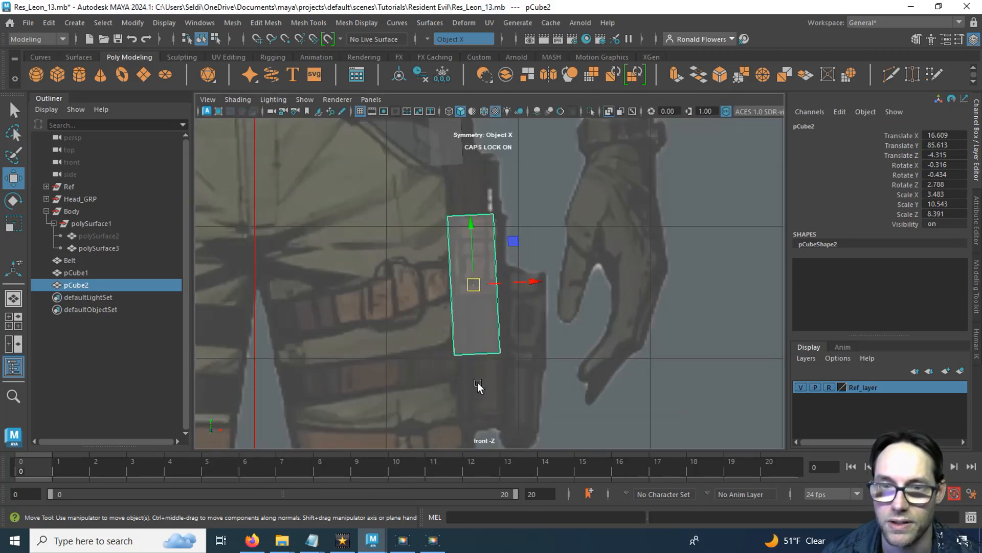
alt+middle_drag(478, 382, 392, 321)
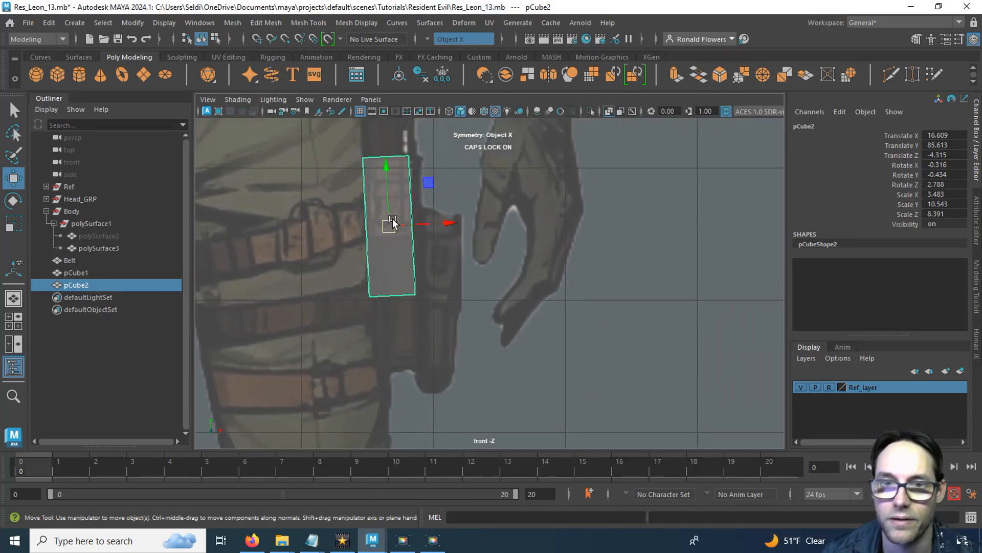
alt+middle_drag(393, 219, 728, 251)
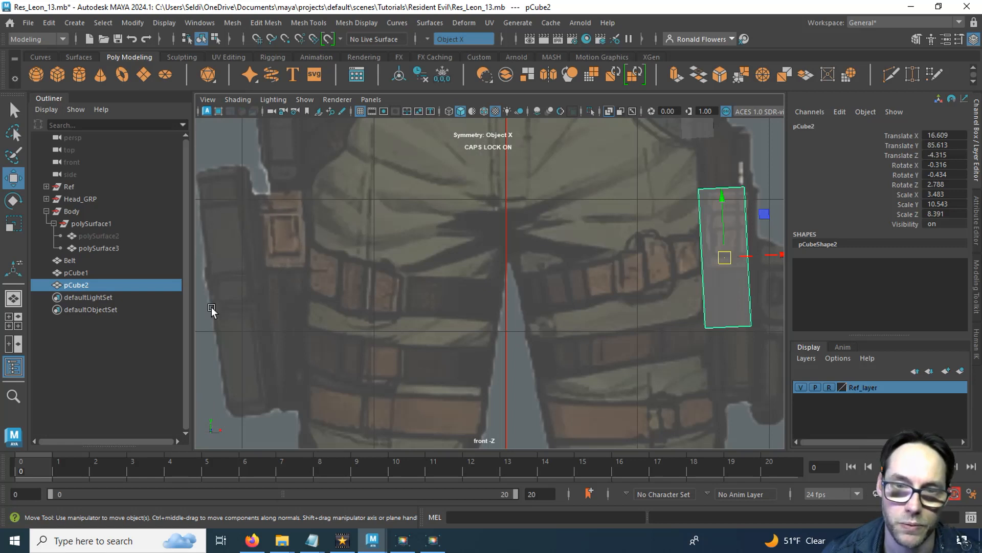
alt+middle_drag(435, 272, 244, 285)
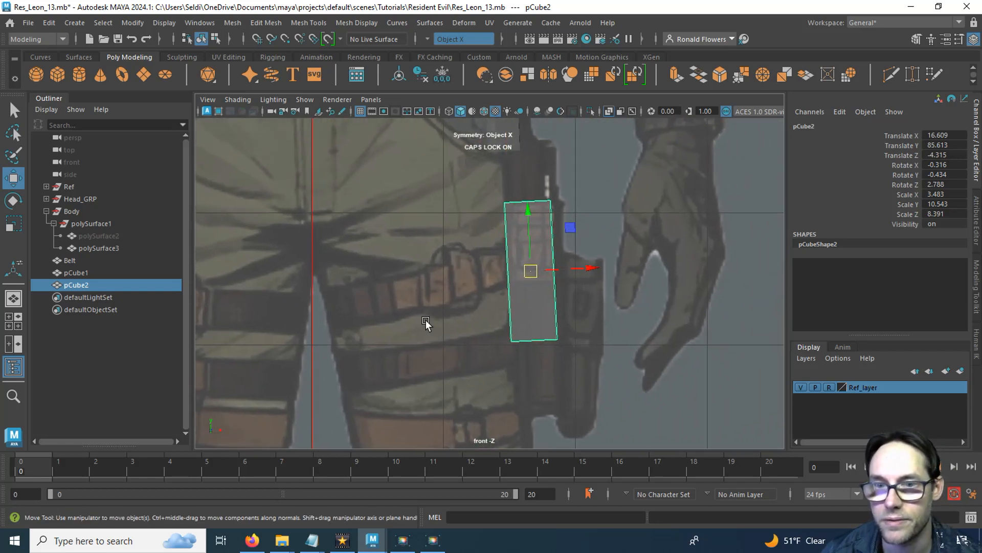
alt+middle_drag(454, 330, 480, 205)
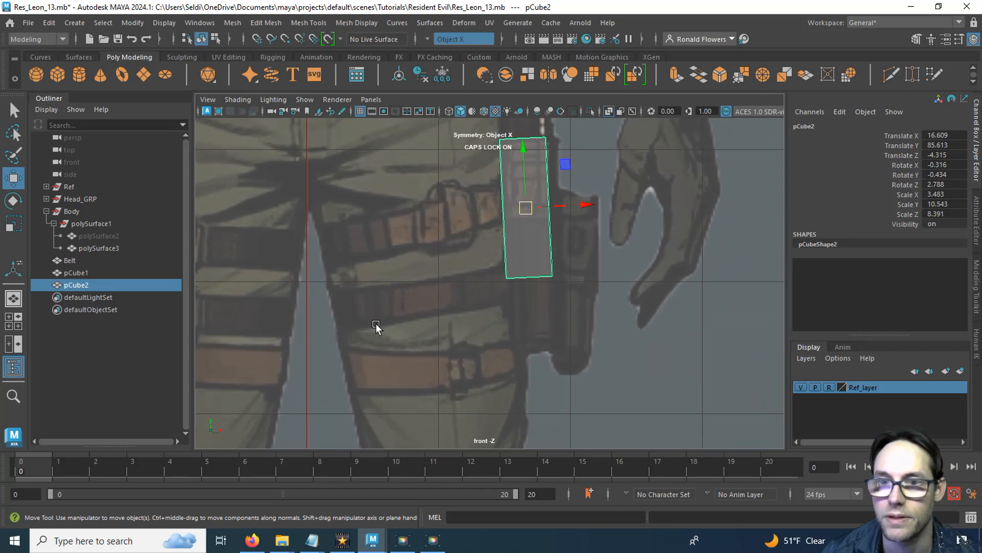
alt+drag(534, 294, 494, 306)
alt+middle_drag(458, 293, 448, 356)
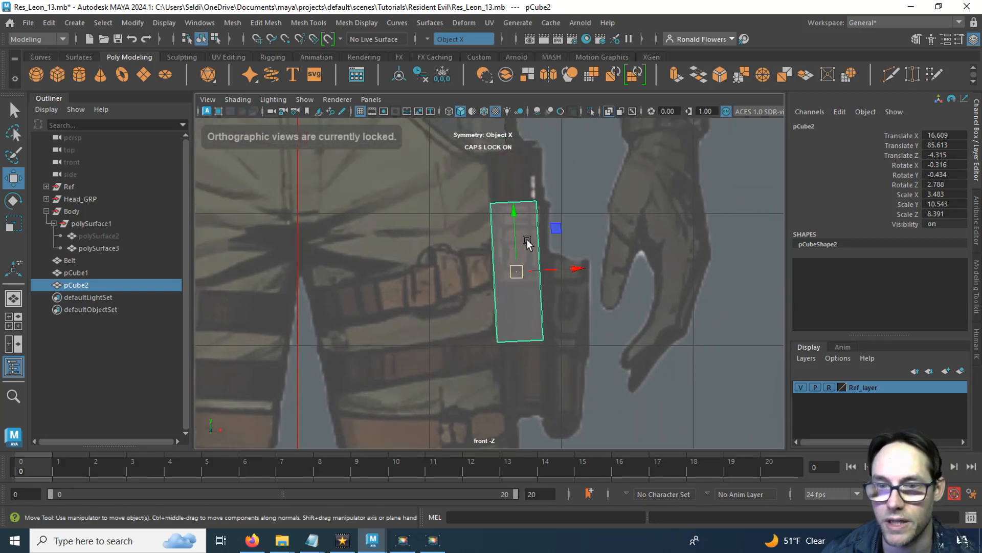
Step: Lengthen the thigh block to about 16.0 in Y and move it down to about Y 82.6 to match the front reference
key(r)
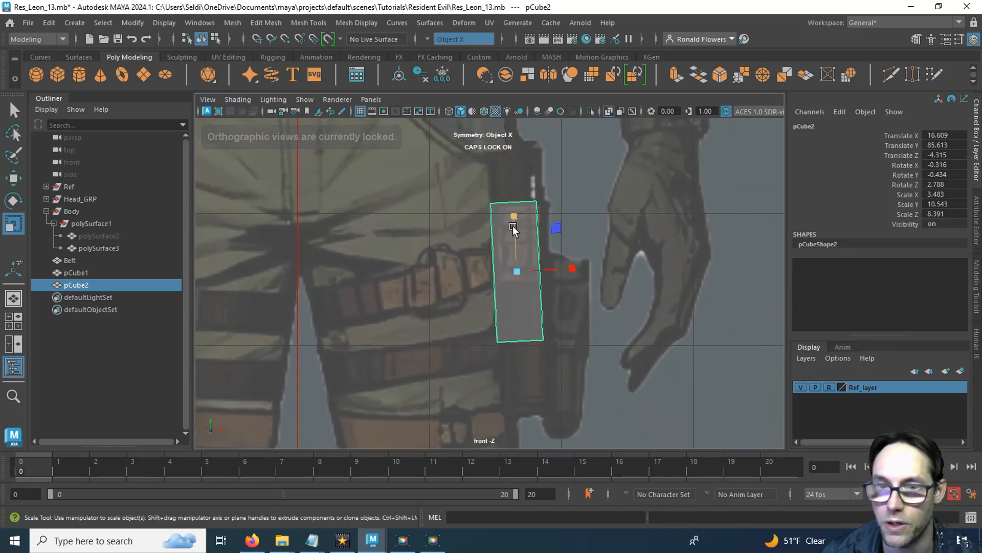
drag(514, 219, 518, 248)
key(w)
alt+middle_drag(490, 306, 473, 327)
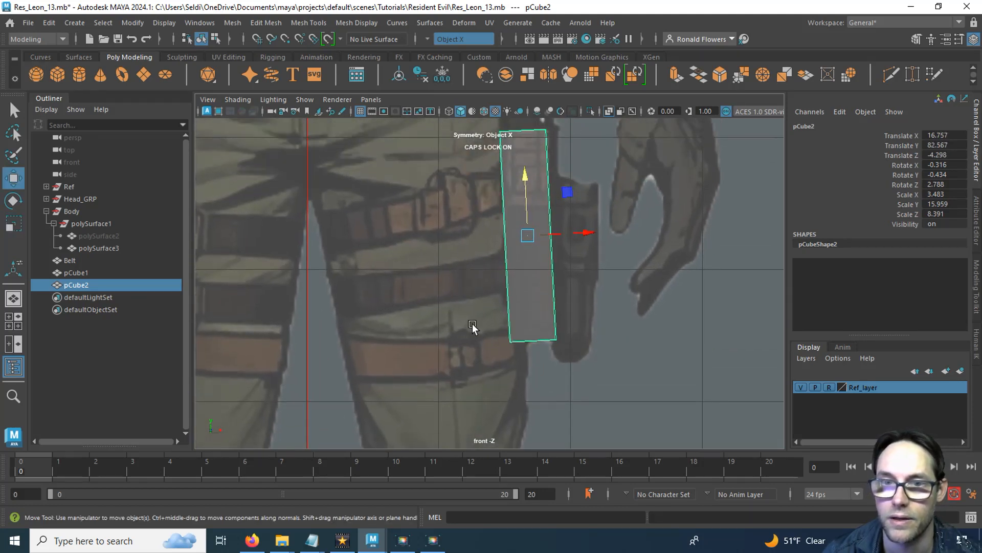
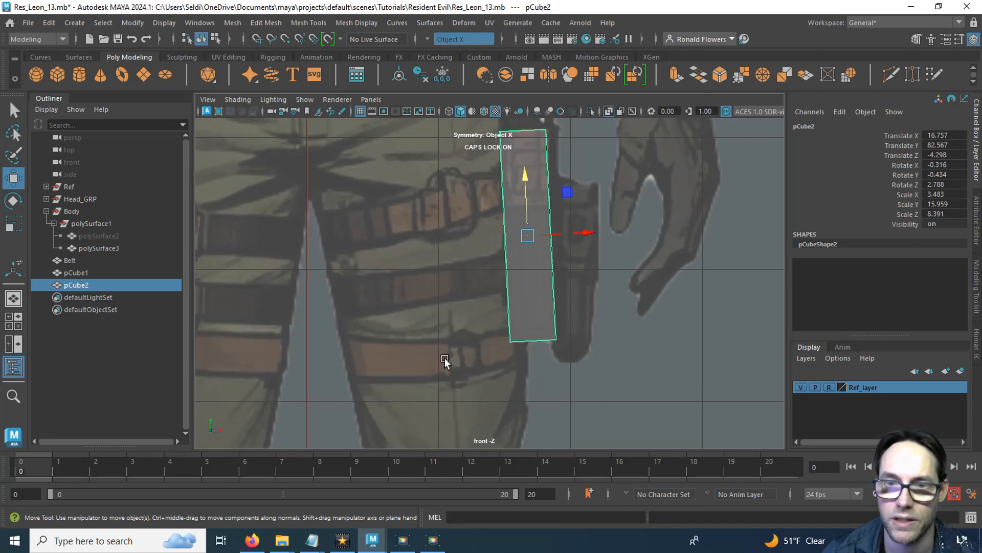
Step: Show the body surface polySurface2 and select the face loop around the thigh where the reference leg strap sits, viewing it in perspective
alt+middle_drag(451, 285, 445, 263)
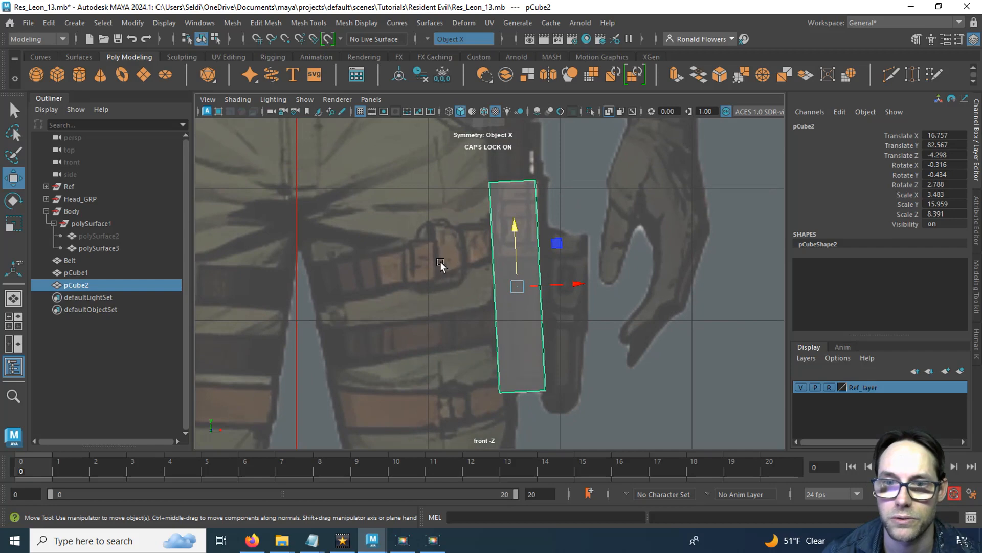
click(94, 236)
key(h)
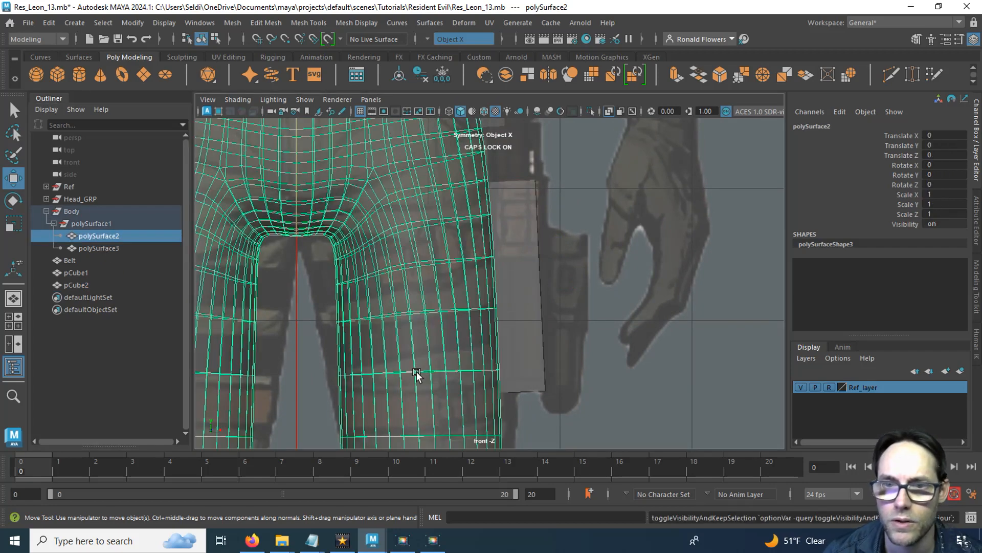
scroll(405, 379, up, 3)
right_click(484, 281)
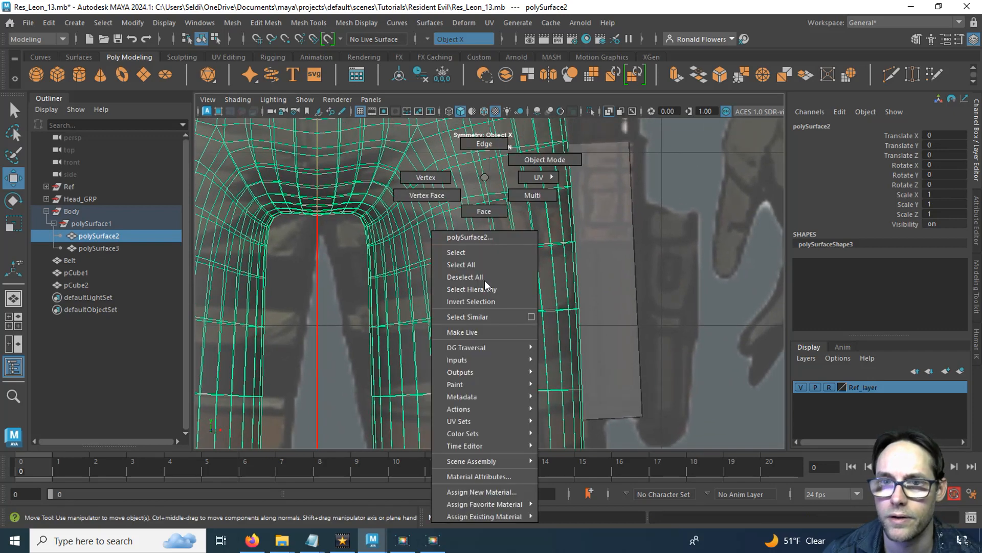
click(476, 210)
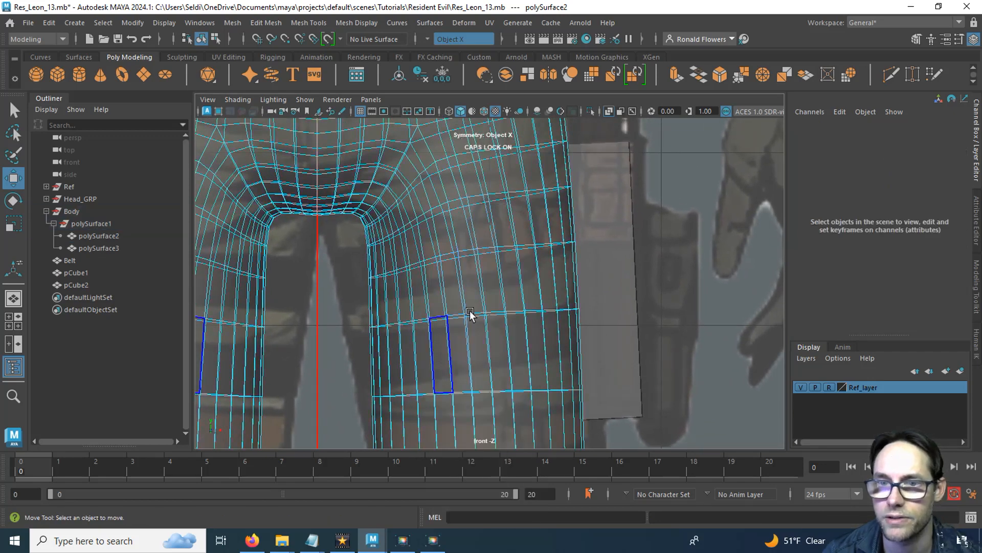
double_click(546, 234)
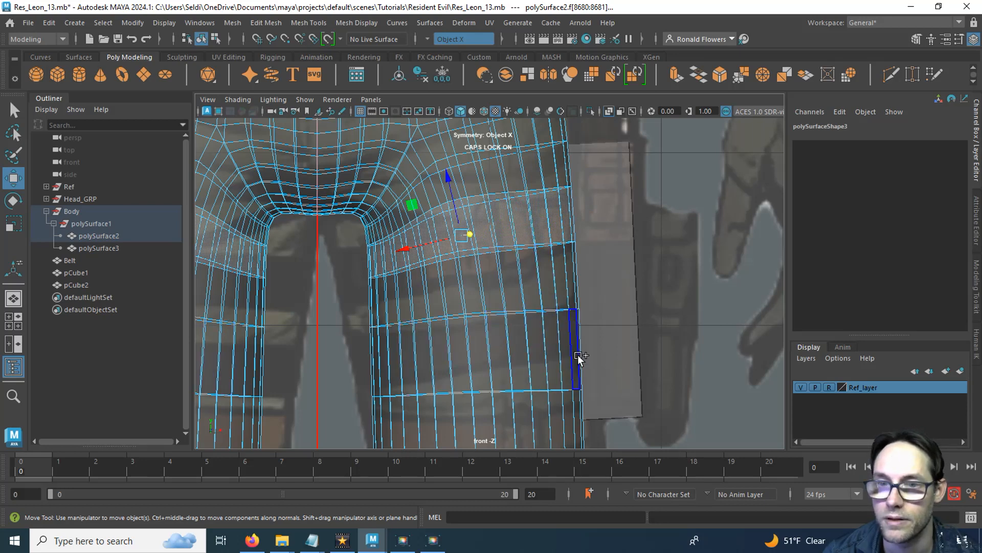
shift+click(555, 357)
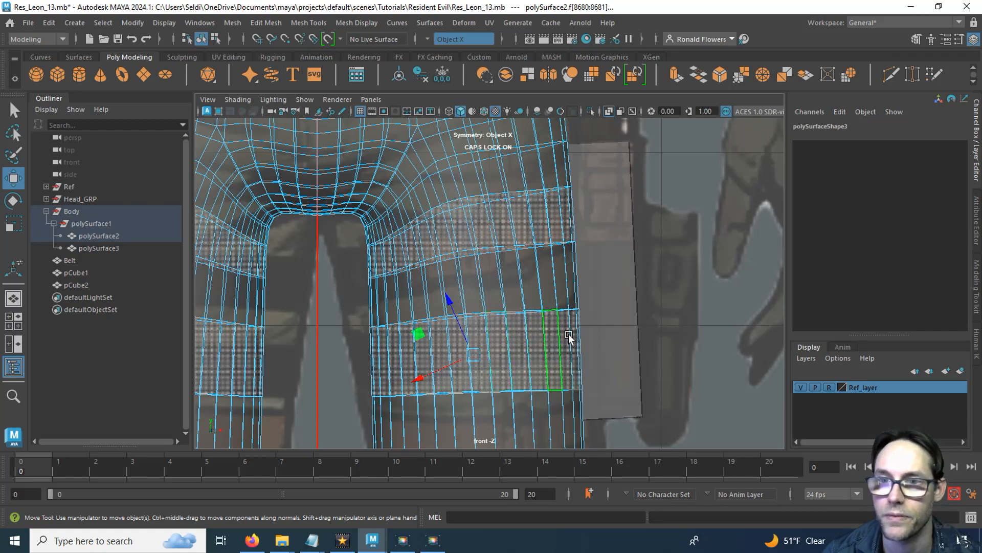
key(space)
key(space)
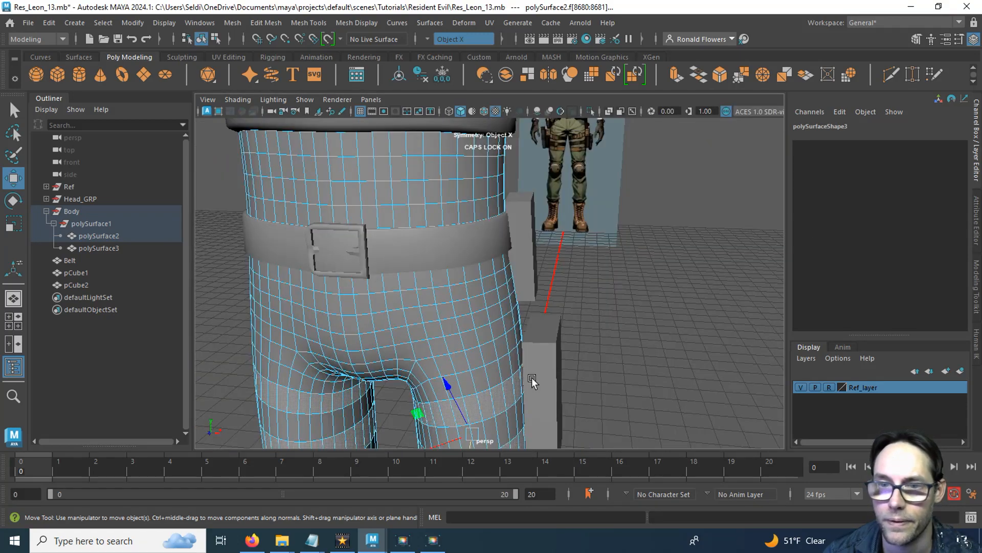
Step: Extract the selected thigh face loops from the body as separate strap pieces, keeping faces together, and hide the body surface
alt+drag(532, 376, 544, 290)
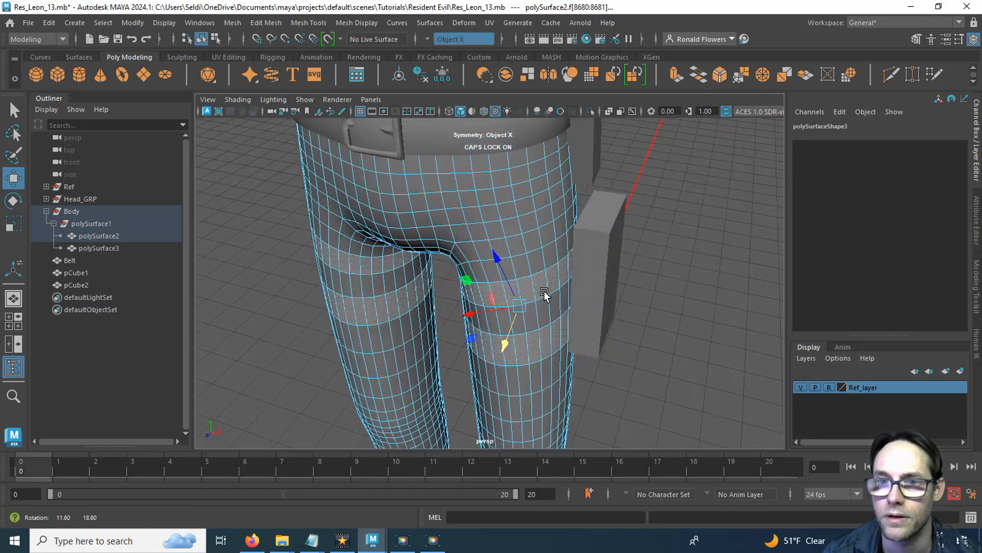
shift+click(541, 282)
shift+right_drag(542, 226, 529, 447)
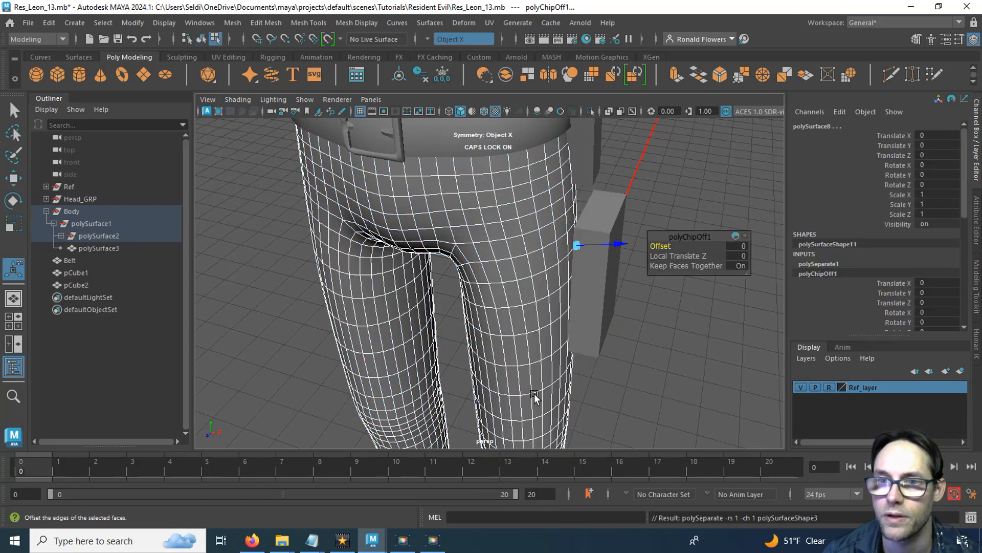
right_drag(532, 233, 565, 163)
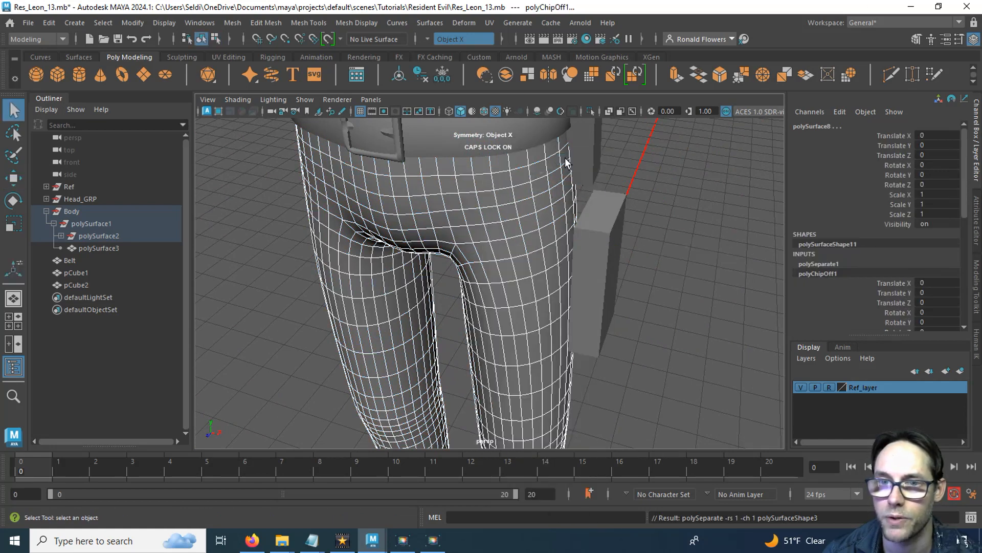
click(520, 215)
key(h)
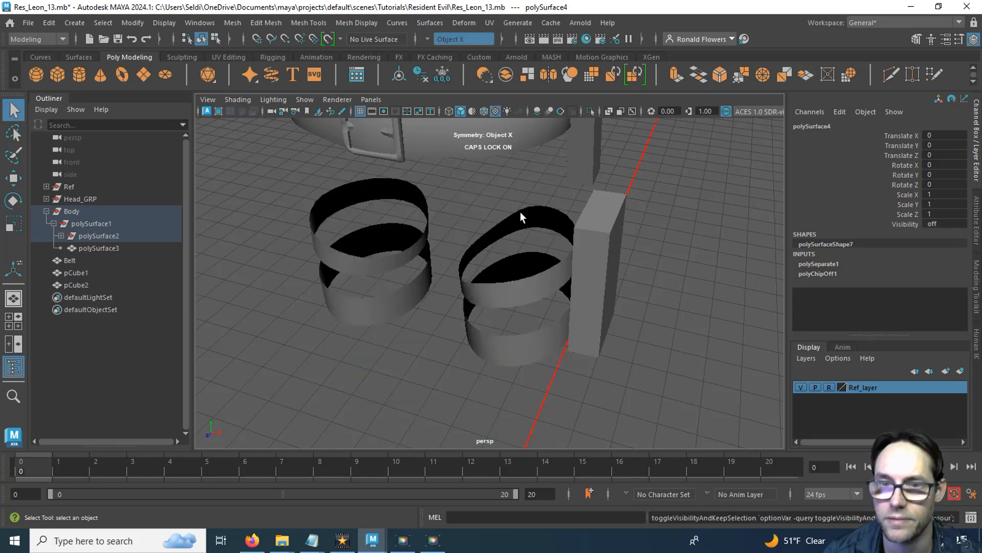
Step: Hide the upper and lower strap rings on the leg without the thigh block, leaving the block-side pair visible
click(521, 282)
alt+drag(514, 367, 520, 346)
click(336, 251)
click(332, 321)
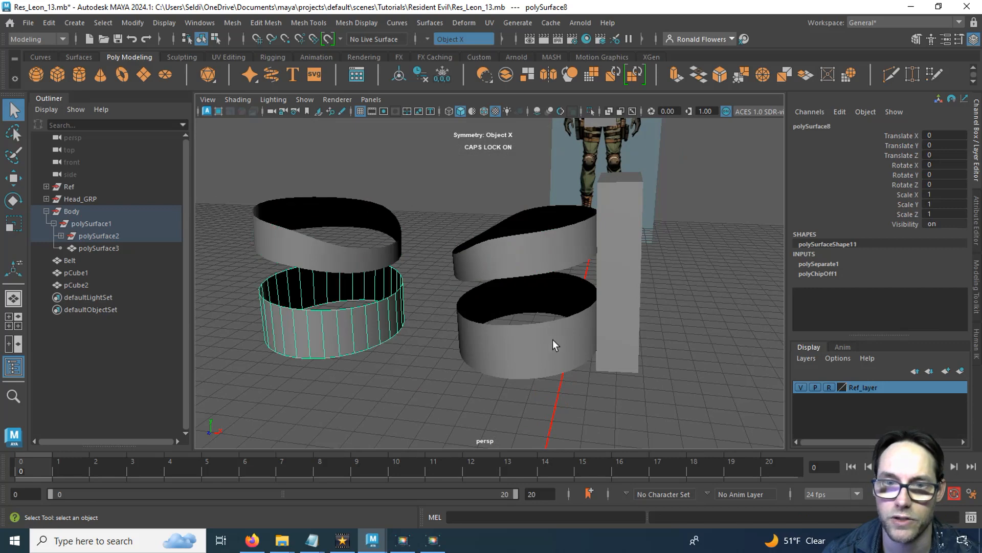
click(553, 339)
click(355, 243)
click(348, 262)
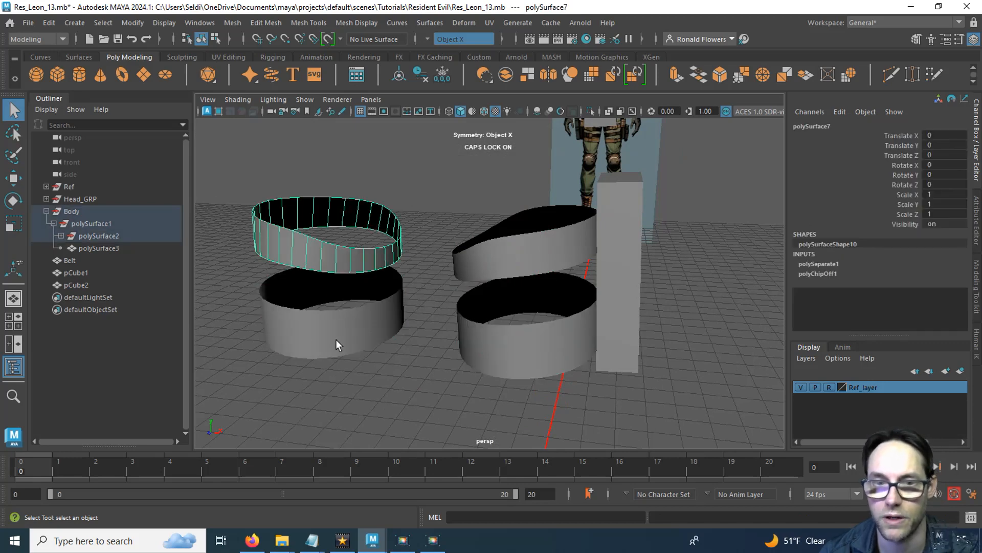
key(h)
click(318, 325)
key(h)
Step: Insert edge loops with Multi-Cut close to the upper and lower borders of the remaining upper thigh strap
click(493, 266)
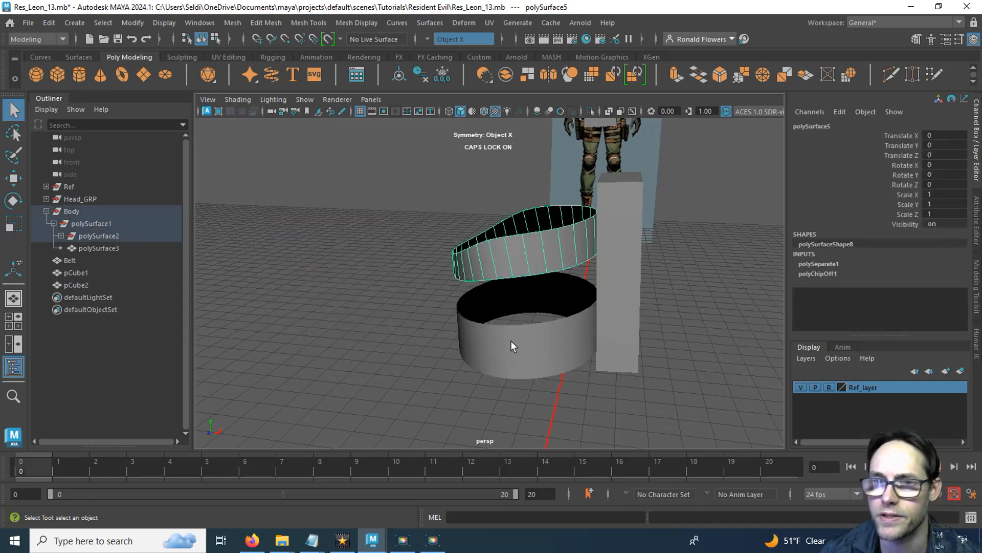
scroll(510, 340, up, 2)
alt+drag(510, 340, 545, 356)
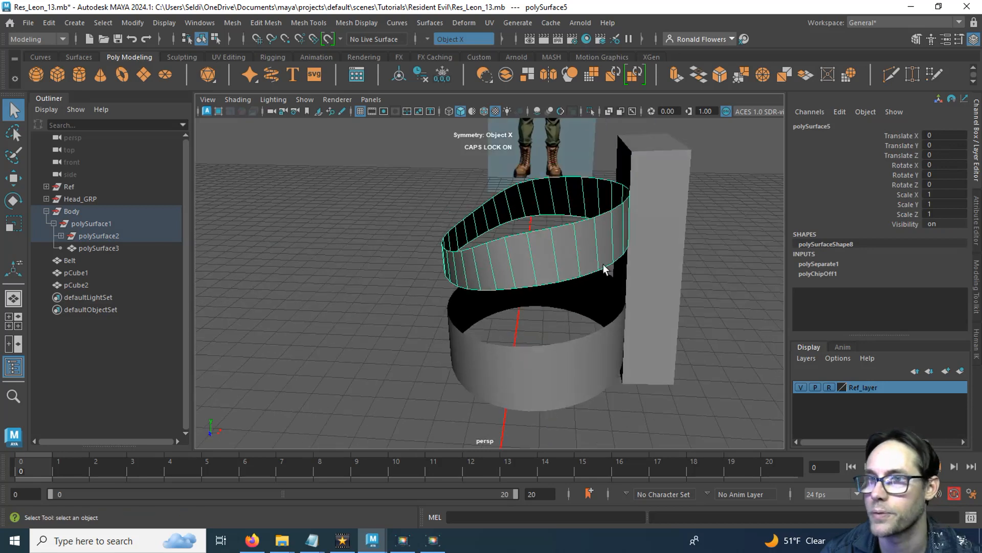
click(890, 76)
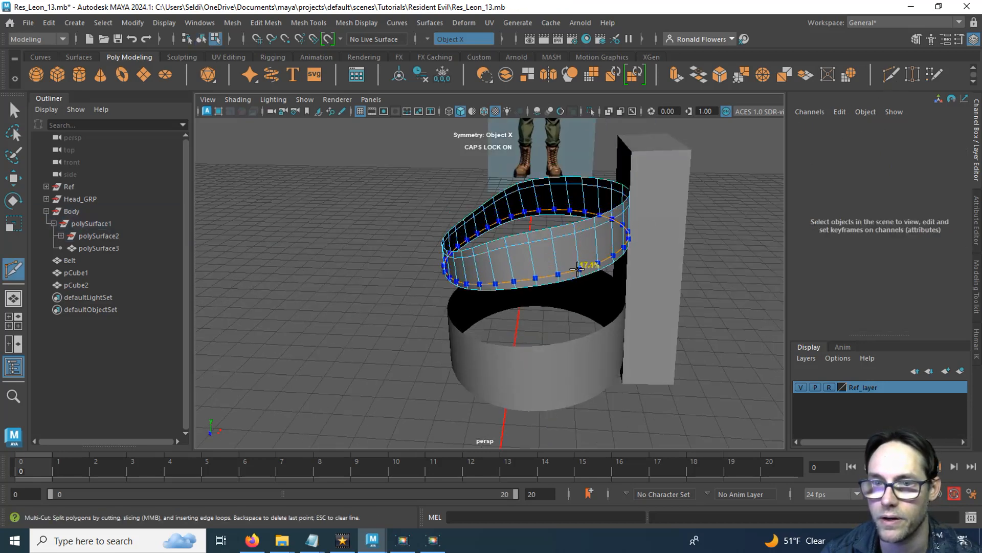
key(q)
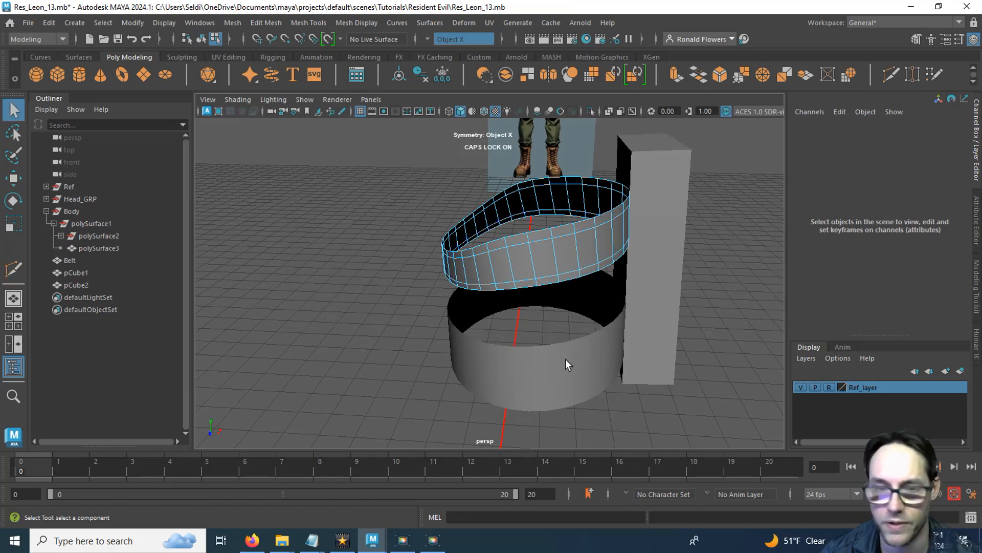
Step: Insert edge loops with Multi-Cut close to both borders of the lower thigh strap
click(567, 358)
right_drag(566, 358, 563, 172)
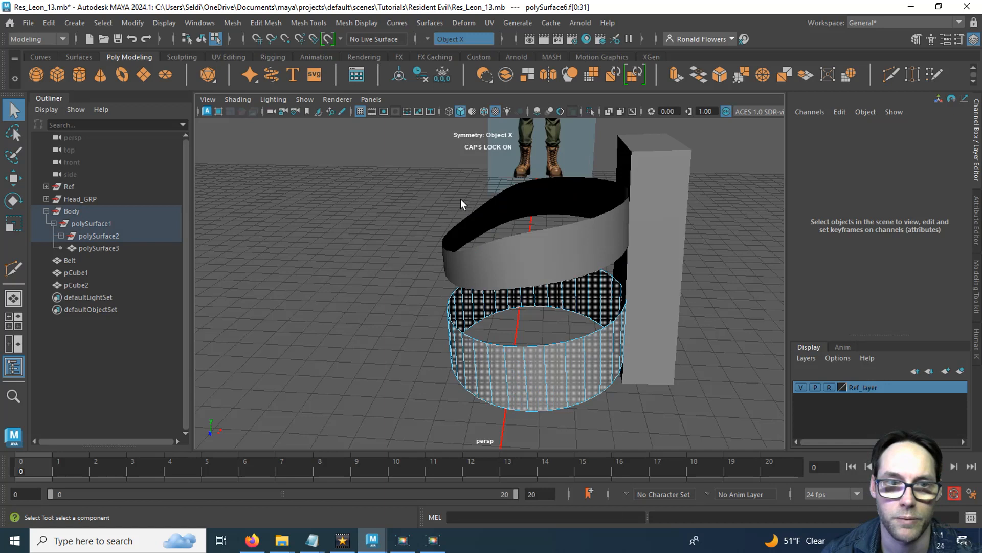
click(21, 273)
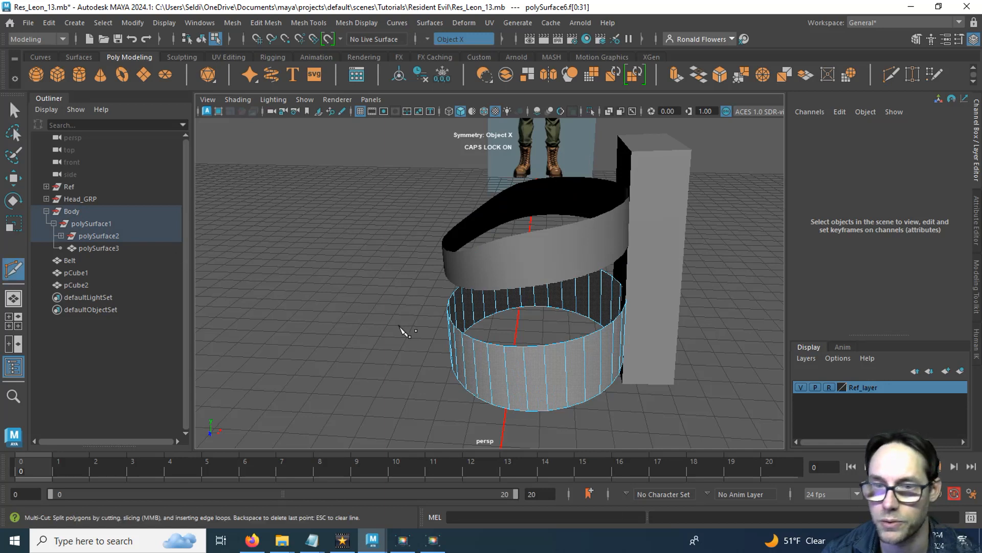
click(514, 347)
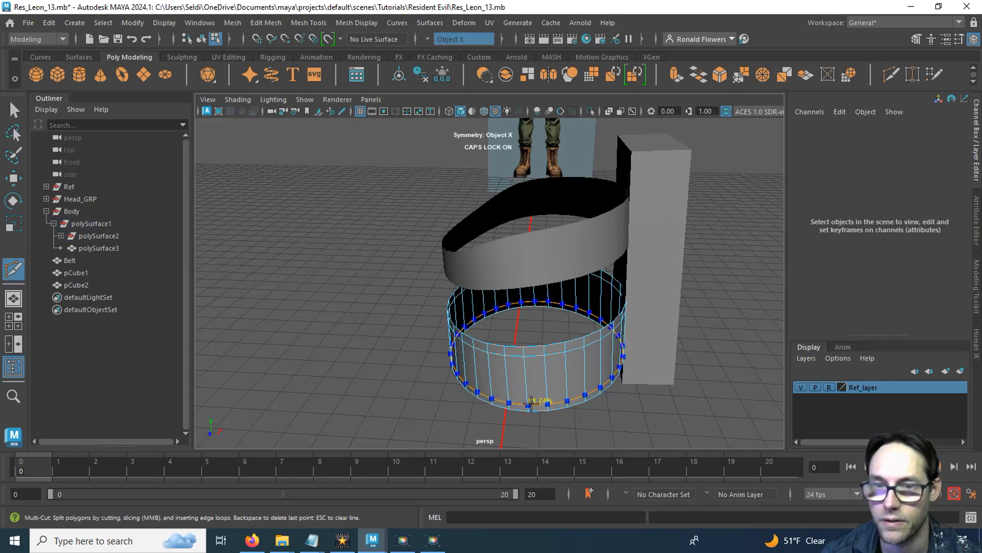
key(q)
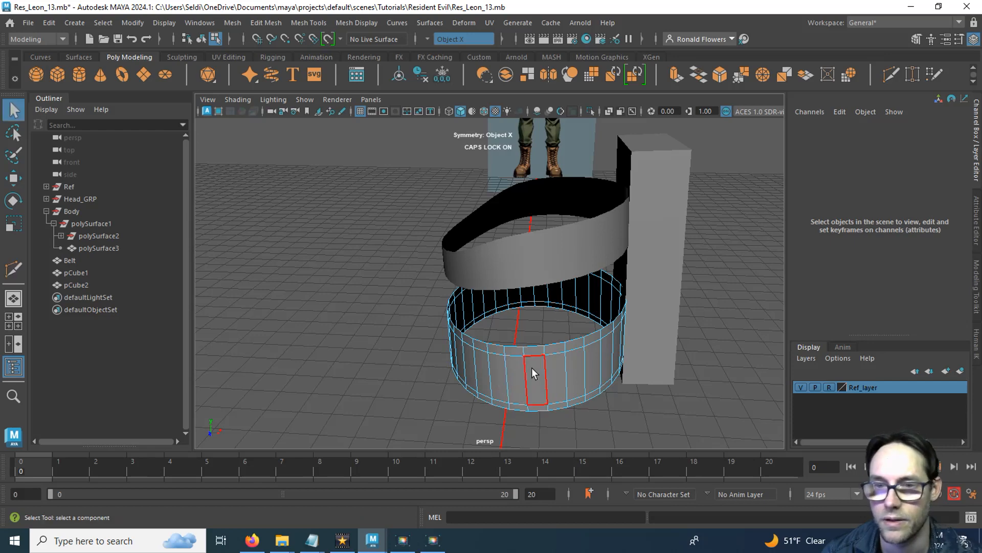
Step: Select the lower strap's middle face loop and scale it slightly outward and taller in Y to give the strap rounded edges
click(532, 367)
right_click(537, 330)
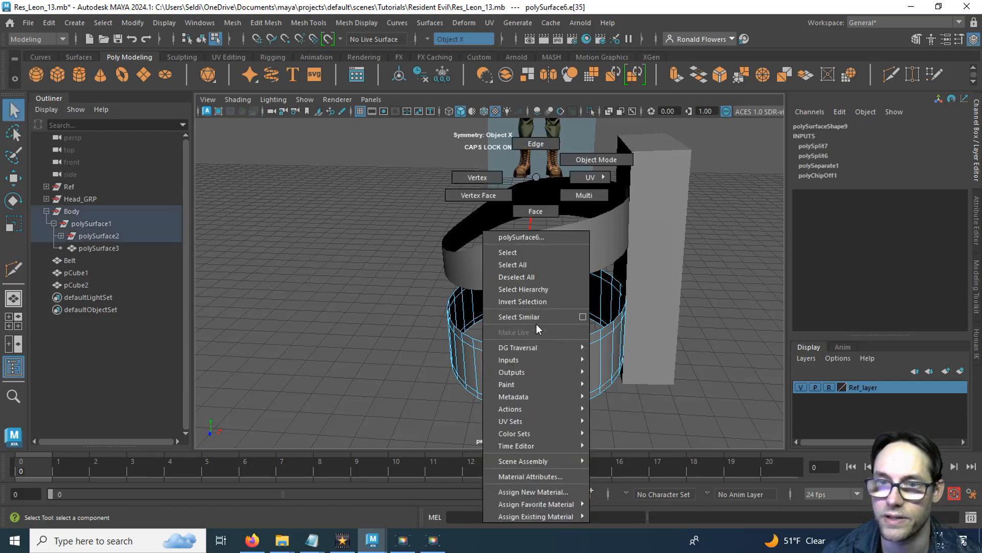
click(536, 211)
click(536, 384)
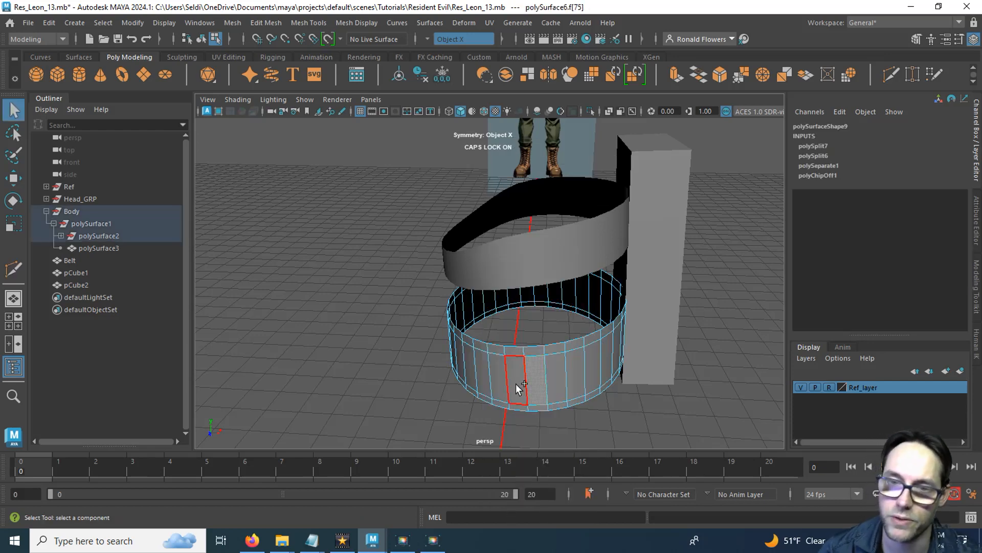
double_click(519, 388)
key(r)
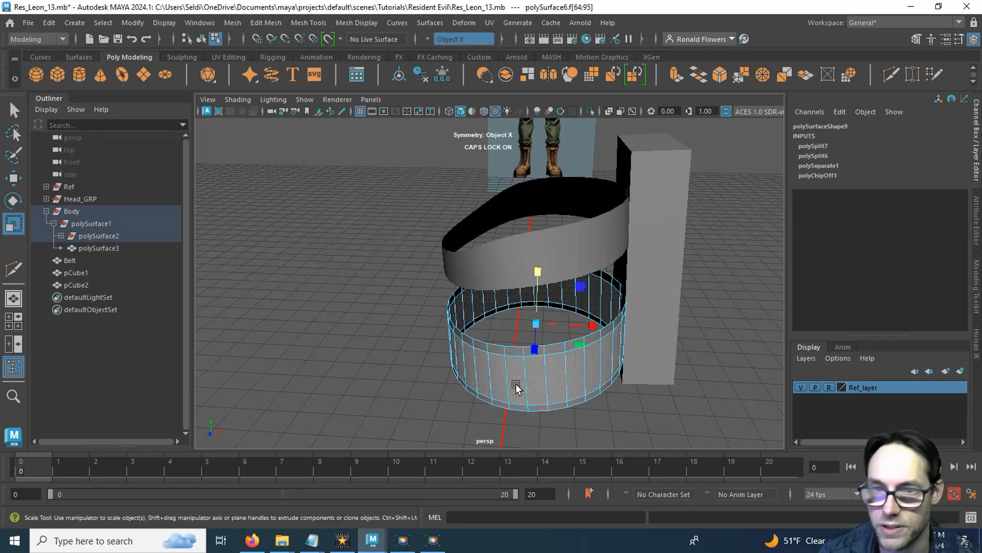
drag(537, 326, 543, 320)
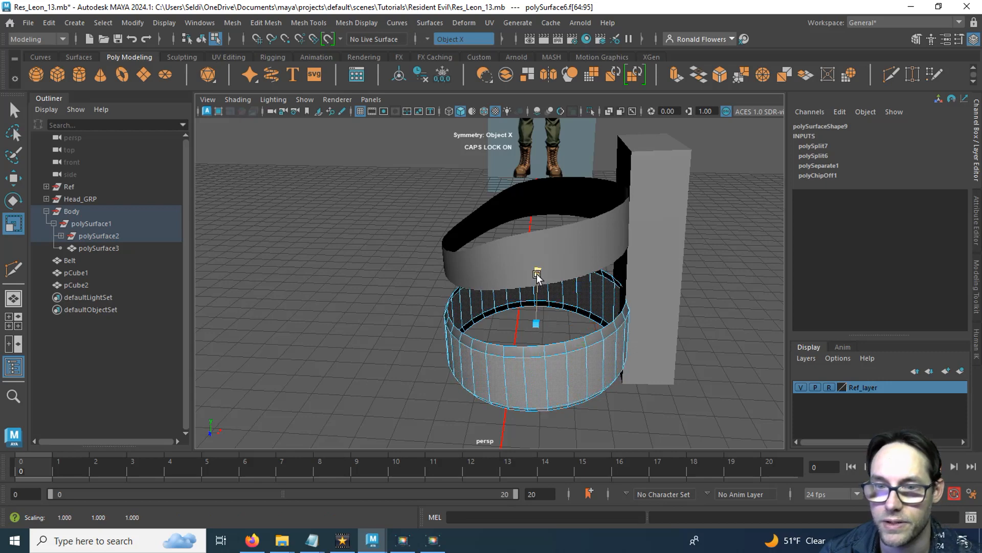
drag(538, 276, 476, 354)
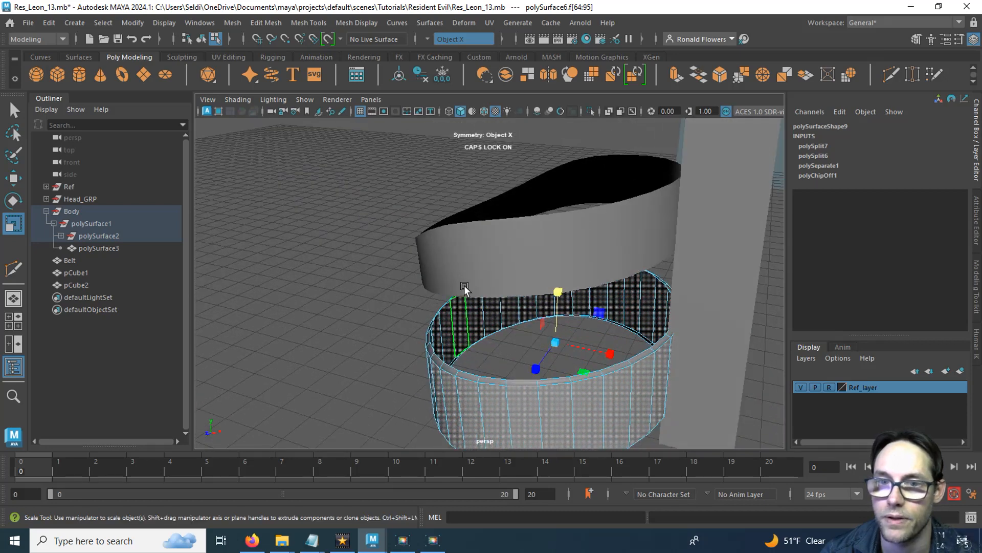
Step: Select the upper strap's middle face loop and scale it slightly outward and taller in Y to round its edges
click(467, 277)
click(495, 266)
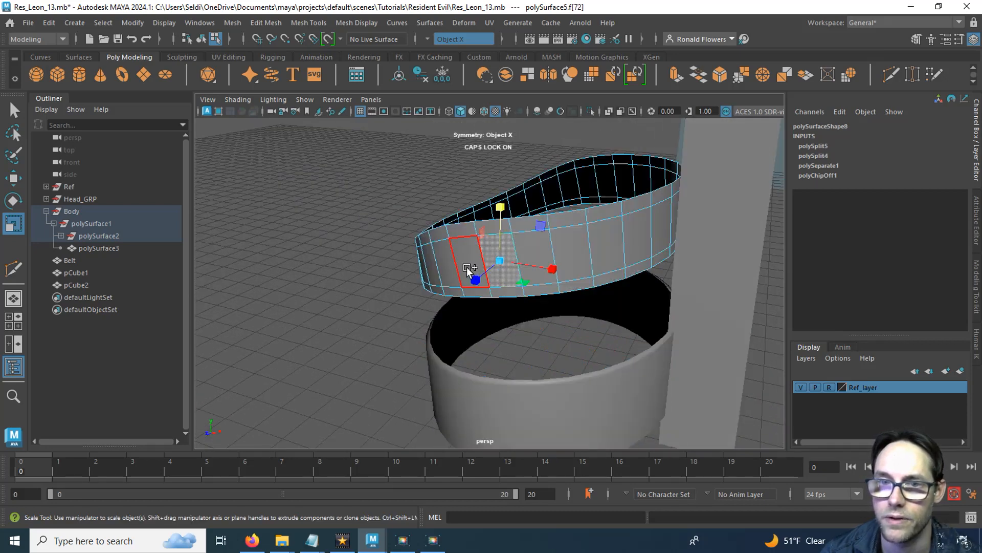
shift+double_click(497, 267)
alt+drag(458, 290, 419, 320)
alt+drag(485, 299, 443, 312)
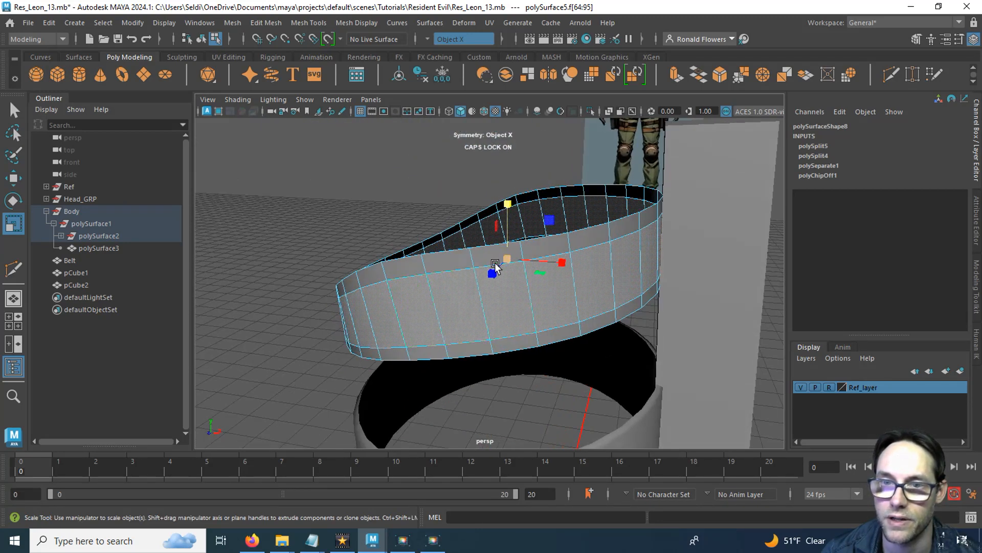
drag(503, 257, 515, 257)
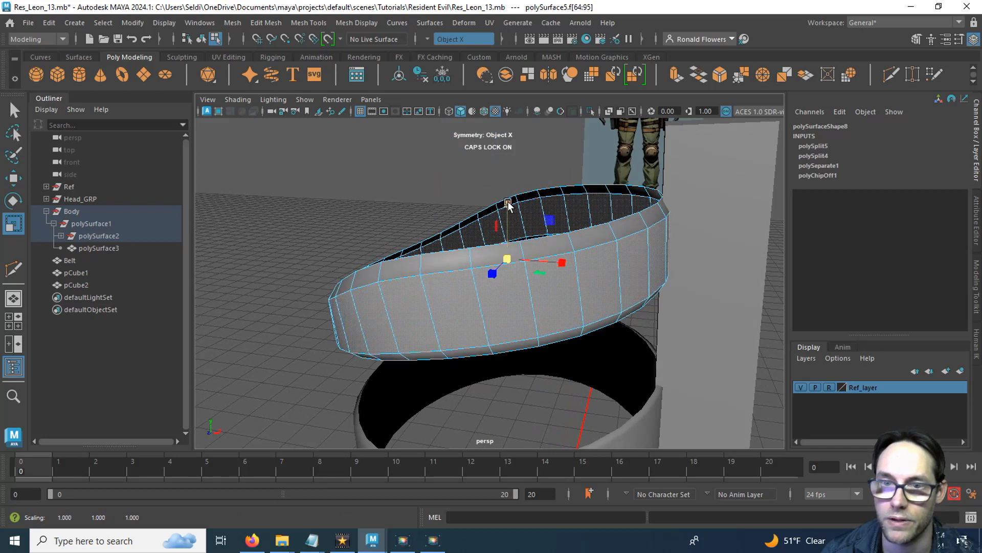
middle_drag(508, 205, 510, 194)
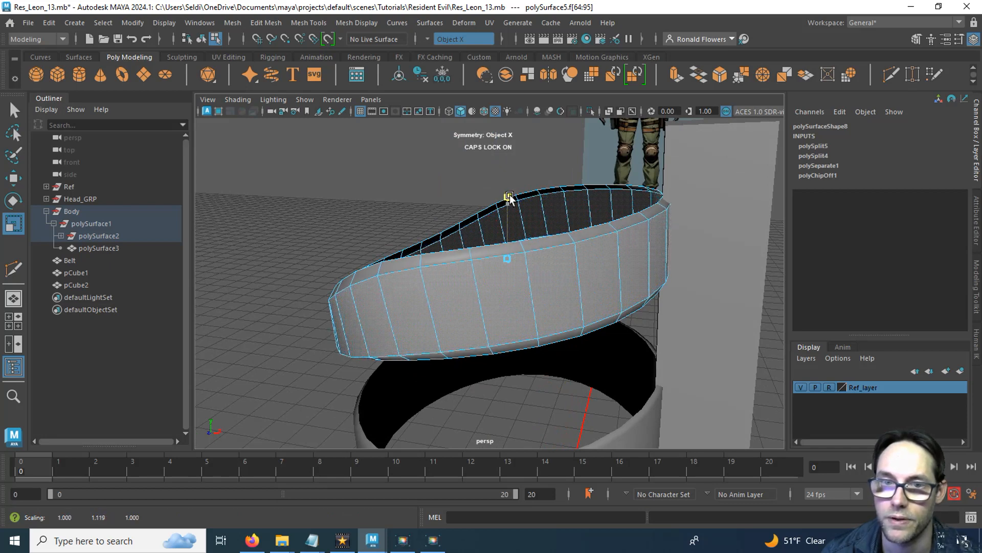
drag(510, 195, 509, 188)
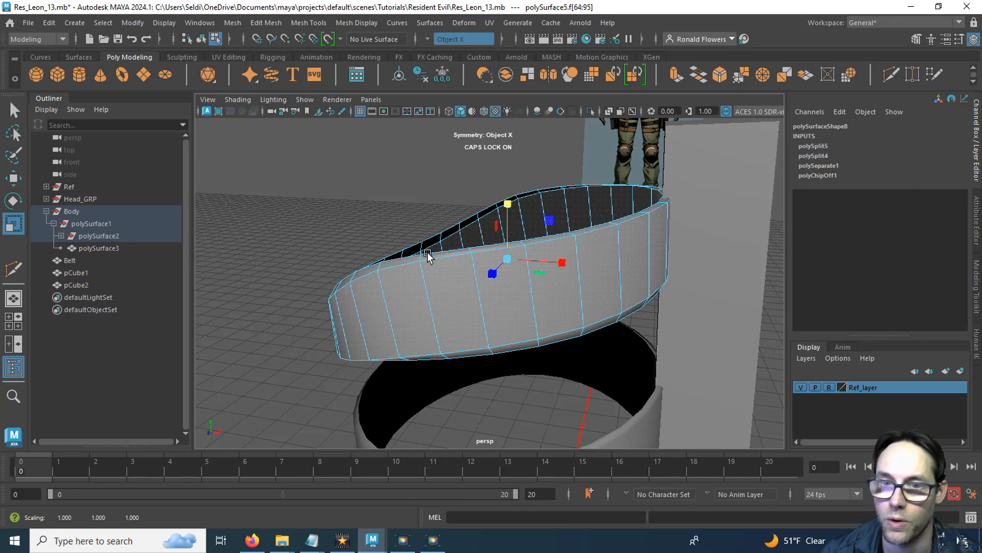
Step: Select the run of faces 77 to 87 on the upper strap's inner-thigh side and move it up to about Y 84.0
alt+drag(427, 253, 473, 228)
scroll(430, 278, up, 3)
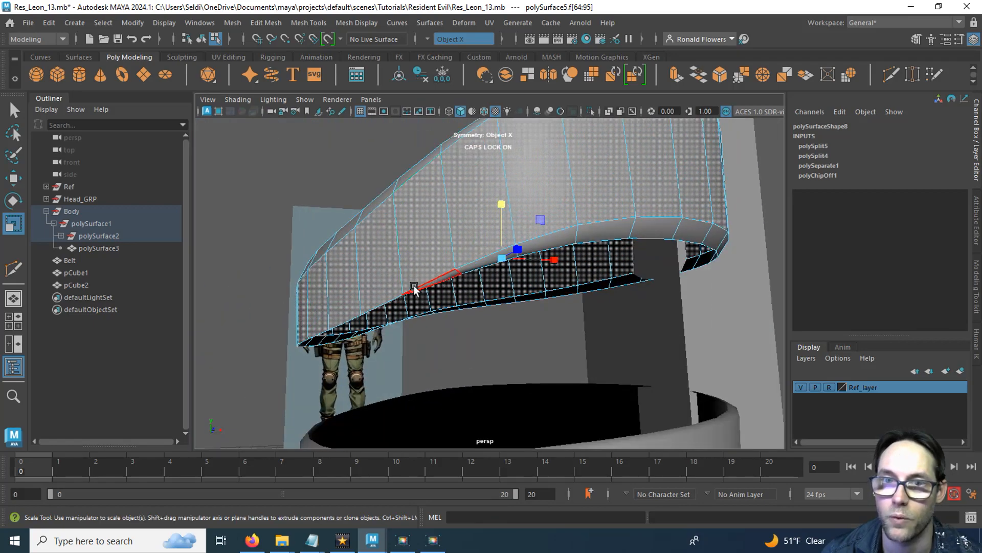
alt+drag(415, 289, 408, 324)
click(397, 266)
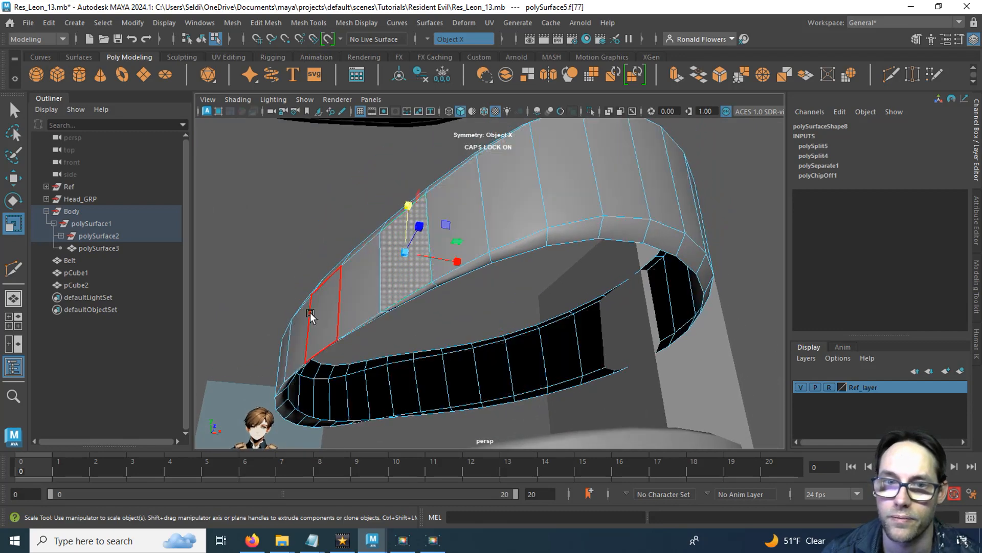
alt+drag(310, 318, 499, 211)
double_click(498, 210)
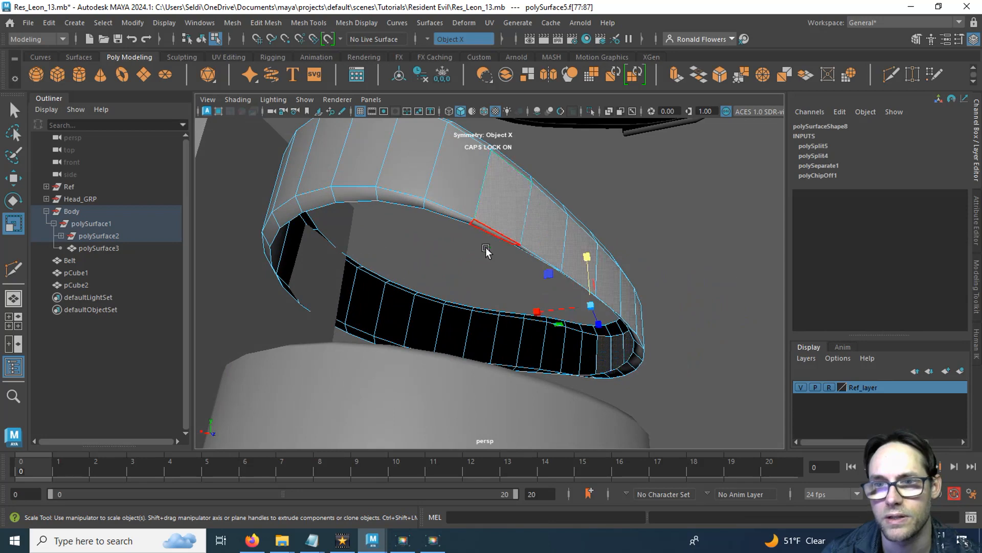
alt+drag(486, 250, 364, 223)
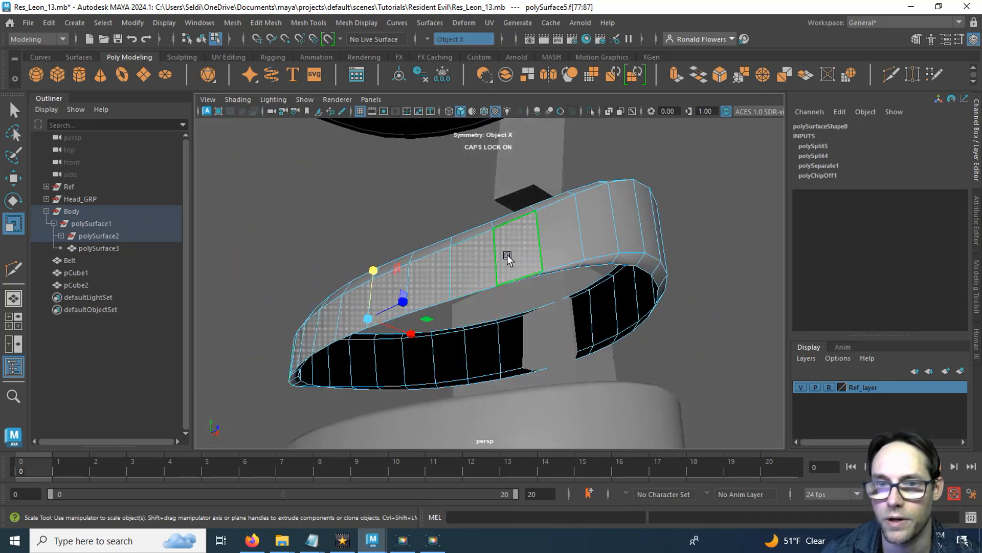
alt+drag(508, 259, 349, 258)
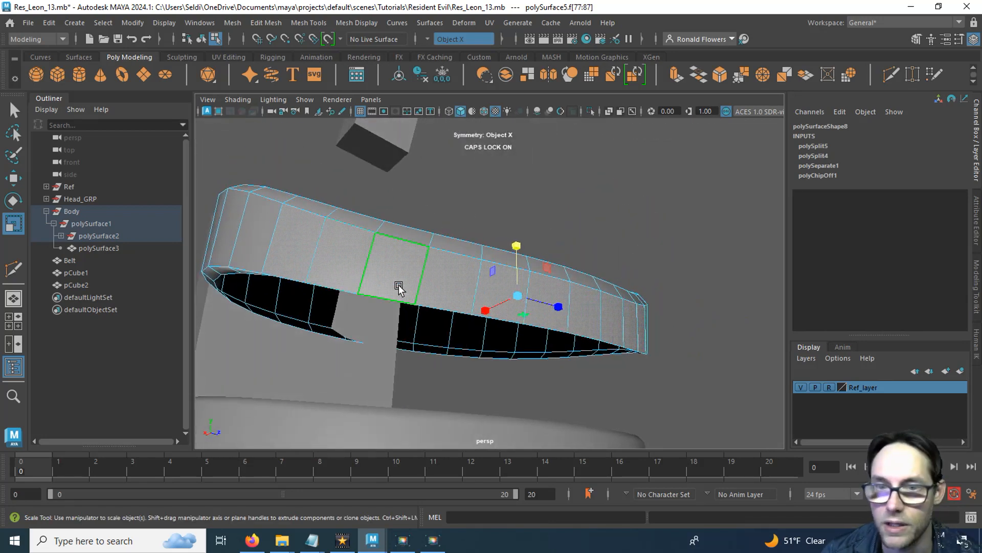
key(w)
drag(516, 246, 516, 236)
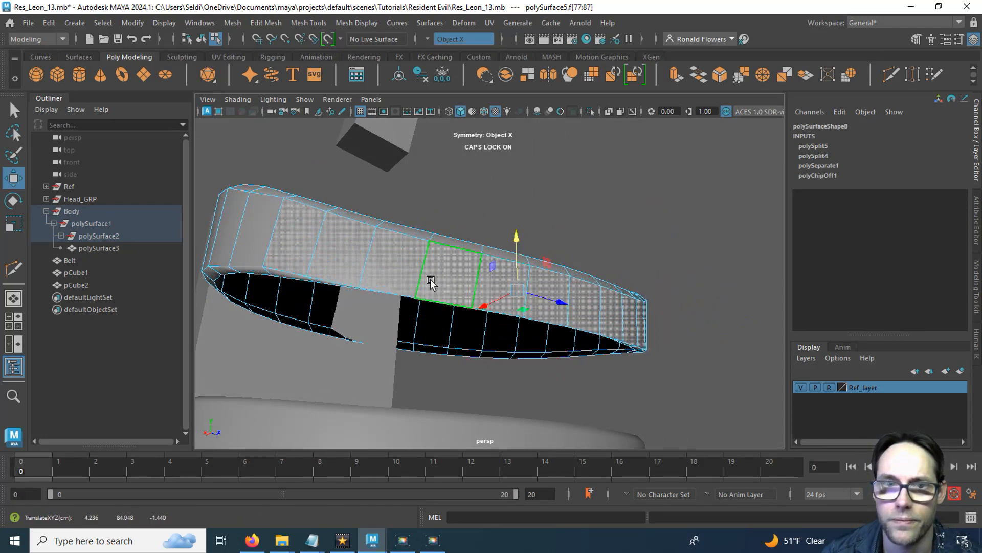
Step: Narrow the upper strap's inner-thigh face selection to faces 79 to 85, adjust its height with the Move tool, and return to object mode
alt+drag(431, 281, 409, 273)
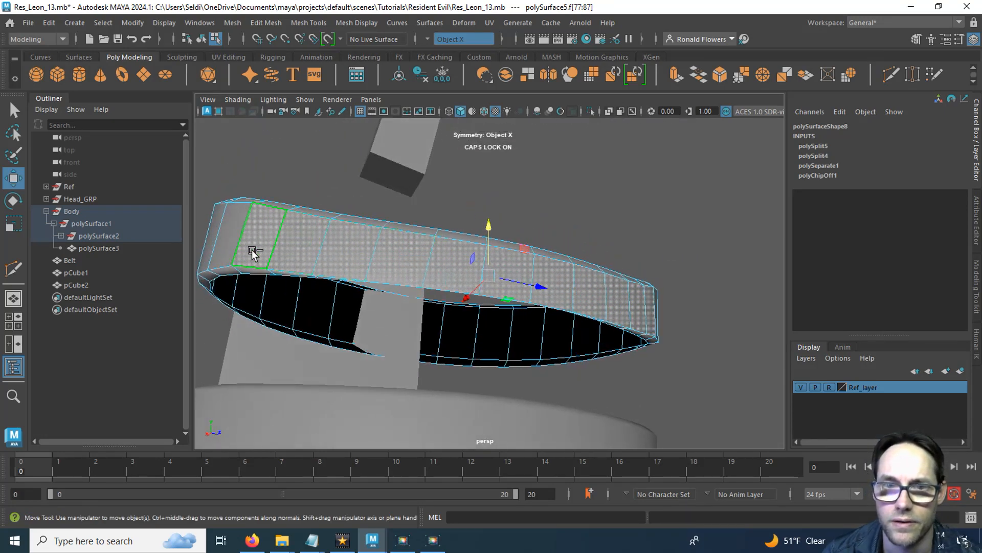
click(288, 259)
ctrl+click(296, 260)
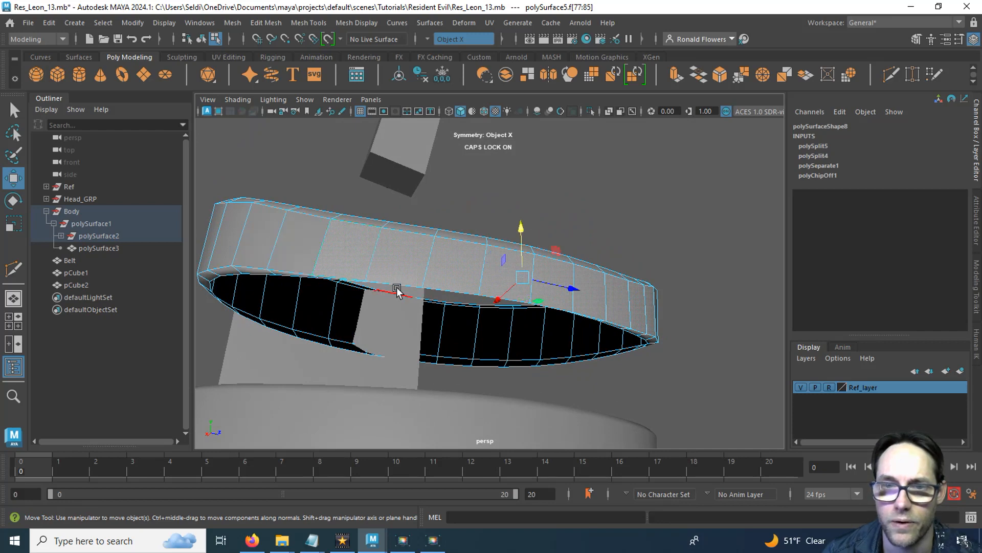
alt+drag(407, 271, 281, 287)
ctrl+double_click(456, 309)
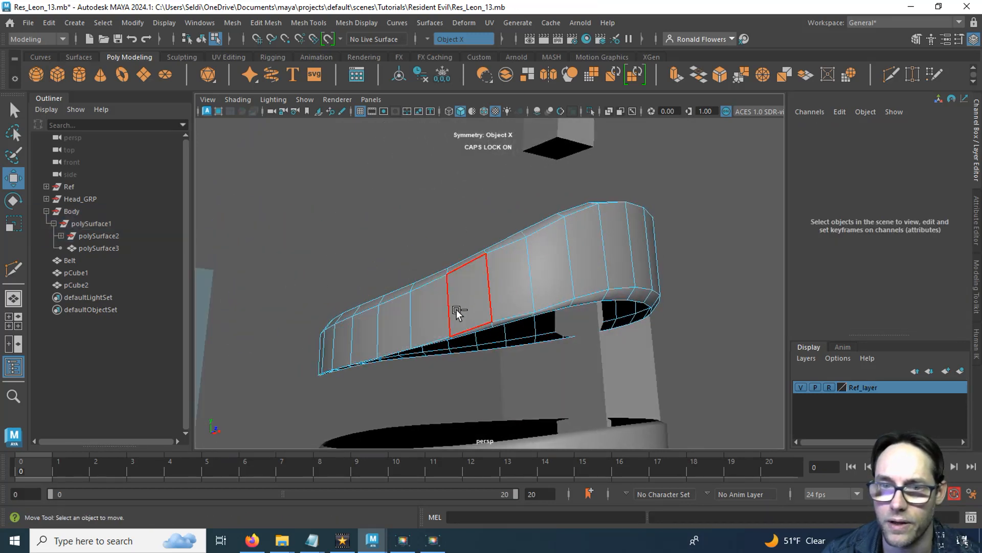
double_click(406, 327)
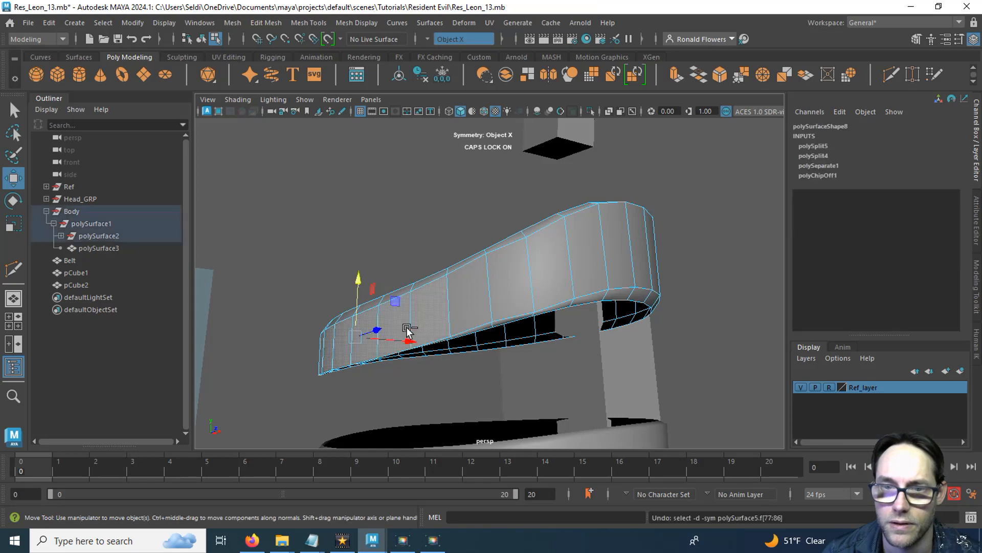
alt+drag(447, 321, 497, 274)
ctrl+click(497, 273)
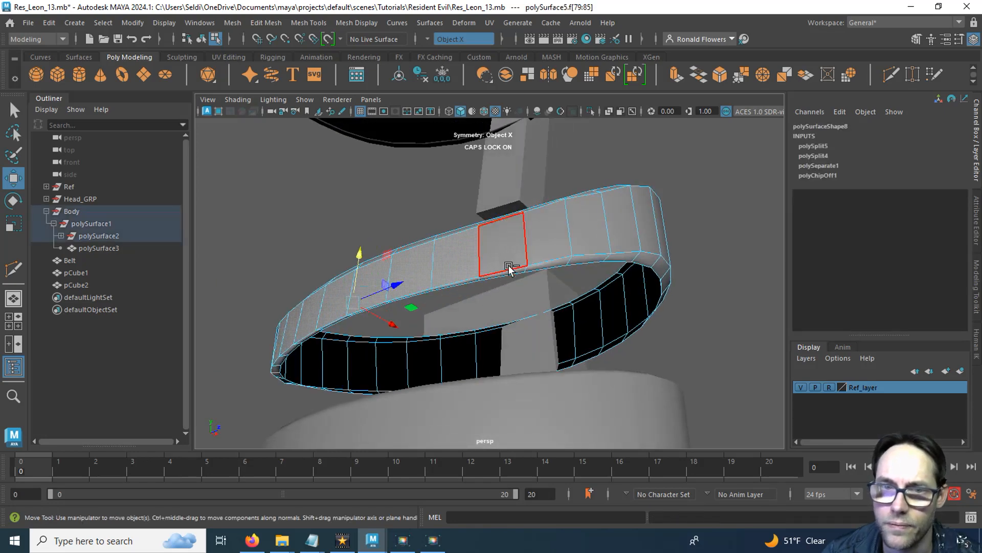
drag(362, 256, 386, 355)
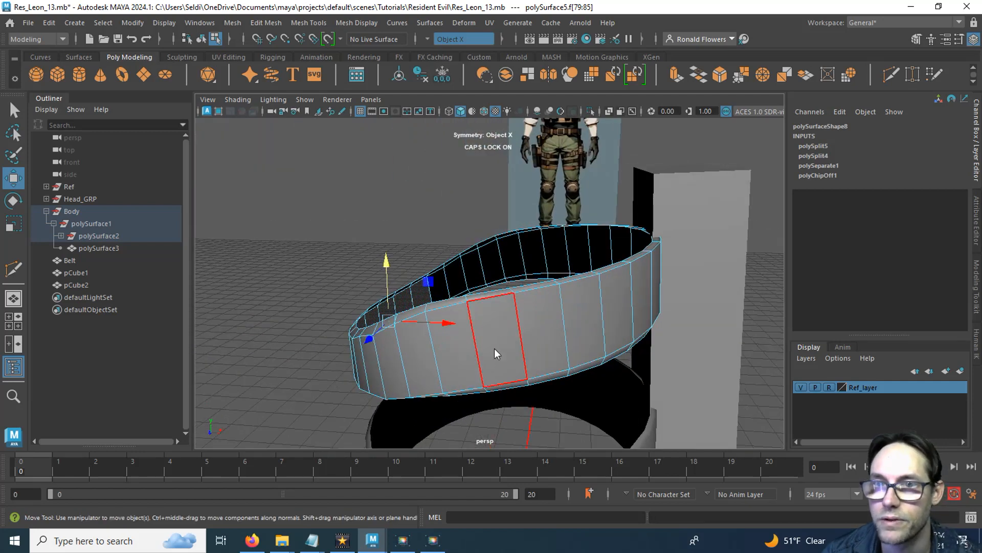
right_drag(494, 348, 554, 160)
click(329, 339)
scroll(328, 372, down, 3)
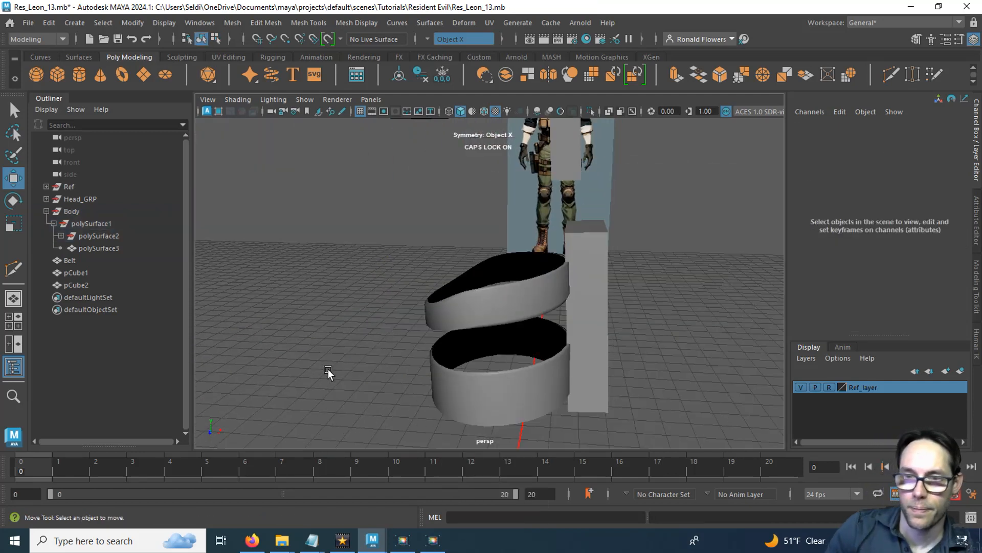
alt+drag(449, 396, 410, 396)
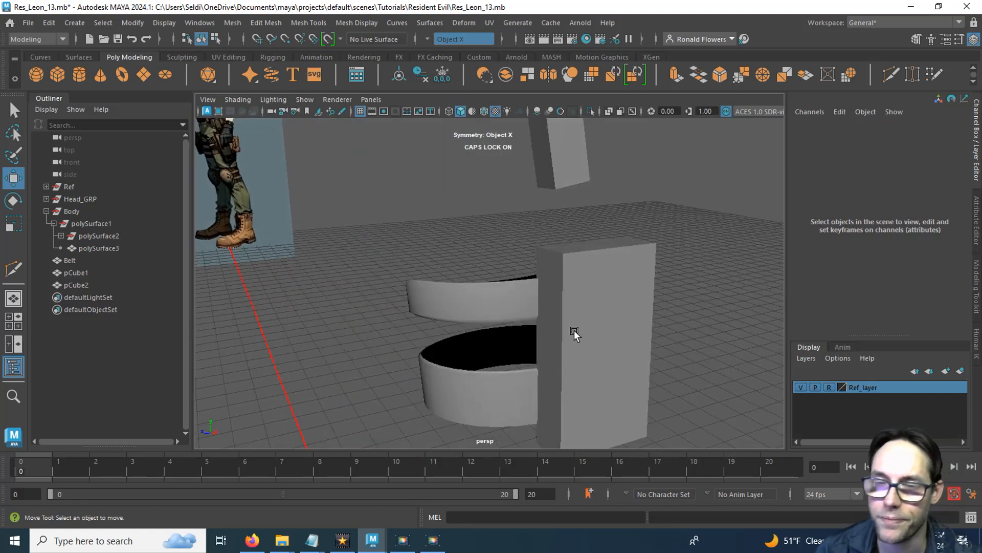
Step: Turn symmetry off and select the edges bordering the outer face of the holster block
click(574, 333)
alt+drag(645, 289, 531, 280)
right_click(530, 278)
click(530, 211)
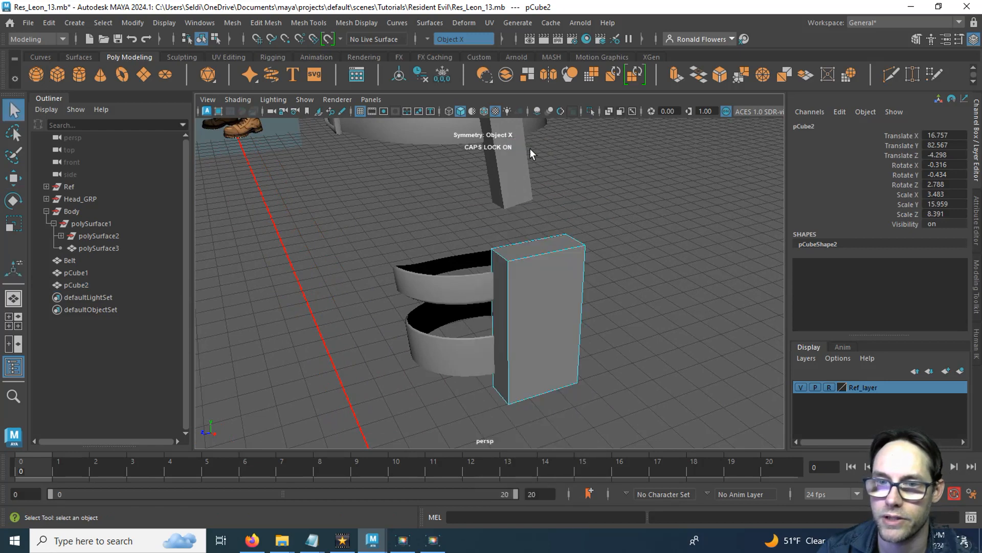
click(538, 263)
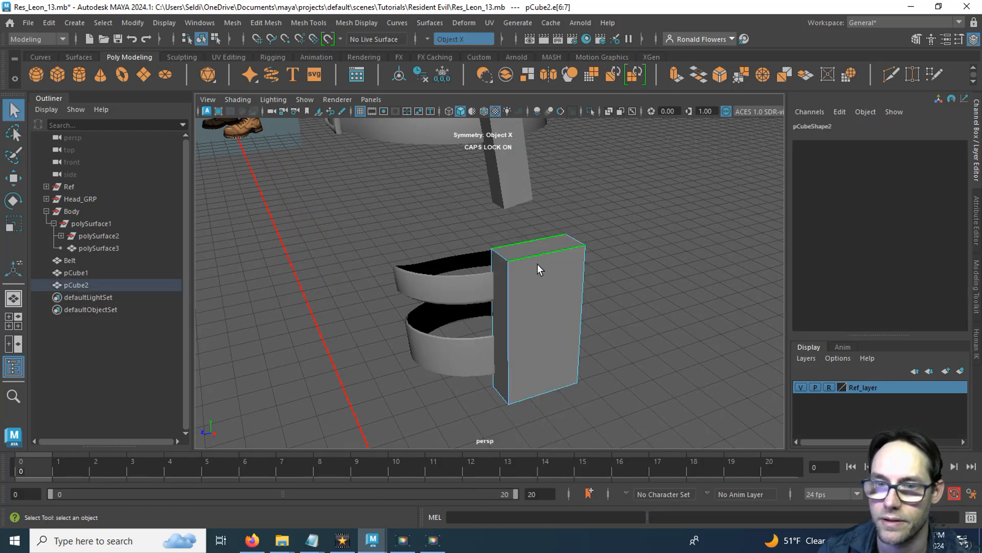
double_click(577, 329)
alt+drag(551, 338, 701, 377)
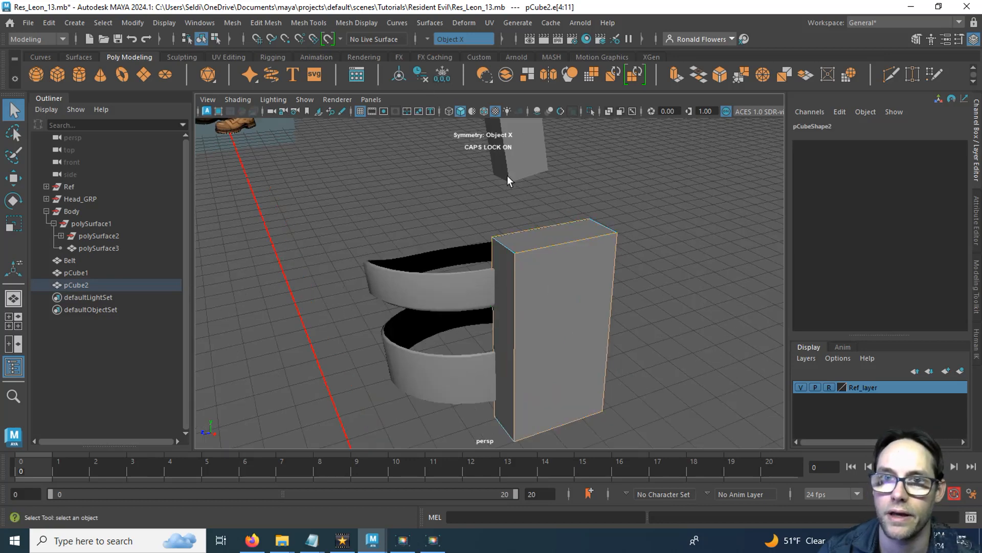
click(435, 42)
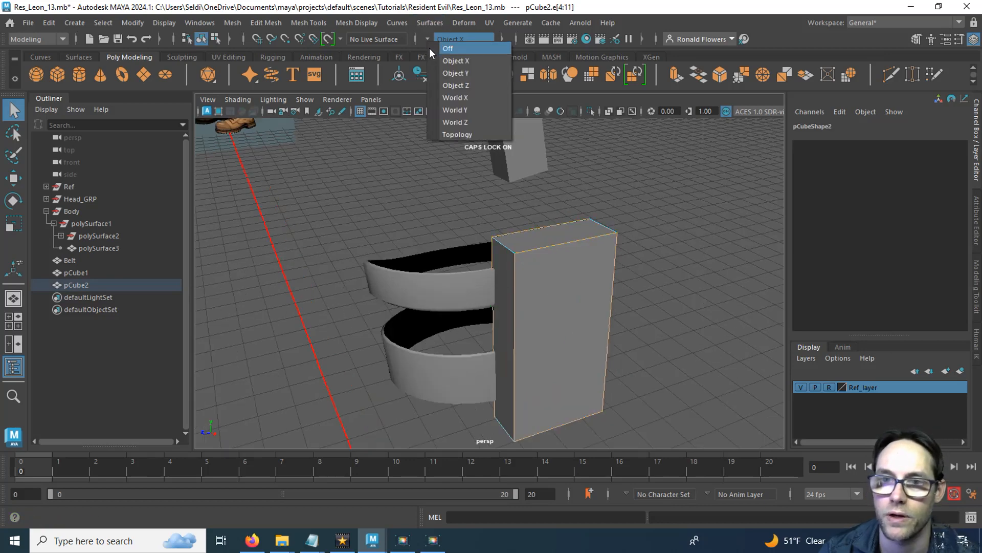
click(440, 48)
click(675, 255)
click(572, 261)
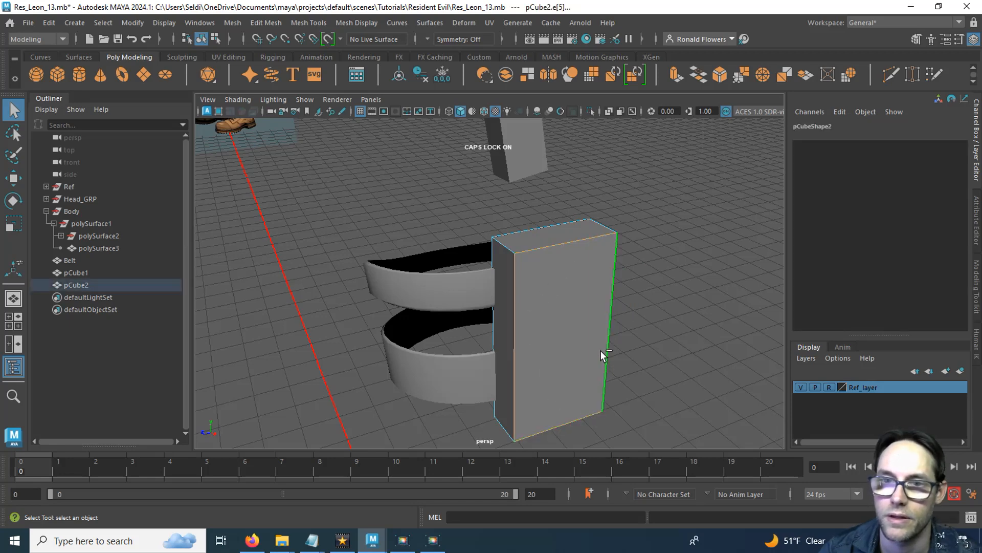
alt+drag(575, 348, 593, 339)
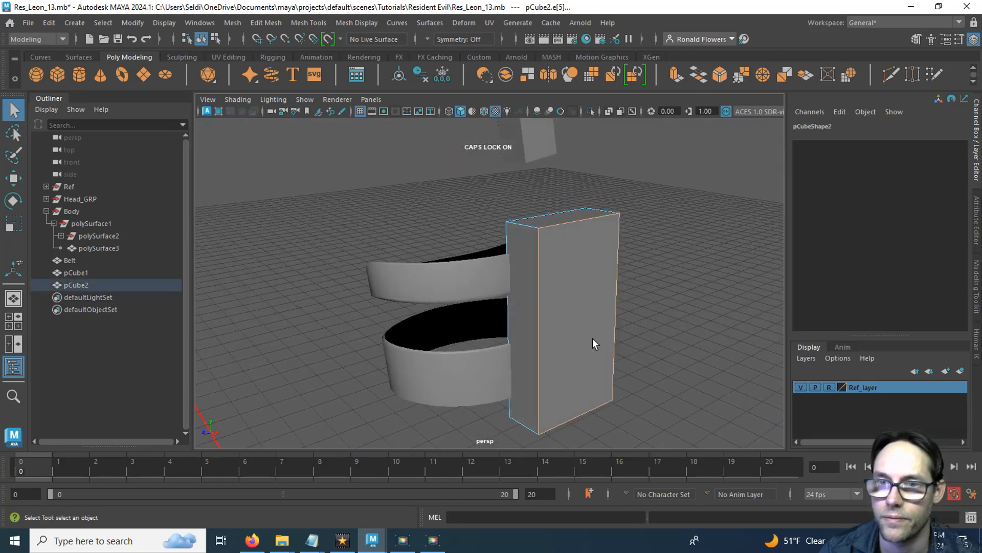
Step: Bevel the holster block's outer-face edges with 2 segments and a fraction of 0.4
shift+right_drag(590, 296, 632, 289)
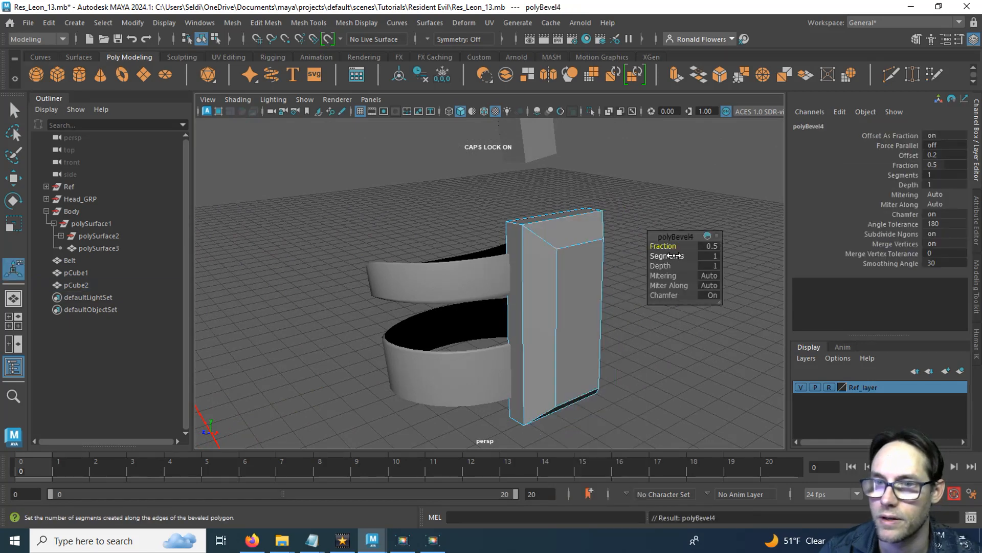
drag(664, 246, 675, 256)
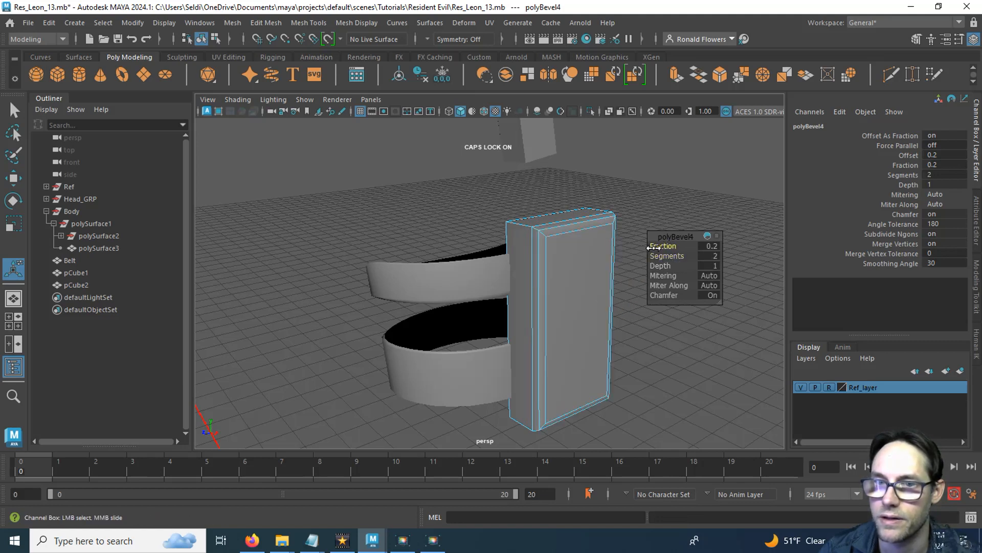
drag(655, 246, 656, 247)
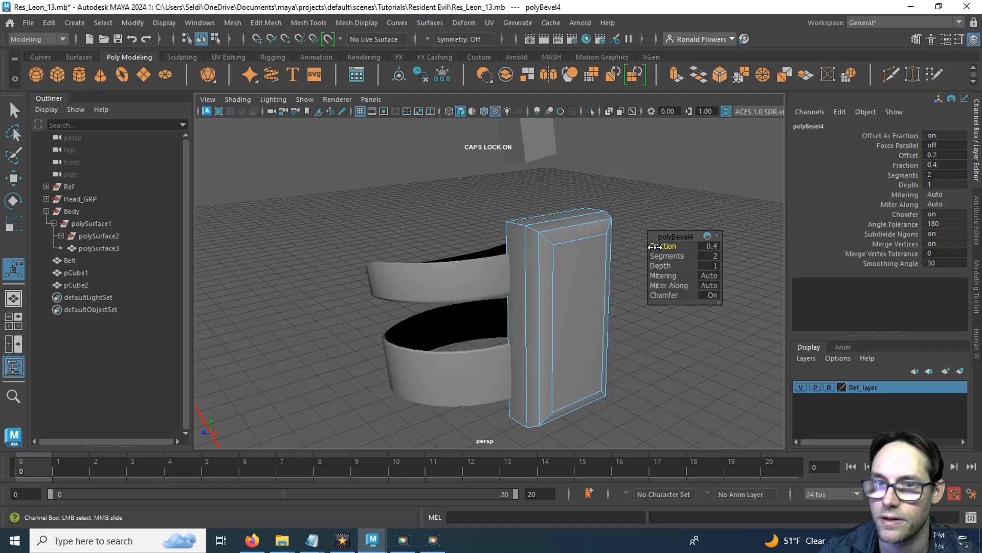
right_drag(601, 227, 638, 155)
click(652, 290)
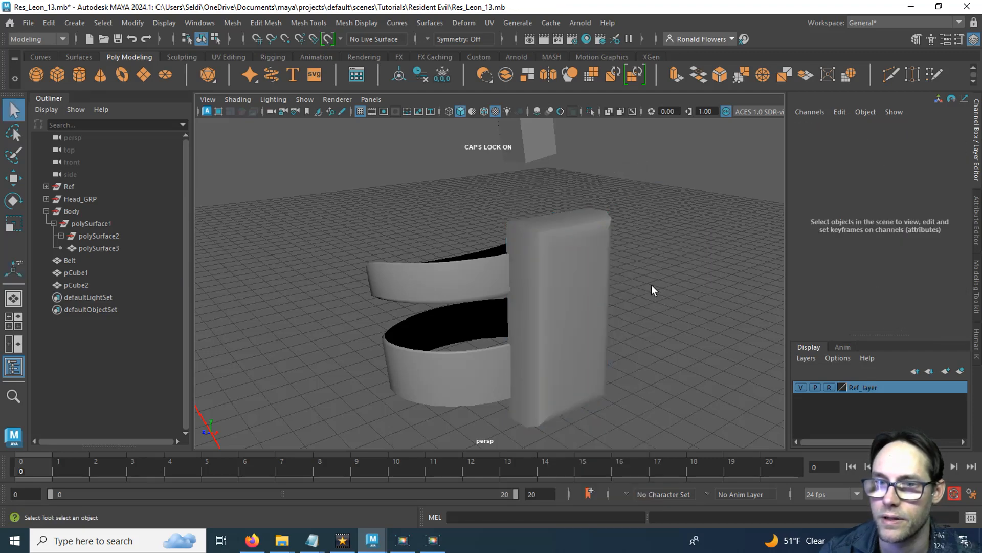
Step: Select the holster block's large outer face and move it slightly outward to about X 18.7
click(585, 354)
alt+drag(586, 354, 536, 276)
right_drag(537, 184, 542, 221)
click(545, 275)
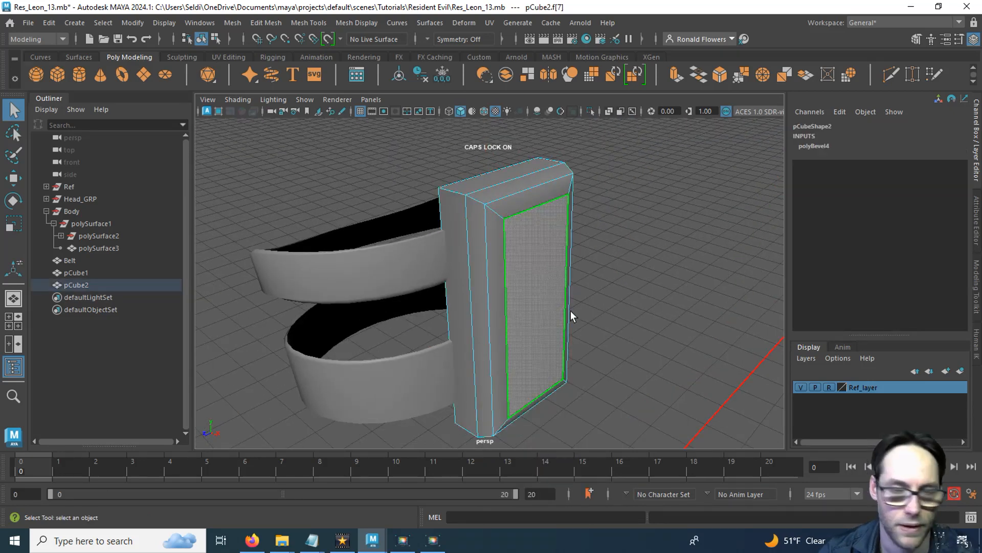
key(w)
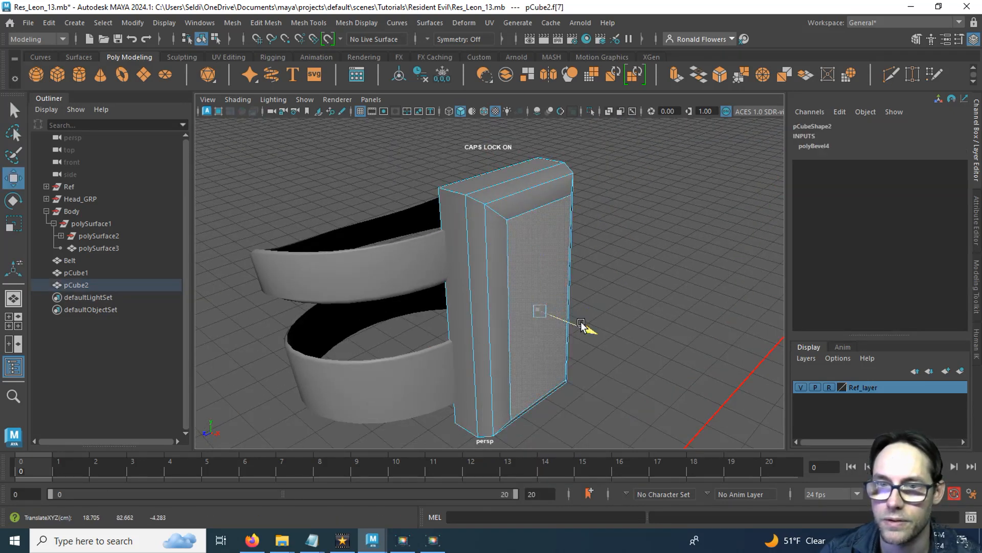
Step: Delete the faces closing the top and bottom ends of the holster block, including their bevel strips
alt+drag(521, 207, 521, 264)
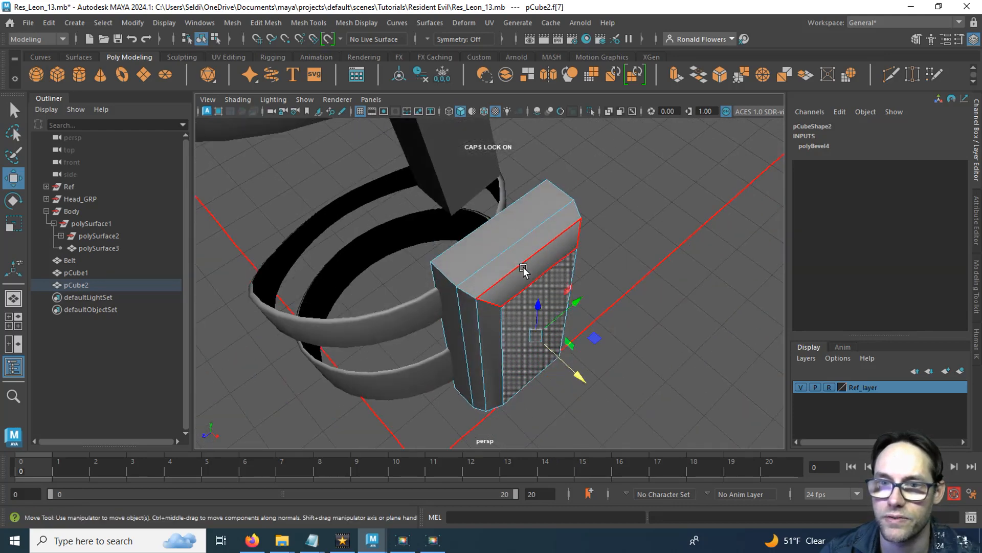
click(520, 254)
alt+drag(535, 378, 519, 351)
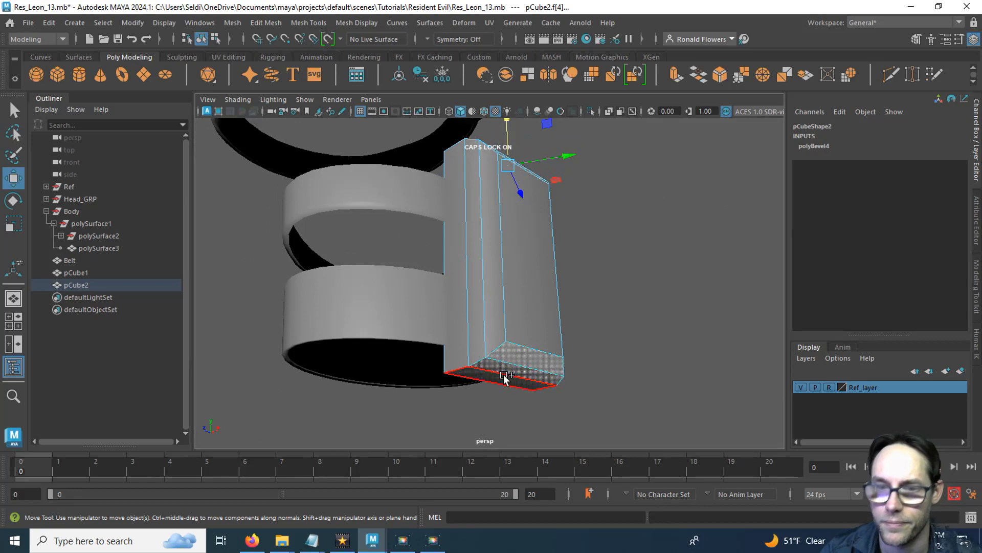
click(514, 374)
key(Delete)
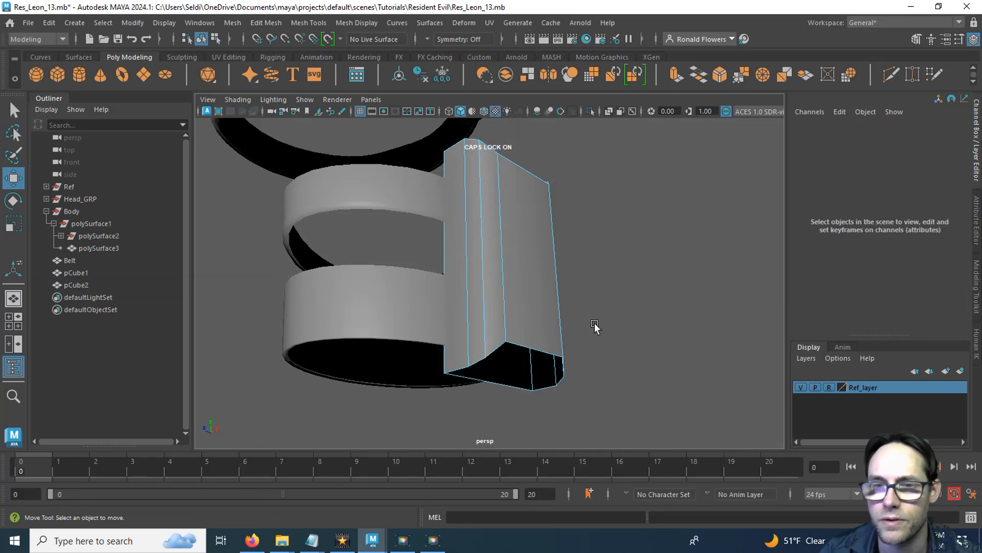
Step: In the side view, lower the holster block's top rear and top front corner vertices by the same amount to shorten it
alt+drag(595, 323, 572, 380)
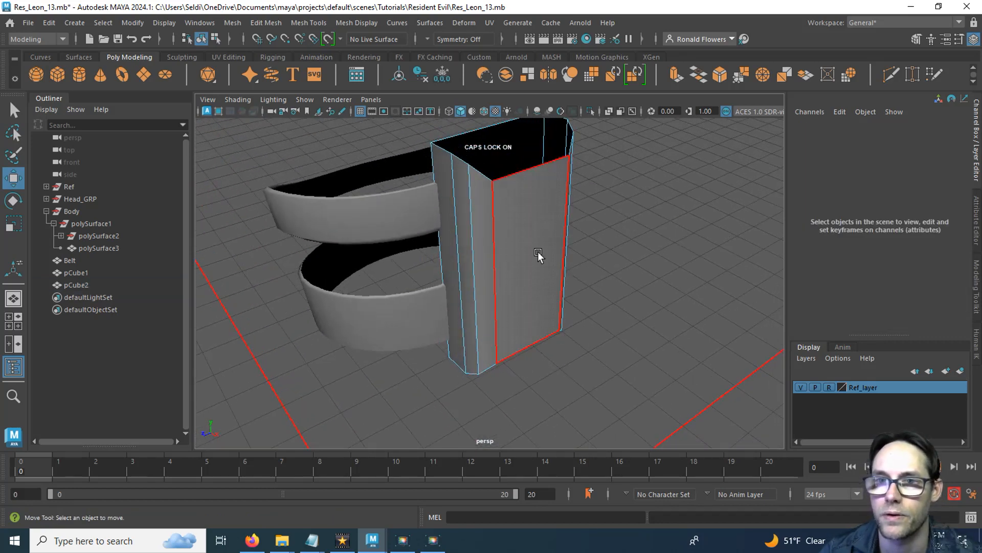
right_drag(538, 252, 577, 165)
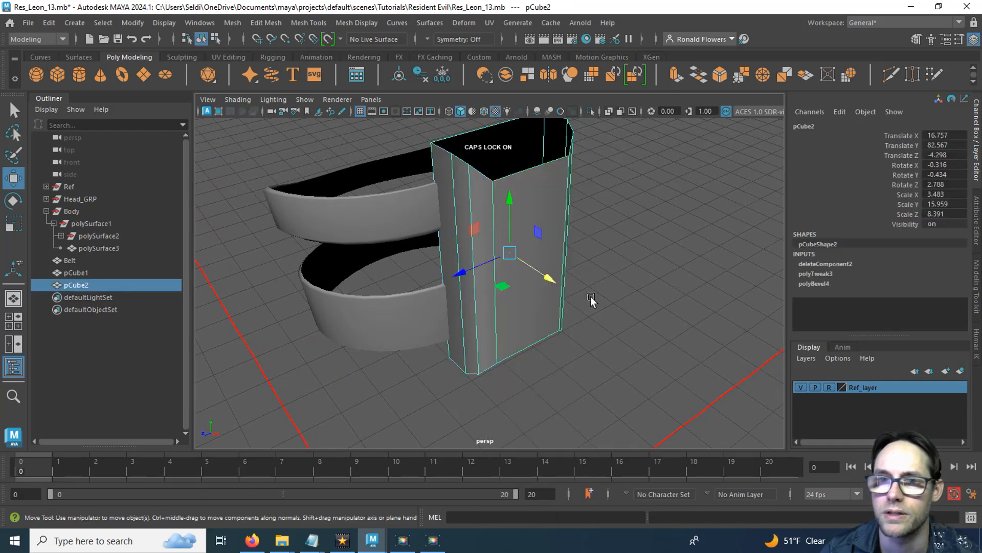
alt+drag(591, 297, 551, 277)
key(space)
key(space)
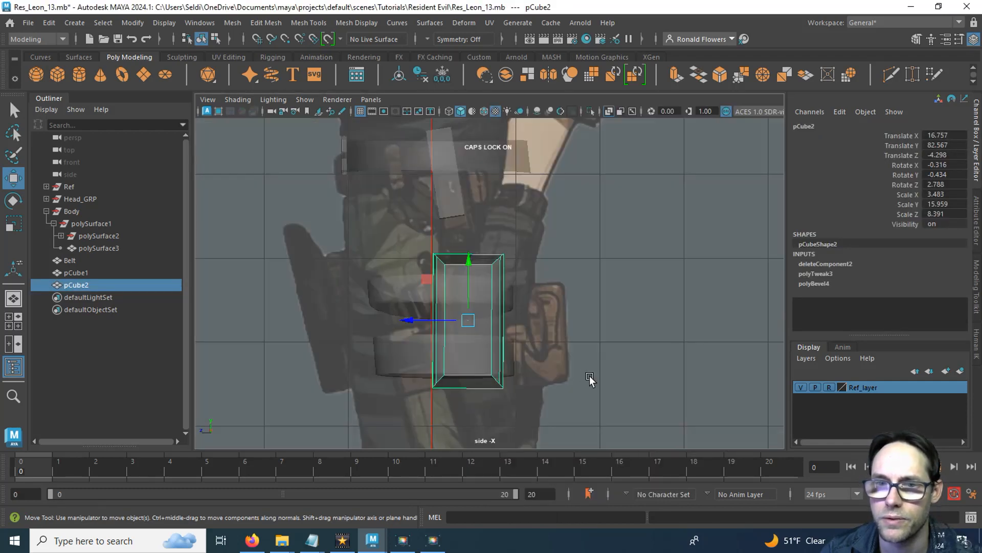
scroll(533, 355, up, 5)
alt+middle_drag(534, 357, 529, 301)
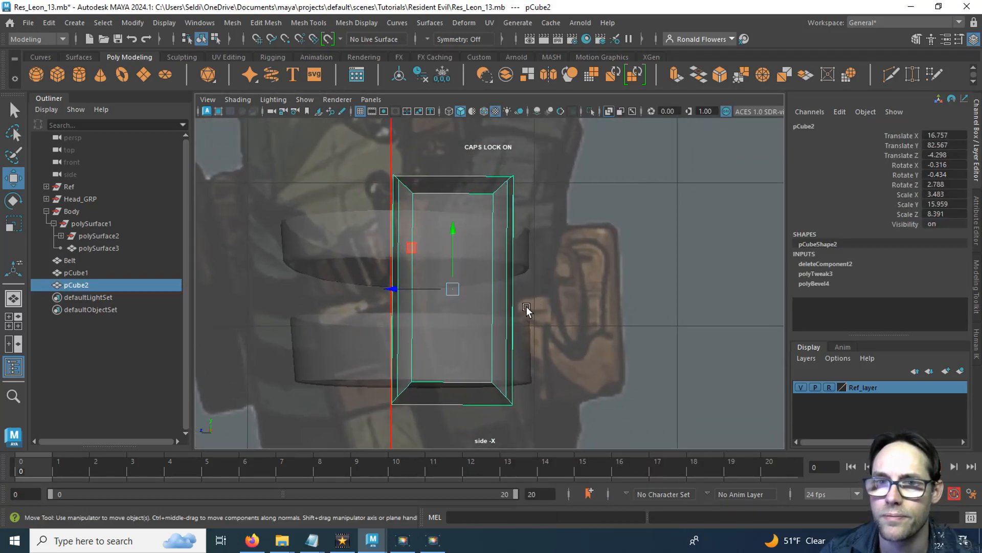
right_drag(558, 234, 508, 177)
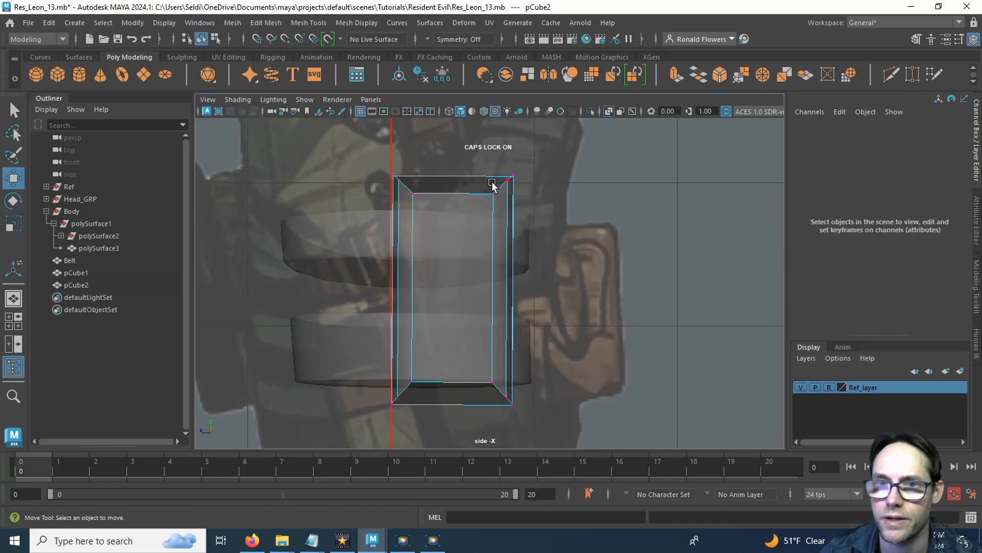
drag(472, 154, 520, 213)
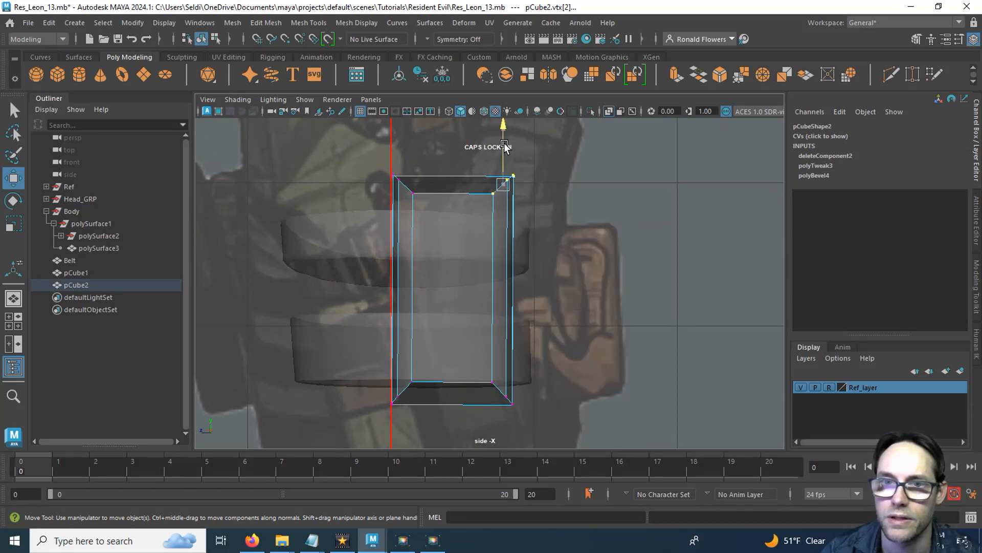
drag(502, 147, 502, 180)
drag(381, 165, 465, 235)
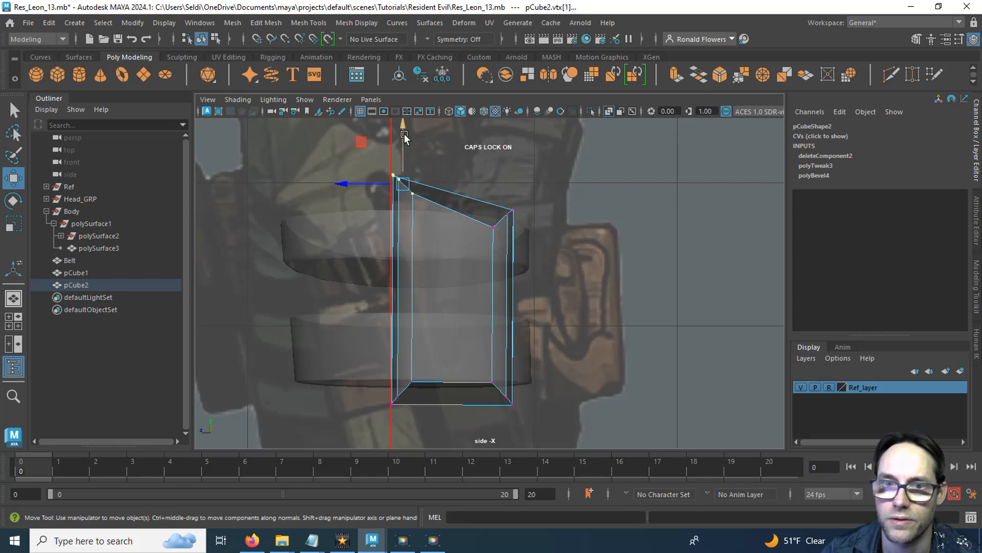
drag(404, 138, 541, 238)
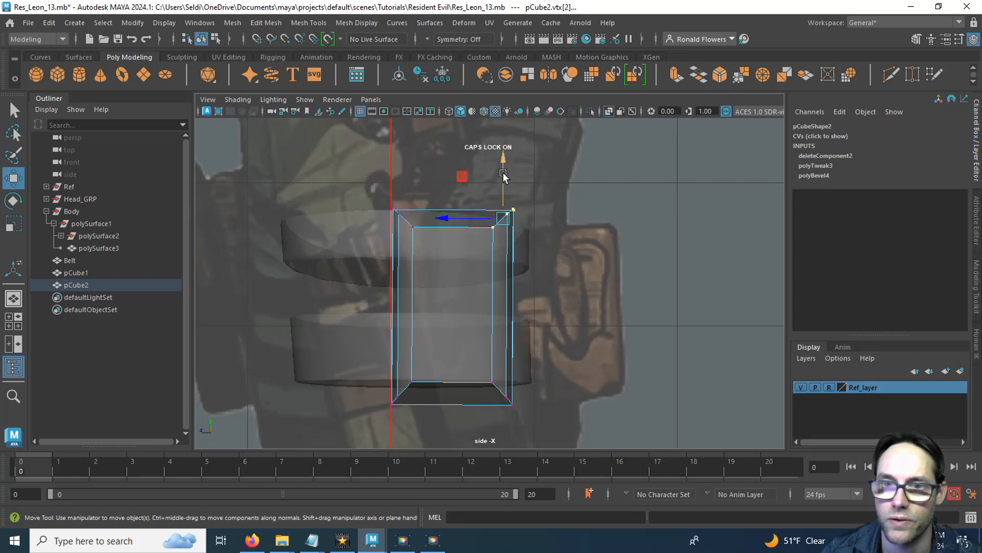
Step: Raise the top rear corner vertices to about Y 89.4 and shift them back, and move the bottom rear ones forward to about Z -5.9
drag(503, 174, 500, 146)
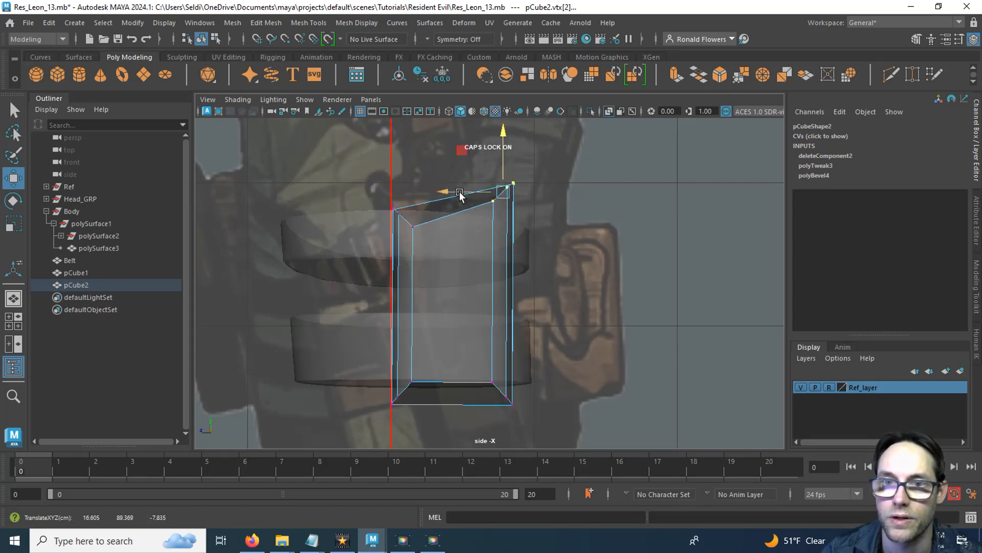
drag(460, 194, 480, 194)
drag(460, 351, 562, 453)
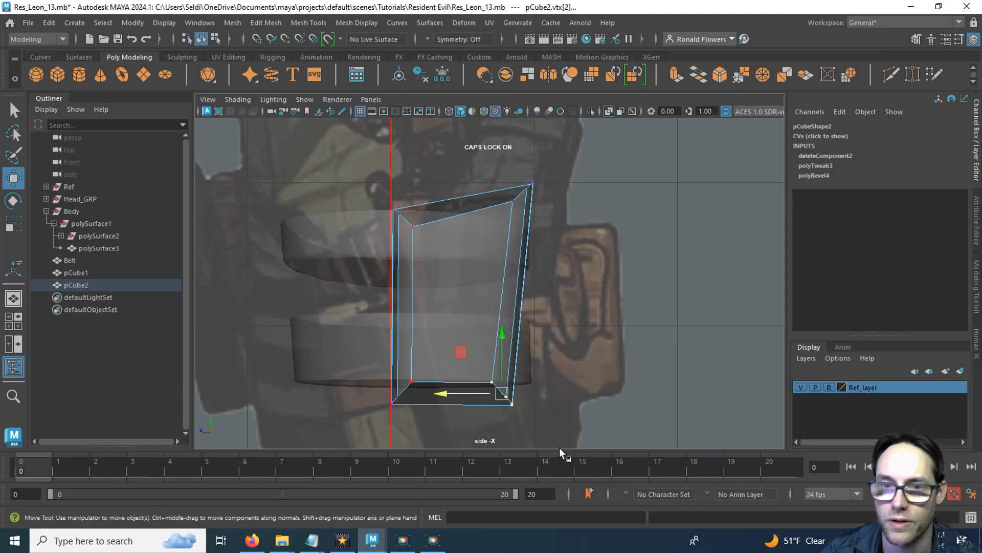
drag(471, 398, 445, 392)
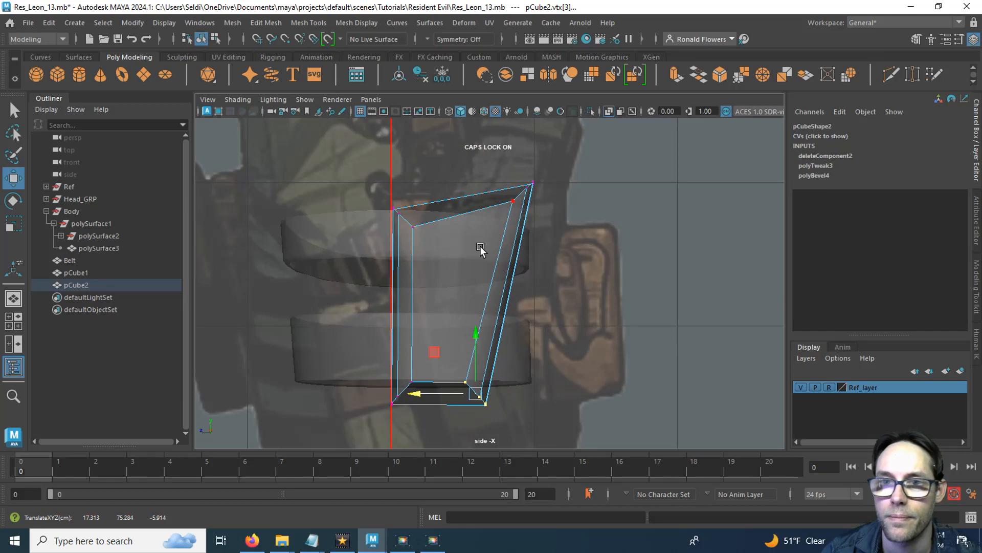
key(space)
key(space)
alt+drag(520, 250, 548, 244)
right_drag(560, 229, 634, 159)
alt+drag(576, 271, 570, 299)
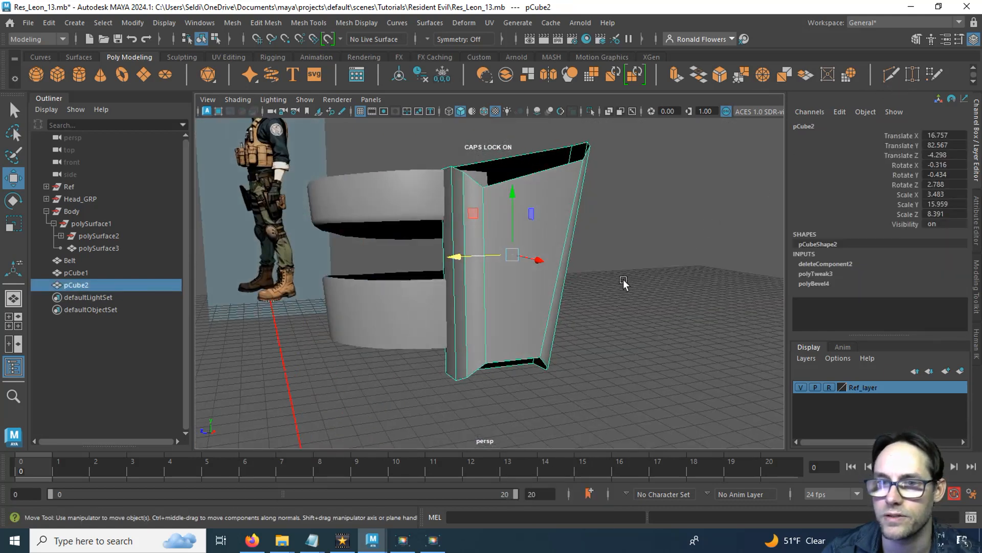
Step: Insert an edge loop around the middle of the holster body and shift its rear vertices forward to about Z -6.8
key(ctrl+shift+x)
ctrl+click(540, 250)
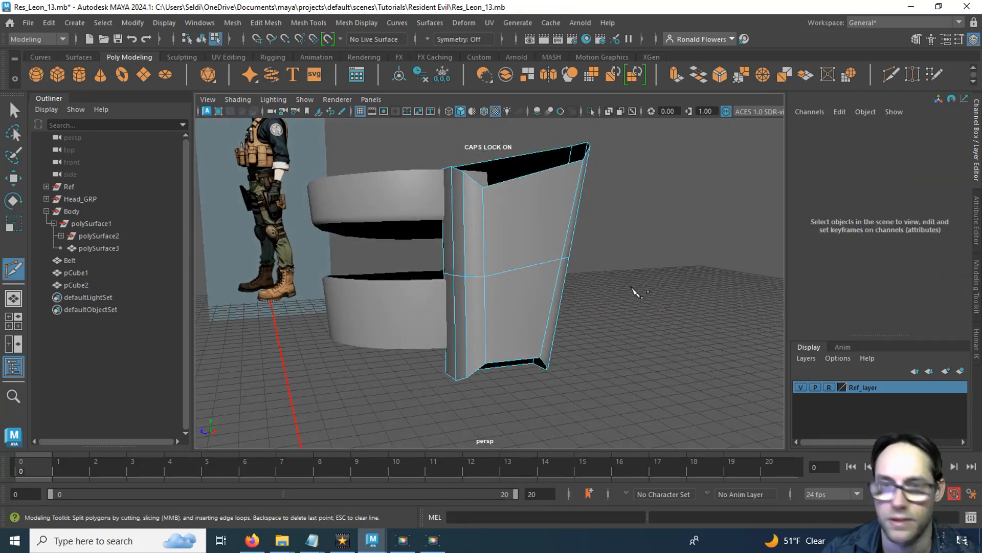
alt+drag(633, 288, 600, 288)
key(q)
key(space)
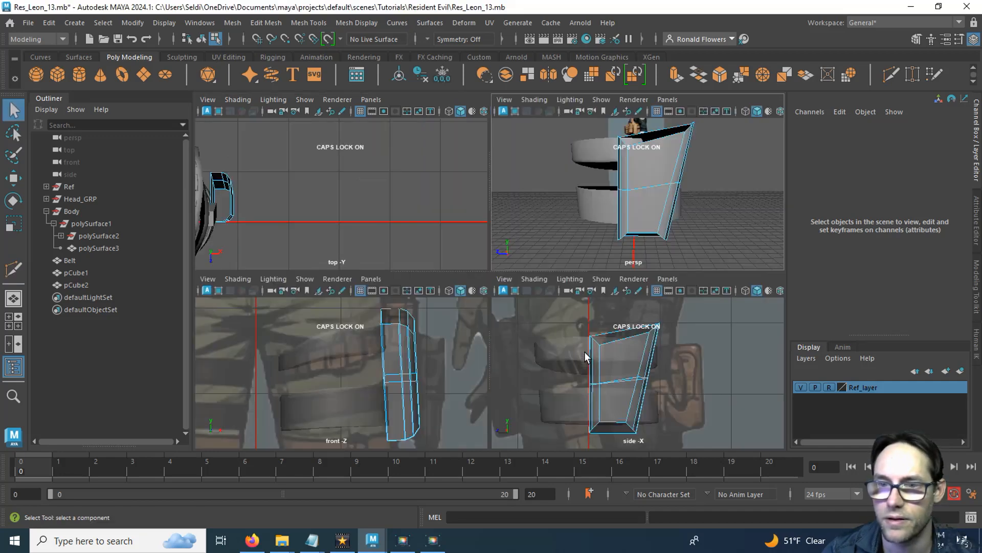
key(space)
right_drag(559, 272, 500, 268)
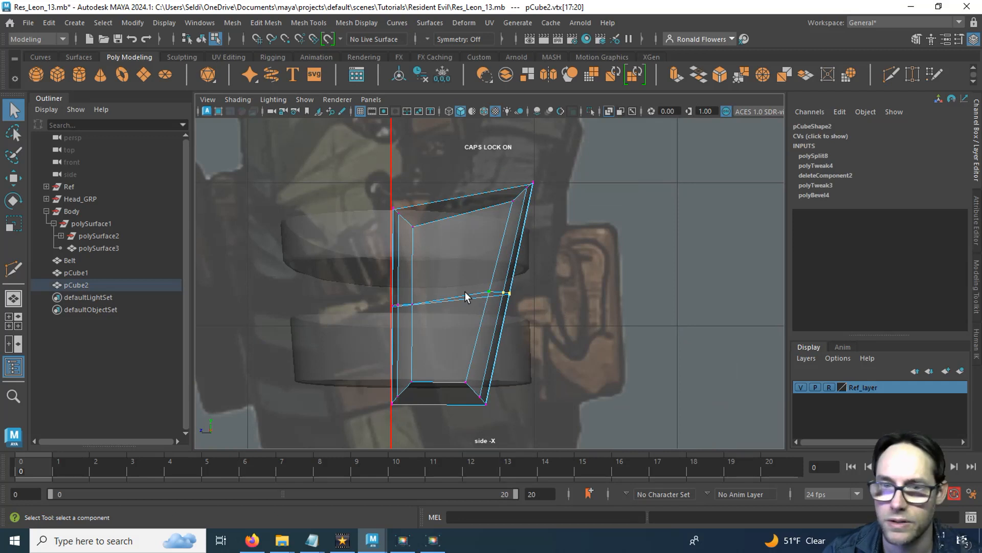
key(w)
drag(464, 290, 449, 291)
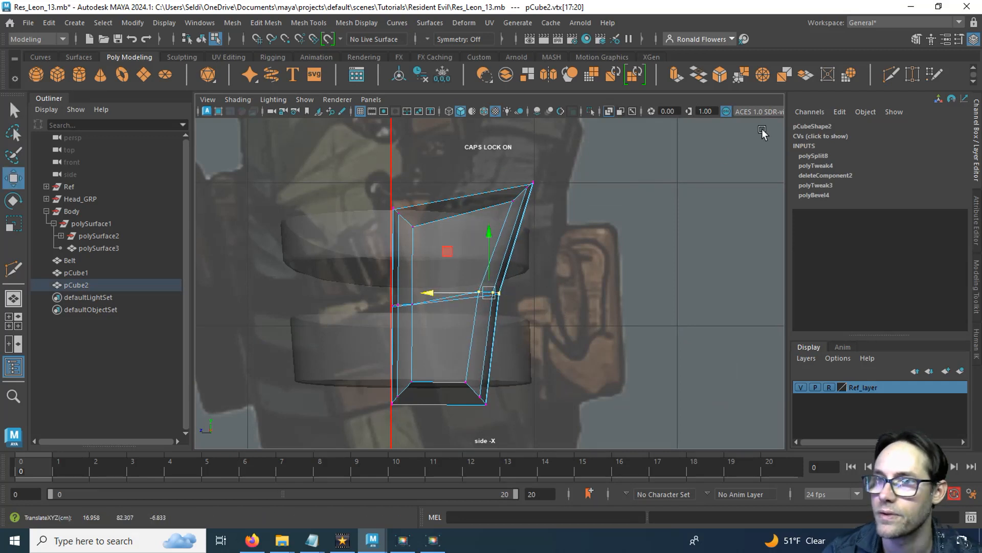
Step: Insert a second edge loop just above the first and move its rear vertices back, nearly in line with the top rear corner
key(ctrl+shift+x)
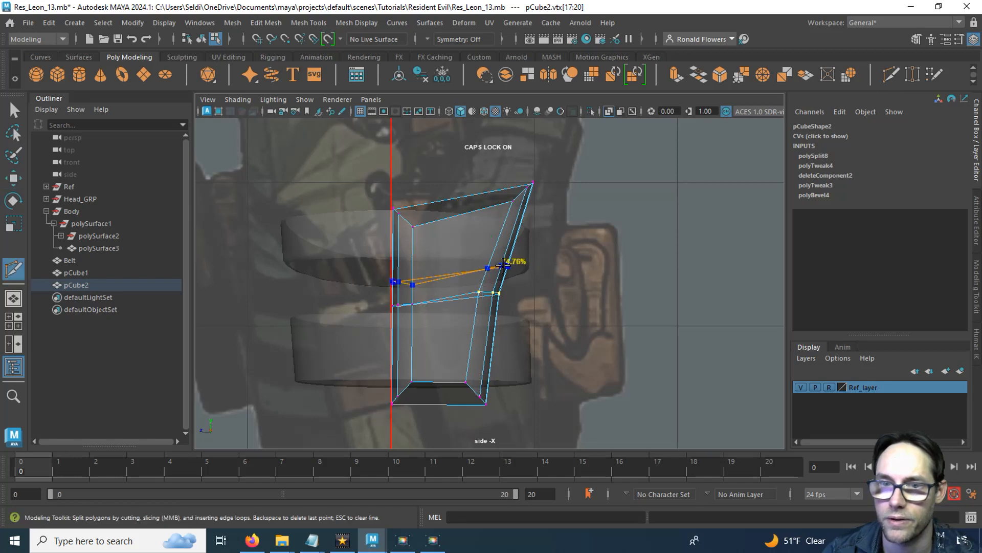
ctrl+click(508, 261)
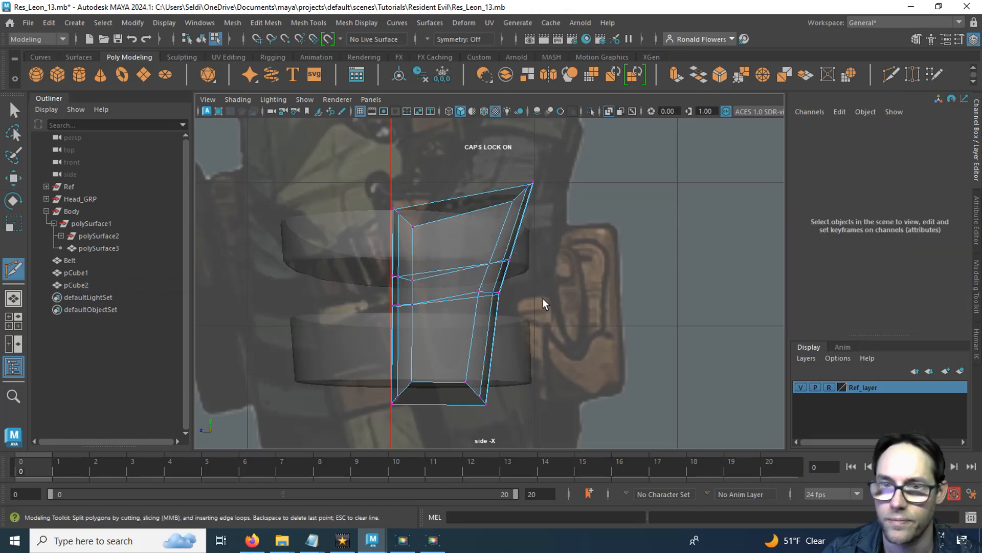
key(q)
drag(527, 263, 528, 264)
key(w)
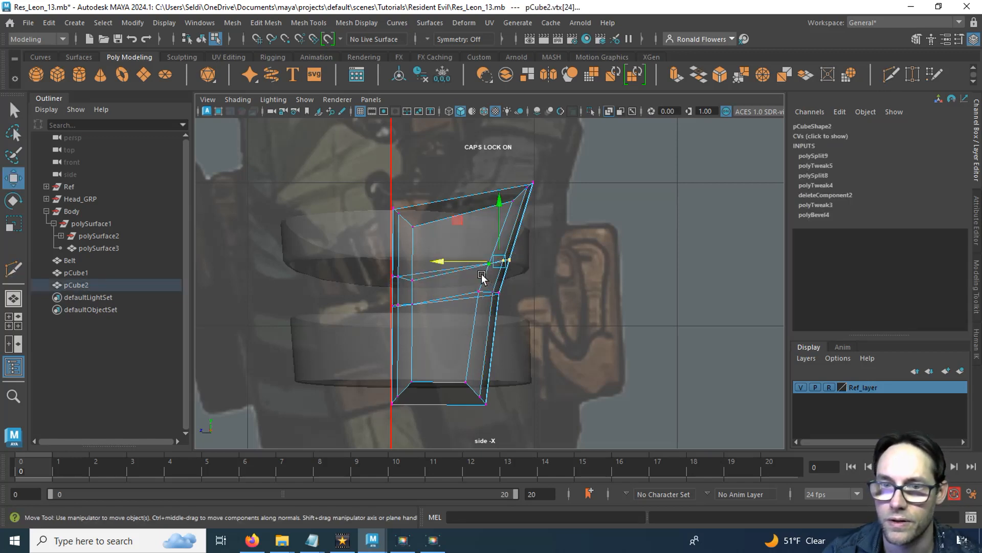
drag(464, 263, 484, 305)
Step: Lower the lower edge loop's front vertices to about Y 79.8 and shift all the rear vertices back to about Z -8.4
drag(352, 296, 454, 330)
drag(402, 252, 404, 274)
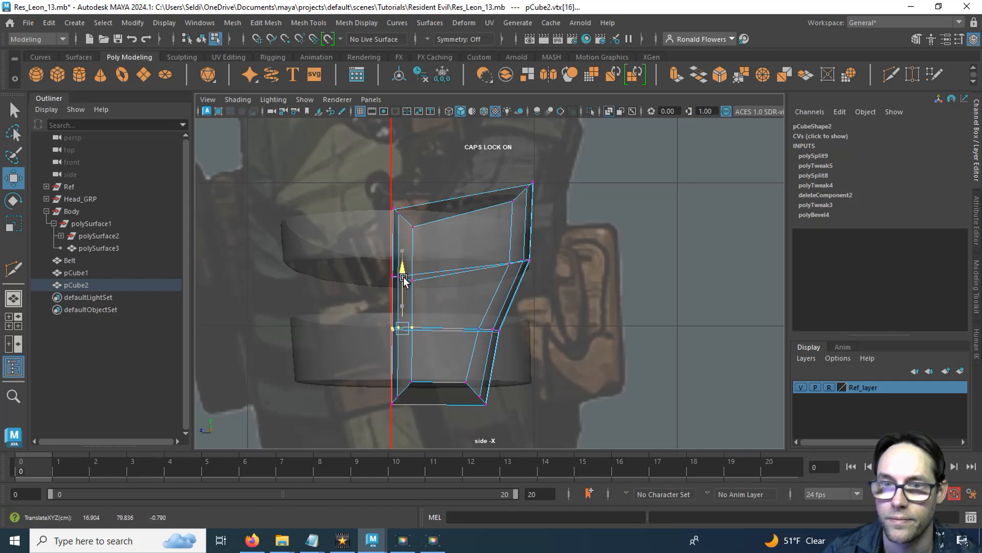
drag(448, 179, 544, 435)
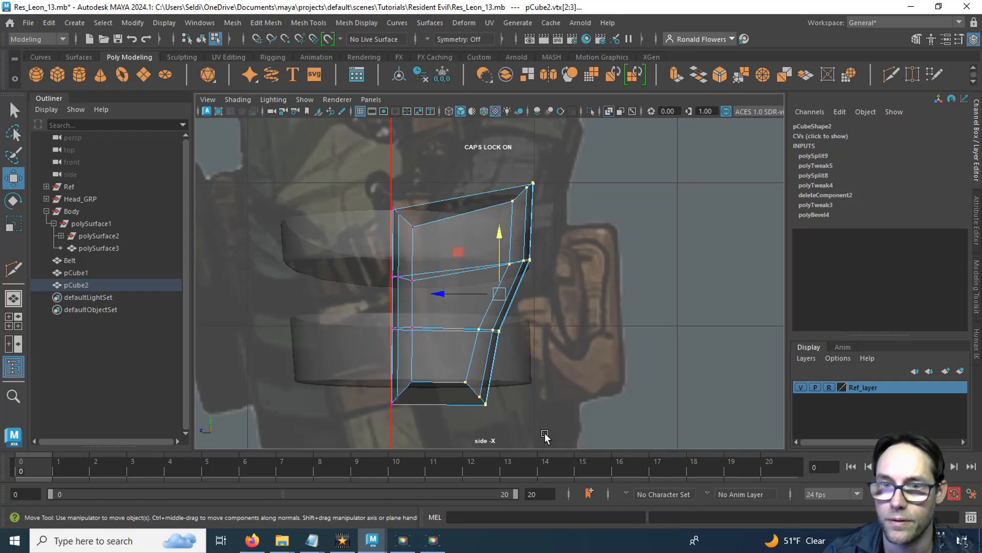
drag(455, 297, 467, 295)
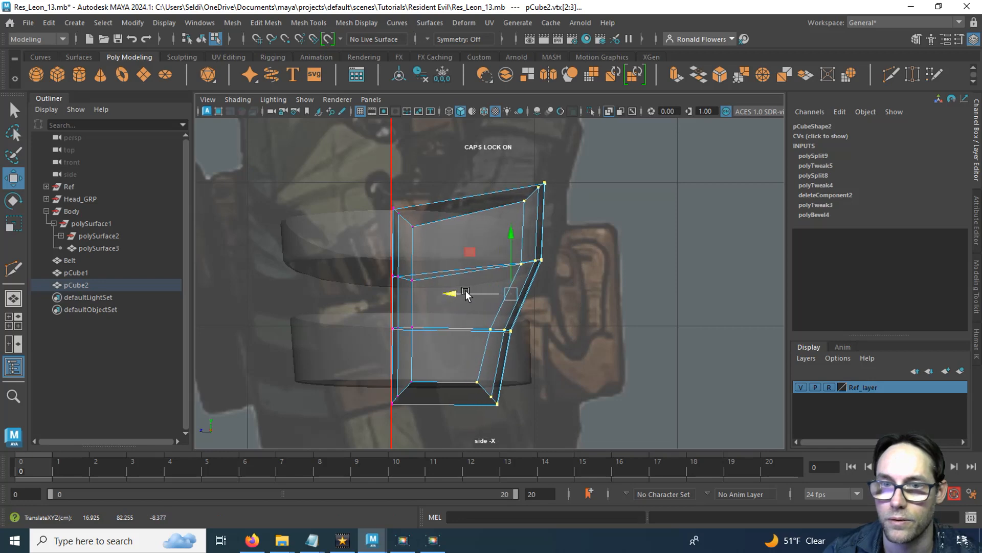
Step: Return the holster body to object selection, check its shape in the perspective view and save the scene
key(space)
key(space)
alt+drag(623, 247, 512, 220)
right_drag(508, 177, 533, 163)
alt+drag(533, 164, 524, 364)
click(512, 290)
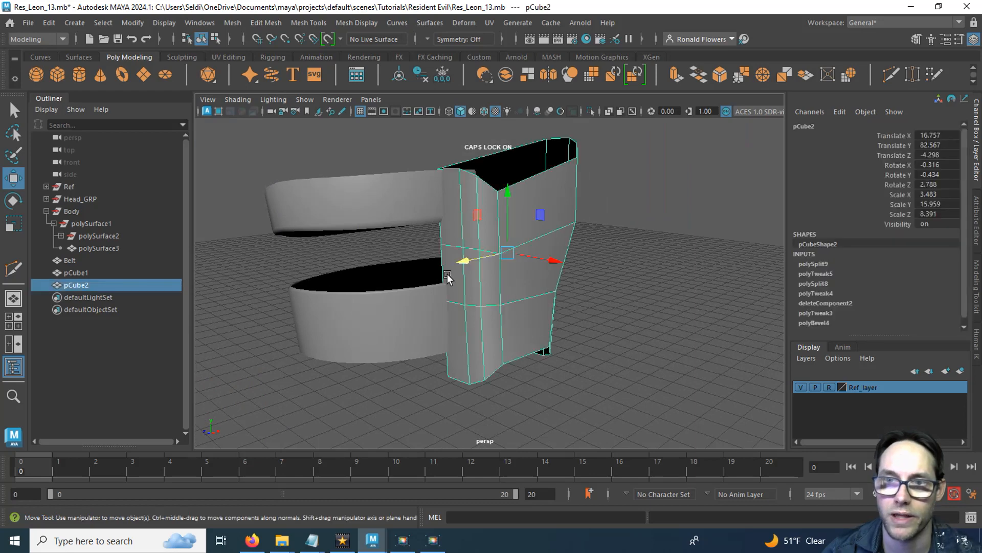
alt+drag(600, 284, 585, 353)
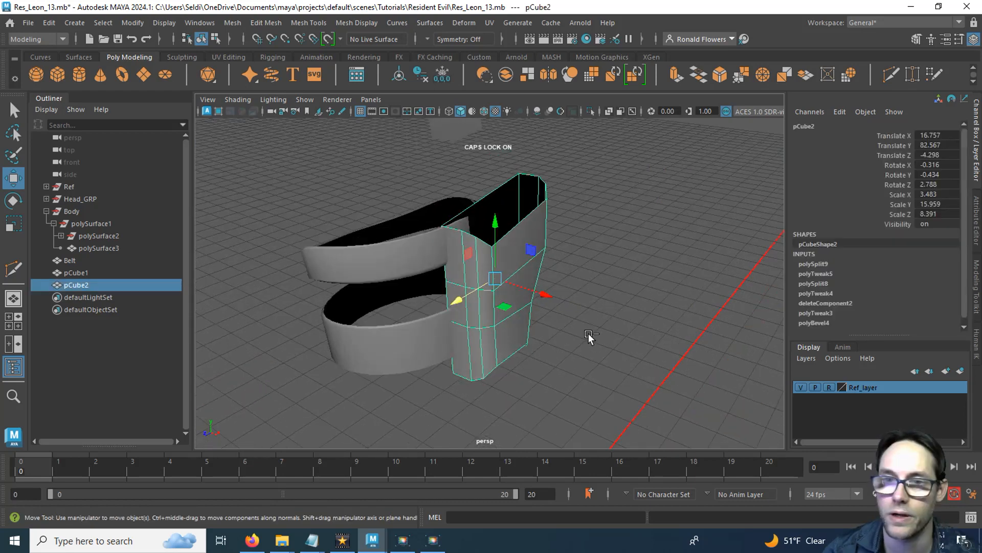
key(ctrl+s)
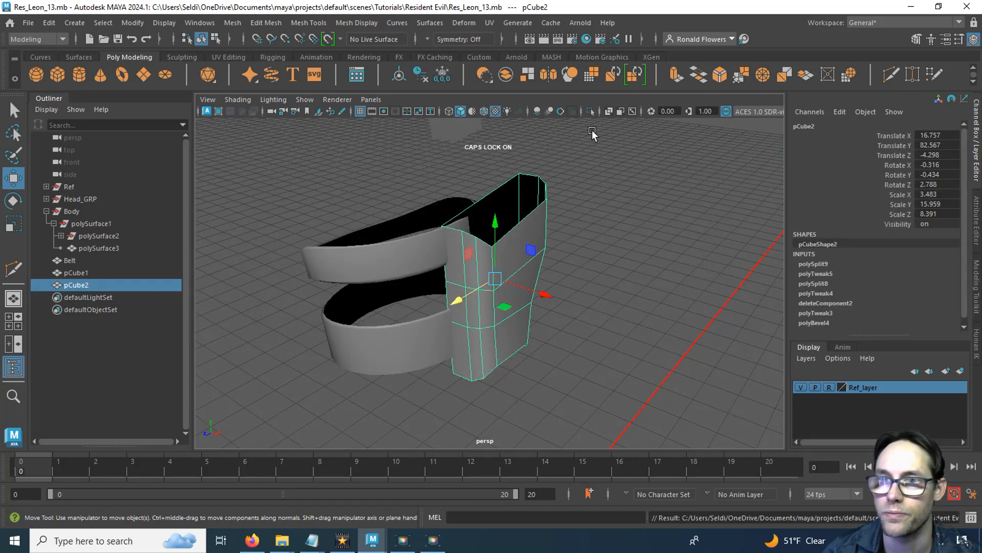
Step: Extrude all faces of the holster body with a thickness of 0.5
click(676, 75)
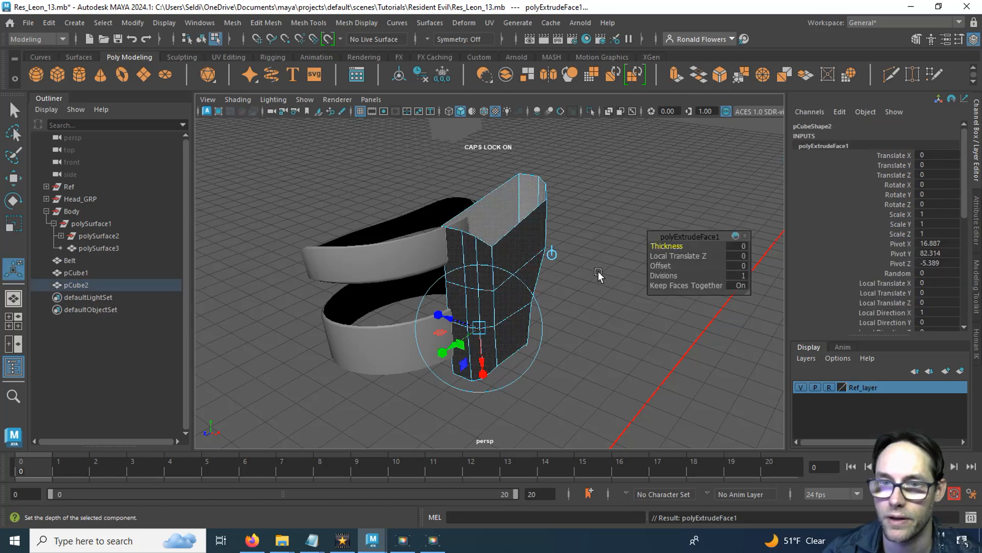
mouse_move(597, 271)
alt+mouse_down()
mouse_move(603, 260)
mouse_move(598, 276)
alt+mouse_up()
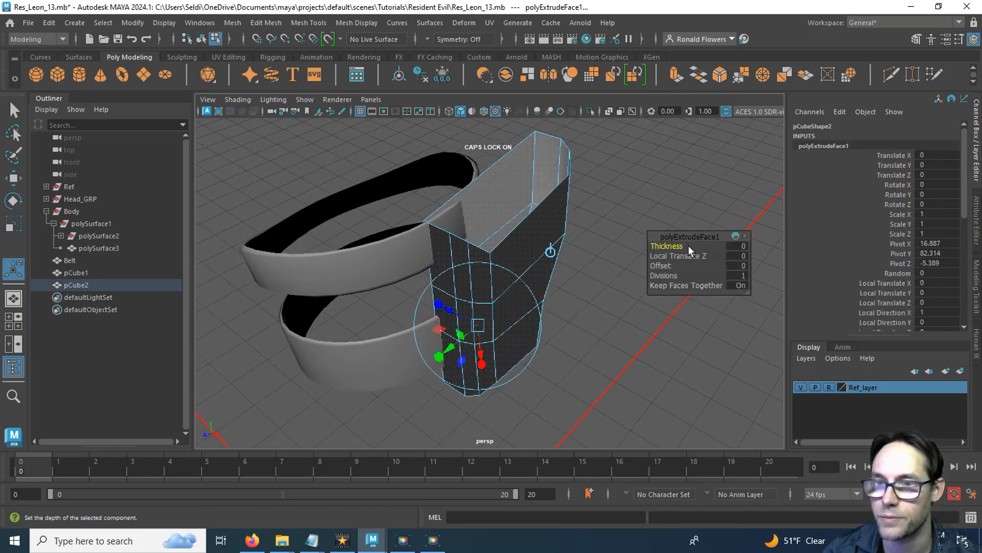
click(735, 247)
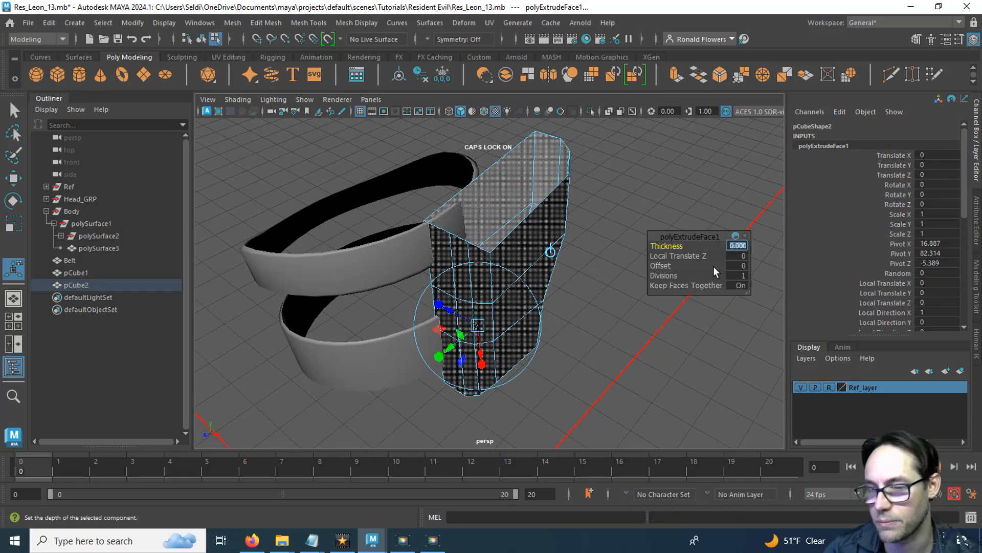
text(2)
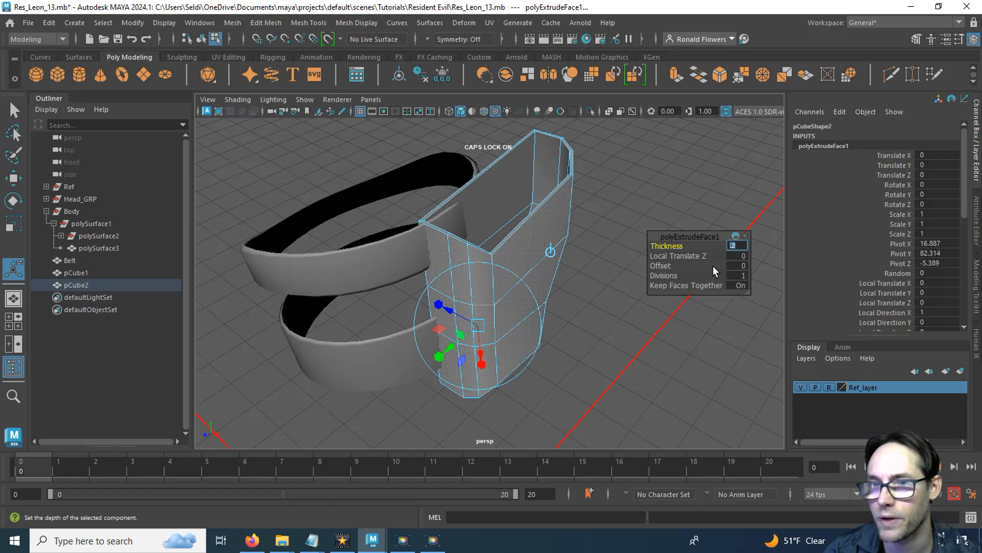
text(.5)
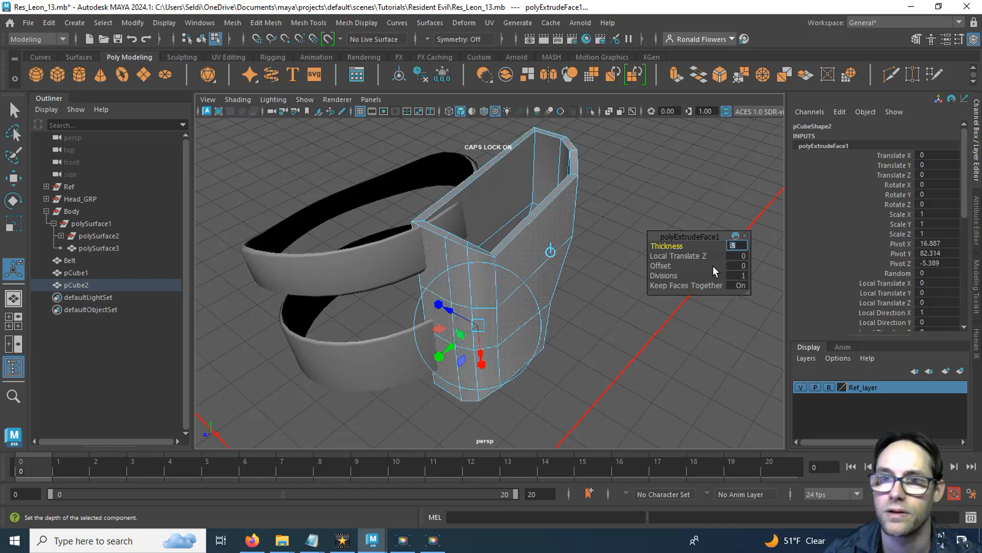
alt+drag(596, 229, 618, 224)
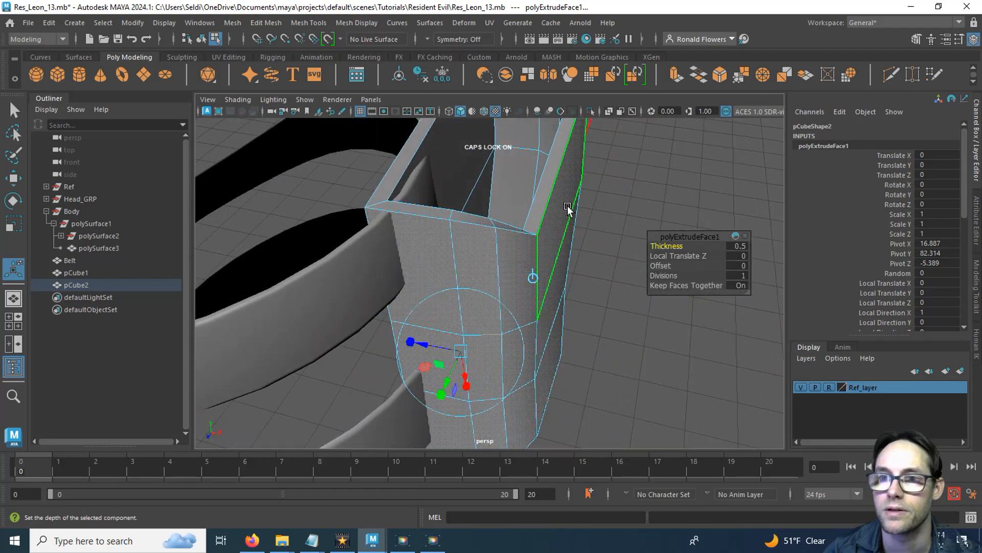
Step: Move the whole holster body outward to about X 17.4 and adjust its front-to-back position beside the leg straps
right_drag(569, 204, 608, 160)
alt+right_drag(589, 238, 533, 278)
key(w)
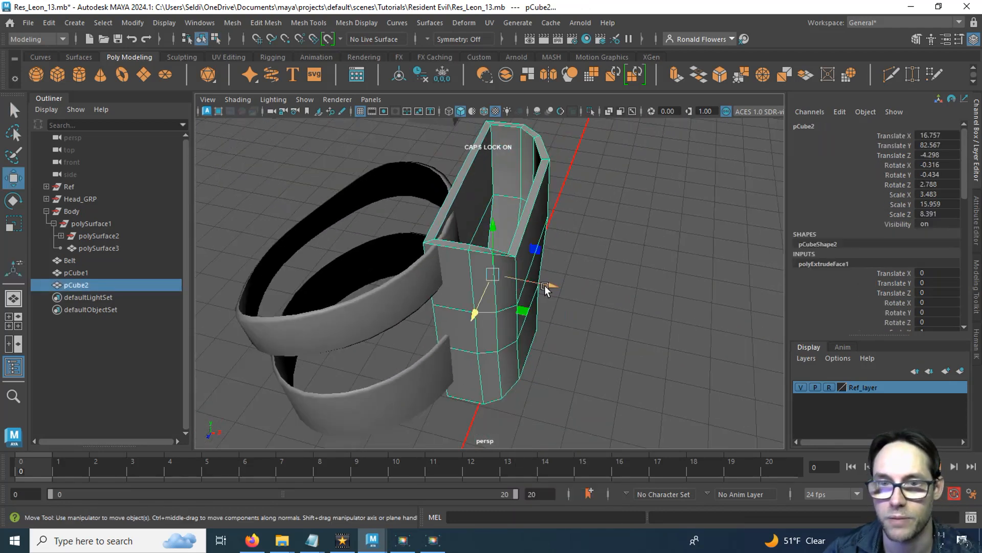
drag(545, 284, 554, 292)
alt+drag(485, 313, 418, 346)
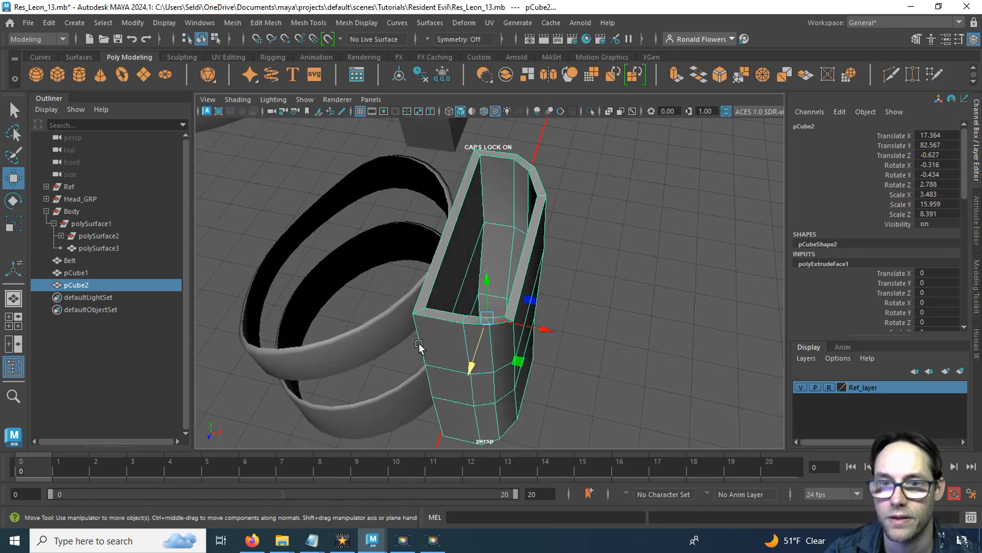
drag(468, 374, 519, 313)
click(581, 309)
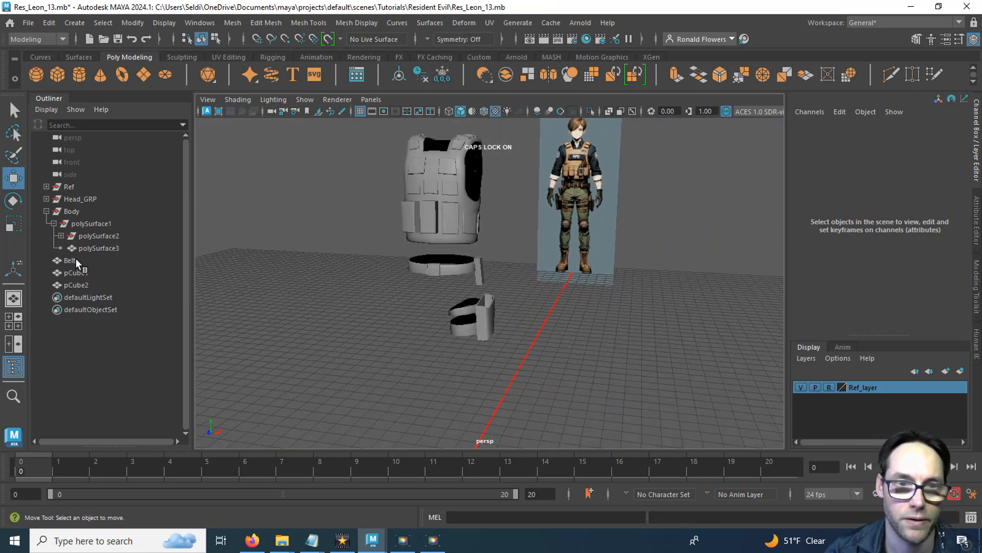
Step: Expand the polySurface2 group and unhide the hidden body mesh polySurface4
click(107, 249)
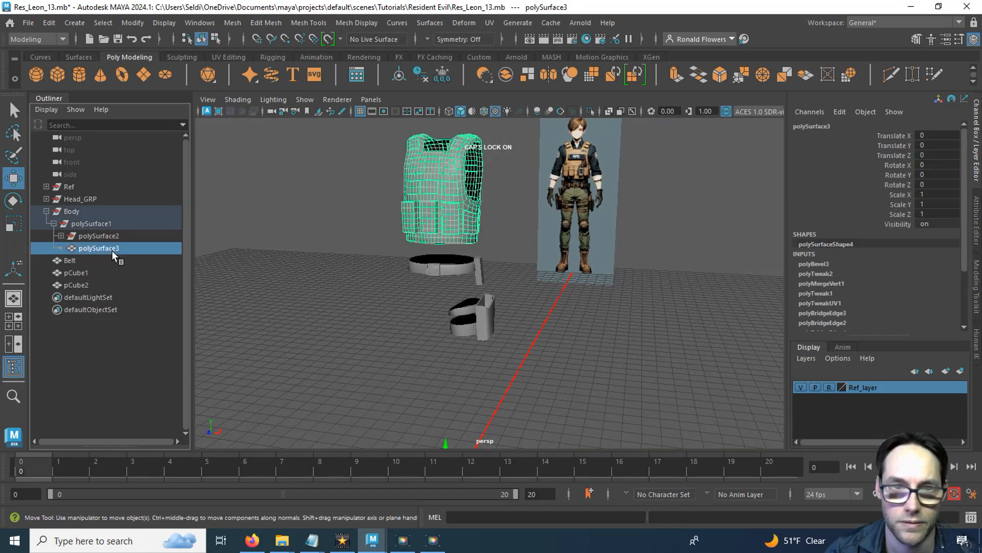
click(61, 236)
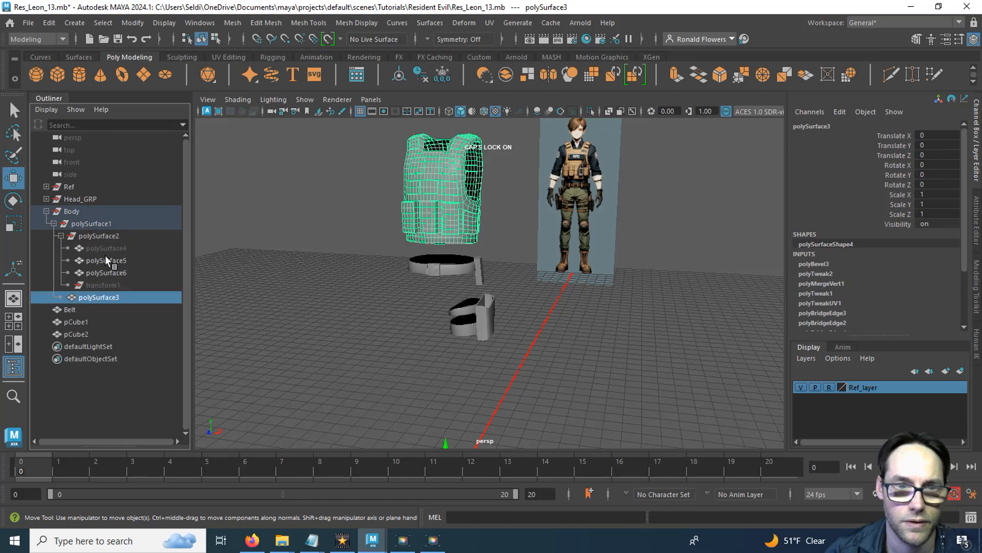
click(107, 252)
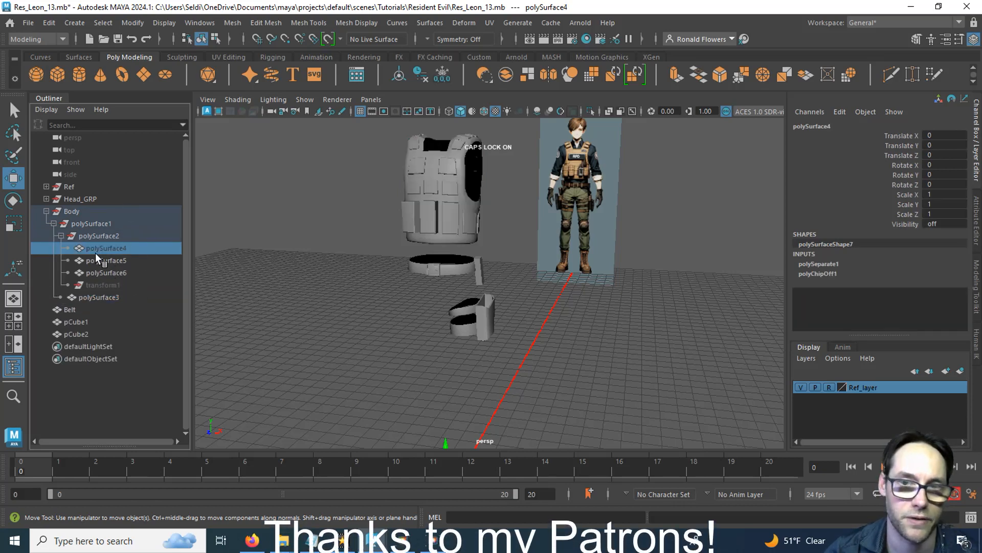
key(h)
click(342, 334)
scroll(352, 334, down, 4)
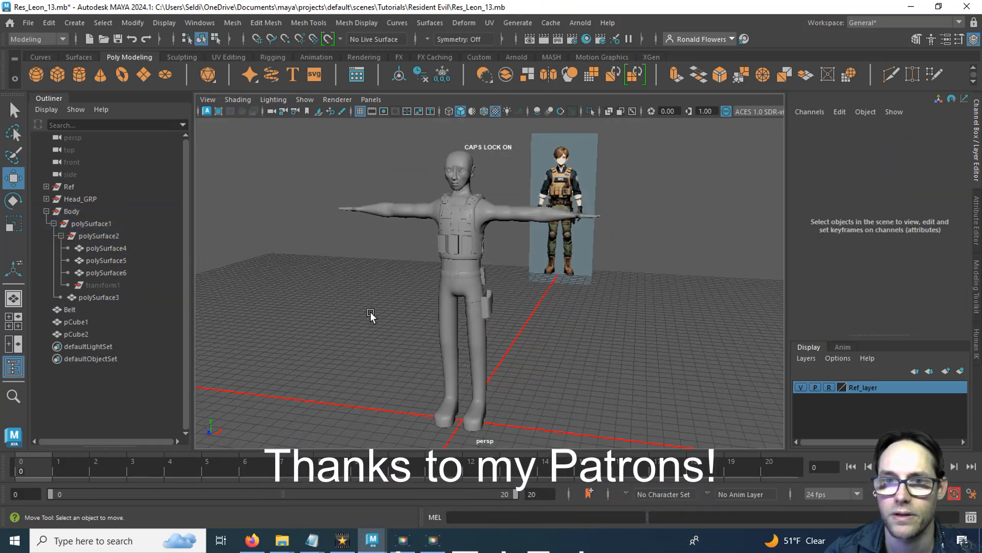
Step: Examine the character with its vest, belt and thigh holster from the front, the side and above
scroll(377, 297, up, 2)
scroll(380, 287, up, 3)
alt+drag(394, 344, 526, 379)
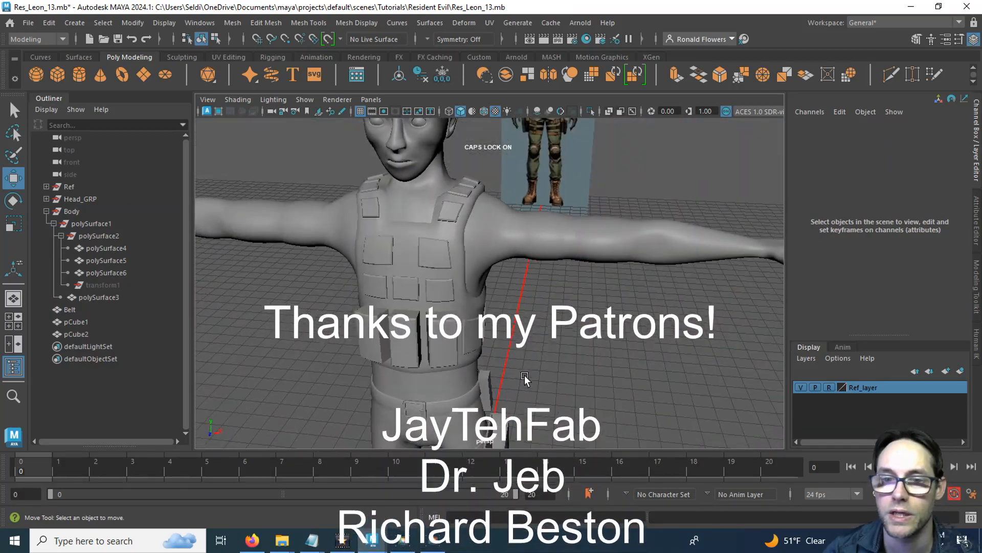
scroll(520, 404, down, 4)
alt+middle_drag(519, 406, 515, 332)
alt+drag(510, 364, 477, 383)
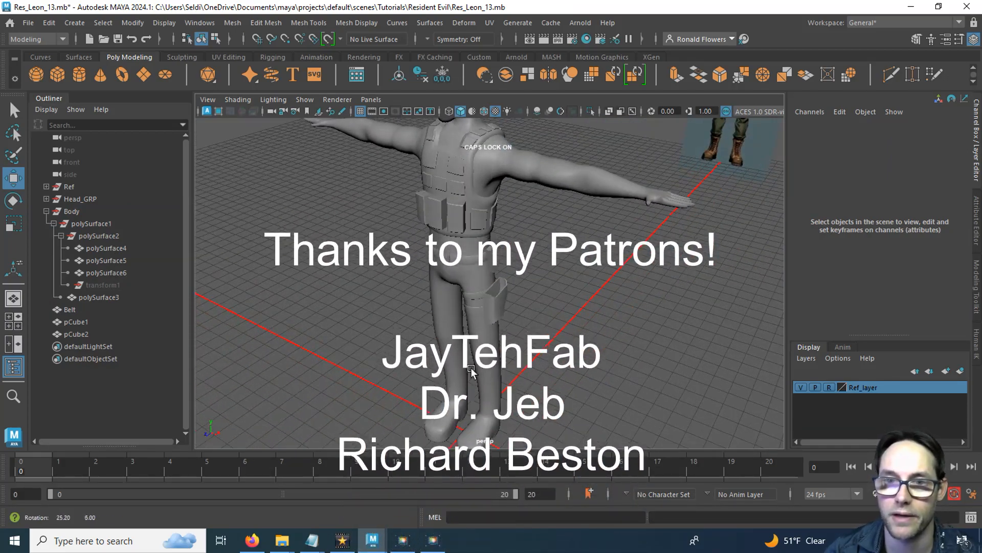
mouse_move(505, 344)
alt+mouse_down()
mouse_move(480, 328)
mouse_move(496, 300)
mouse_move(530, 342)
mouse_move(516, 349)
alt+mouse_up()
alt+drag(462, 370, 433, 361)
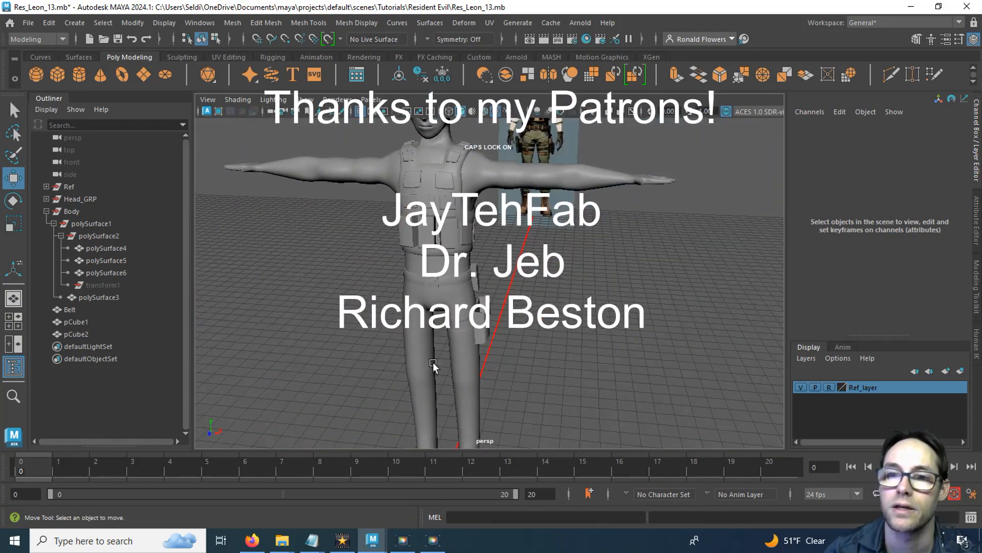
alt+middle_drag(514, 279, 492, 363)
scroll(492, 364, up, 5)
alt+drag(555, 233, 544, 277)
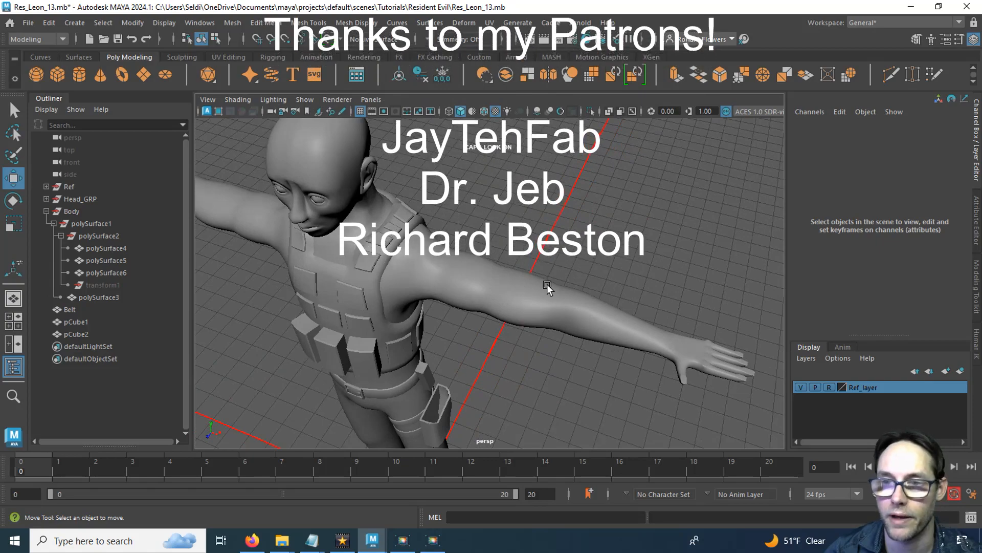
alt+drag(698, 351, 544, 340)
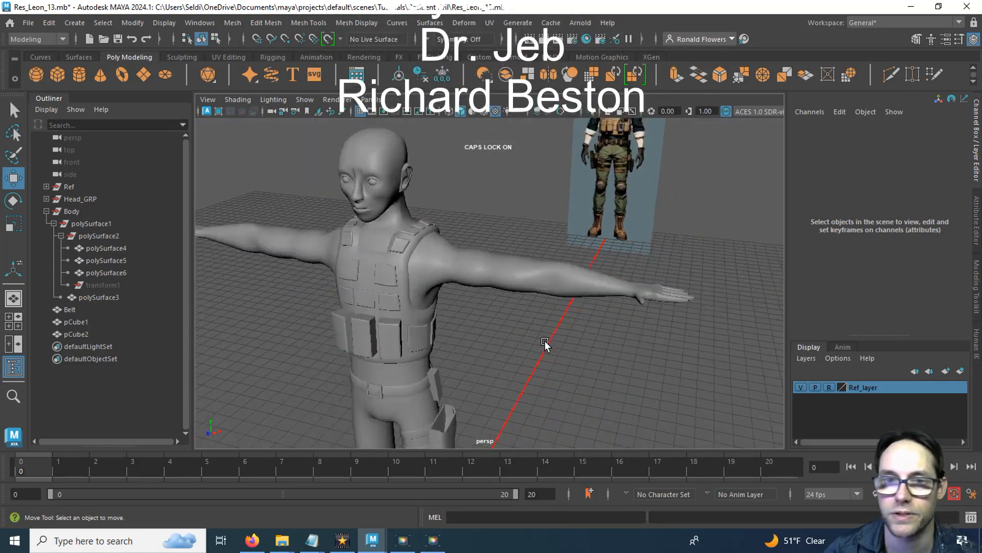
Step: Save the scene with the full character body shown
alt+right_drag(544, 340, 503, 347)
alt+middle_drag(503, 348, 538, 302)
scroll(537, 303, down, 5)
key(ctrl+s)
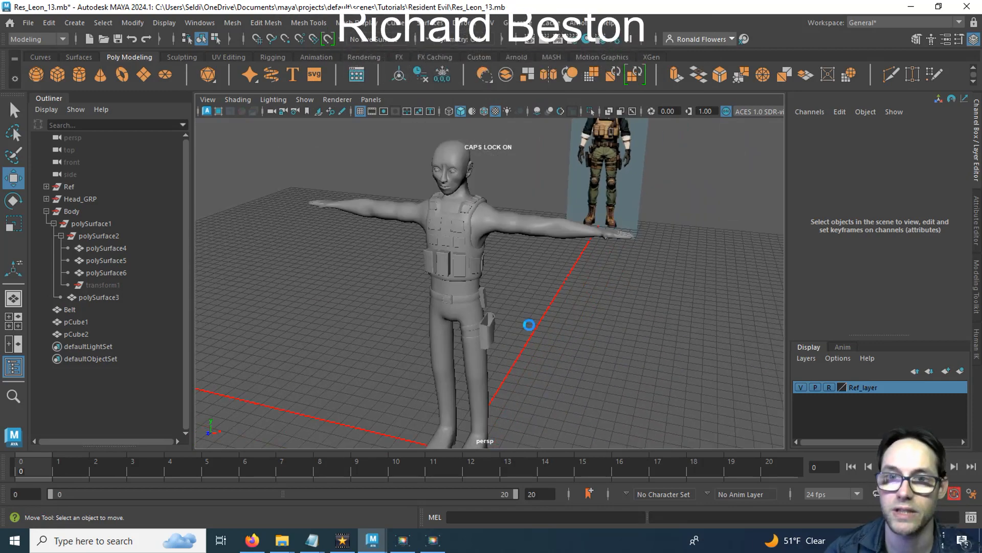